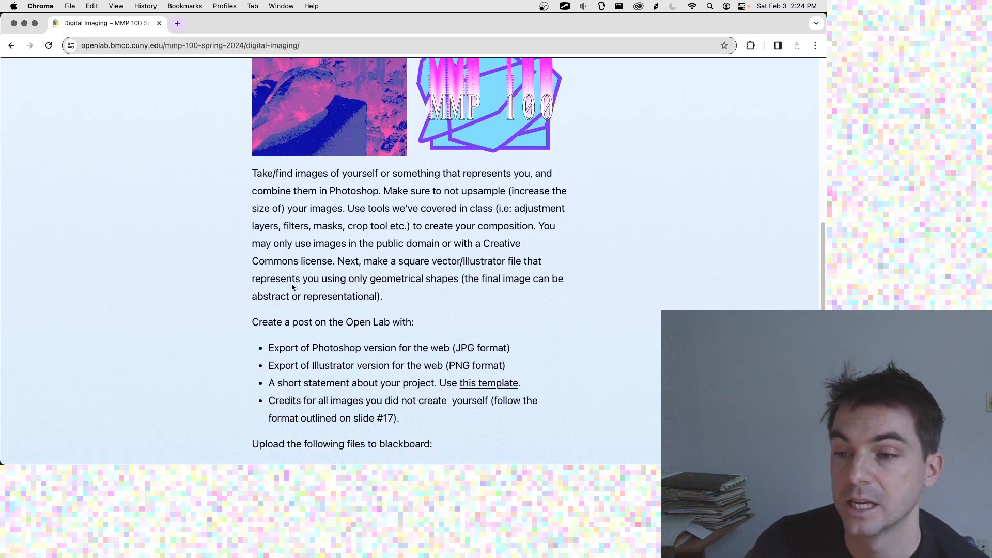
- Review the self-portrait assignment's instructions, Open Lab post requirements, Blackboard upload list and example images on the Digital Imaging page
scroll(292, 288, "down", 1)
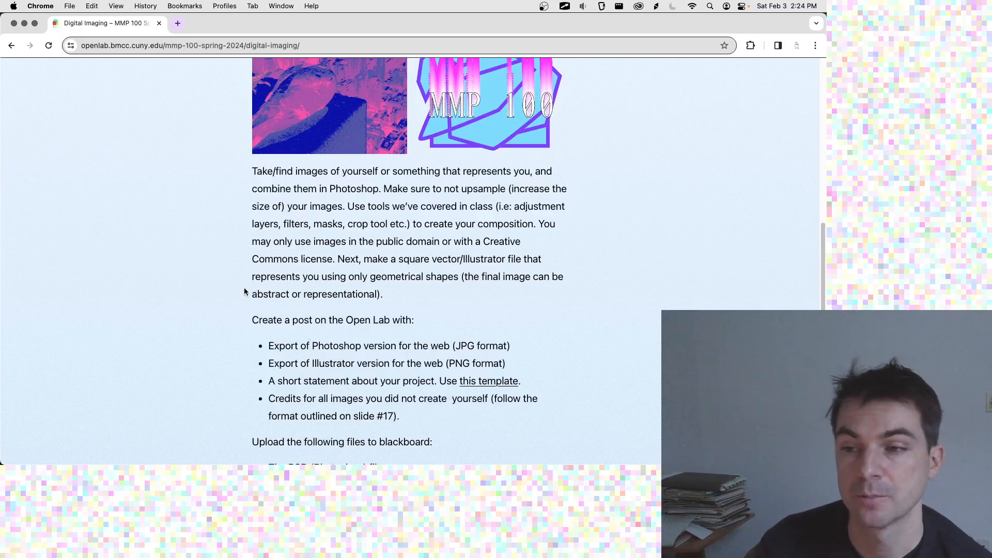
scroll(229, 287, "down", 5)
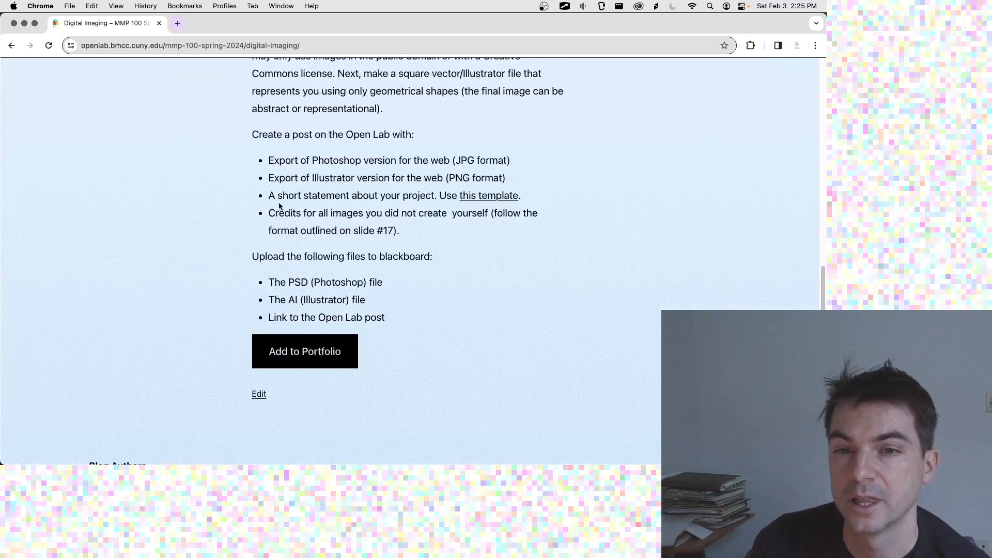
scroll(269, 243, "up", 1)
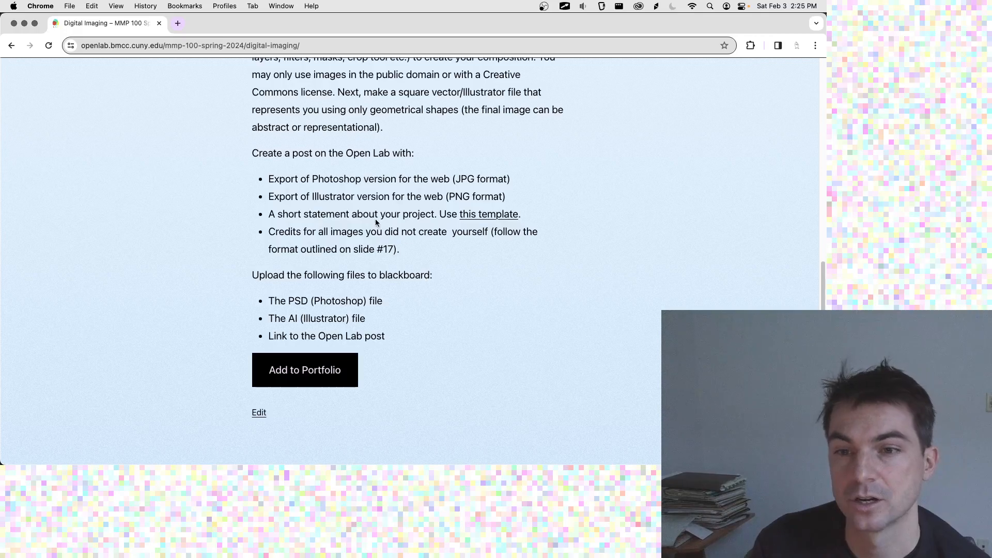
scroll(376, 219, "up", 3)
scroll(376, 218, "up", 10)
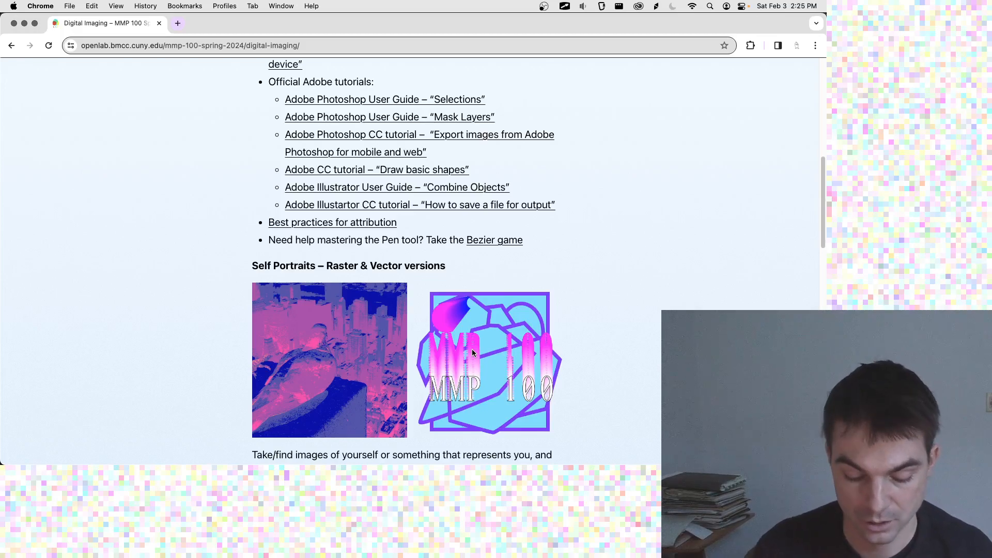
- Switch to Illustrator, view the What's new overview and close it
key("super+Tab")
key("super+Tab")
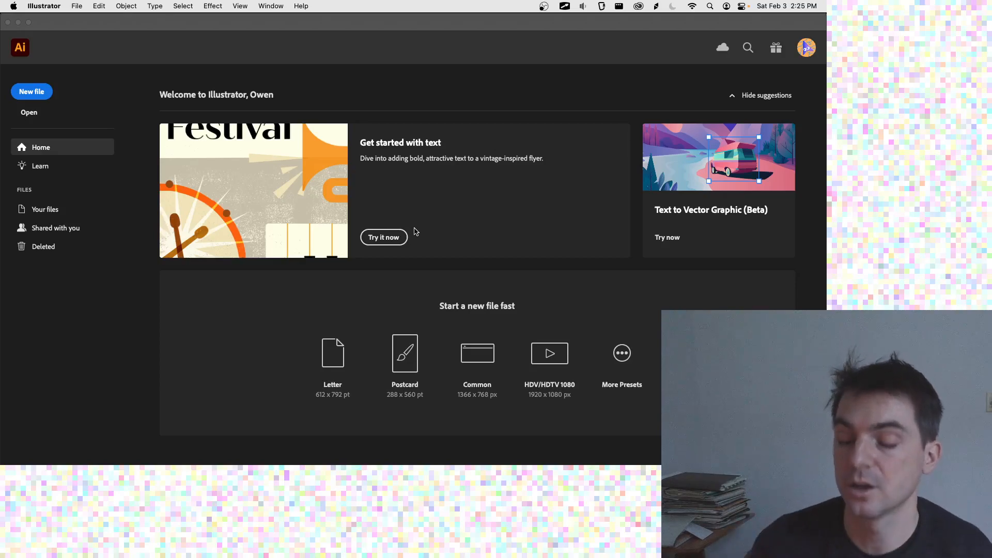
left_click(777, 49)
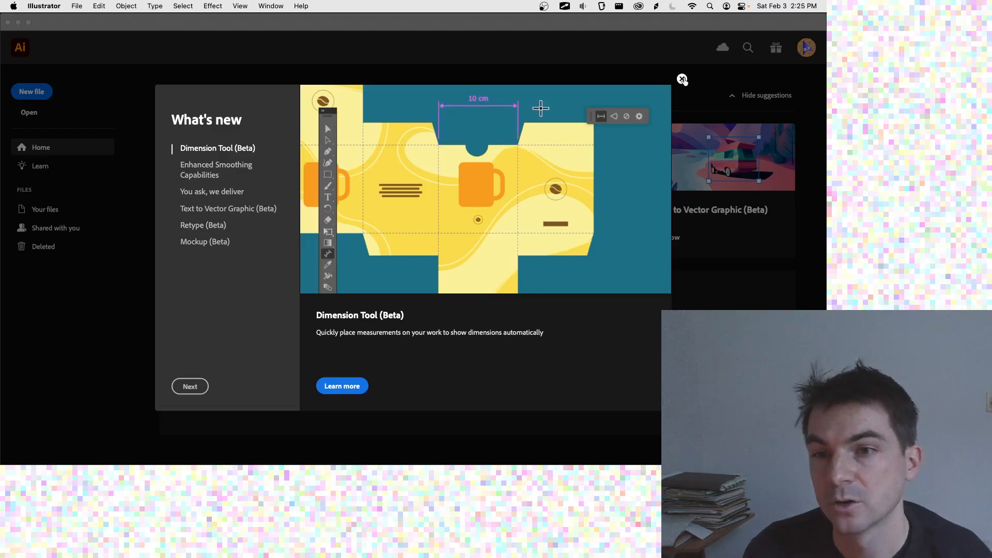
left_click(682, 79)
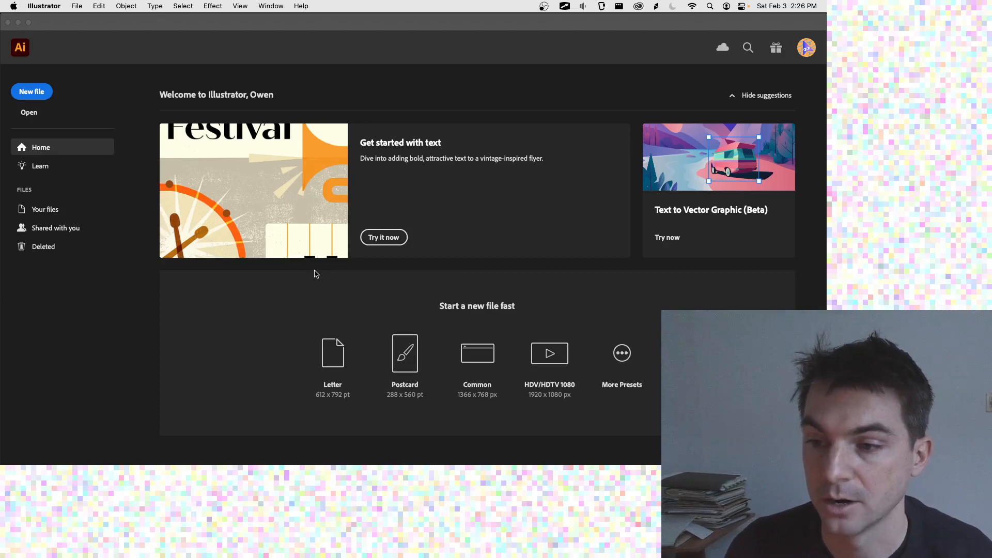
- Switch to TextEdit and replace all the existing notes with the heading "Illustrator"
key("super+Tab")
key("super+Tab")
key("super+Tab")
key("super+Tab")
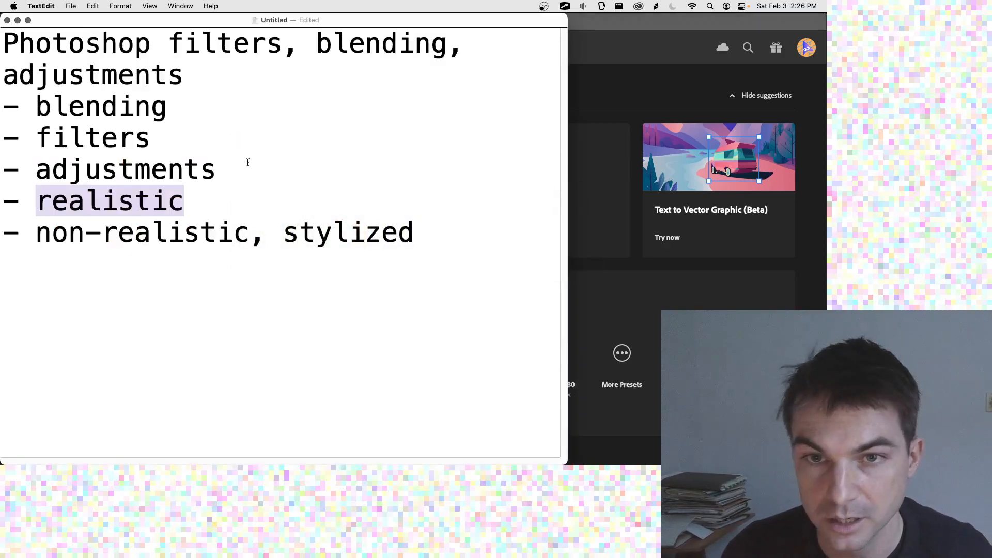
left_click_drag(251, 234, 12, 30)
left_click_drag(416, 234, 1, 52)
key("BackSpace")
type("Illustrator")
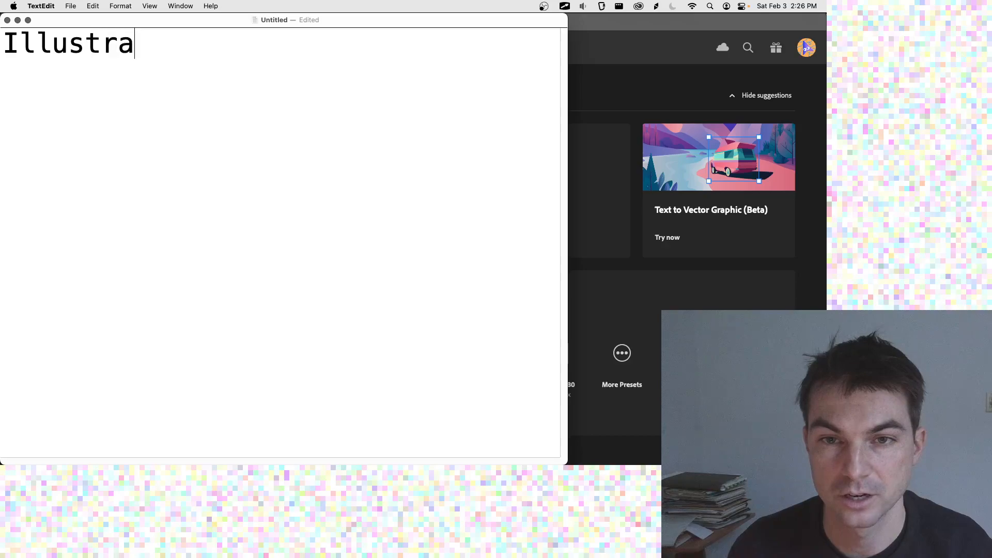
- Add the line "- set up our document" below the heading
key("Return")
type("- set up")
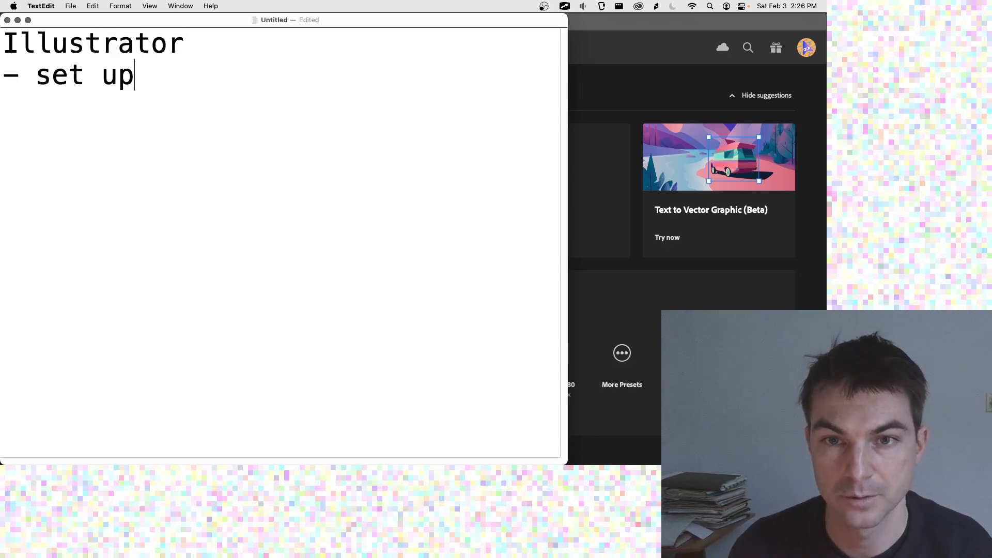
key("BackSpace")
type("p ")
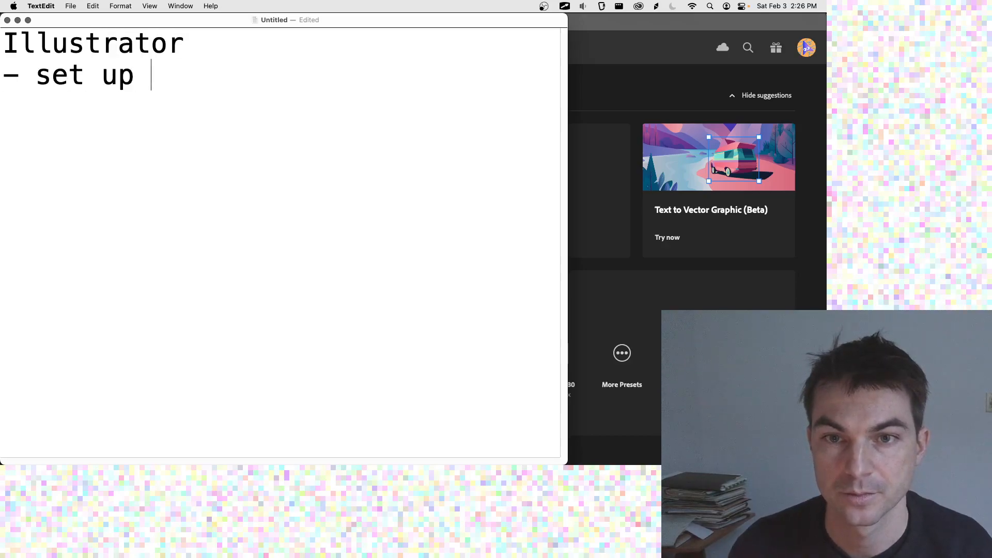
type("our document")
key("Return")
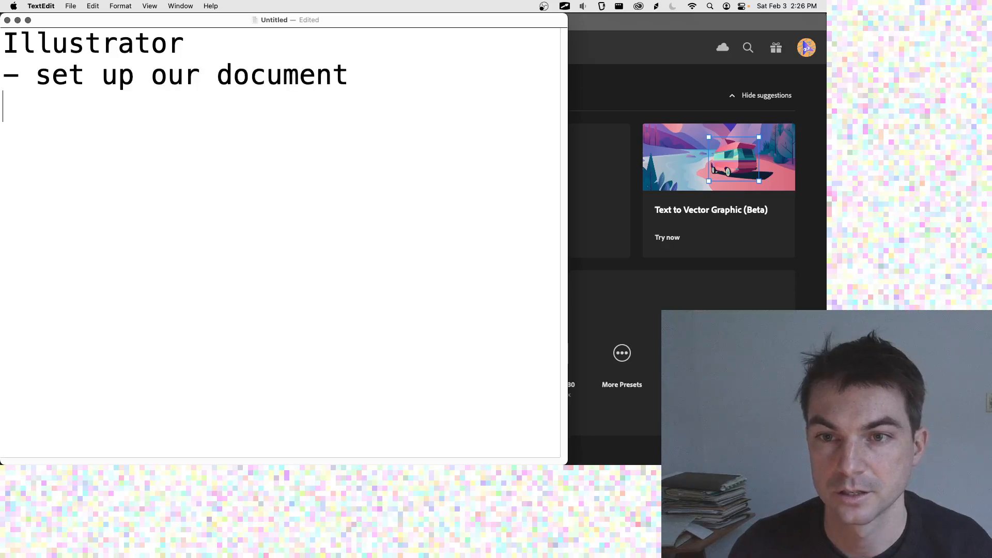
- Add the line "- go over basic tools and layers" to the notes
type("- go over ")
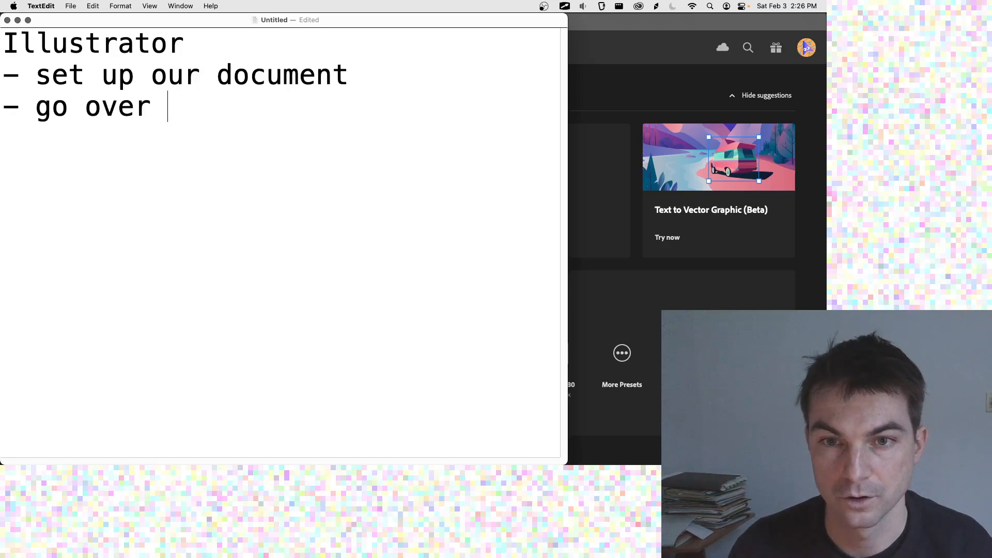
type("basic tool")
key("BackSpace")
type("tools and layers")
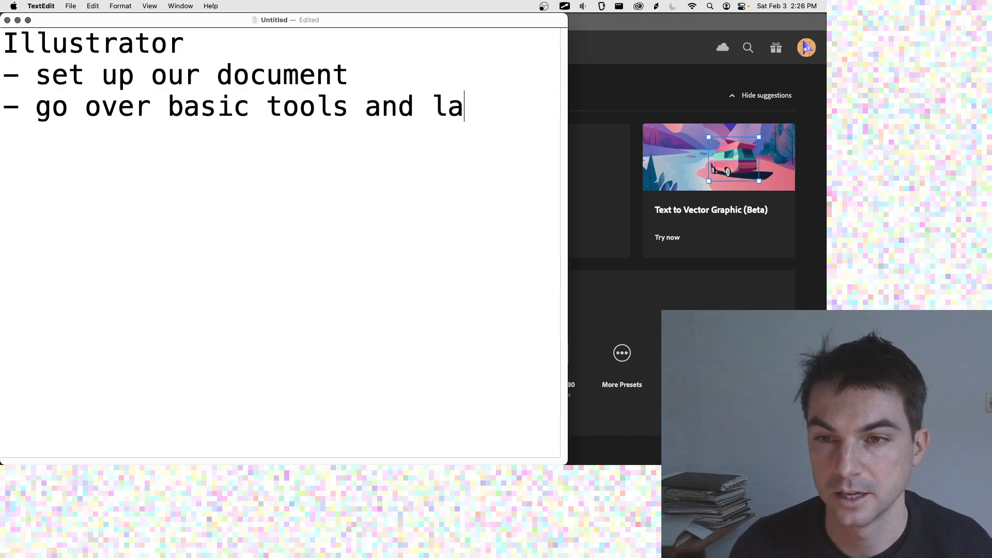
- Add the lines "- export an image" and "- post on open lab" to the notes
key("Return")
type("- ")
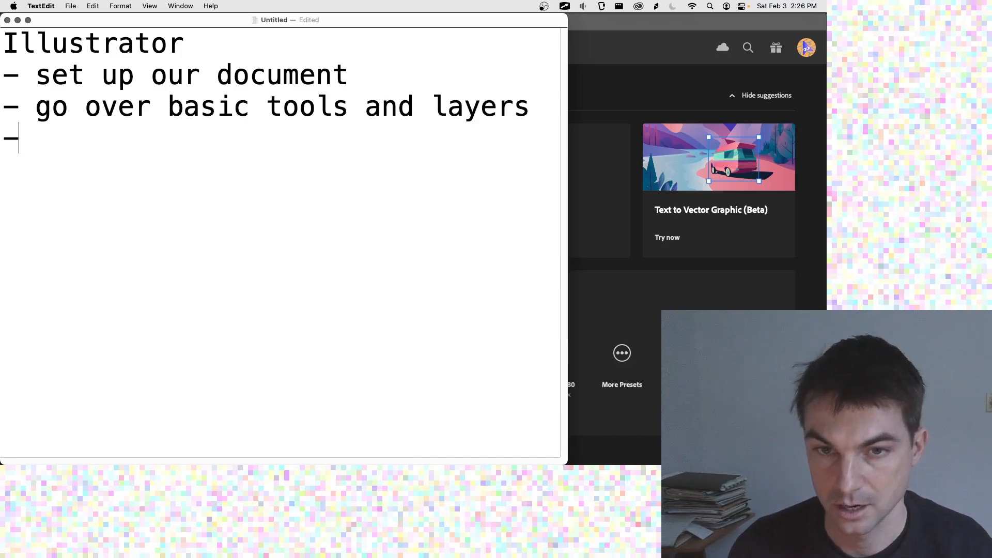
type("epxo")
key("BackSpace")
key("BackSpace")
key("BackSpace")
type("xport an image")
key("Return")
type("- po")
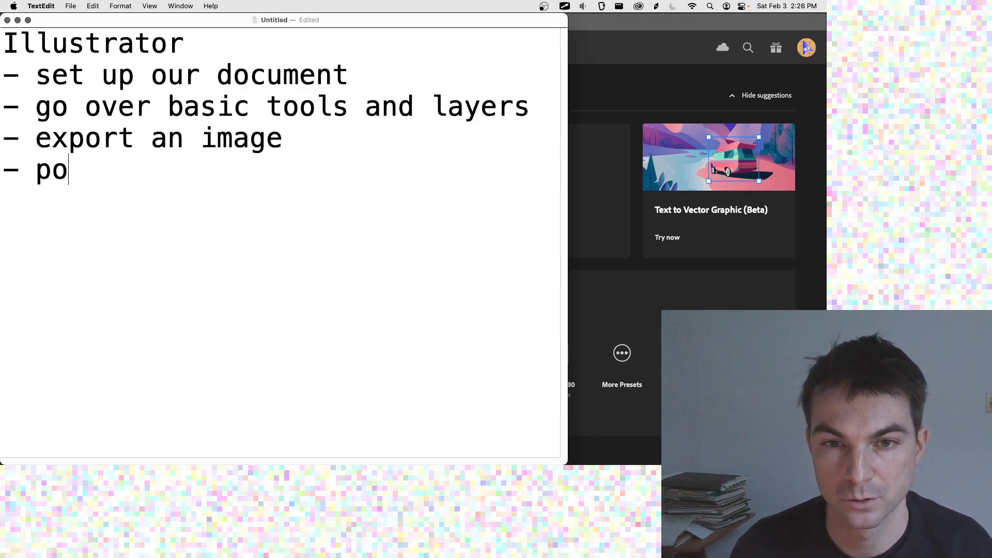
type("st on open lab")
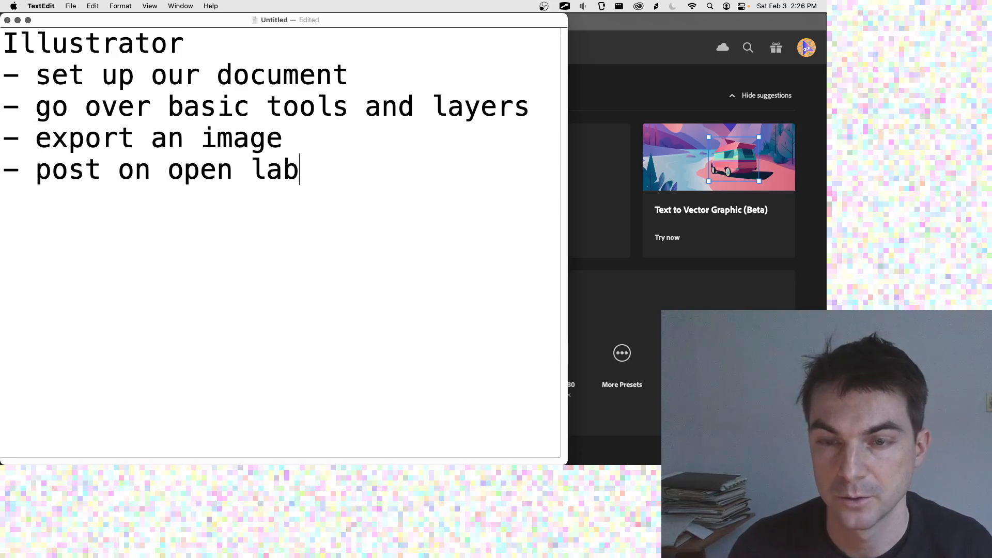
- Switch to Illustrator and set up a new document in pixels with width and height of 1024 px
key("super+Tab")
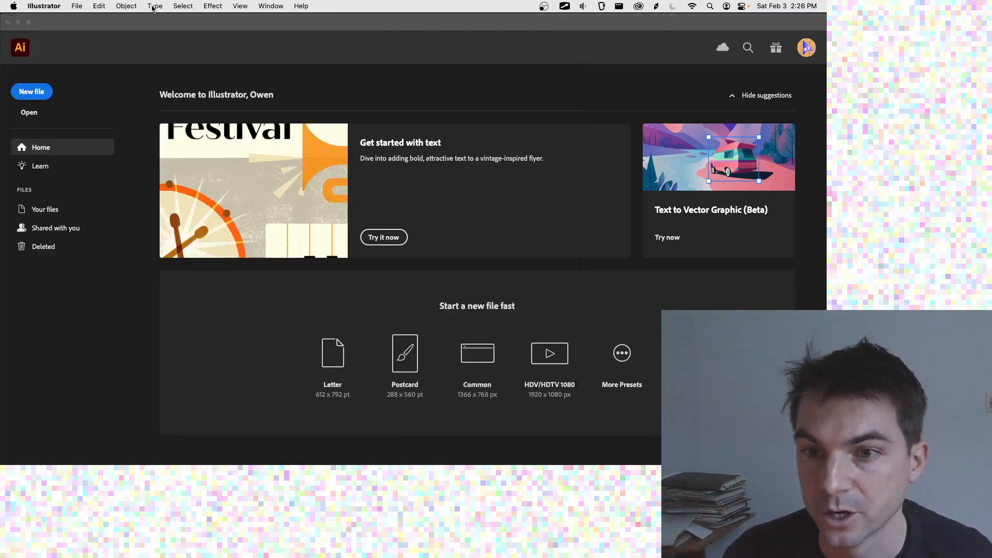
left_click(39, 93)
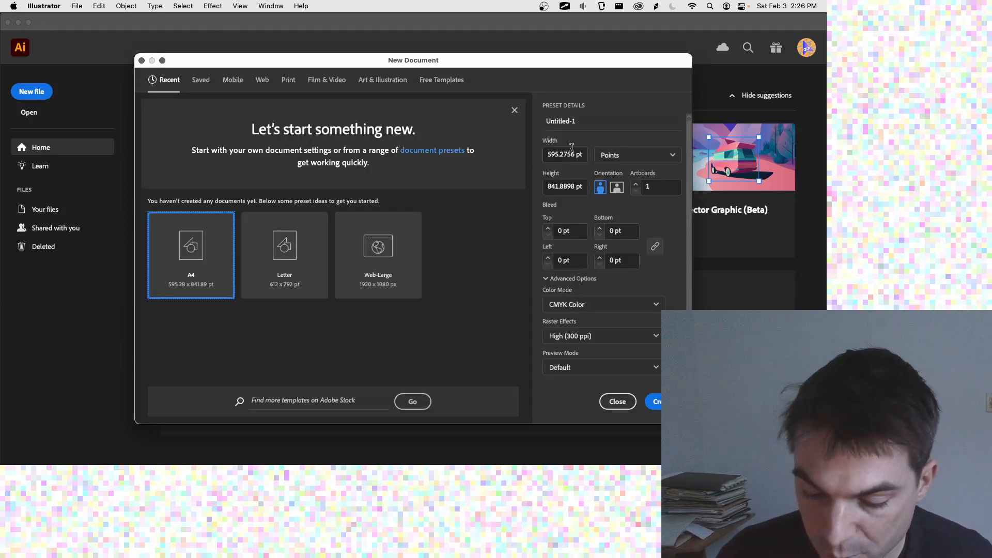
left_click(616, 154)
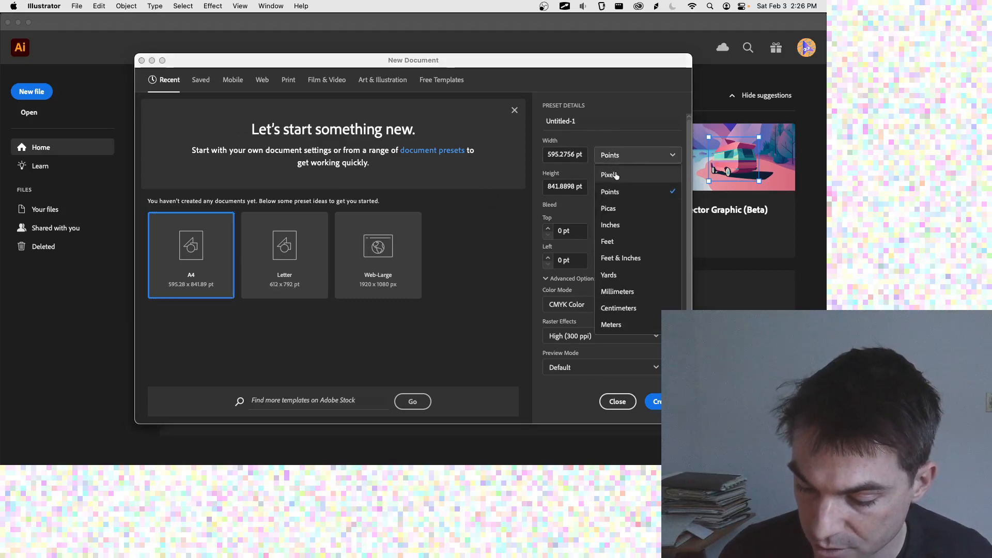
left_click(612, 174)
left_click(572, 155)
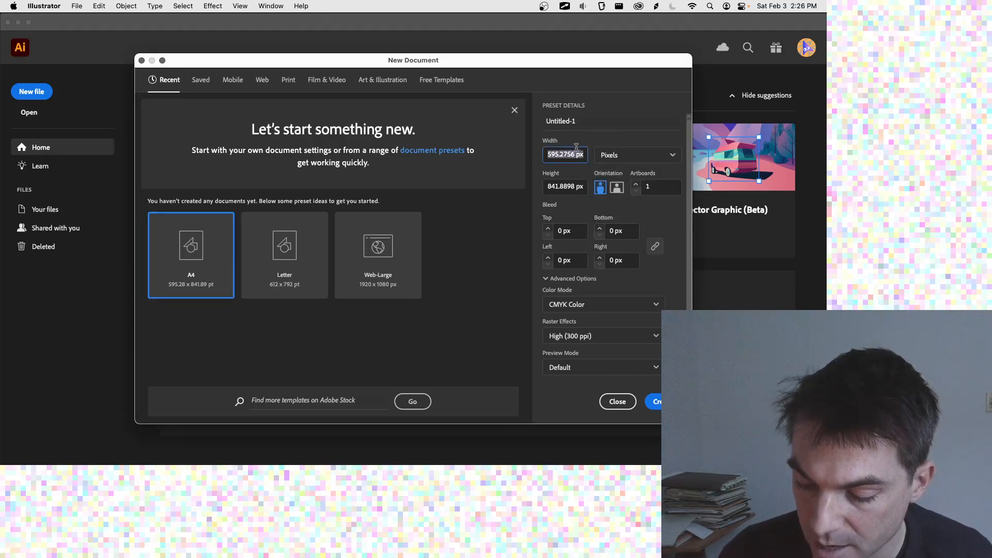
type("1024")
key("Tab")
left_click(573, 181)
type("1024")
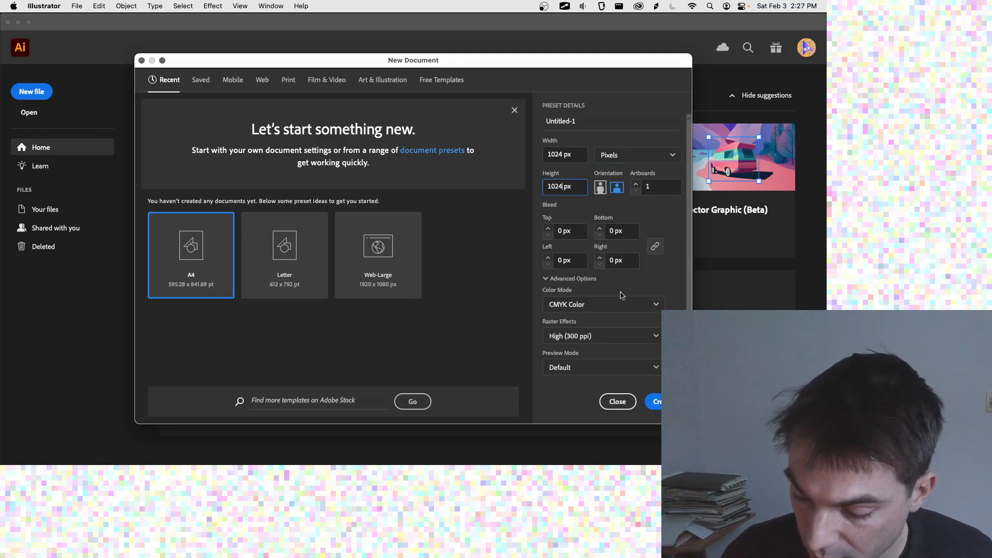
- Create the document with the current settings and dismiss the generative AI promotion
scroll(580, 353, "down", 1)
scroll(579, 353, "up", 1)
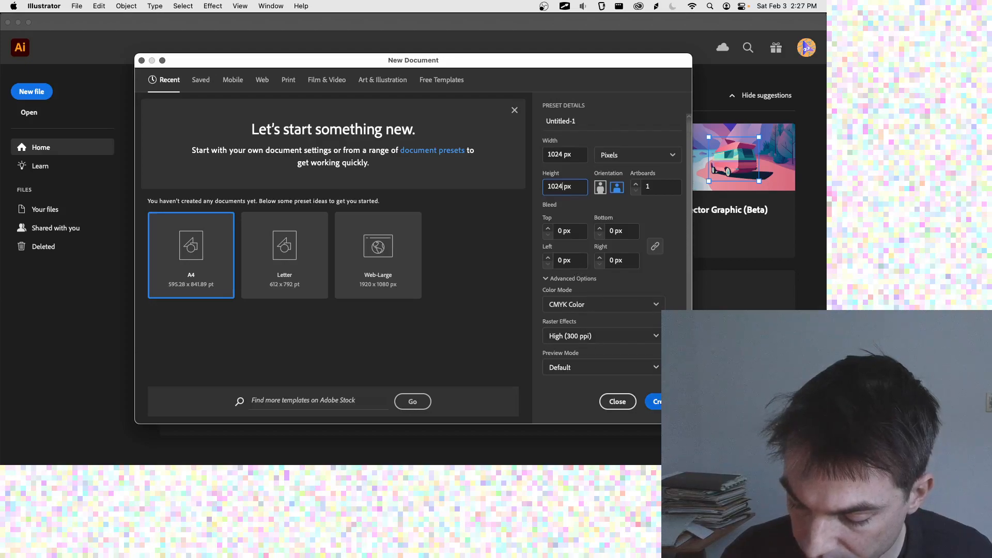
left_click(617, 401)
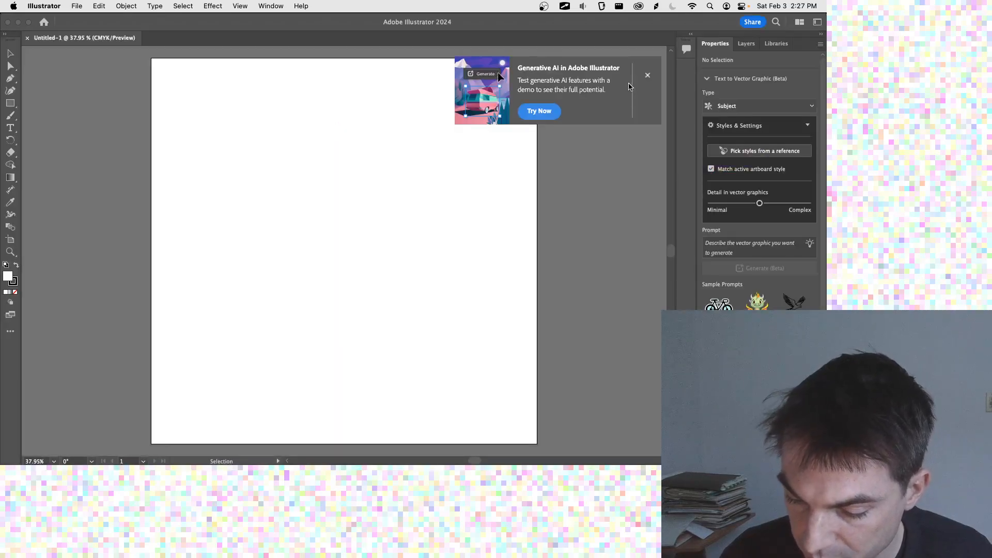
left_click(647, 75)
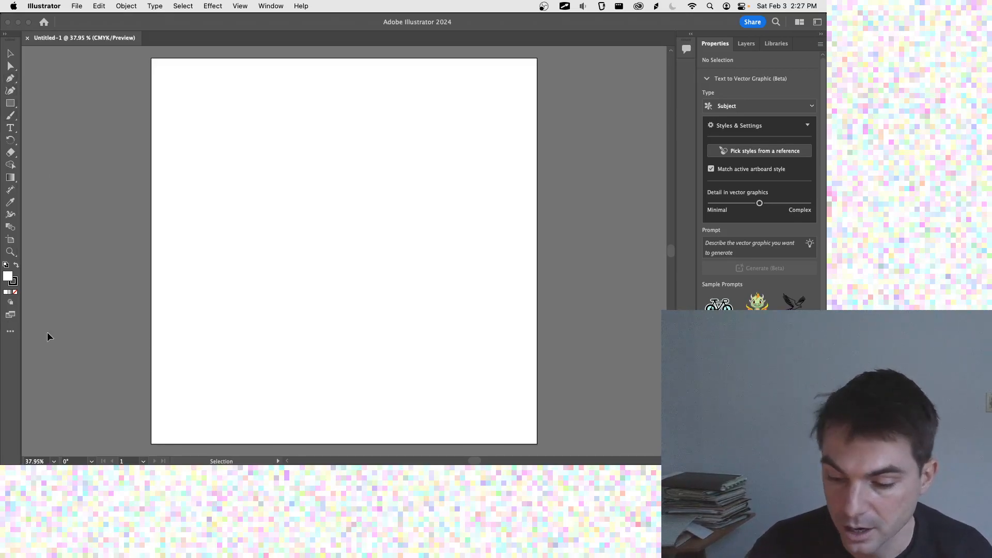
- Dock the Layers panel in its own column beside the canvas and display the Properties panel alongside it
left_click(746, 44)
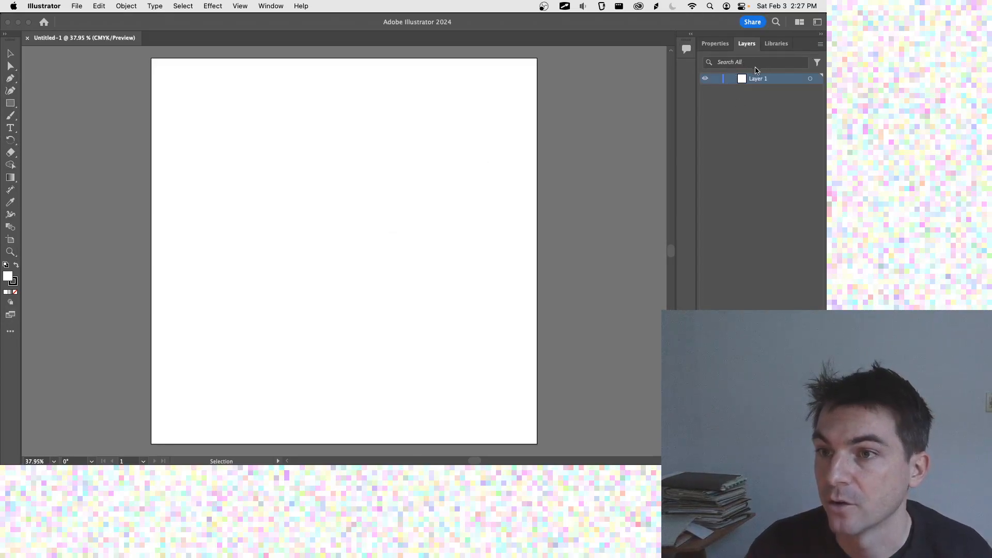
left_click_drag(747, 43, 674, 60)
key("space")
left_click_drag(368, 285, 318, 286)
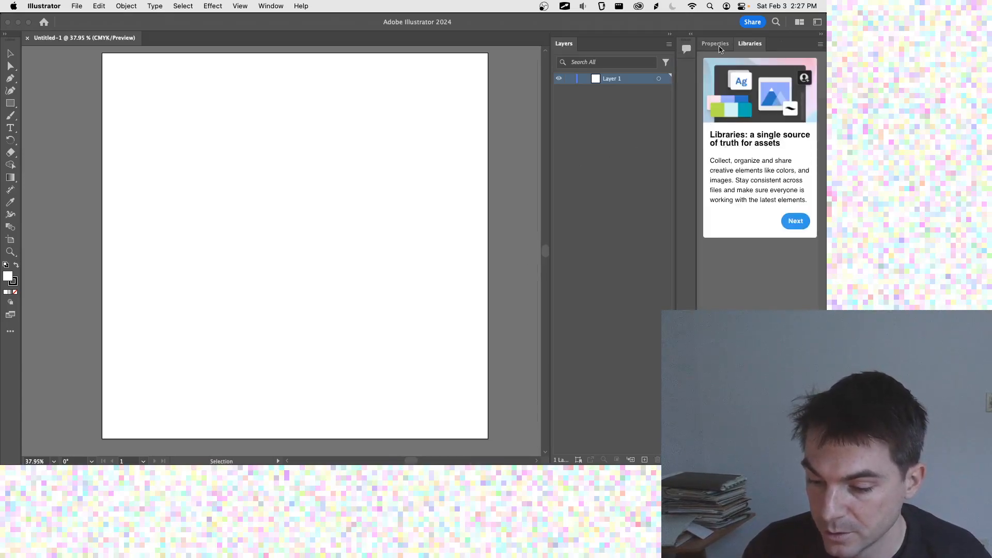
left_click(715, 43)
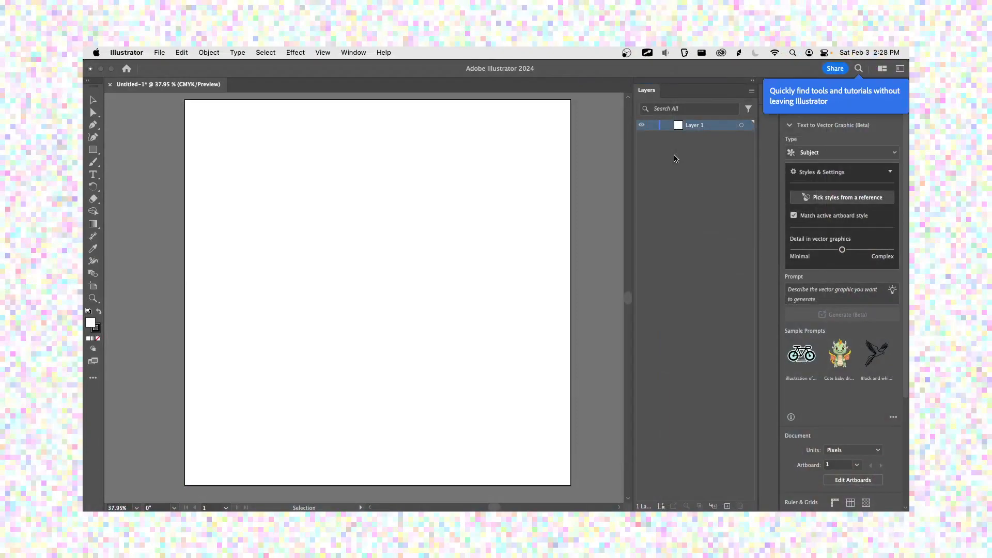
- View the review-sharing options and the Discover help window, closing Discover again
left_click(835, 68)
left_click(859, 68)
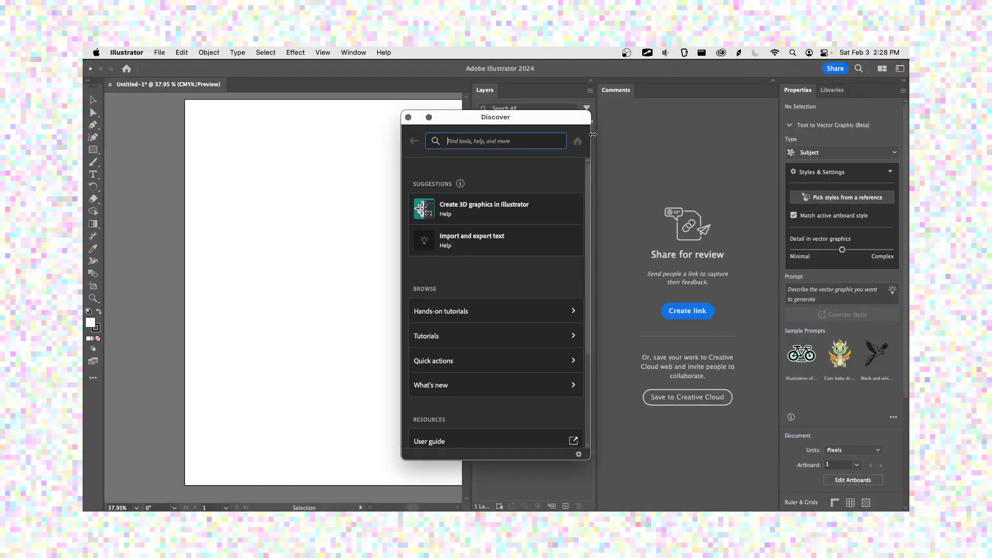
left_click(408, 118)
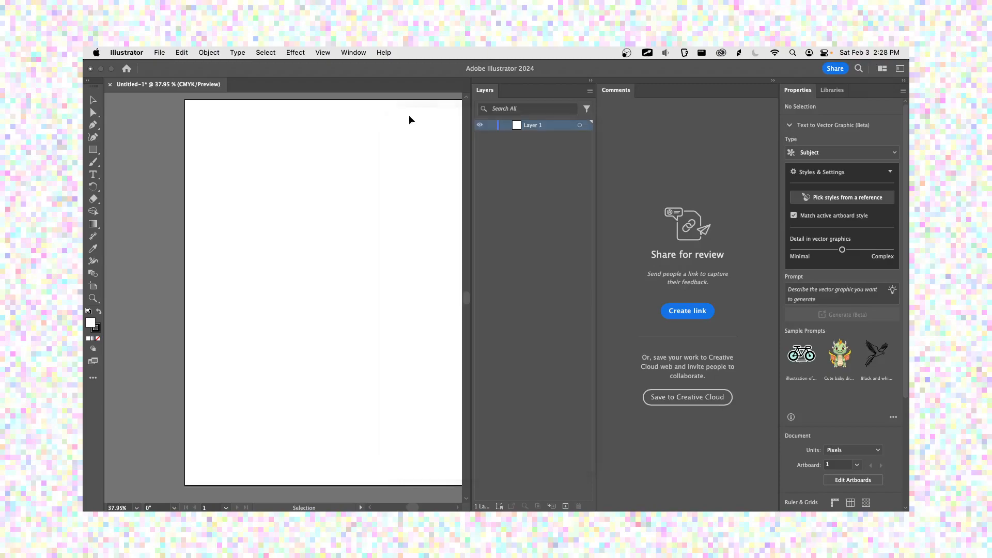
- Collapse the Comments panel, undock it from the workspace and close it
left_click(773, 80)
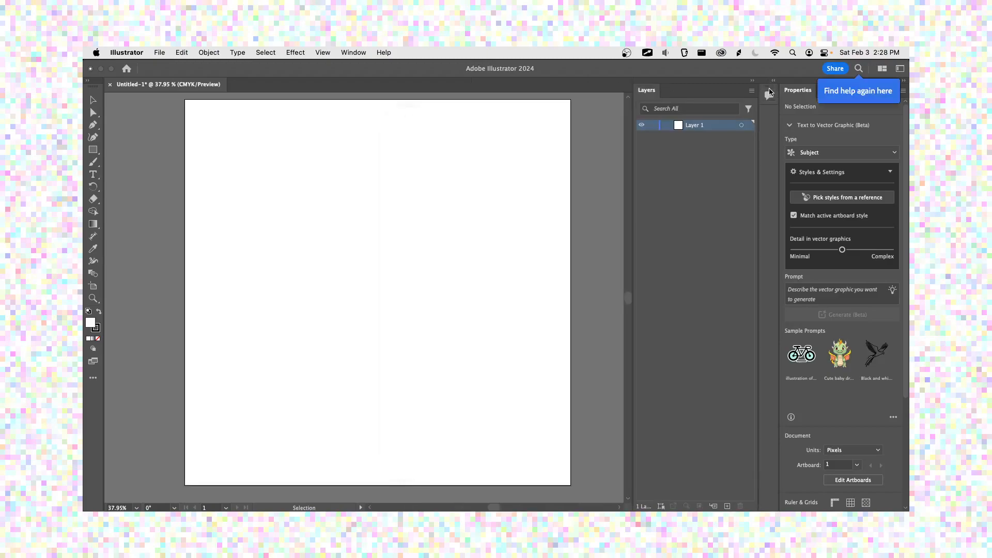
left_click_drag(770, 91, 702, 339)
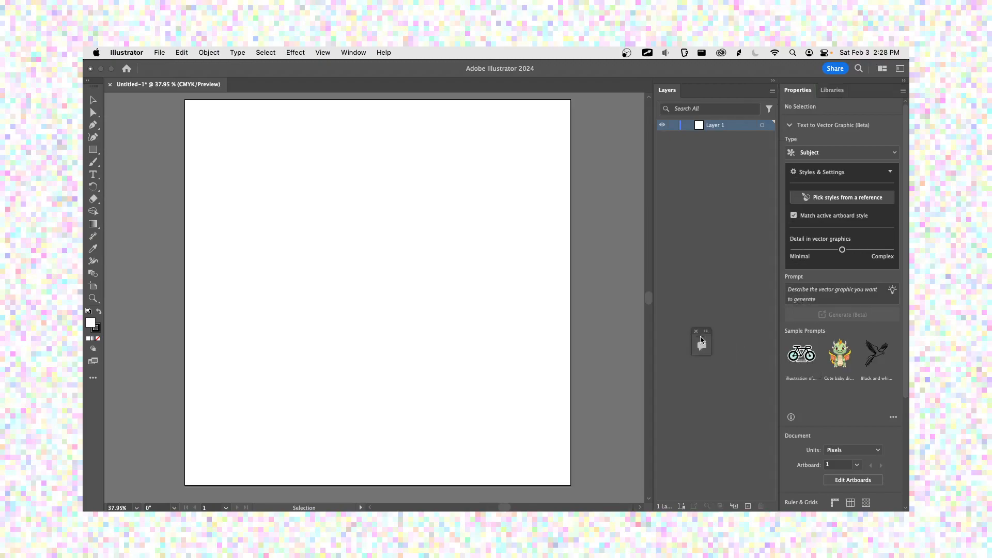
left_click(696, 331)
- Start saving the document on the computer, choosing the Self Portrait folder inside MMP 100 in Documents
key("super+s")
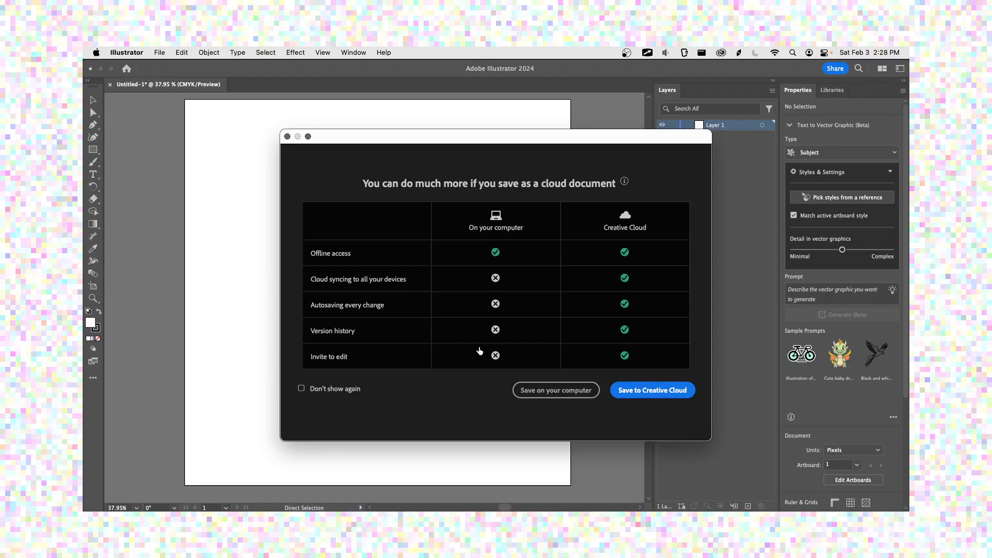
left_click(545, 390)
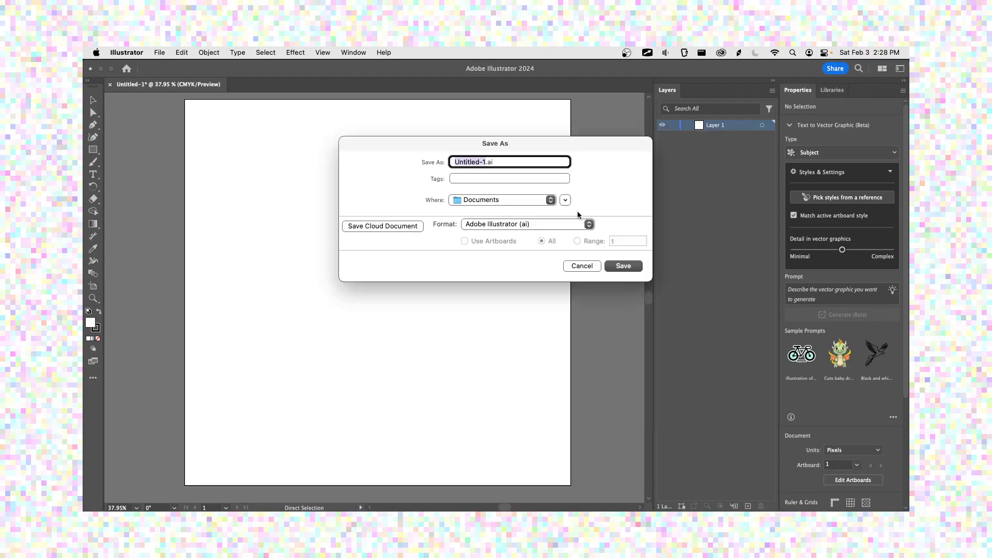
left_click(566, 200)
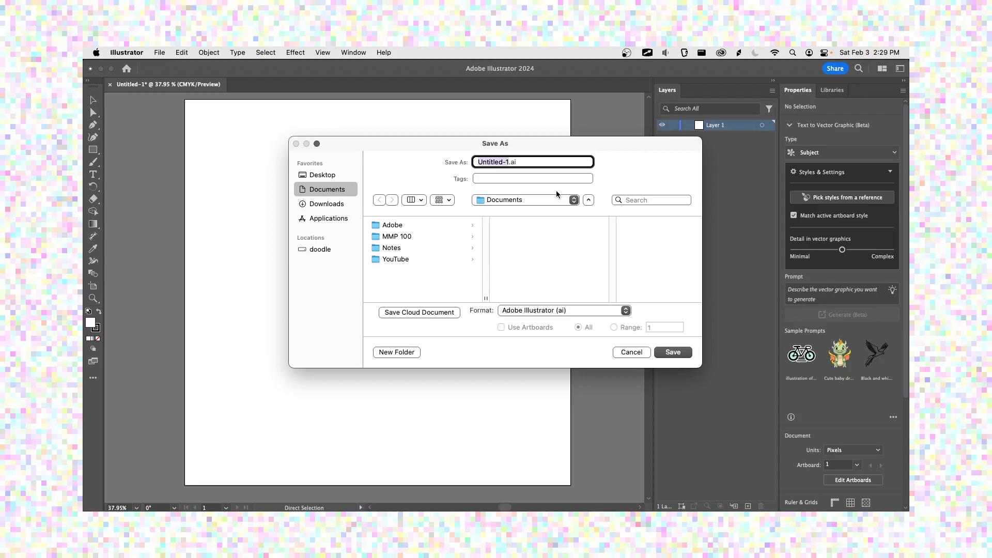
left_click(466, 236)
left_click(511, 226)
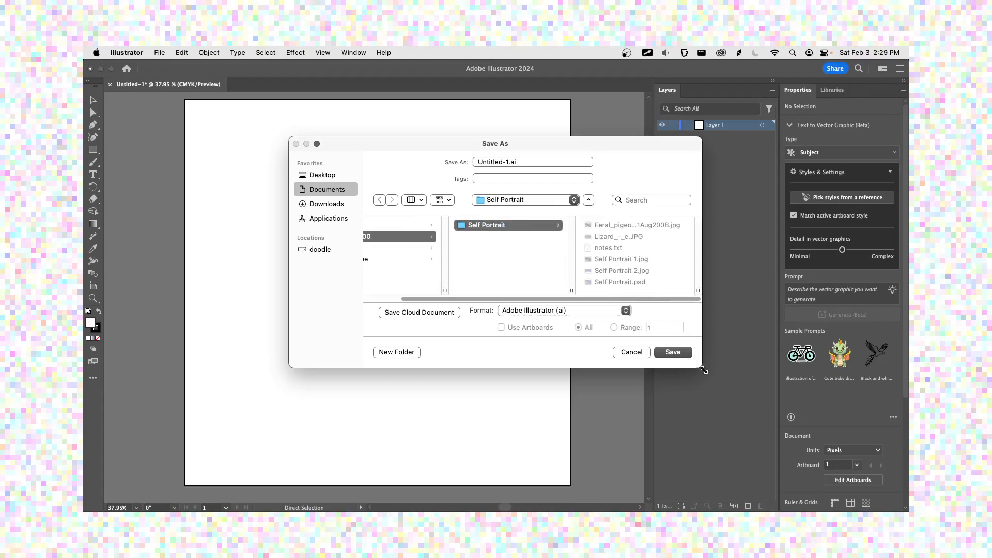
left_click_drag(702, 368, 756, 435)
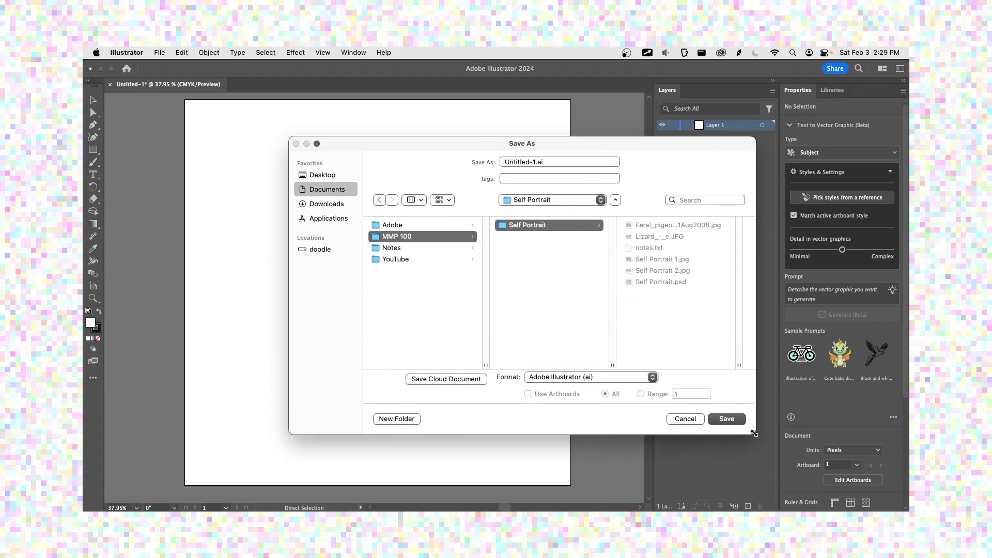
- Name the file Self Portrait and save it in Adobe Illustrator (ai) format
left_click(538, 163)
type("slef")
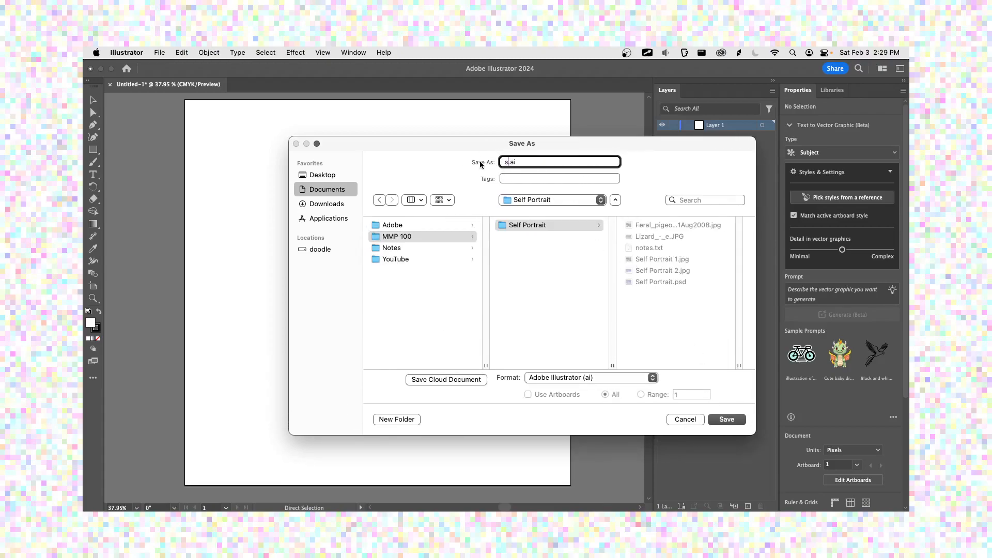
key("BackSpace")
key("BackSpace")
key("BackSpace")
key("BackSpace")
type("Self Portriat")
key("BackSpace")
key("BackSpace")
key("BackSpace")
type("ait")
left_click(727, 419)
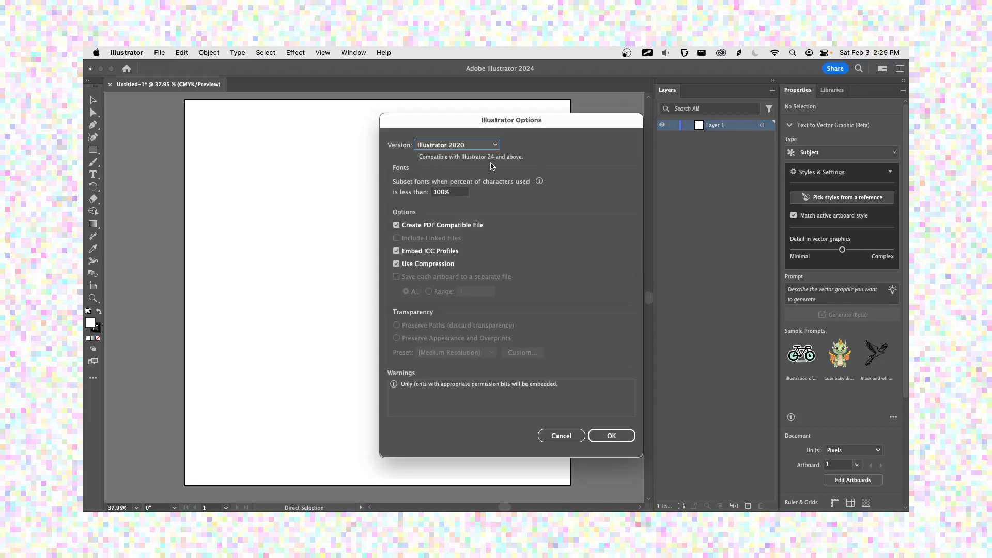
- Keep Illustrator 2020 as the file version and accept the Illustrator save options
left_click(489, 150)
left_click(490, 150)
left_click(607, 437)
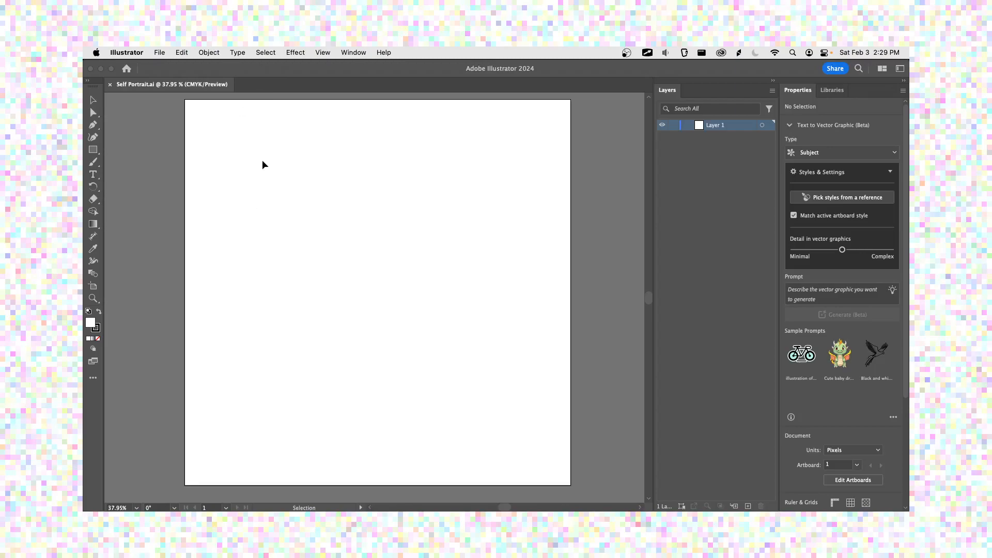
- Inspect the artboard's dimensions with the Artboard tool and return to the Selection tool
key("shift+o")
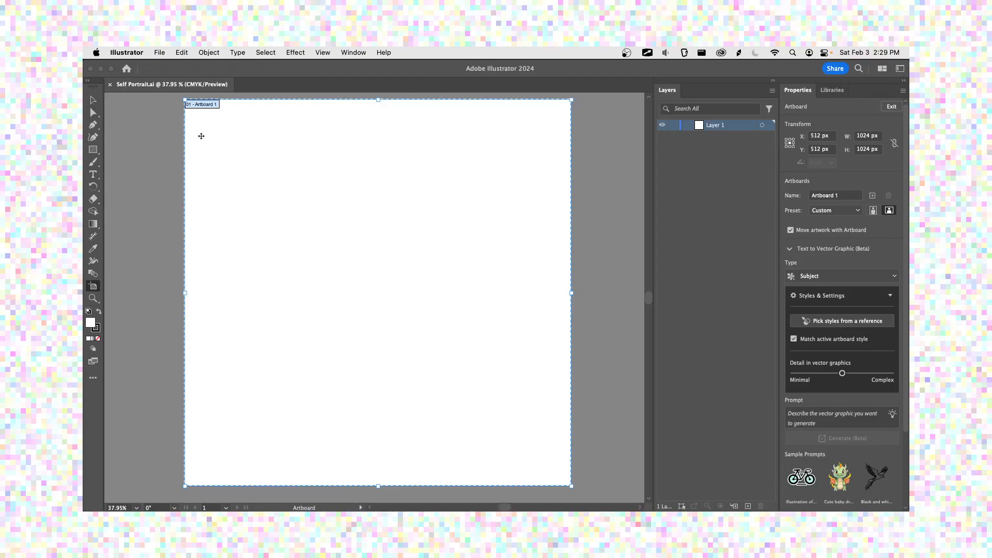
left_click(94, 101)
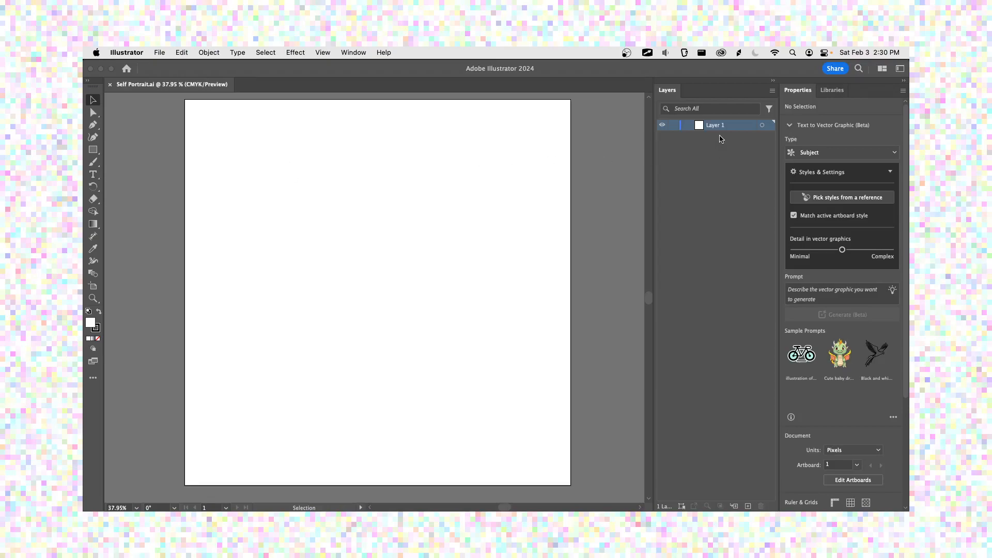
- Show the document grid over the artboard
left_click(321, 53)
left_click(321, 53)
left_click(319, 56)
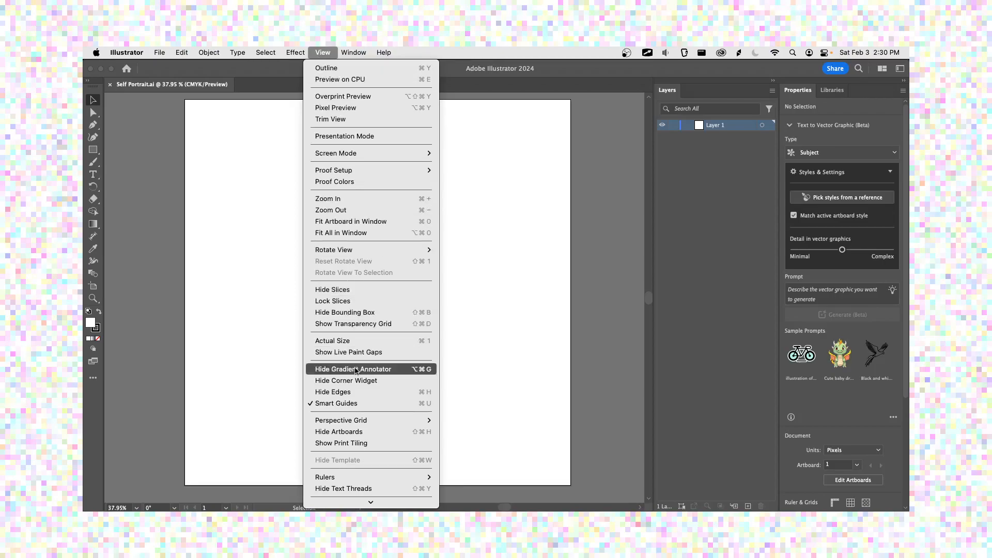
mouse_move(366, 421)
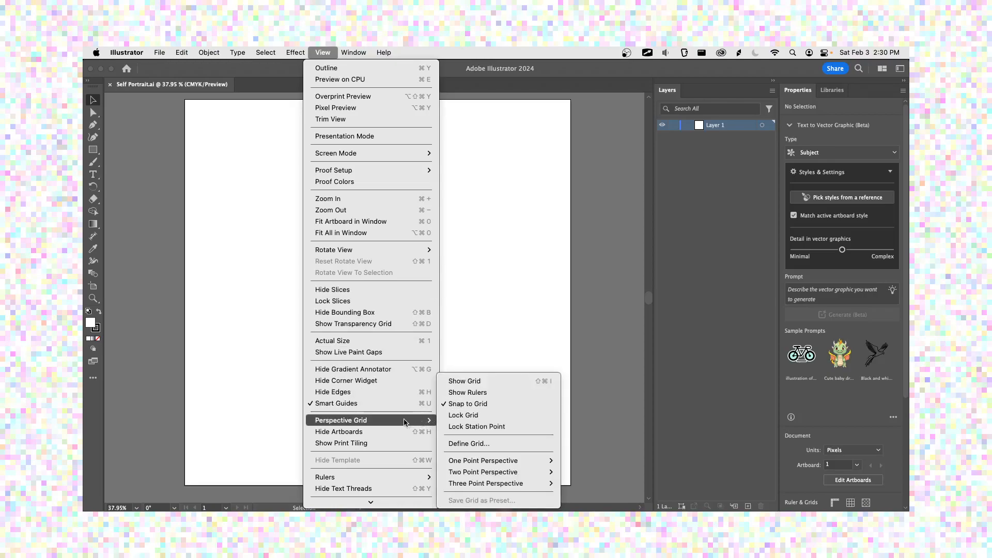
key("Escape")
left_click(323, 52)
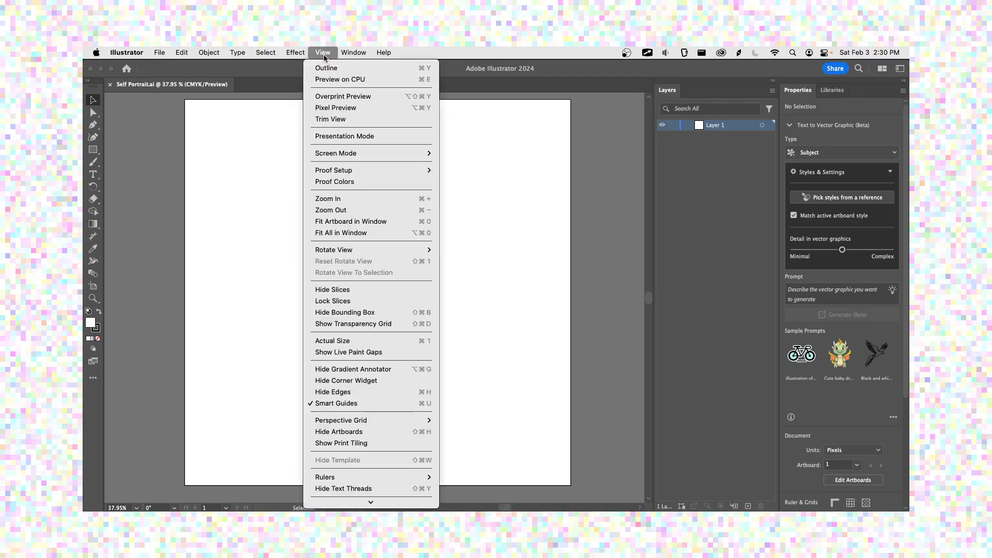
scroll(362, 282, "down", 3)
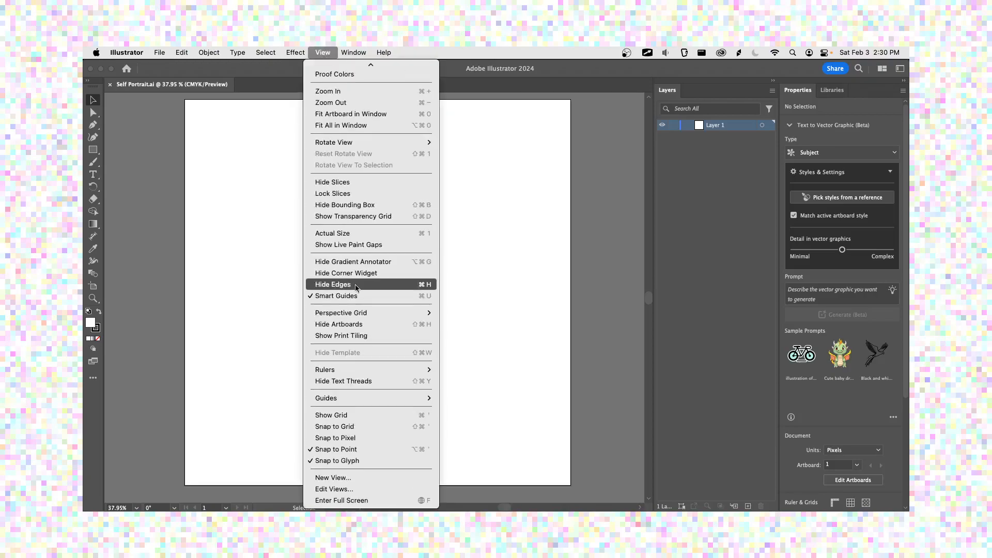
left_click(356, 415)
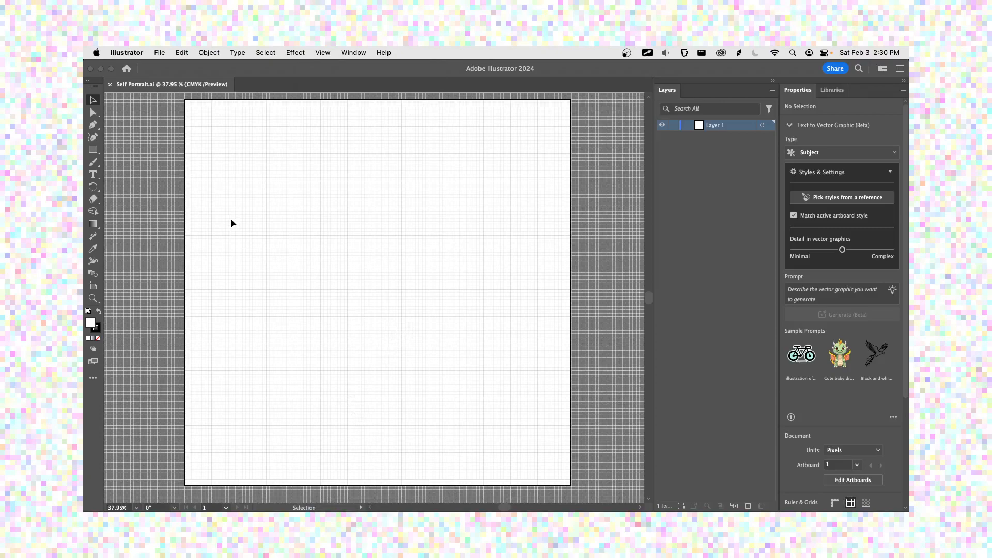
- Draw a thin trial rectangle about 132 by 11 px in the artboard's upper area and undo it
left_click(93, 149)
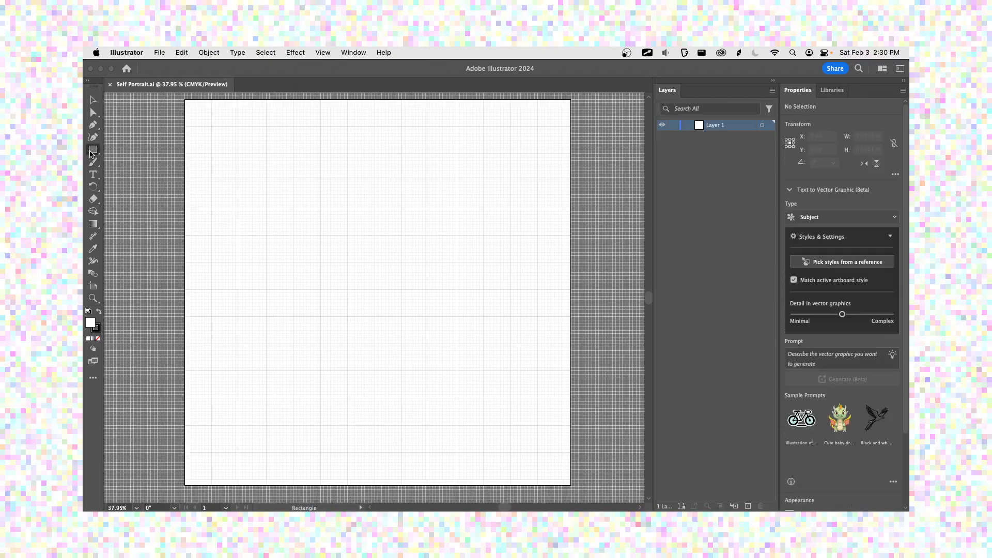
left_click_drag(268, 180, 317, 176)
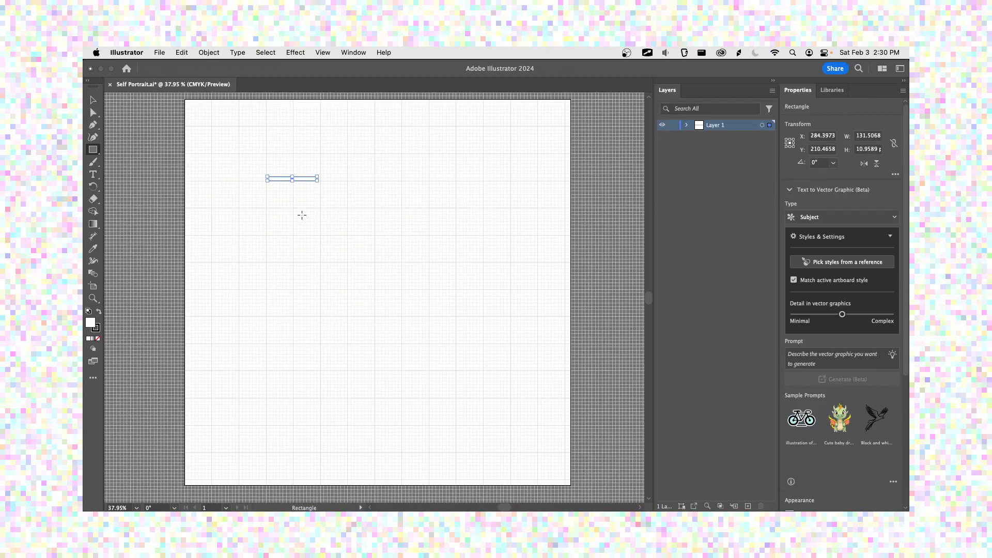
key("super+z")
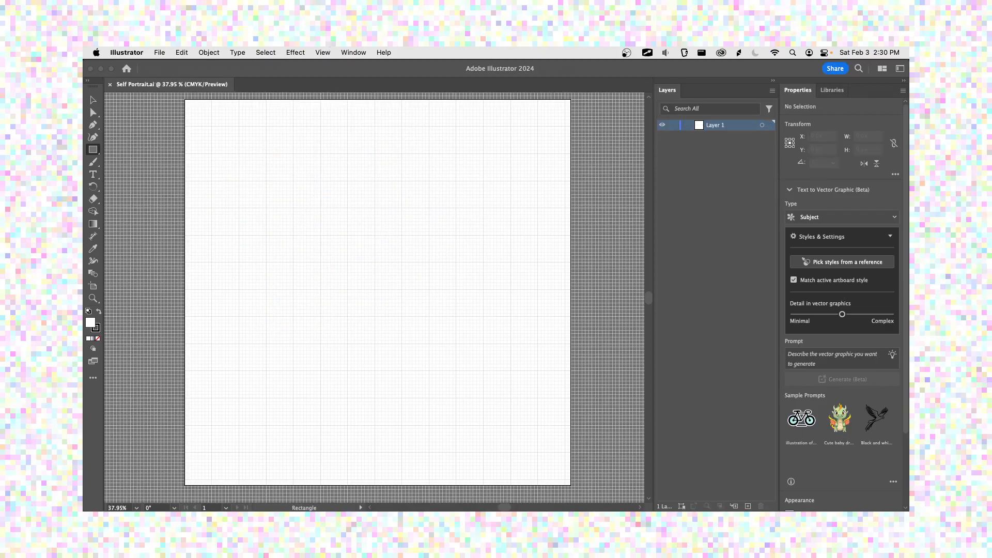
- Turn on Snap to Grid and try it with one rectangle on the artboard, undoing the shape
left_click(323, 52)
scroll(356, 413, "down", 3)
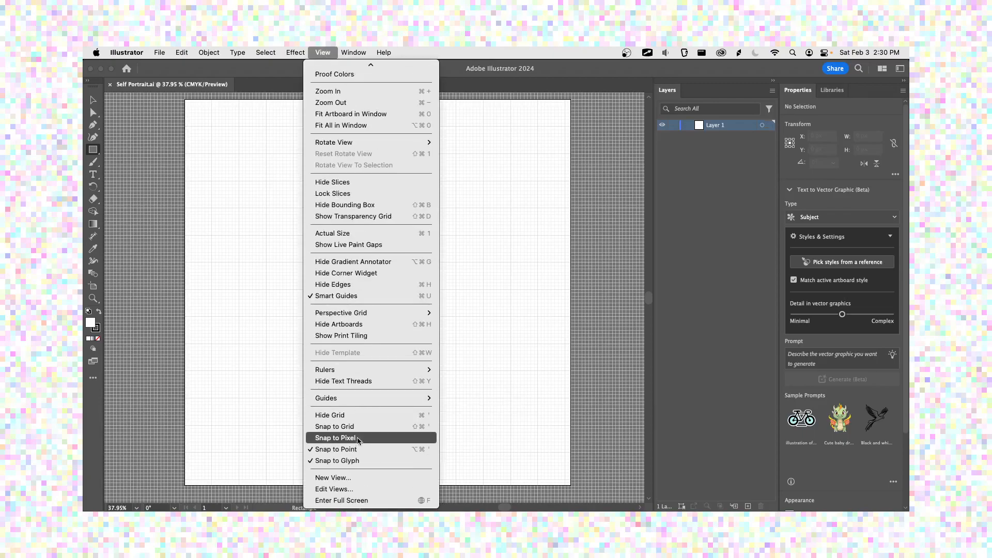
left_click(358, 427)
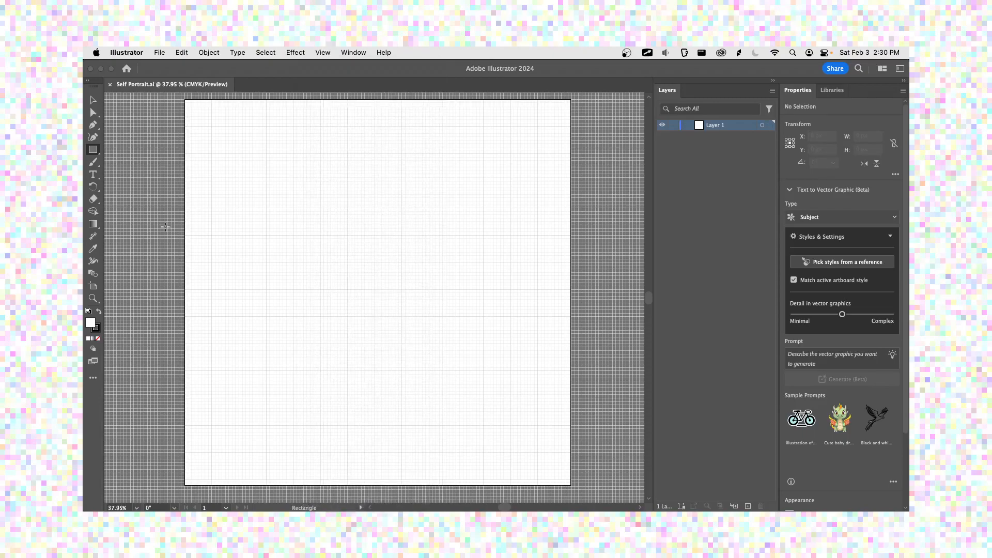
mouse_move(248, 194)
left_mouse_down()
mouse_move(285, 232)
mouse_move(366, 282)
mouse_move(364, 252)
mouse_move(363, 299)
mouse_move(348, 302)
mouse_move(392, 298)
mouse_move(427, 279)
mouse_move(386, 244)
mouse_move(306, 266)
mouse_move(339, 288)
mouse_move(347, 279)
mouse_move(332, 277)
mouse_move(348, 279)
left_mouse_up()
key("super+z")
- Draw three grid-snapped rectangles: a 72 px square, a narrower one beside it, and a 144 by 63 px one below both
key("super+equal")
key("super+equal")
key("super+equal")
key("super+equal")
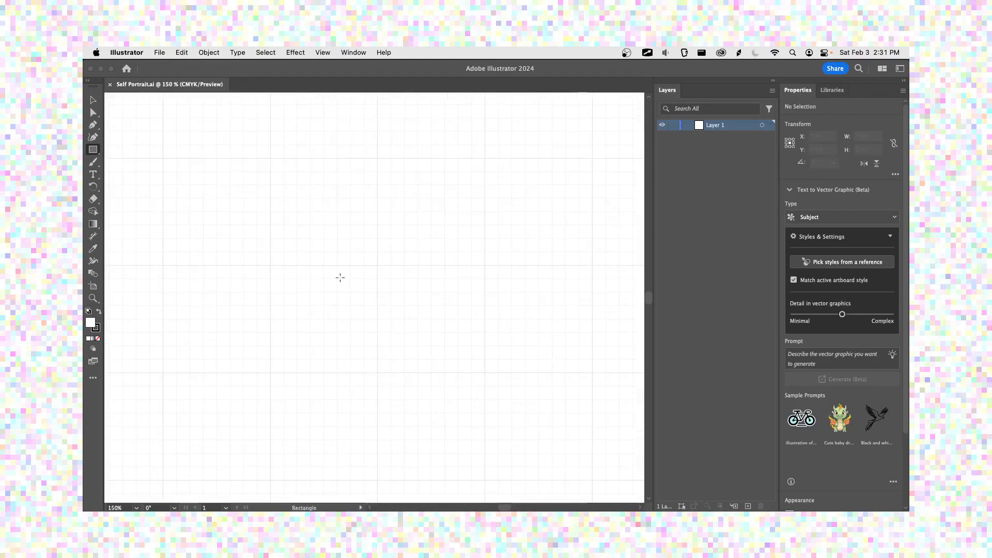
left_click_drag(271, 266, 379, 379)
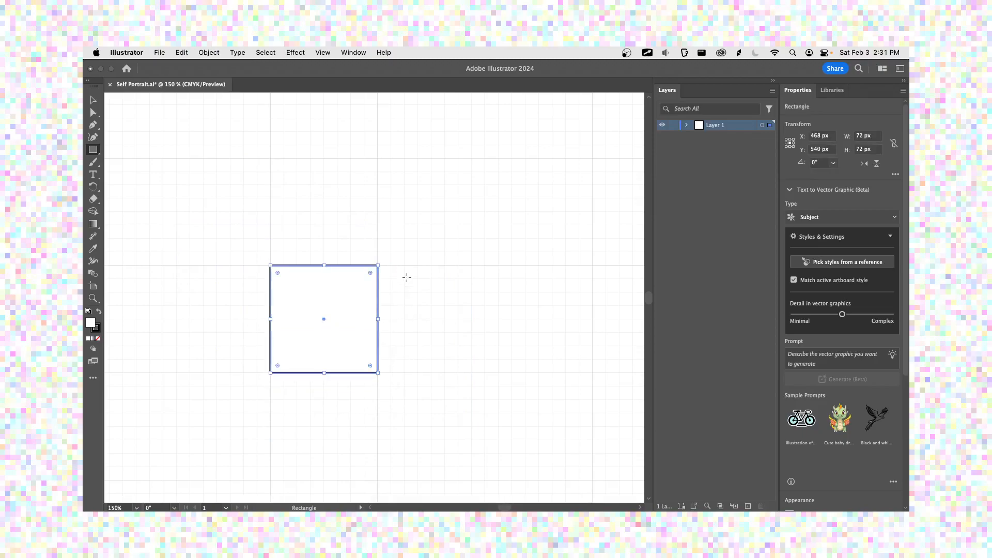
left_click_drag(392, 266, 486, 373)
left_click_drag(406, 450, 485, 479)
key("super+=")
key("space")
mouse_move(571, 299)
left_mouse_down()
mouse_move(566, 358)
mouse_move(545, 397)
left_mouse_up()
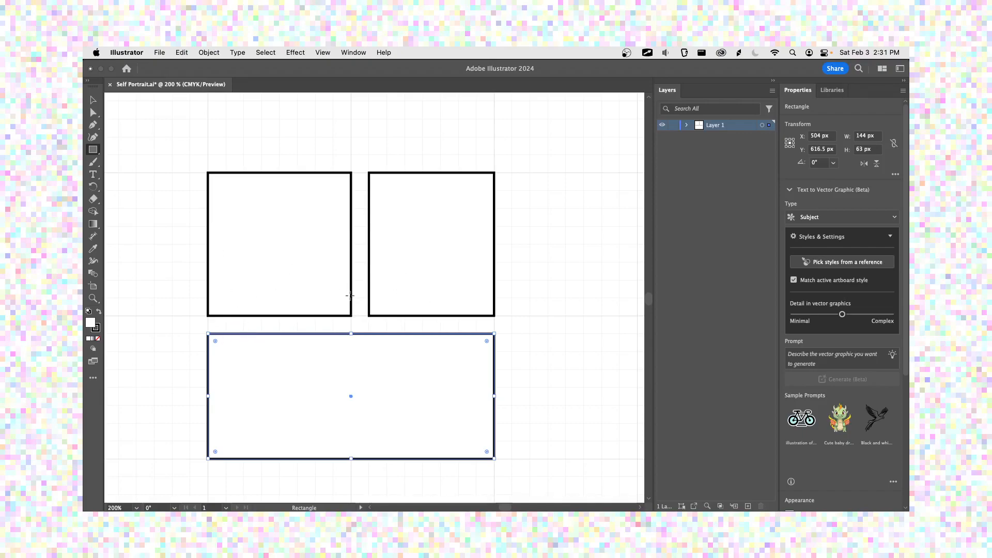
- Undo the three trial rectangles and bring the whole artboard back into view
key("super+z")
key("super+z")
key("super+z")
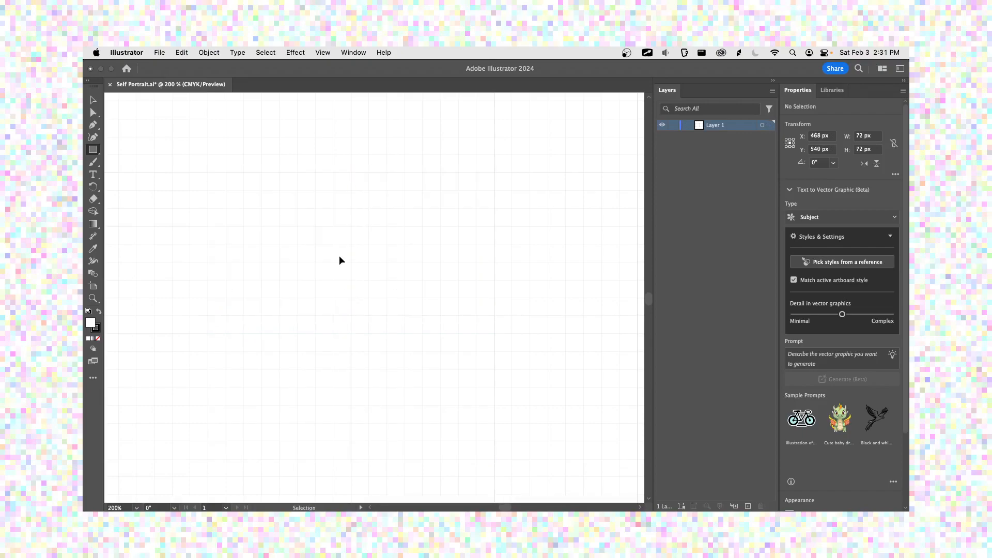
key("super+-")
key("super+-")
key("super+-")
key("super+-")
key("super+-")
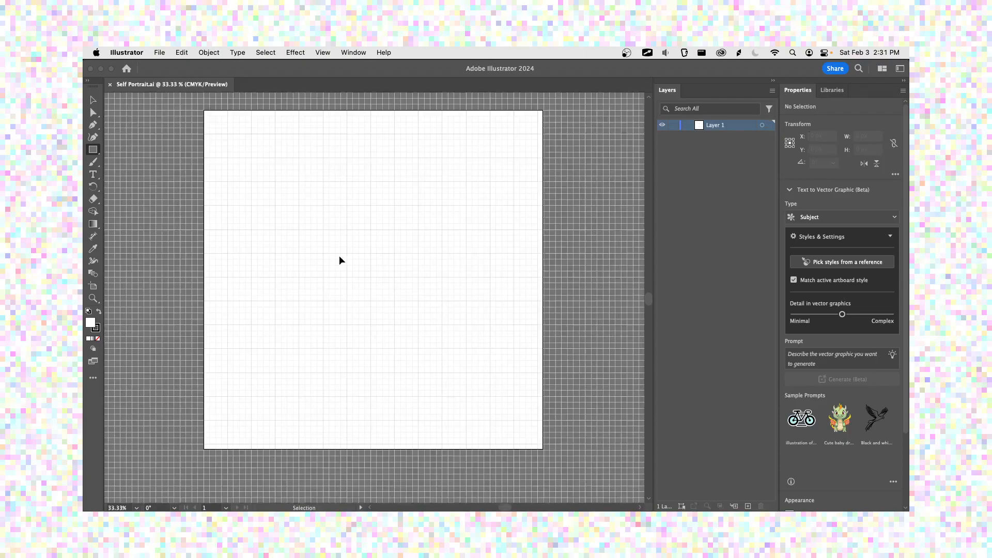
- Turn off Snap to Grid
left_click(323, 52)
scroll(340, 243, "down", 5)
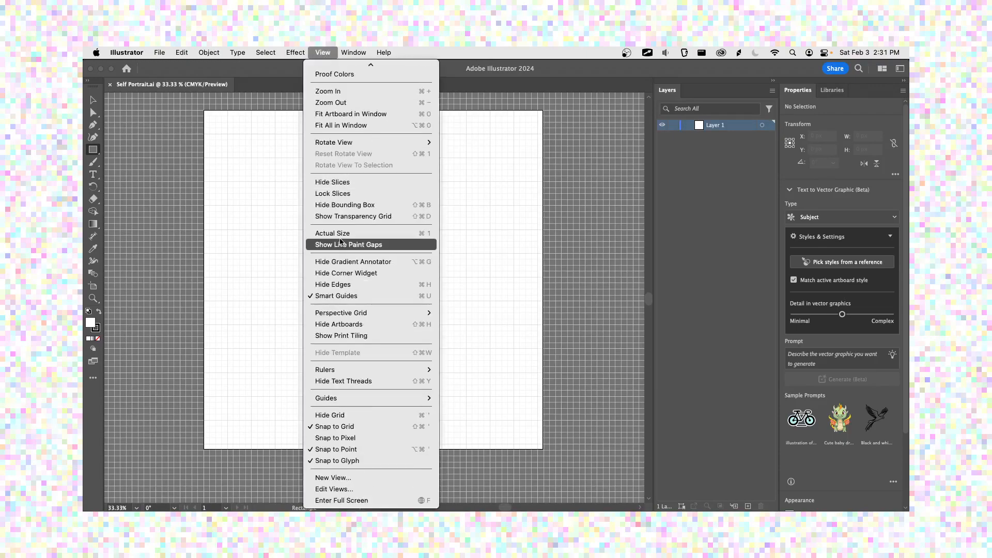
left_click(353, 427)
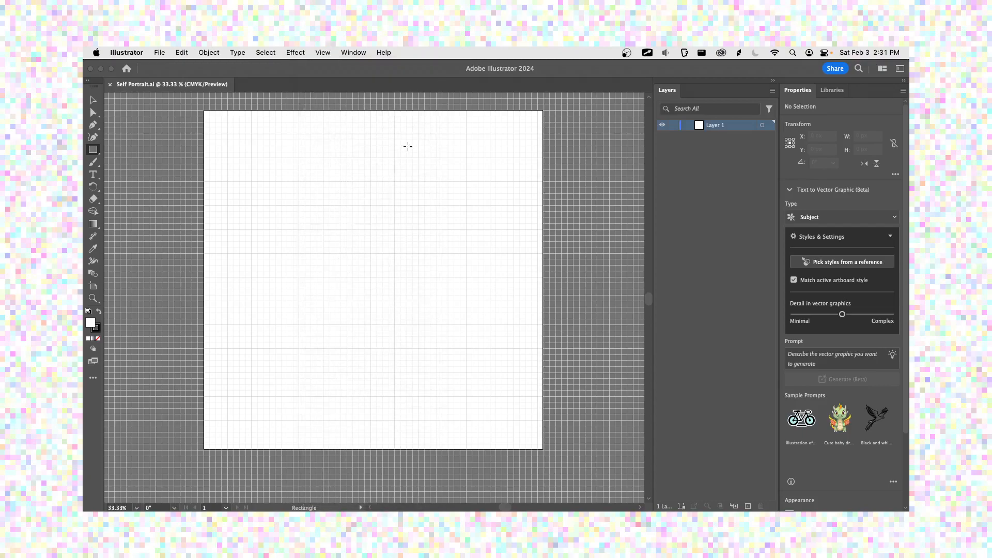
- Look for the grid spacing options, view the Guides & Grid preferences, and cancel without changing them
left_click(323, 53)
scroll(372, 219, "down", 3)
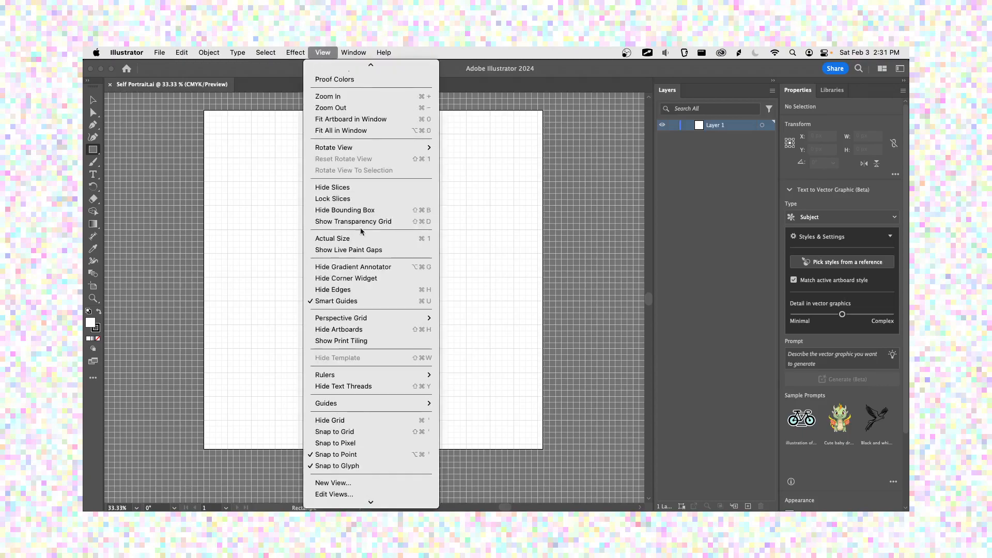
mouse_move(379, 403)
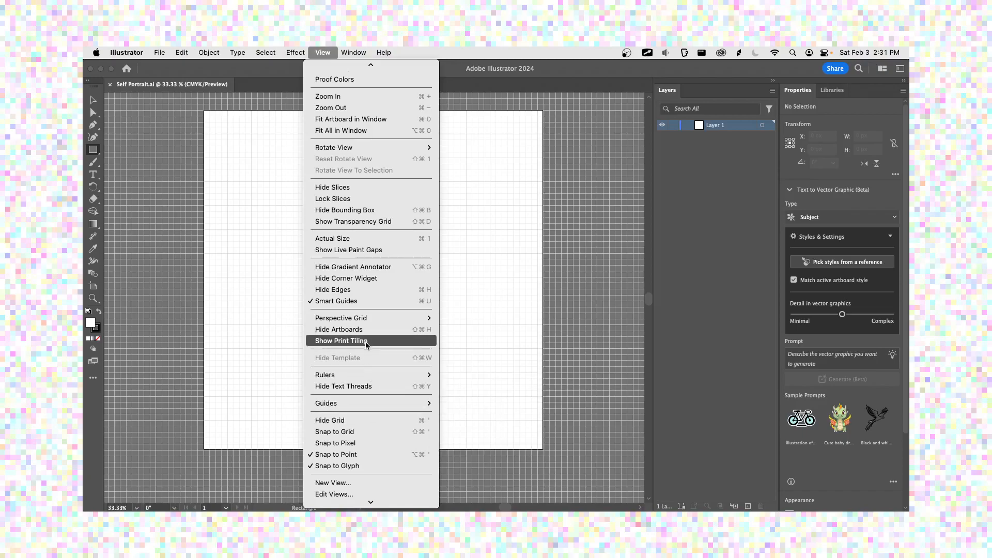
scroll(364, 426, "down", 1)
scroll(372, 367, "up", 5)
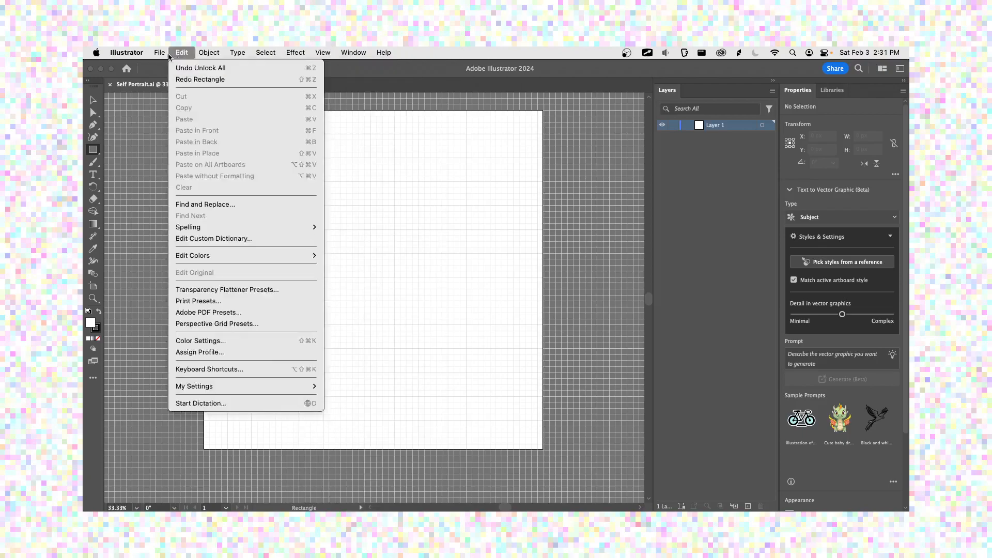
mouse_move(159, 53)
mouse_move(127, 53)
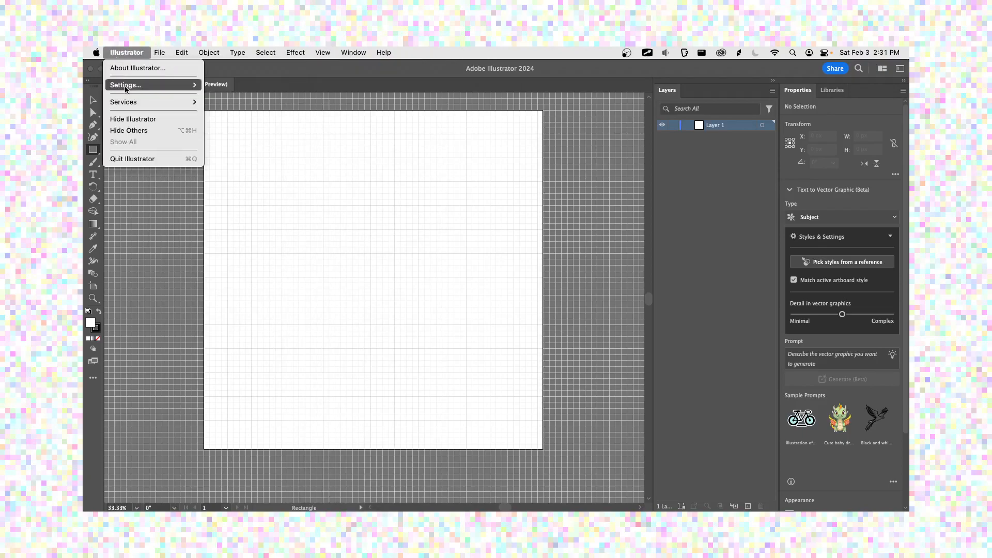
mouse_move(155, 85)
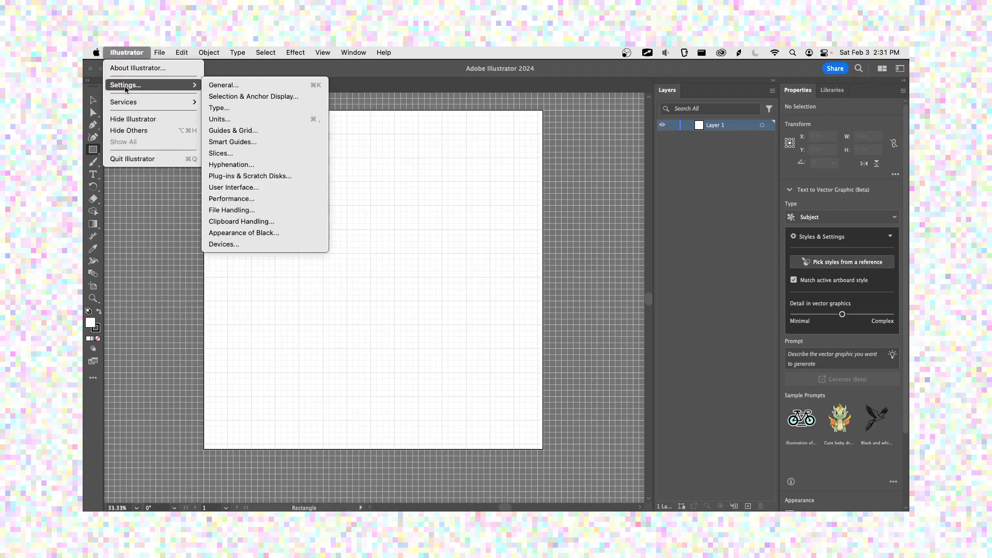
left_click(264, 131)
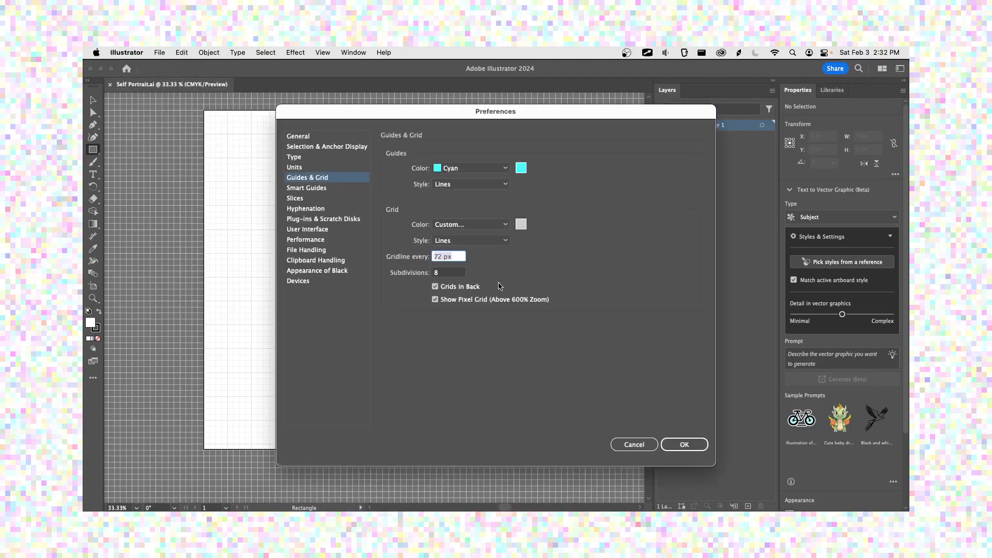
left_click(634, 445)
- Set the document grid to a gridline every 64 px with 4 subdivisions
left_click(126, 54)
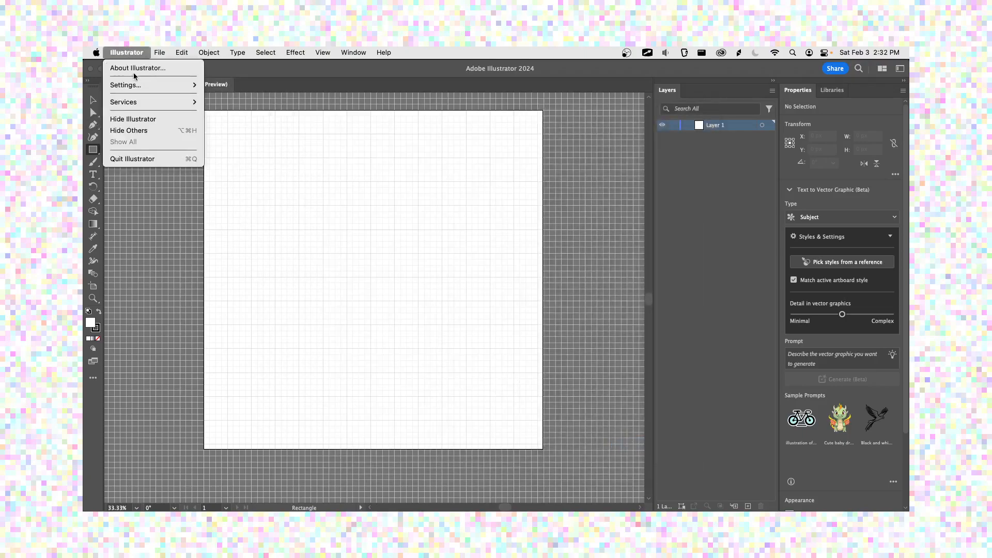
mouse_move(139, 86)
left_click(284, 132)
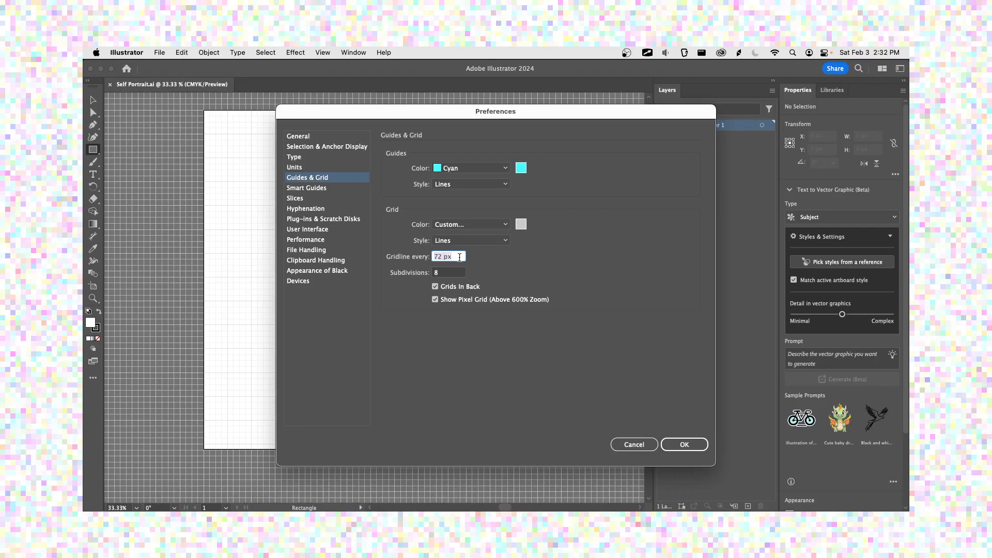
type("64")
key("Tab")
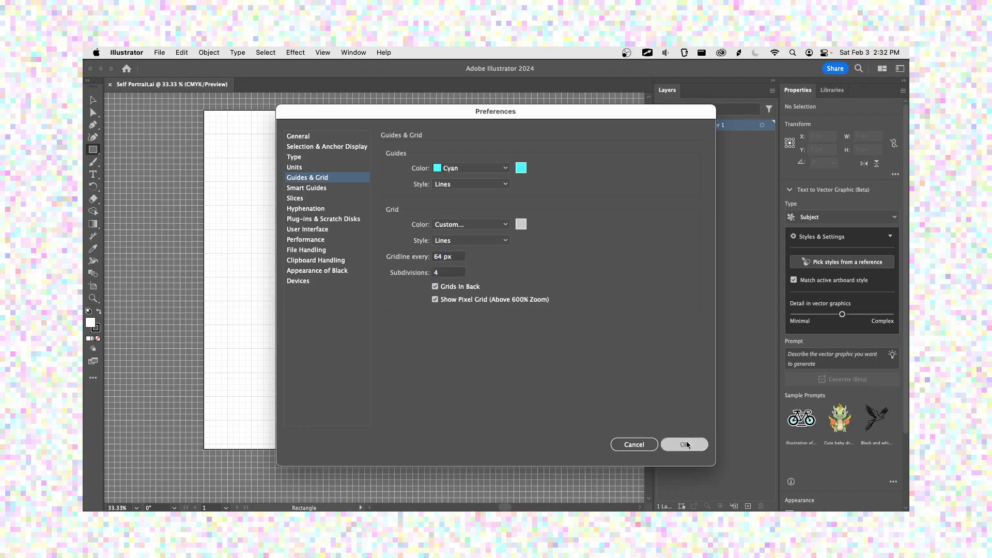
left_click(684, 444)
scroll(362, 236, "up", 3)
scroll(362, 236, "down", 5)
scroll(362, 236, "up", 2)
left_click_drag(368, 208, 376, 271)
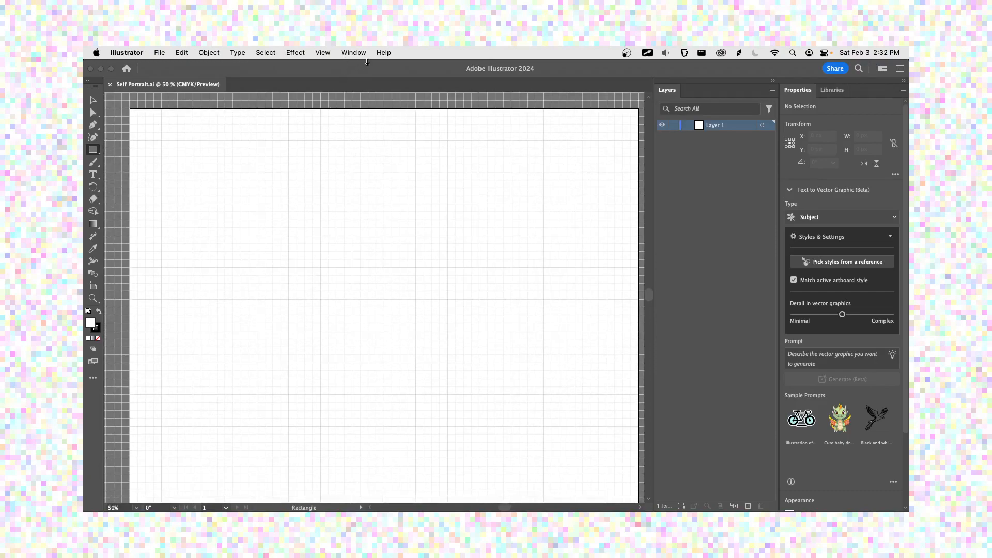
- Hide the grid and bring the whole blank artboard back into view
left_click(329, 53)
scroll(376, 316, "down", 3)
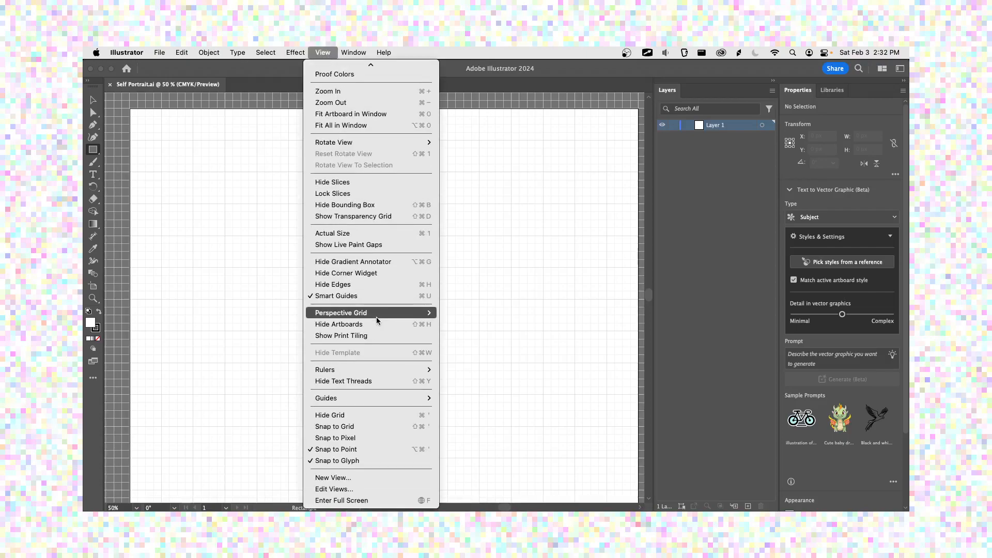
mouse_move(376, 318)
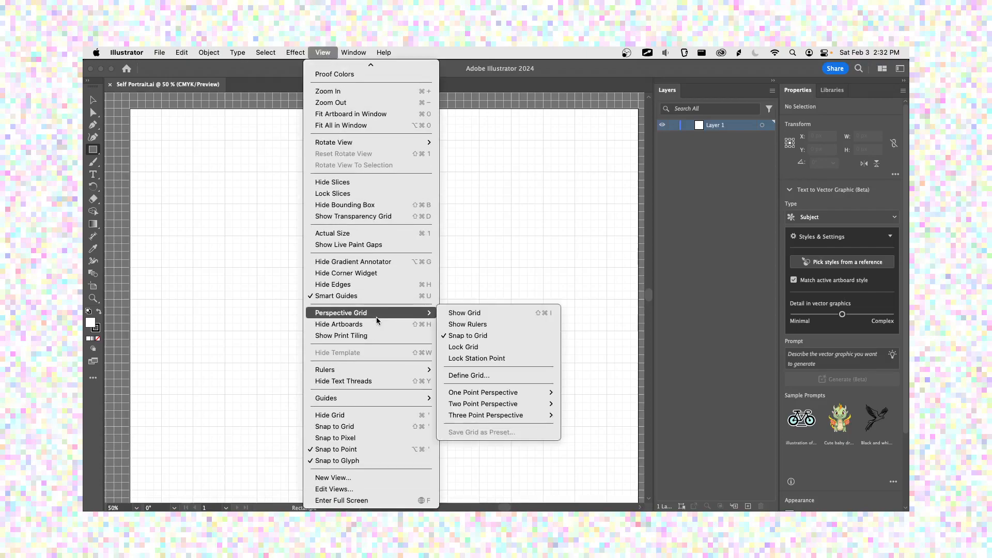
left_click(356, 416)
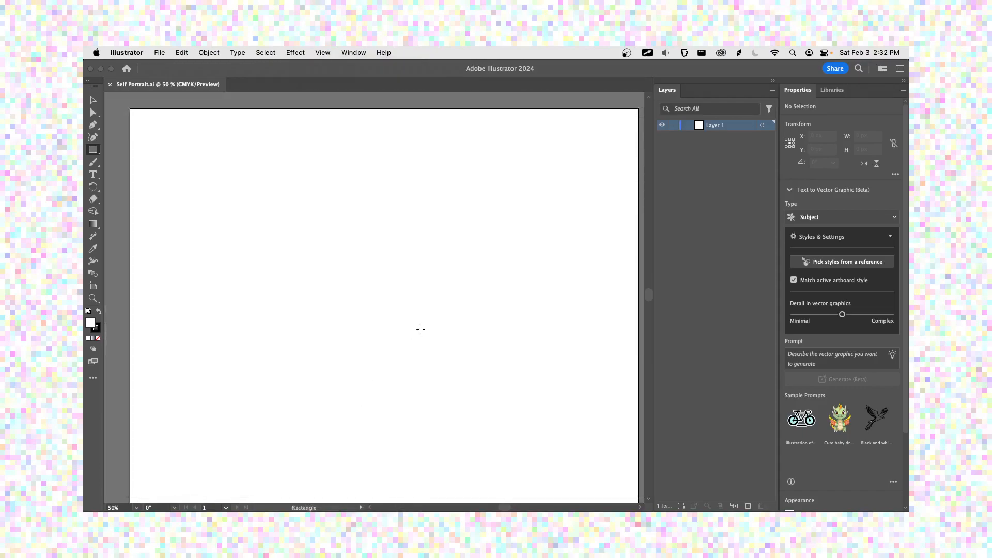
left_click_drag(422, 352, 386, 282)
key("super+minus")
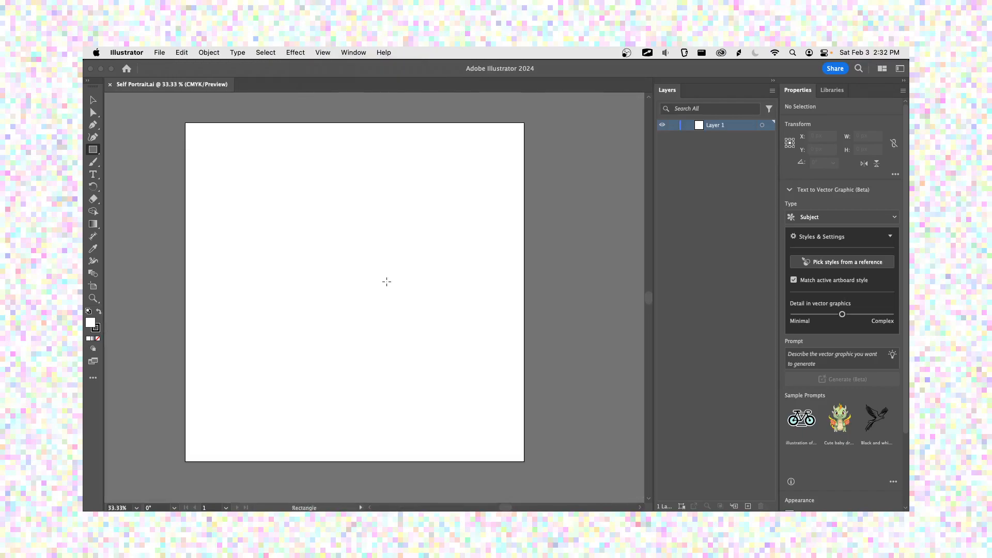
key("super+r")
key("super+r")
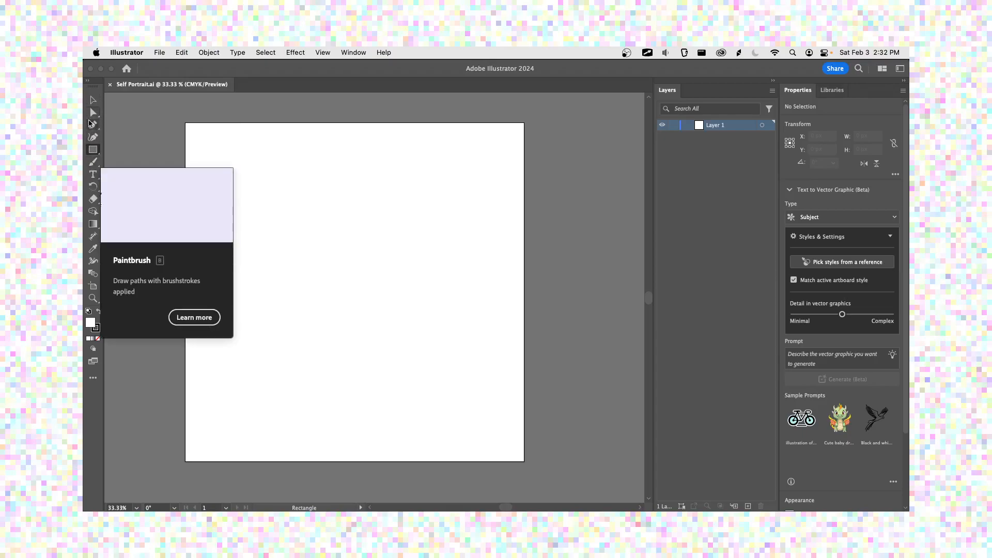
left_click(94, 149)
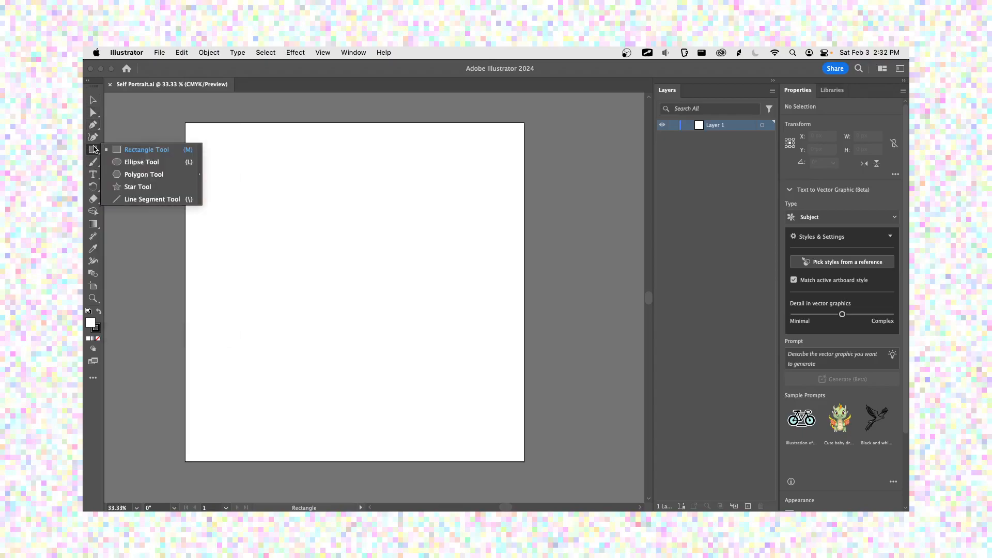
left_click(93, 150)
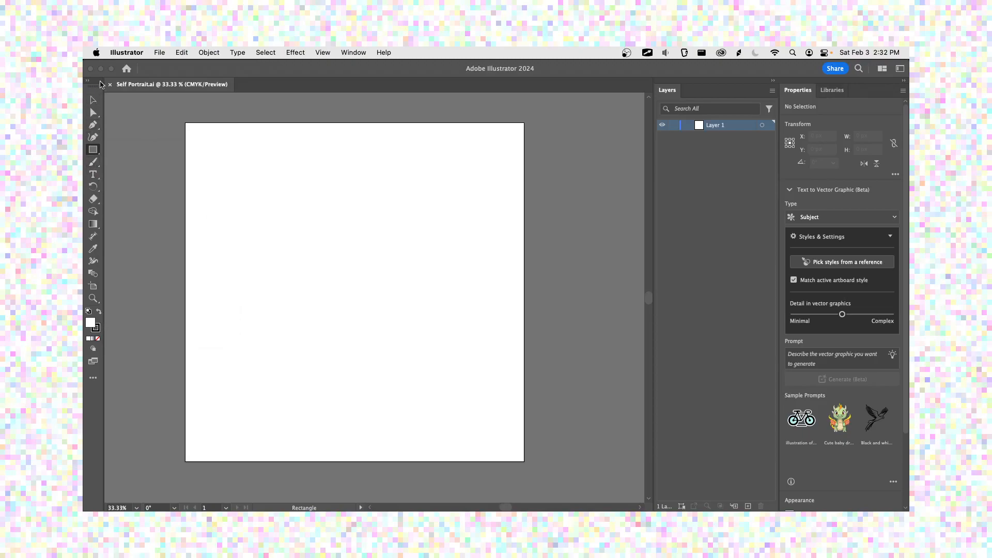
- Paint three freehand Paintbrush strokes across the artboard: two long looping curves and one zigzag
left_click(94, 164)
mouse_move(262, 187)
left_mouse_down()
mouse_move(267, 308)
mouse_move(408, 340)
mouse_move(474, 317)
left_mouse_up()
mouse_move(379, 241)
left_mouse_down()
mouse_move(412, 169)
mouse_move(289, 262)
left_mouse_up()
left_click_drag(350, 279, 272, 286)
mouse_move(337, 222)
left_mouse_down()
mouse_move(400, 248)
mouse_move(402, 282)
left_mouse_up()
- Select the longer looping stroke, examine its path and edges at high magnification, and deselect it
scroll(325, 278, "up", 10)
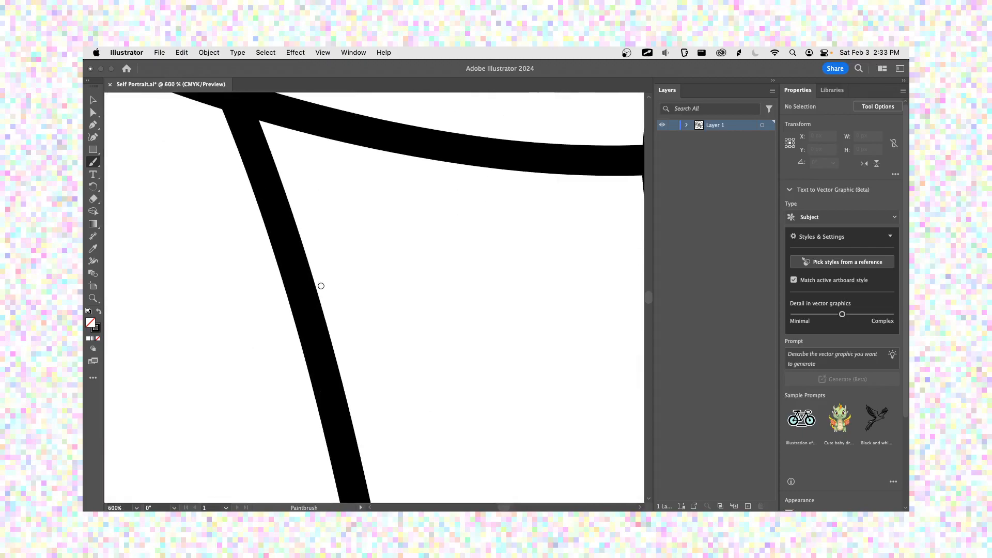
key("v")
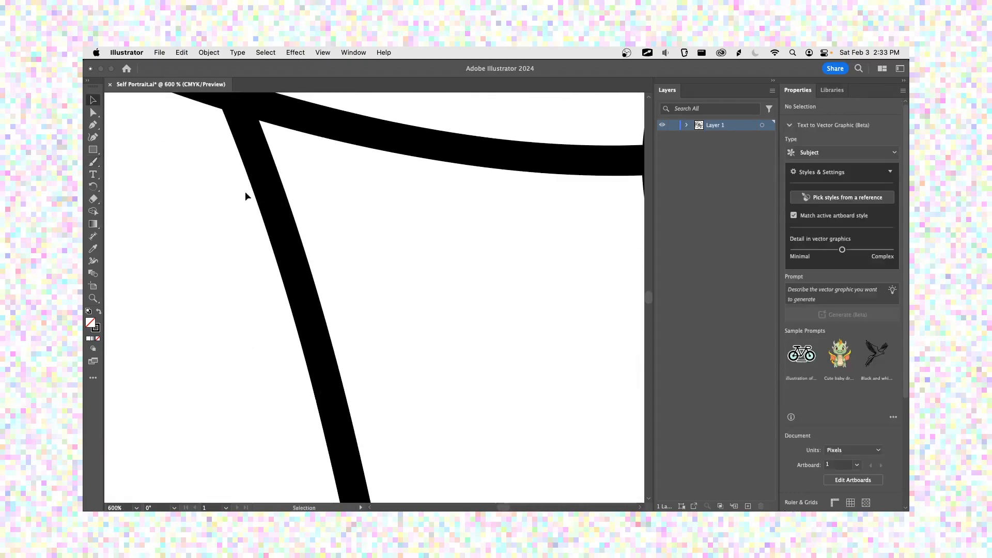
left_click(289, 240)
scroll(385, 271, "down", 5)
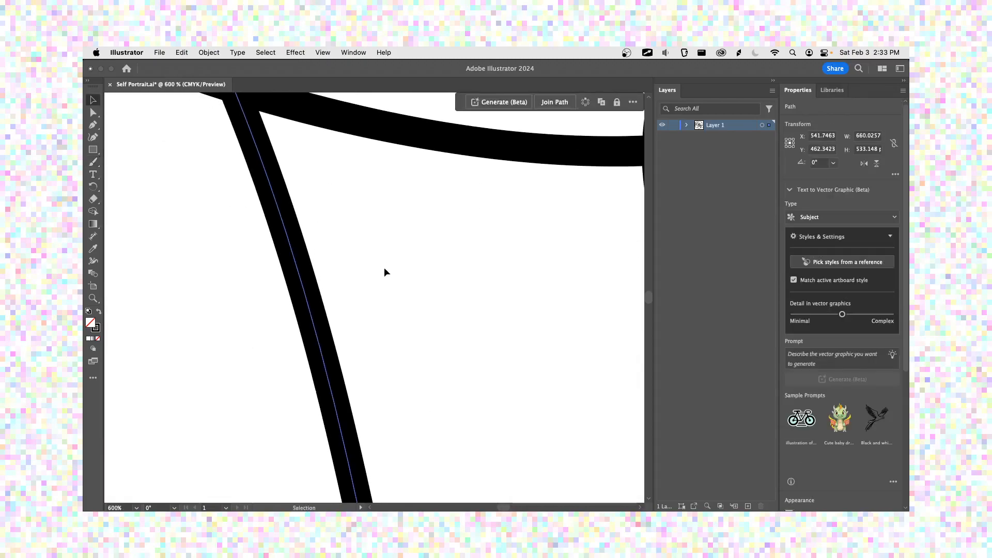
scroll(384, 272, "up", 3)
scroll(244, 281, "up", 3)
scroll(243, 281, "up", 3)
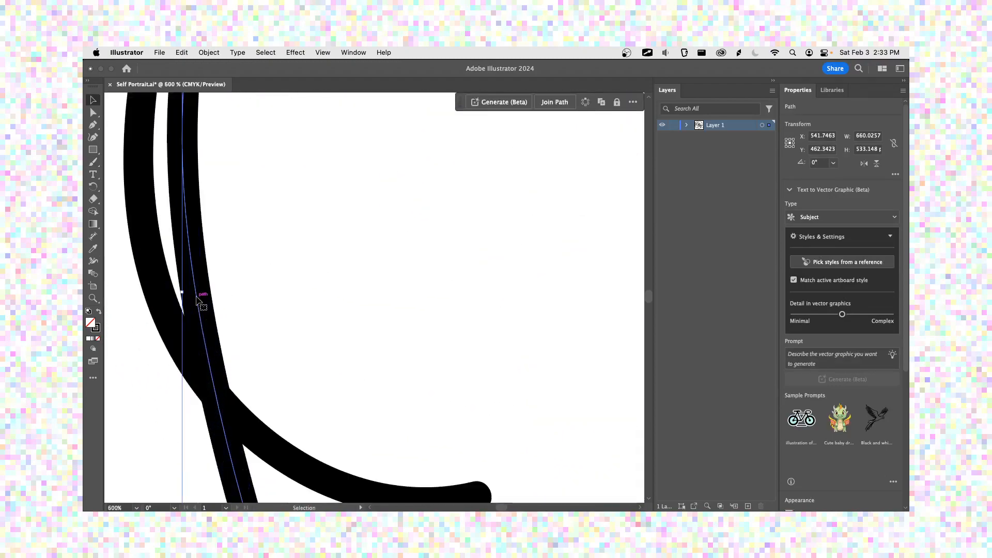
scroll(296, 335, "down", 8)
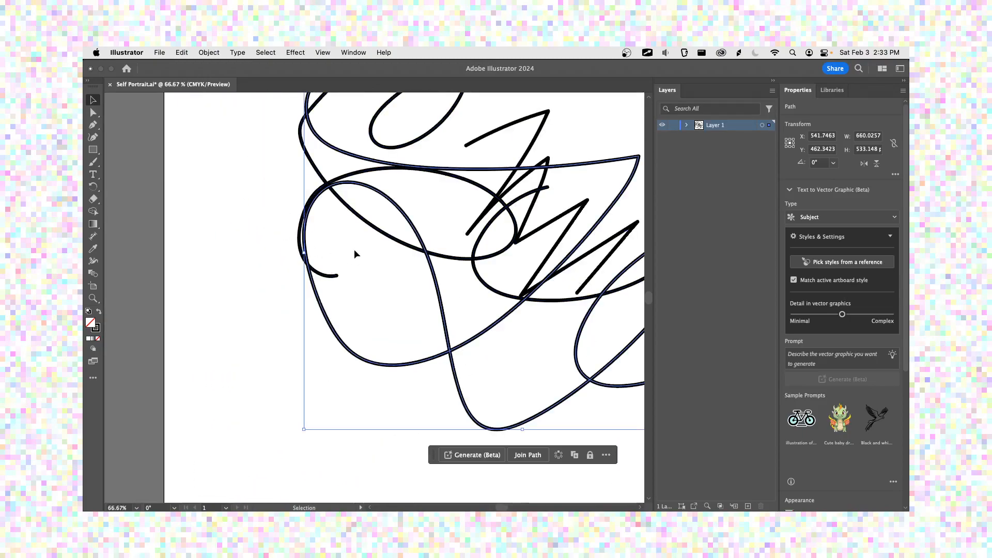
scroll(323, 252, "up", 5)
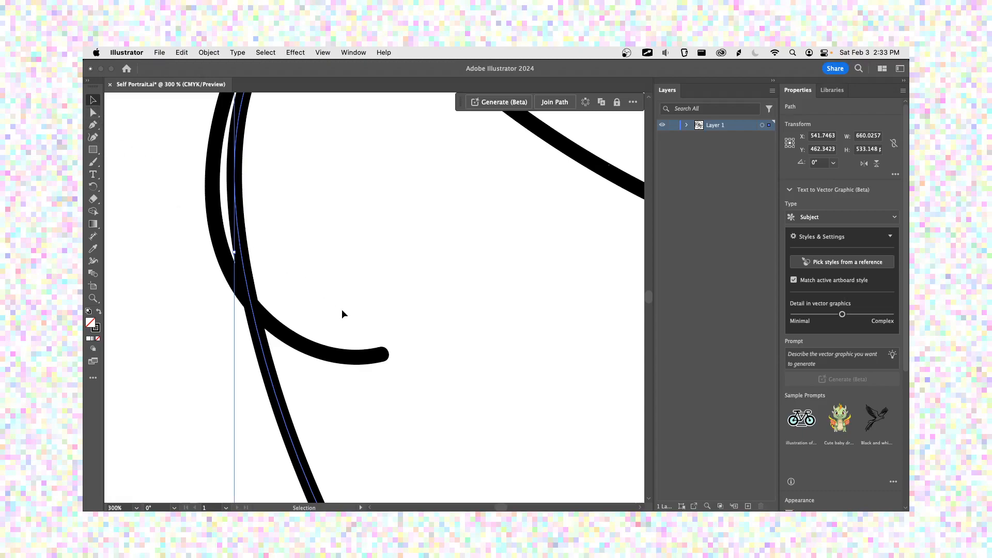
left_click(152, 318)
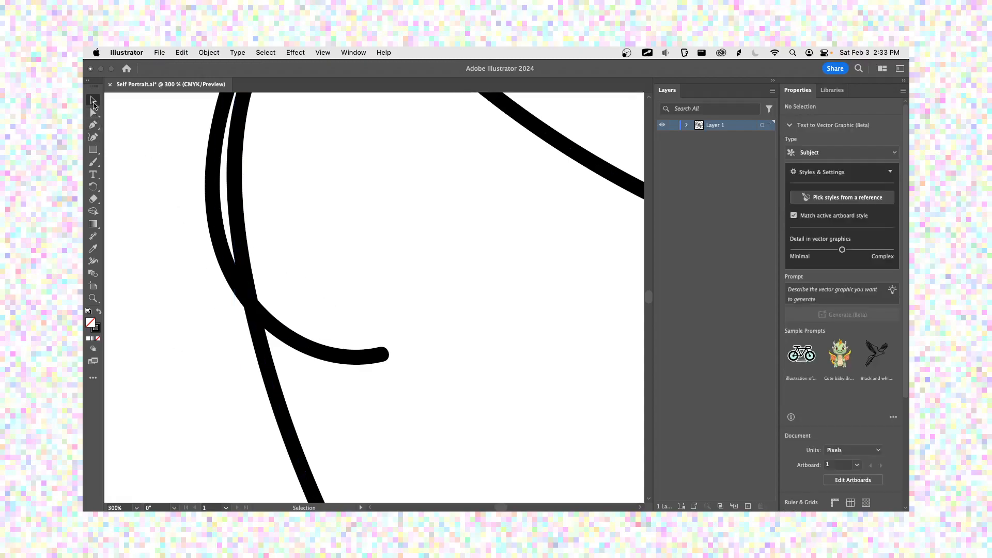
- Move the three strokes apart: one looping stroke down and left, the zigzag up and left, and the other looping stroke right
left_click(306, 338)
scroll(410, 293, "down", 6)
scroll(410, 294, "up", 1)
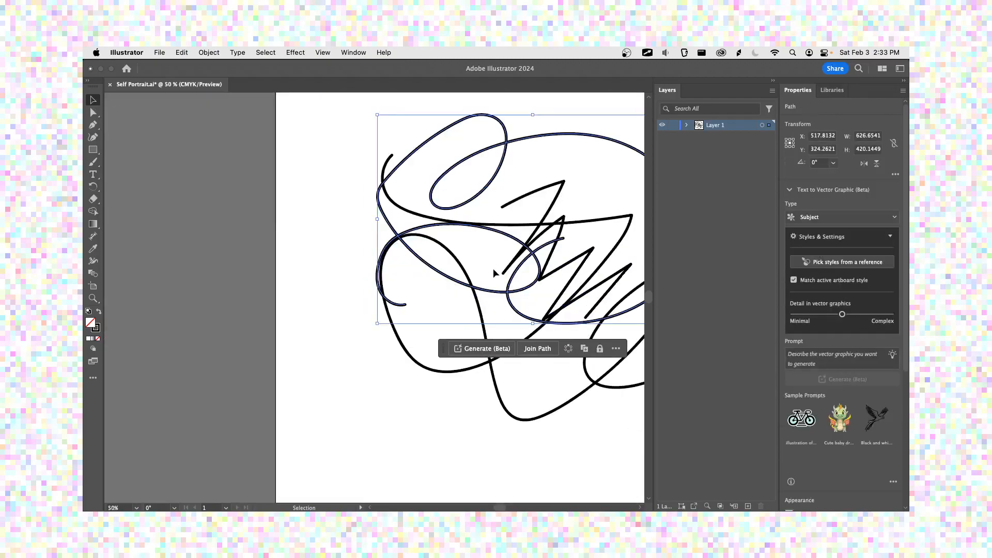
mouse_move(499, 290)
left_mouse_down()
mouse_move(410, 298)
mouse_move(438, 355)
mouse_move(429, 367)
left_mouse_up()
left_click_drag(521, 263, 473, 191)
scroll(496, 351, "right", 5)
left_click_drag(488, 376, 531, 372)
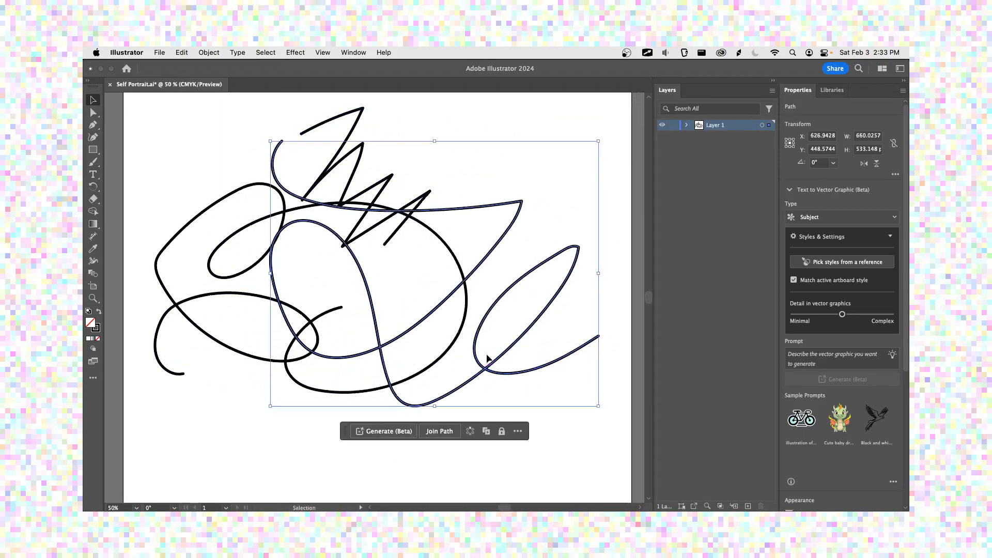
left_click(507, 149)
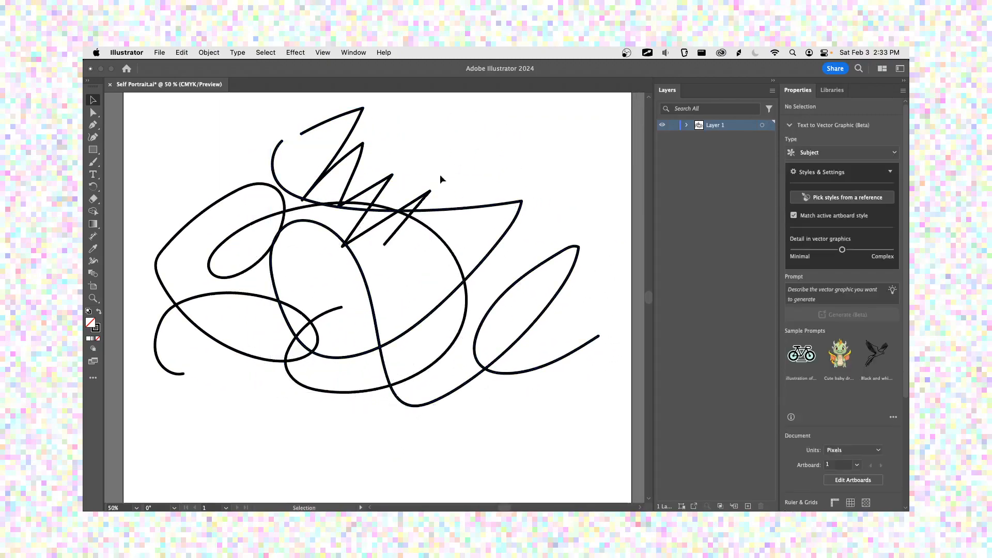
- Pull the zigzag's starting anchor point outward with Direct Selection and bend its first segment into a curve
left_click(93, 113)
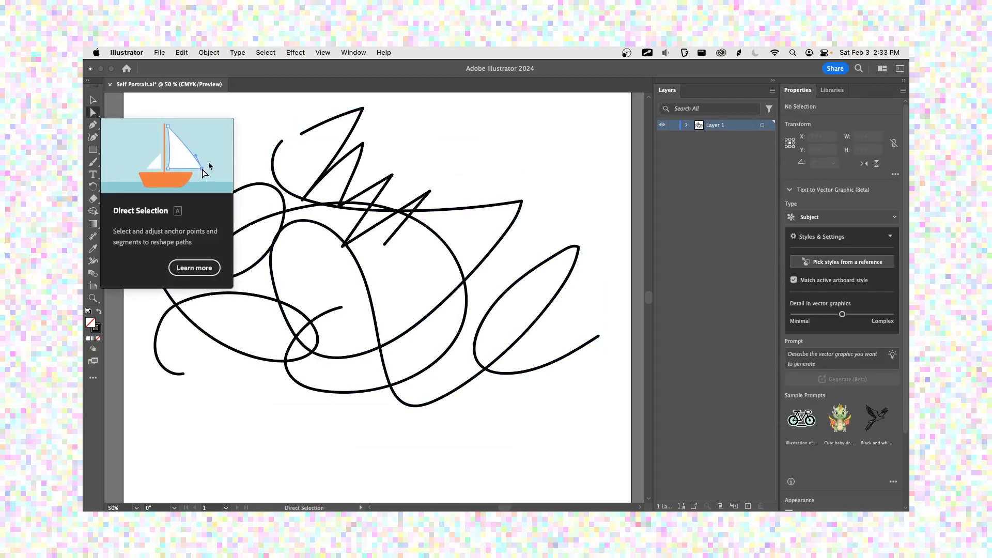
left_click_drag(301, 136, 256, 131)
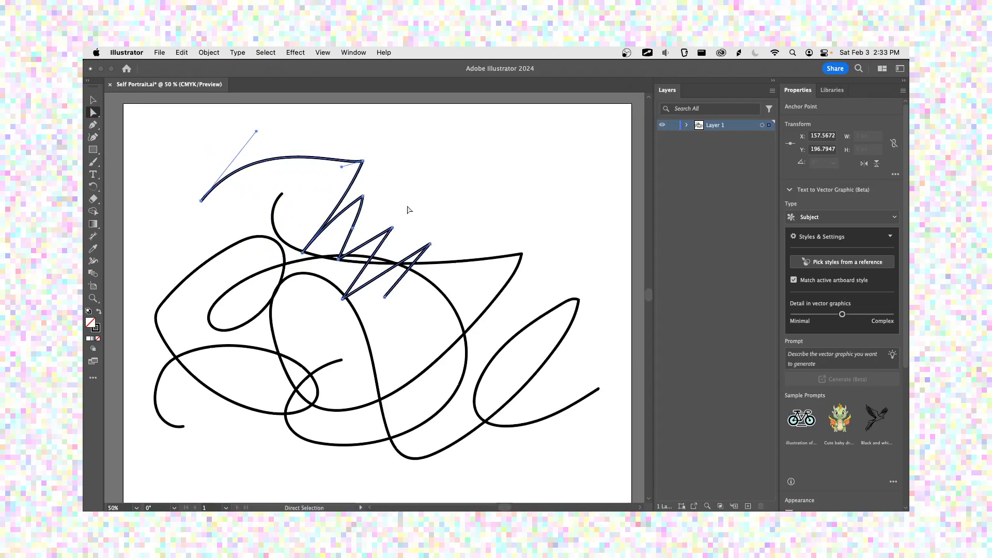
key("v")
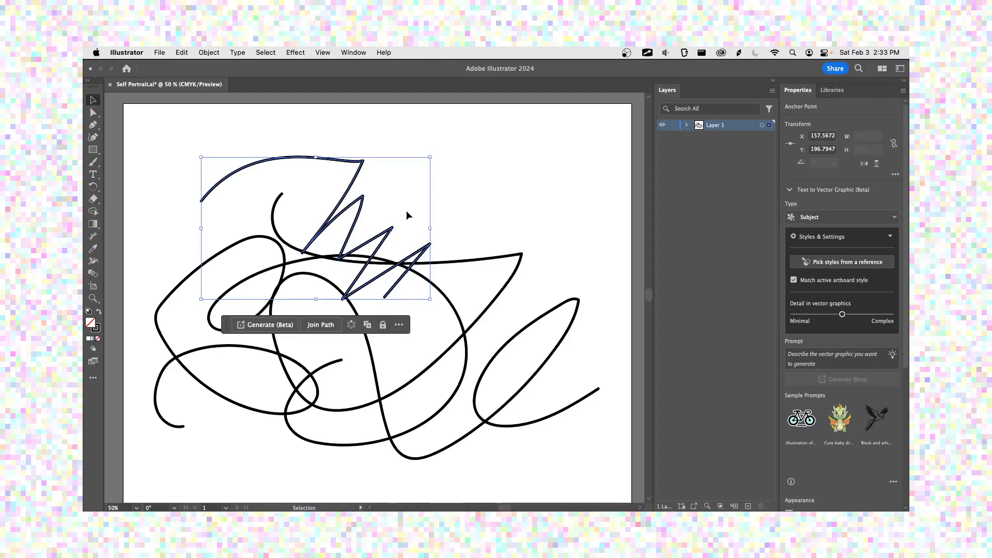
- Move the whole long looping stroke slightly down and to the left
scroll(407, 263, "up", 3)
scroll(437, 274, "down", 4)
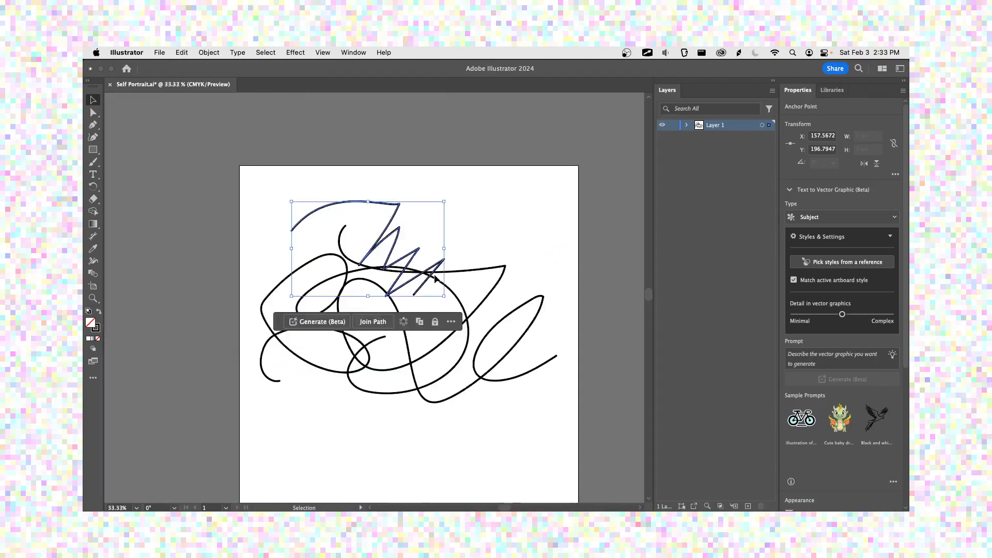
scroll(445, 282, "up", 3)
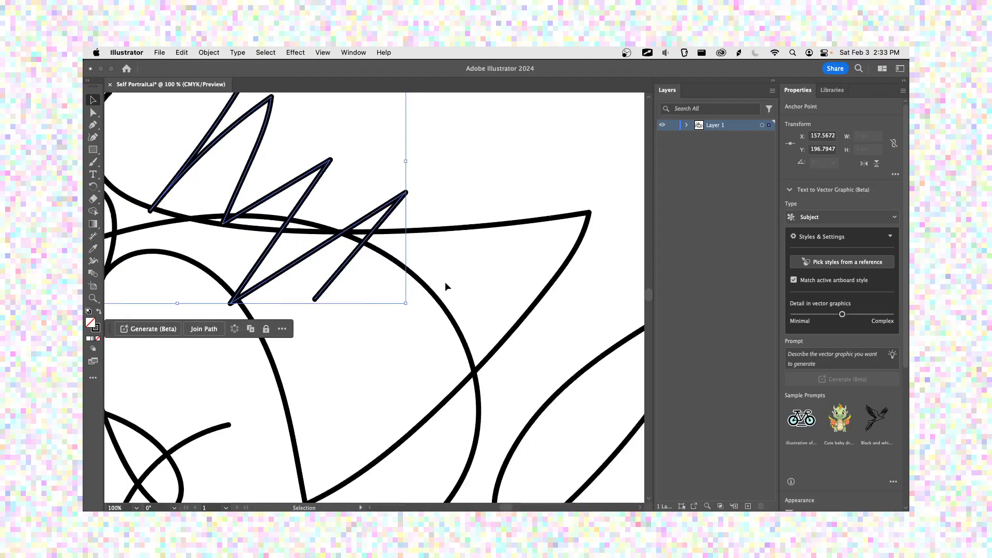
left_click(541, 236)
left_click_drag(589, 212, 568, 233)
left_click(549, 243)
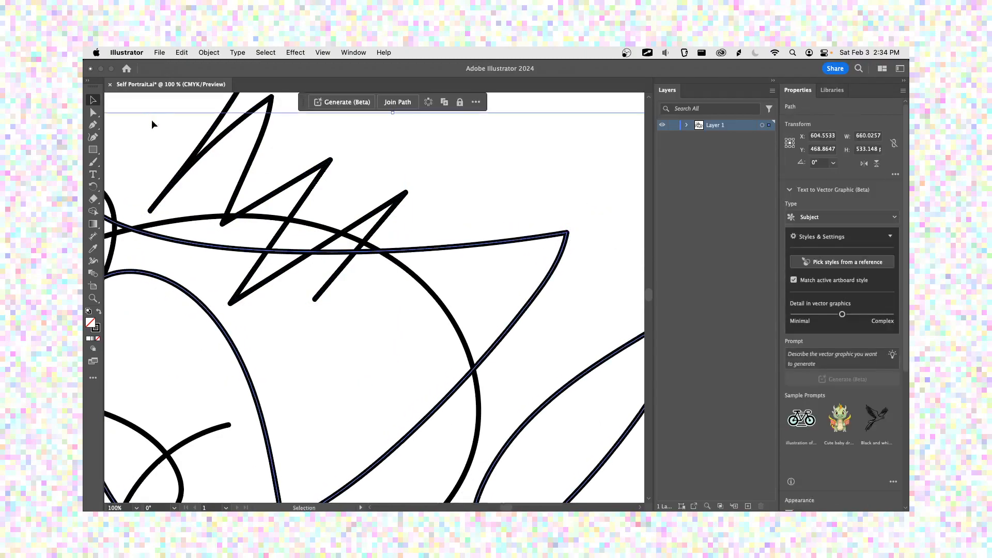
- Reshape the long looping stroke by its anchor points, raising its pointed corner and lowering the middle of its upper curve
key("a")
left_click_drag(566, 235, 572, 158)
left_click(594, 237)
left_click(572, 214)
left_click(532, 194)
left_click(564, 206)
left_click_drag(541, 305, 508, 289)
left_click_drag(330, 247, 329, 291)
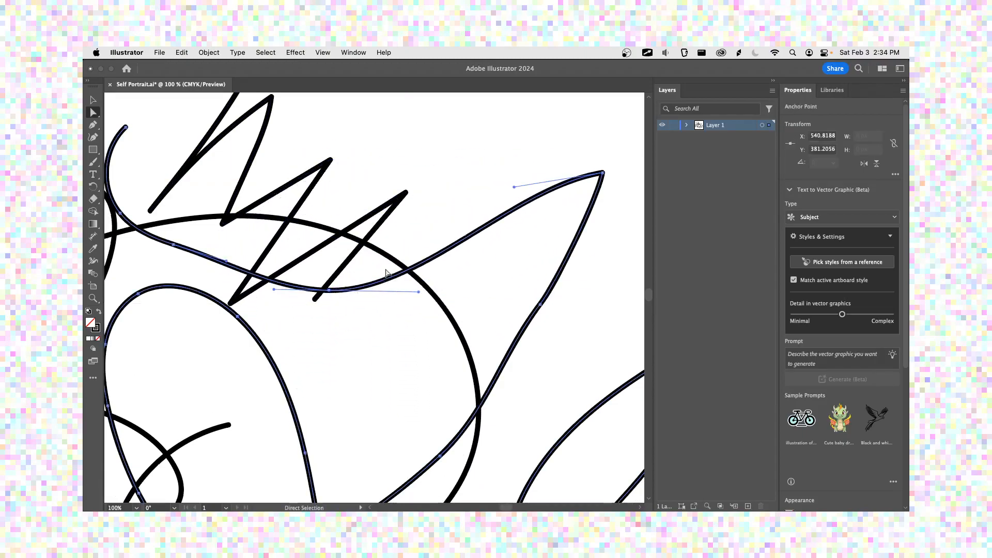
scroll(389, 275, "down", 4)
scroll(389, 275, "up", 1)
left_click(429, 205)
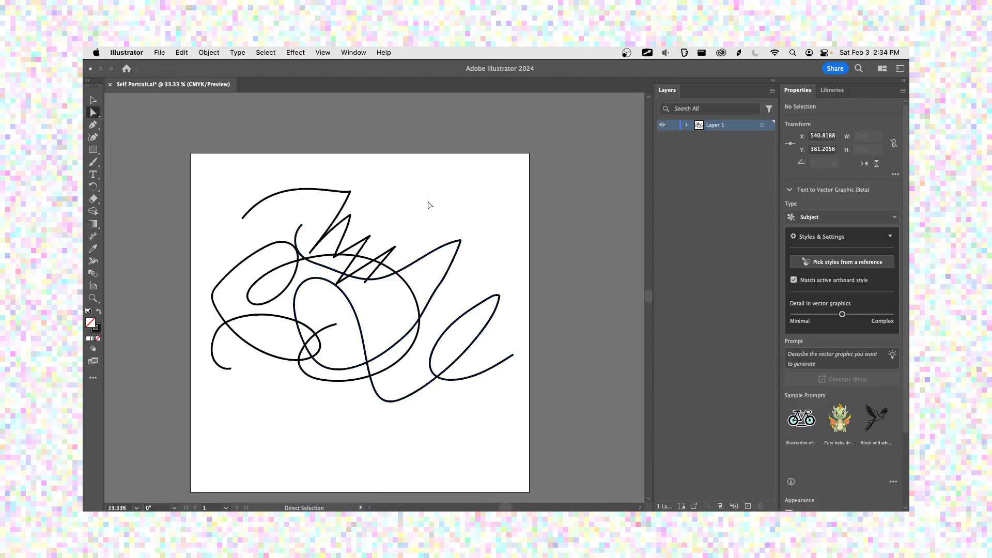
- Select the entire reshaped looping stroke with the Selection tool
key("v")
scroll(437, 349, "up", 2)
scroll(437, 348, "down", 2)
left_click_drag(402, 244, 434, 262)
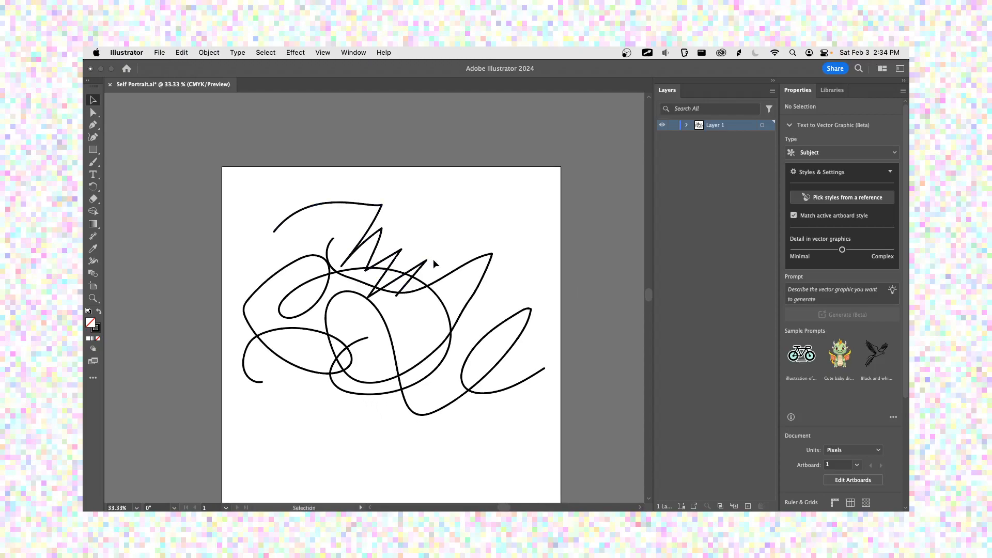
scroll(433, 265, "up", 2)
scroll(433, 265, "down", 2)
left_click(479, 261)
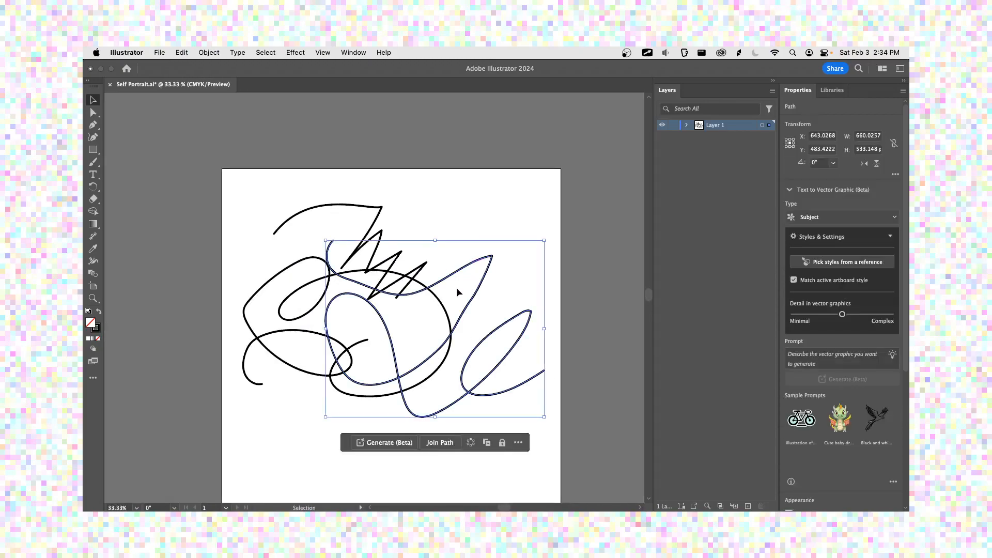
- Expand Layer 1 and switch each of its three paths off and back on
left_click(687, 126)
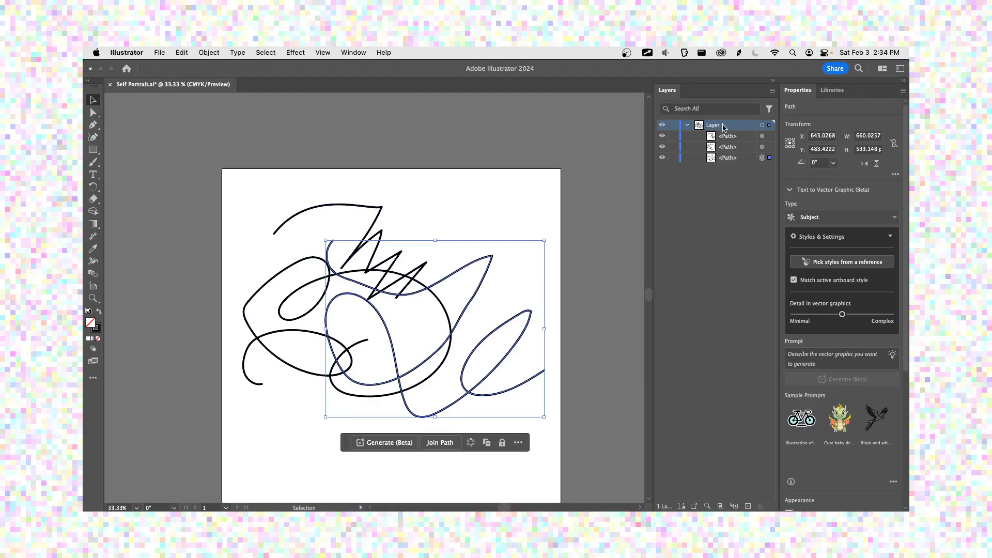
left_click(664, 145)
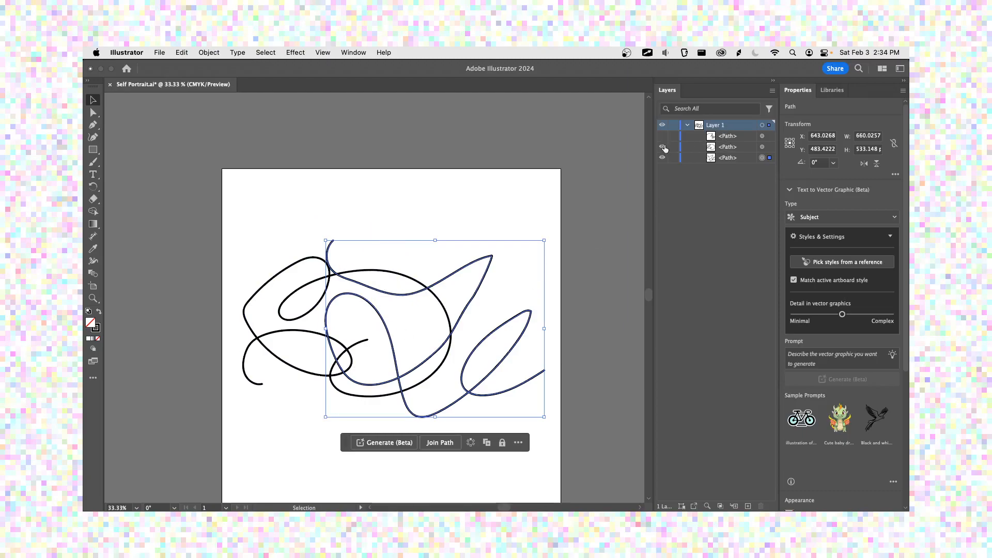
left_click(663, 147)
left_click(662, 158)
left_click(662, 158)
left_click(664, 146)
left_click(663, 137)
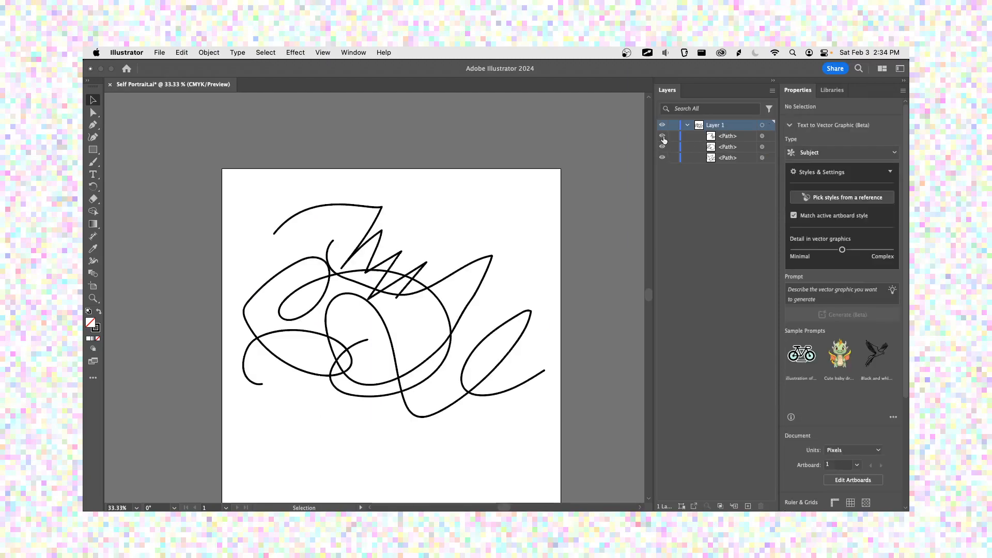
- Collapse Layer 1 and toggle the whole layer's visibility off and on twice
left_click(686, 125)
left_click(665, 126)
left_click(664, 126)
left_click(665, 125)
left_click(665, 125)
- Rename Layer 1 as Brush strokes
double_click(711, 130)
type("Brush strokes")
key("Return")
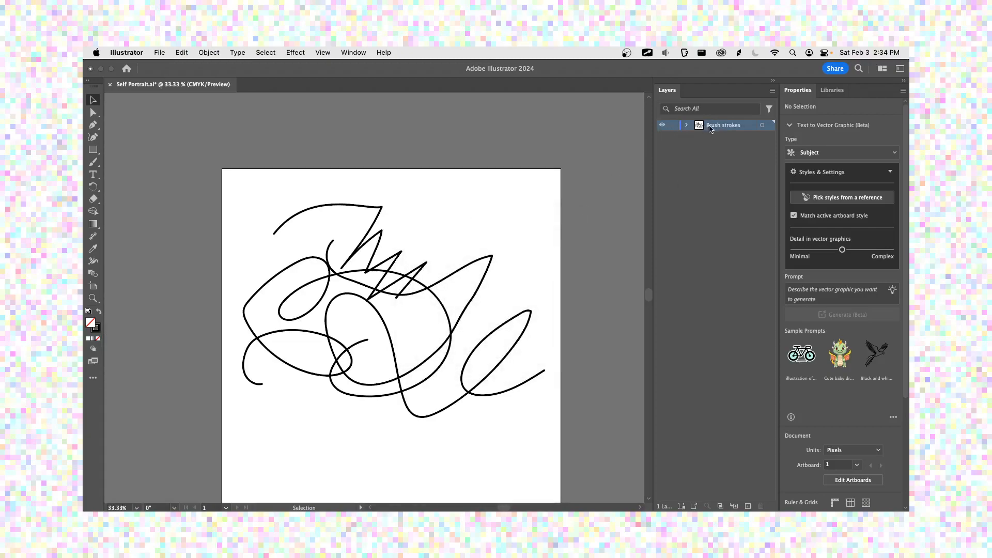
- Add a new layer, place it below the Brush strokes layer, and rename it Shapes
left_click(663, 126)
left_click(663, 125)
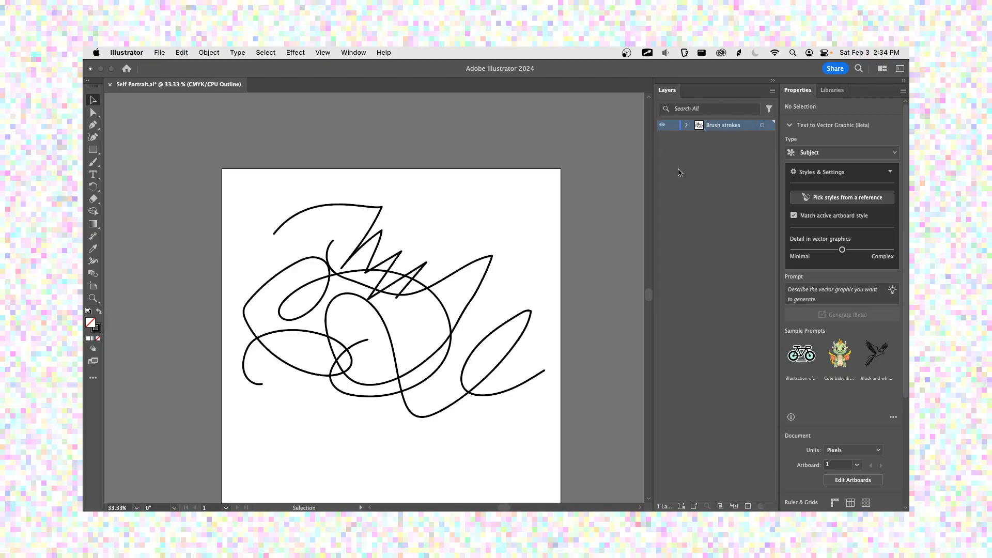
left_click(748, 506)
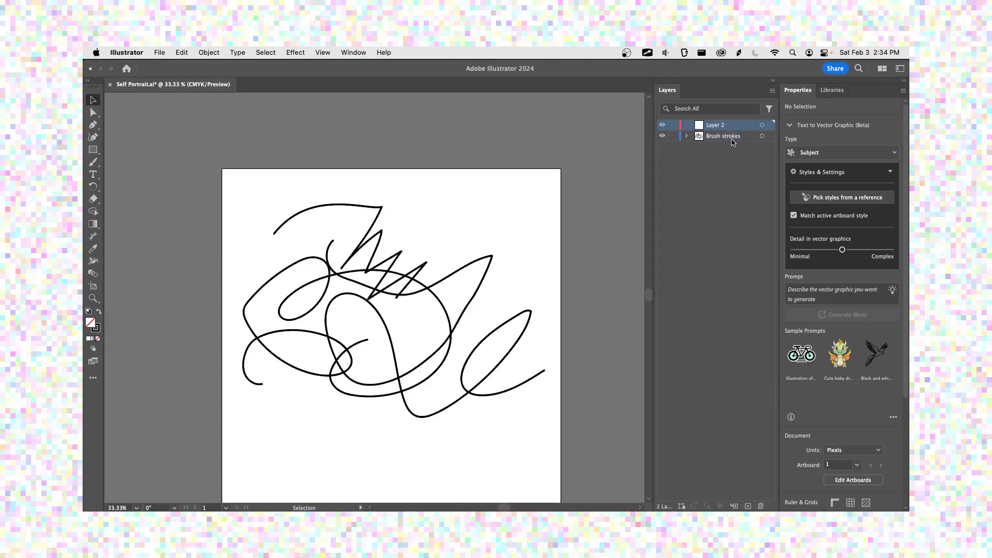
mouse_move(727, 130)
left_mouse_down()
mouse_move(725, 178)
mouse_move(722, 142)
left_mouse_up()
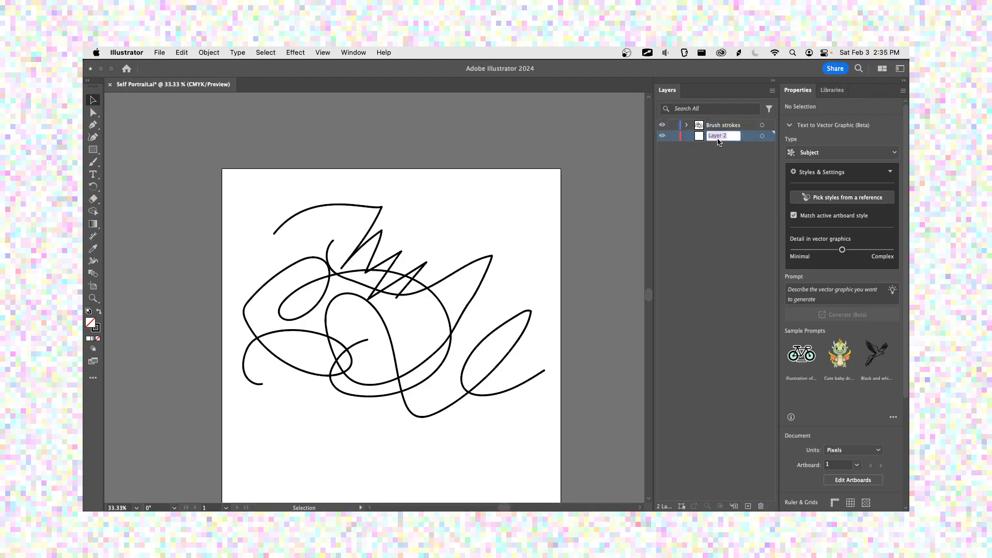
double_click(720, 136)
type("Shapes")
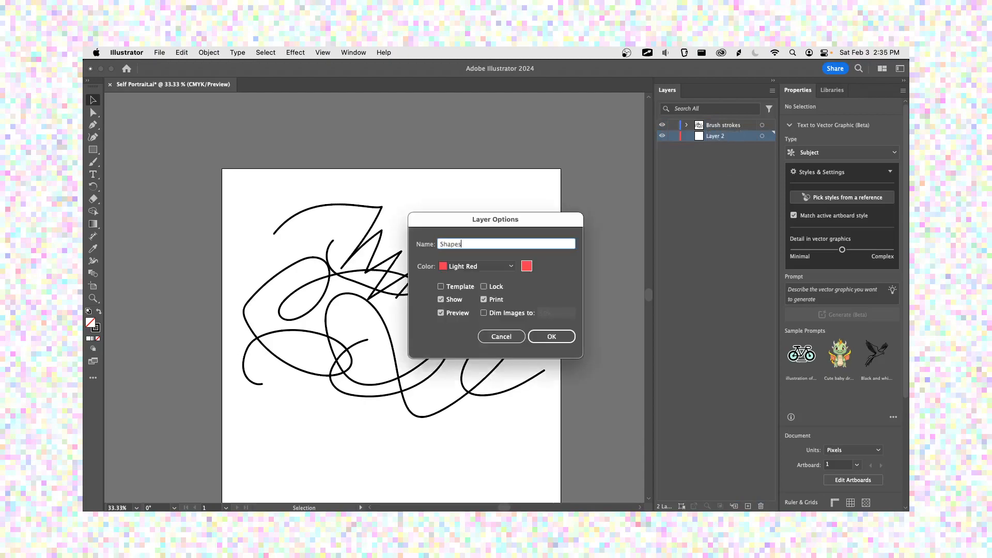
key("Return")
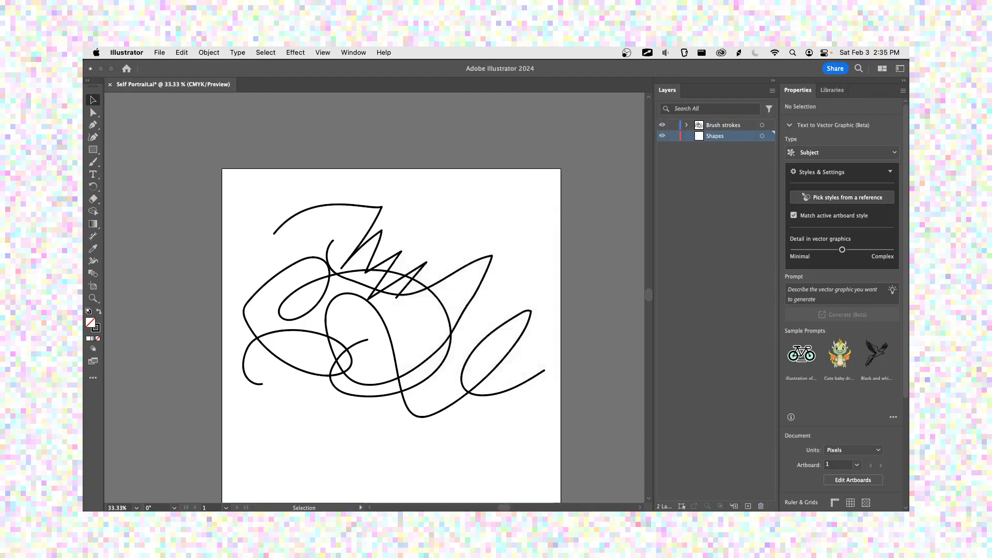
- Expand the Brush strokes layer to list its individual paths
left_click(687, 125)
mouse_move(716, 133)
left_mouse_down()
mouse_move(722, 172)
mouse_move(725, 126)
left_mouse_up()
left_click(686, 158)
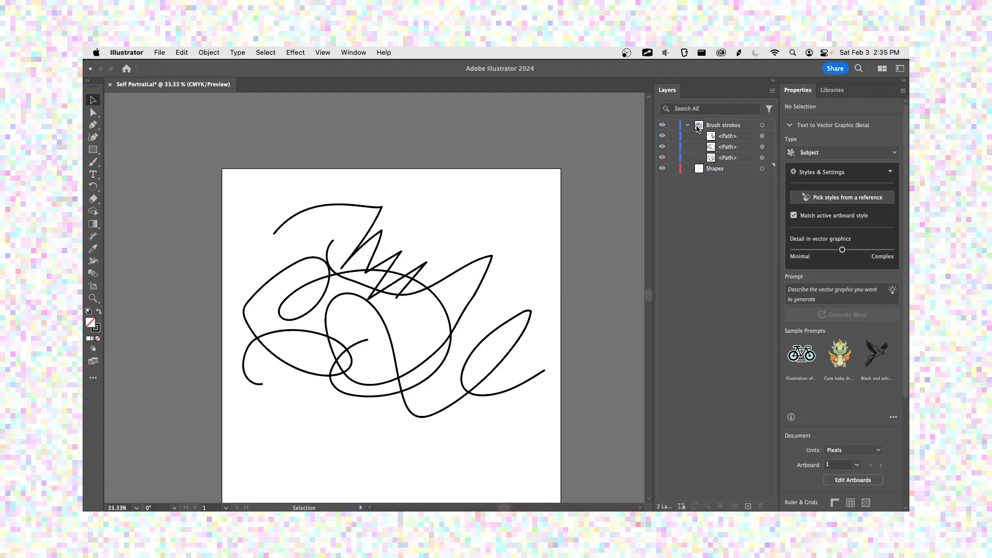
- Collapse the Text to Vector Graphic section and recolor the looping path with the pointed peak using a dark blue stroke
left_click(482, 281)
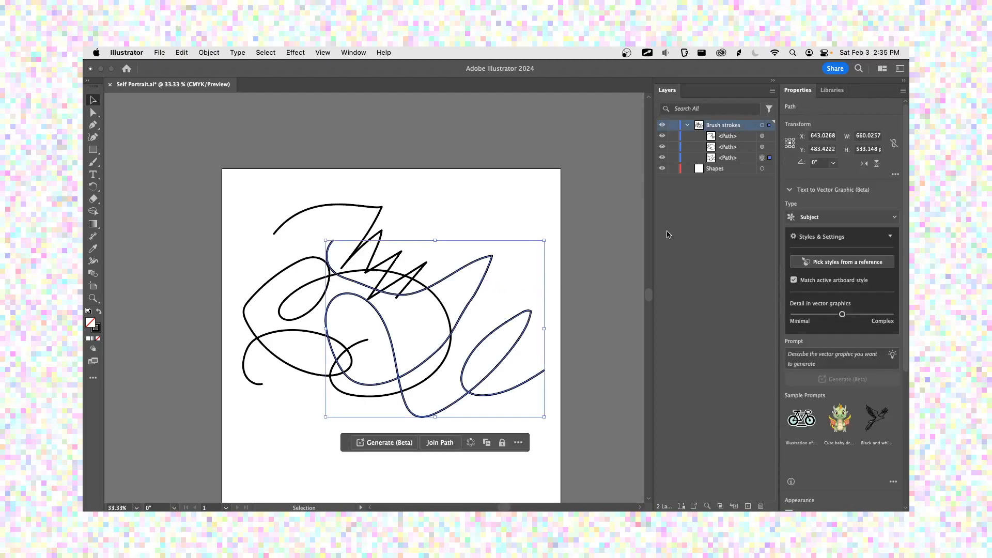
left_click(794, 190)
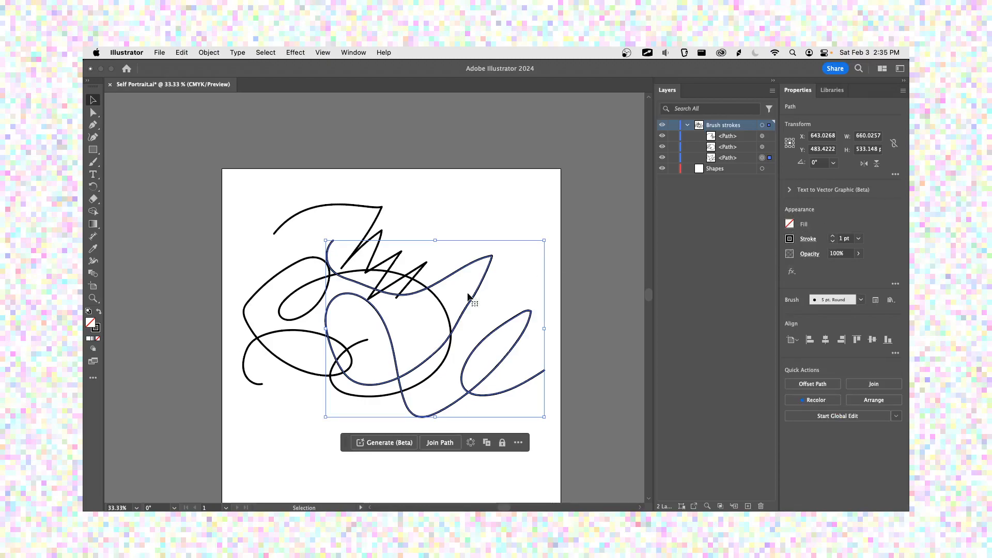
key("super+1")
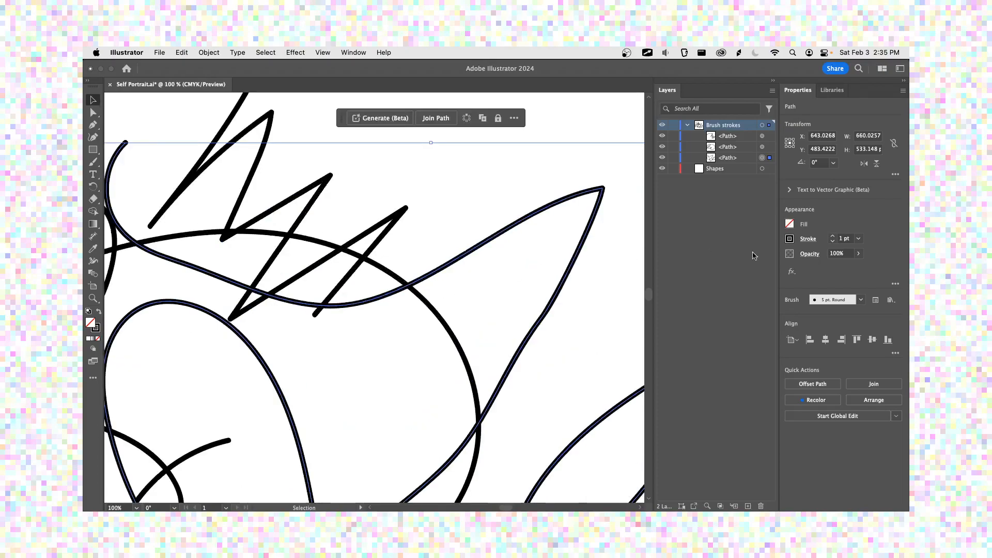
left_click(790, 239)
left_click(705, 276)
left_click(714, 277)
left_click(721, 277)
left_click(735, 276)
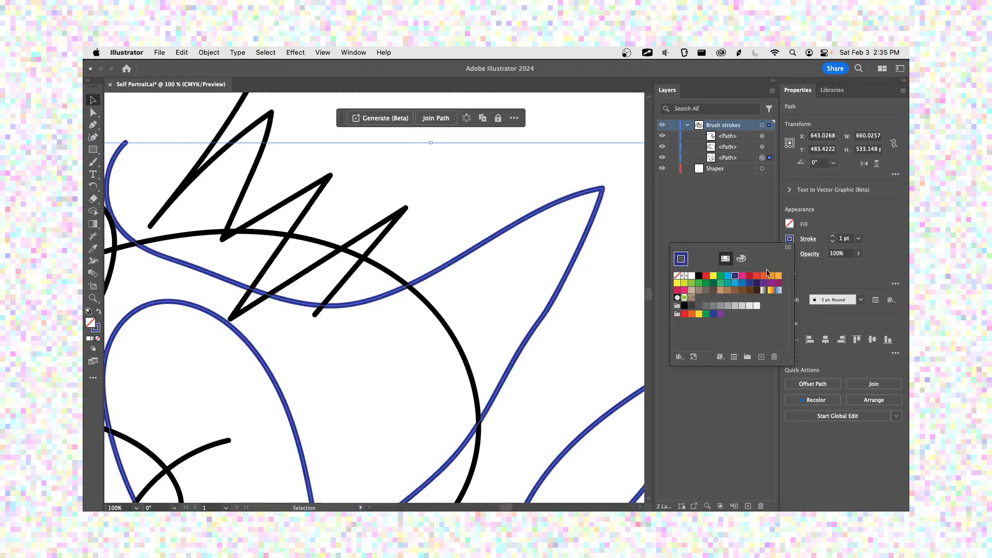
- Set the blue path's stroke weight to 5 pt and try its opacity slider, keeping it at 100%
left_click(859, 239)
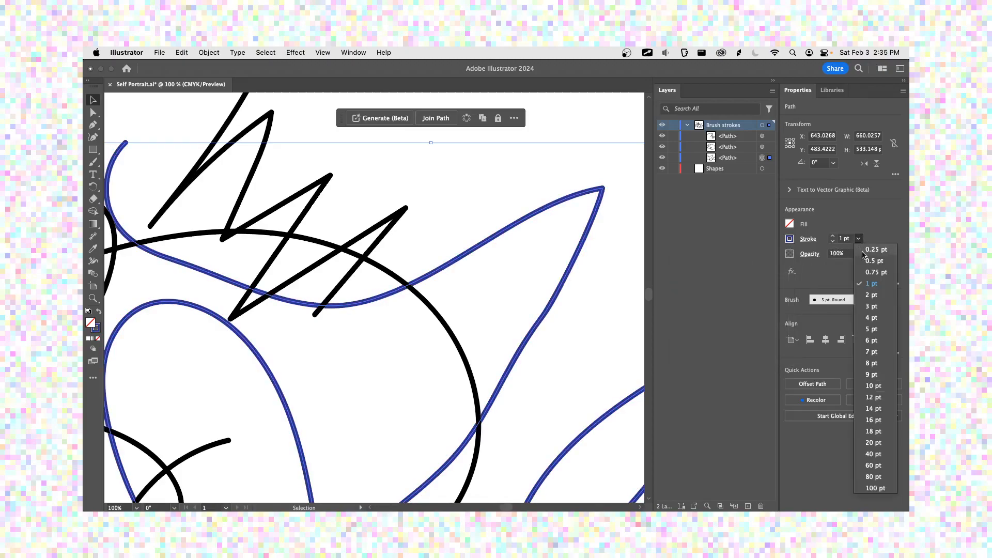
left_click(877, 317)
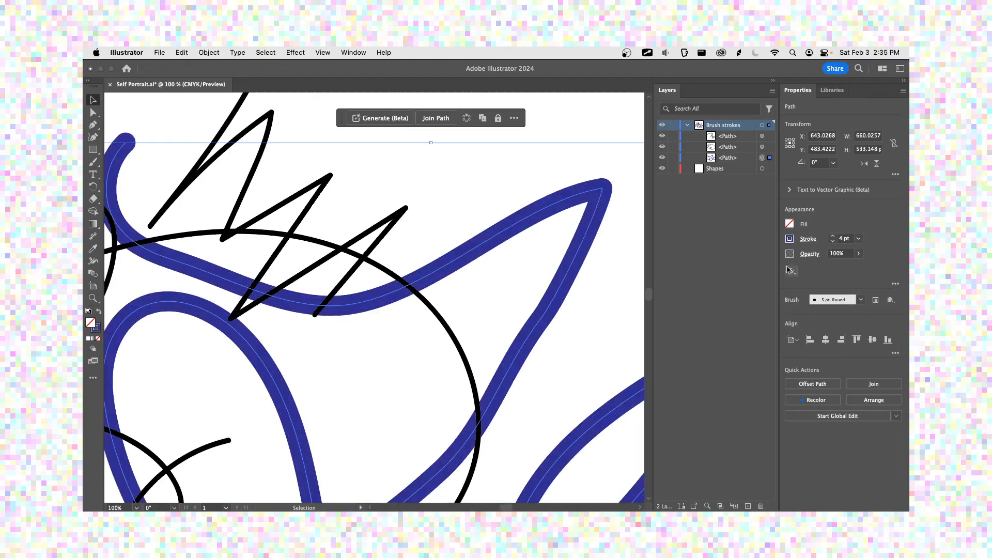
left_click(833, 236)
left_click(832, 236)
left_click(833, 236)
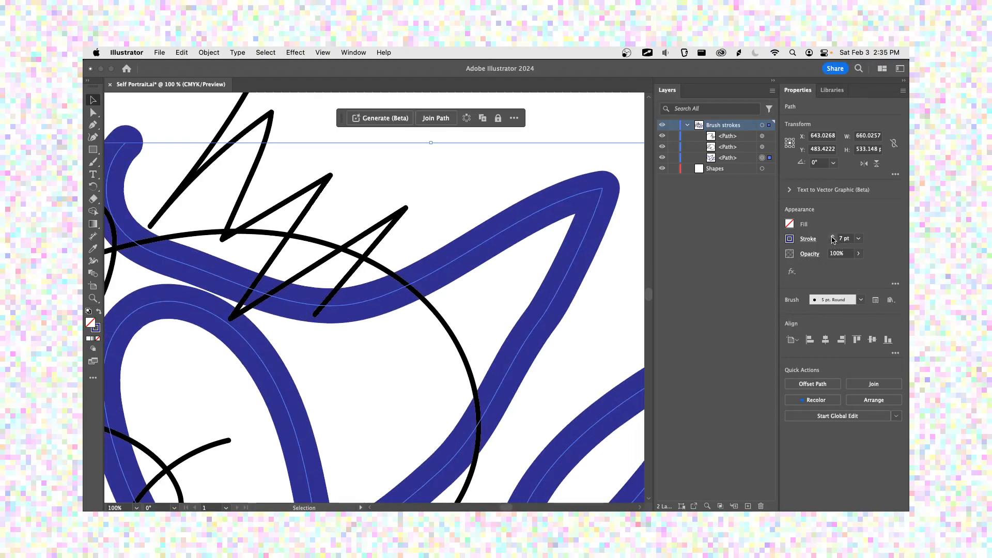
left_click(833, 242)
left_click(832, 242)
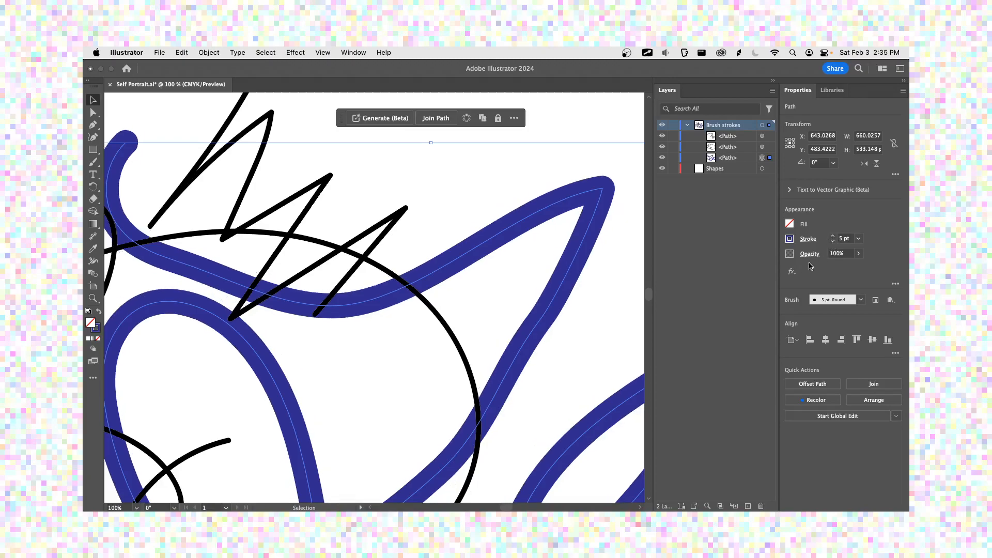
left_click(859, 254)
mouse_move(859, 267)
left_mouse_down()
mouse_move(833, 268)
mouse_move(881, 256)
left_mouse_up()
- Fill the blue looping path with red and inspect the filled areas
left_click(790, 225)
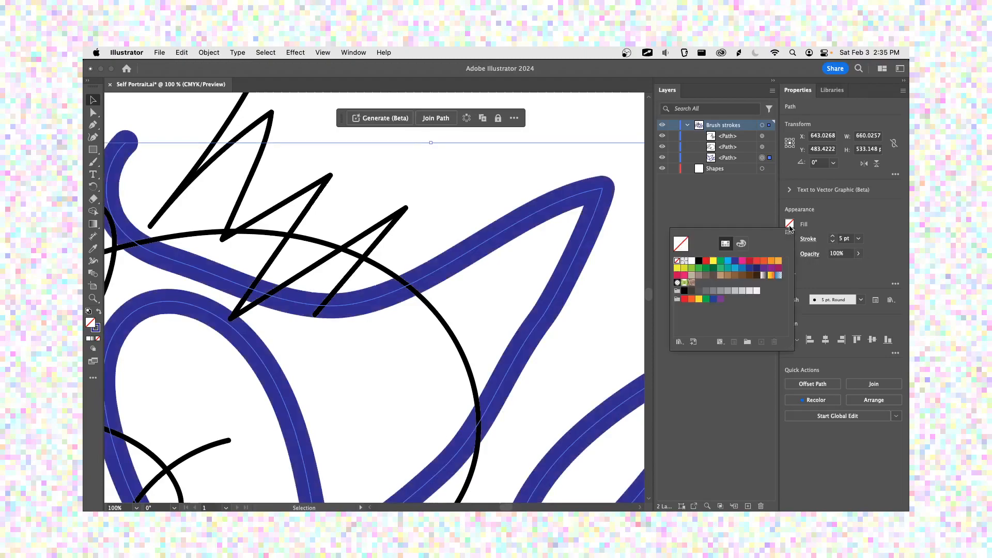
left_click(705, 262)
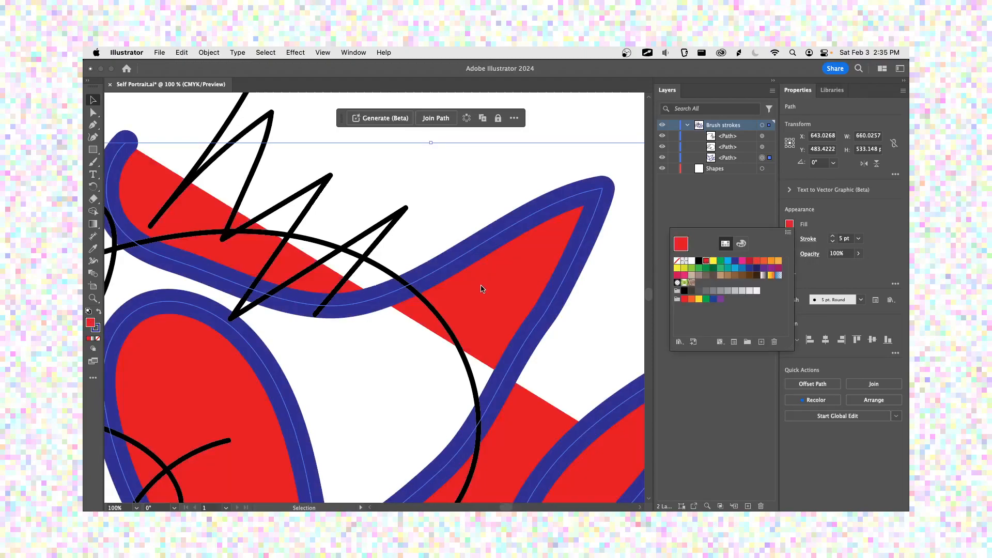
left_click(499, 272)
scroll(470, 295, "down", 3)
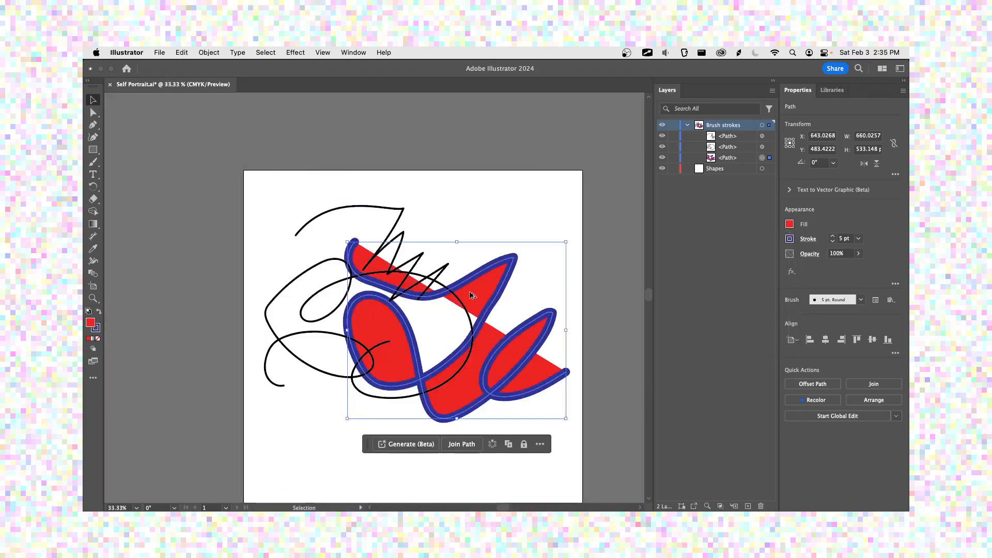
scroll(470, 296, "up", 2)
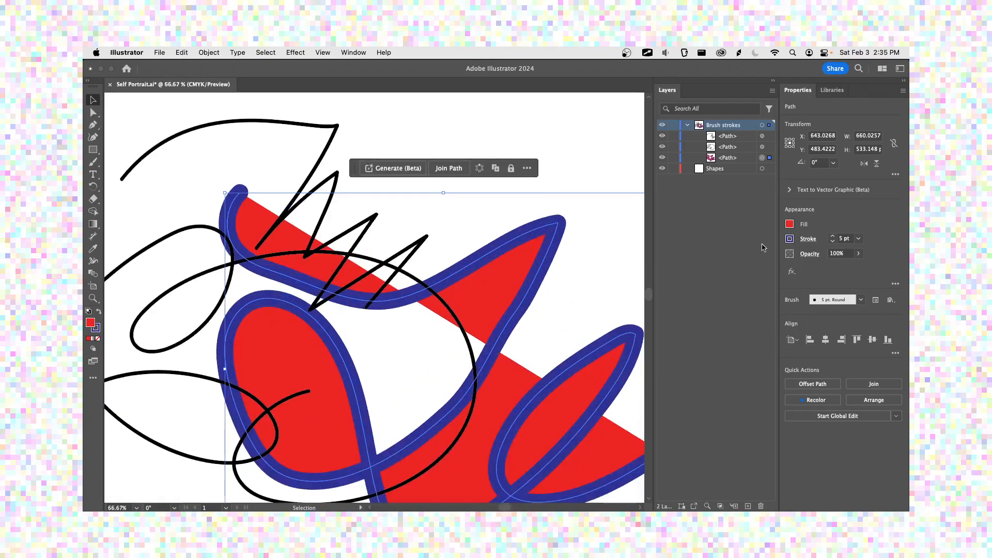
- Set the blue looping path's fill back to none
left_click(790, 224)
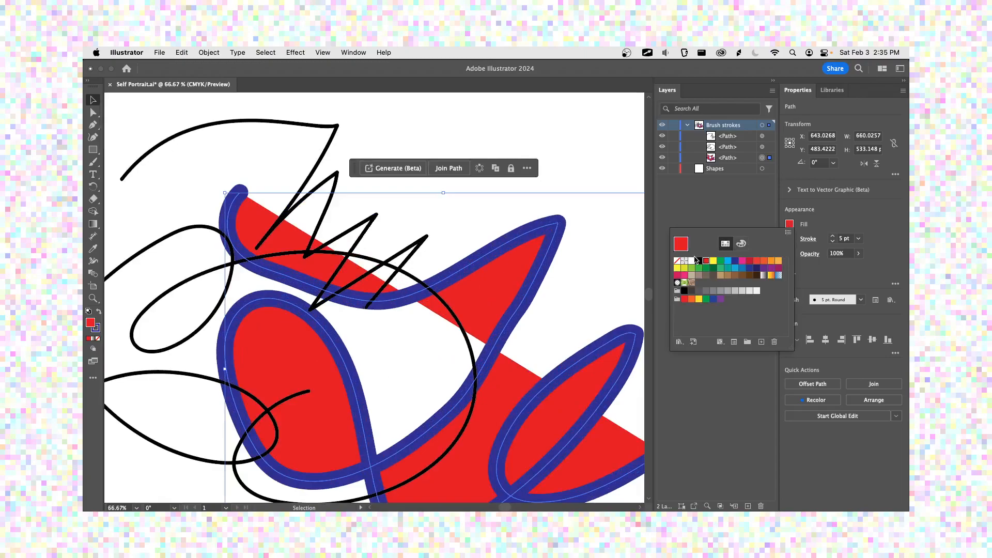
left_click(789, 226)
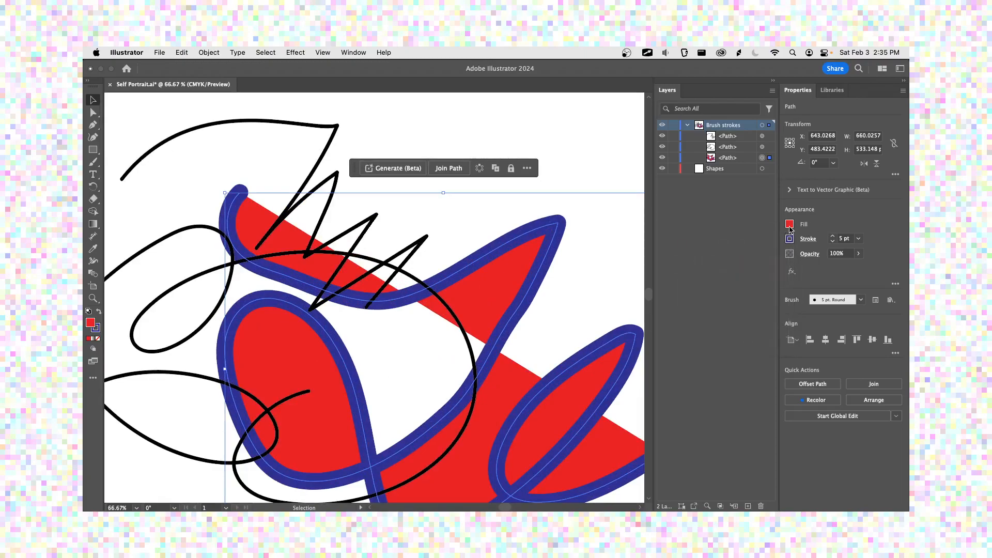
left_click(790, 226)
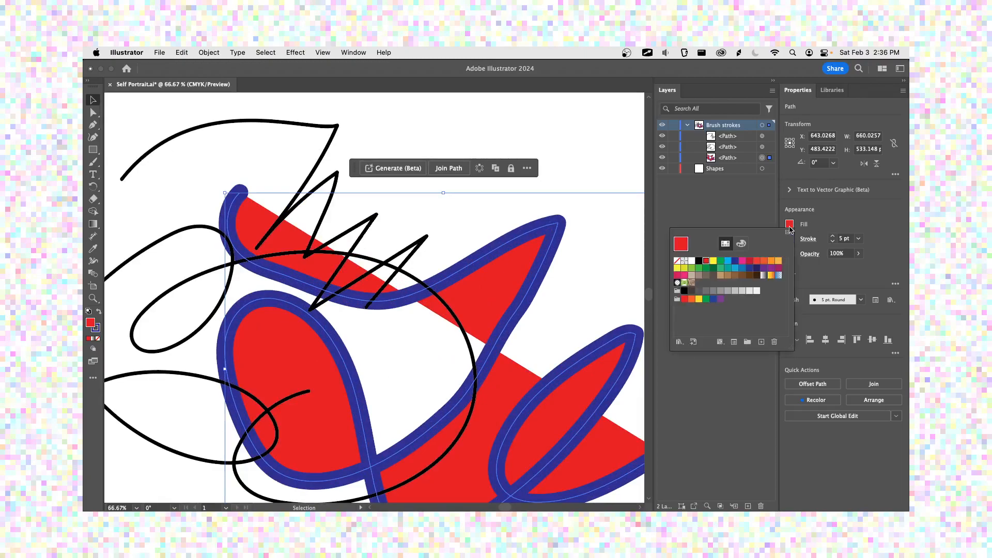
left_click(677, 262)
left_click(614, 213)
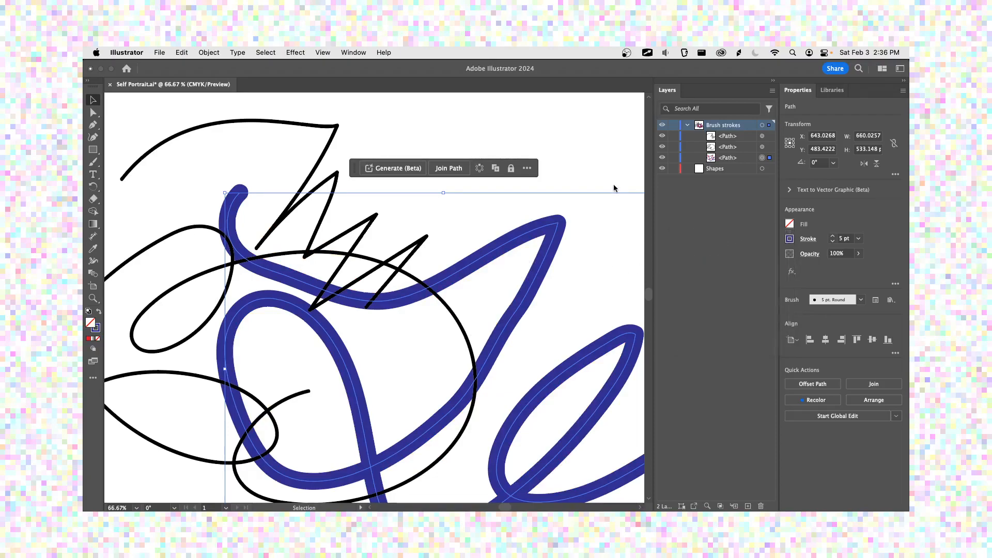
- Save the document and collapse the Brush strokes layer
key("super+s")
left_click(687, 126)
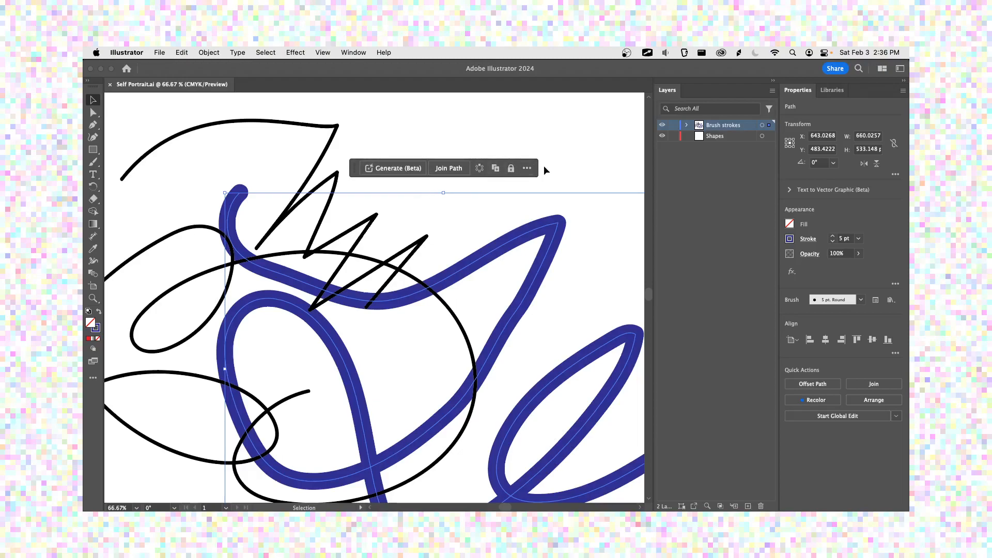
- Hide the contextual task bar shown with the selected path
left_click(527, 168)
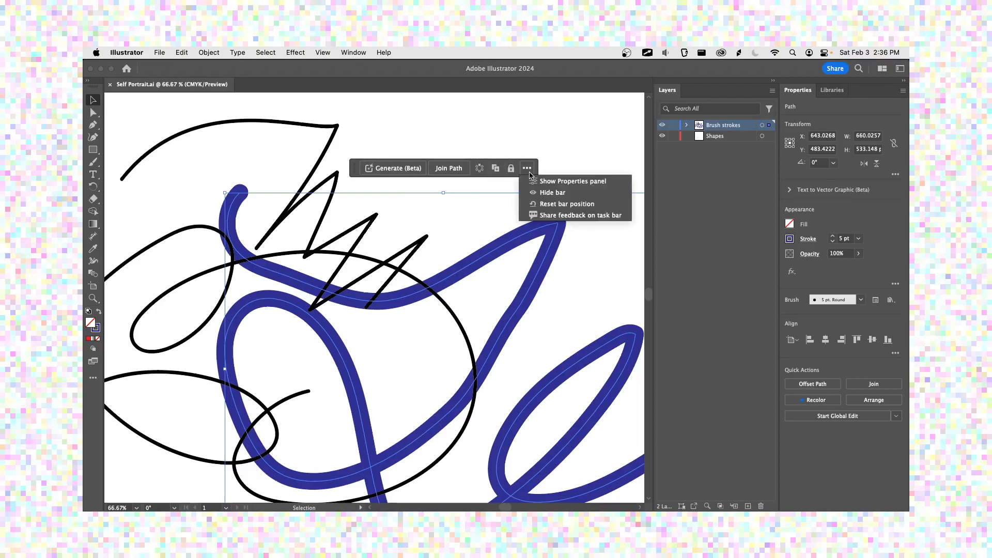
left_click(531, 196)
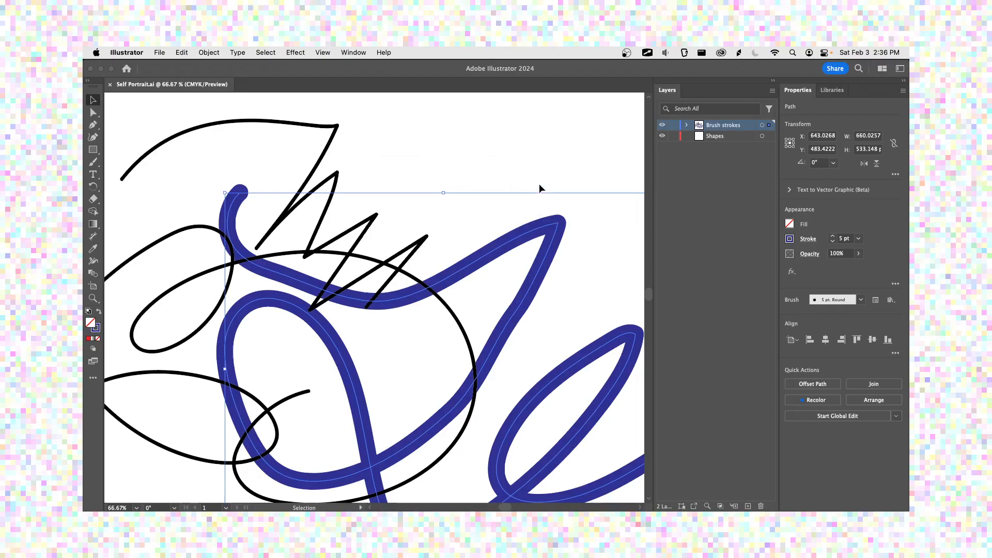
- Hide the Brush strokes layer and draw a rectangle about 377 by 289 px on the Shapes layer
left_click(662, 125)
left_click(715, 137)
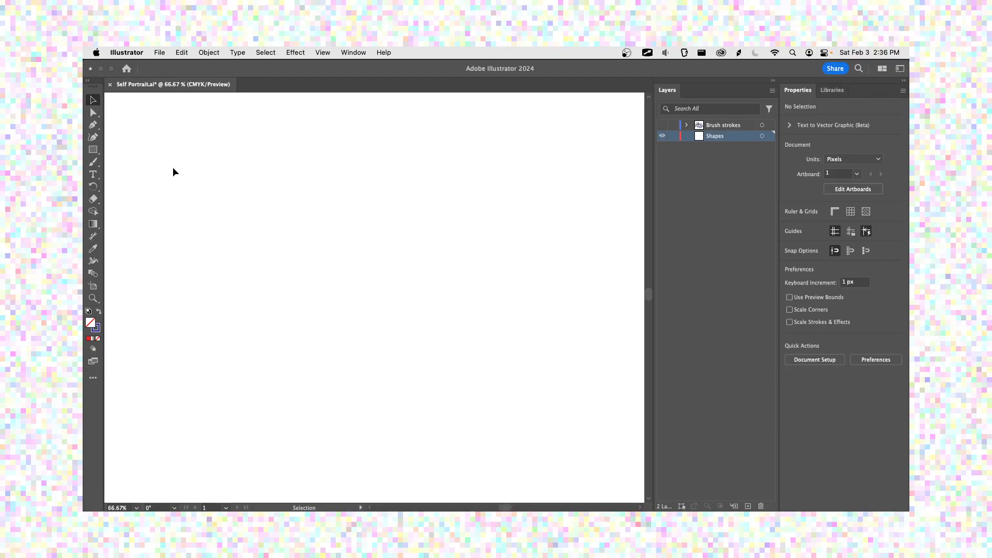
left_click(93, 149)
mouse_move(261, 181)
left_mouse_down()
mouse_move(479, 359)
mouse_move(510, 372)
left_mouse_up()
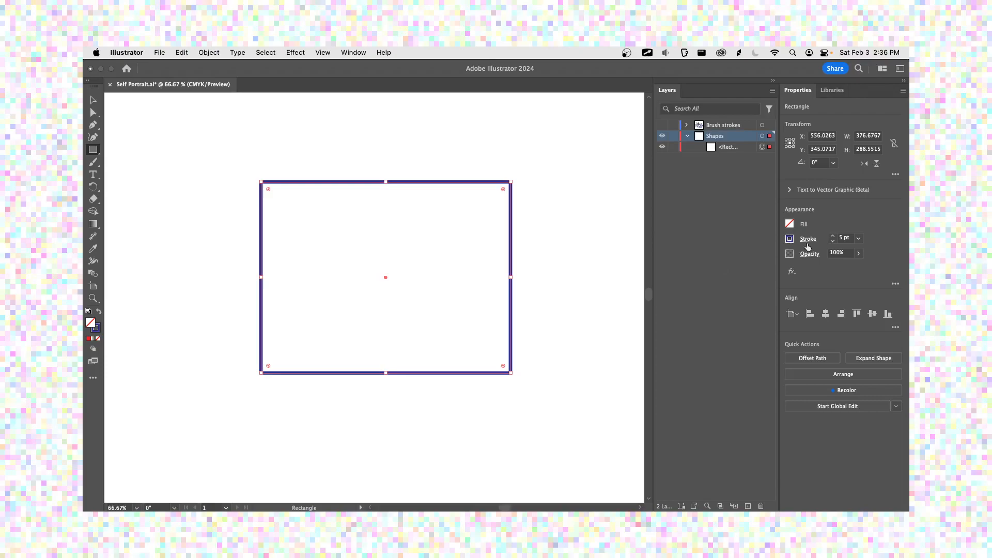
- Give the rectangle a green fill and no stroke, and deselect it
left_click(789, 225)
left_click(790, 226)
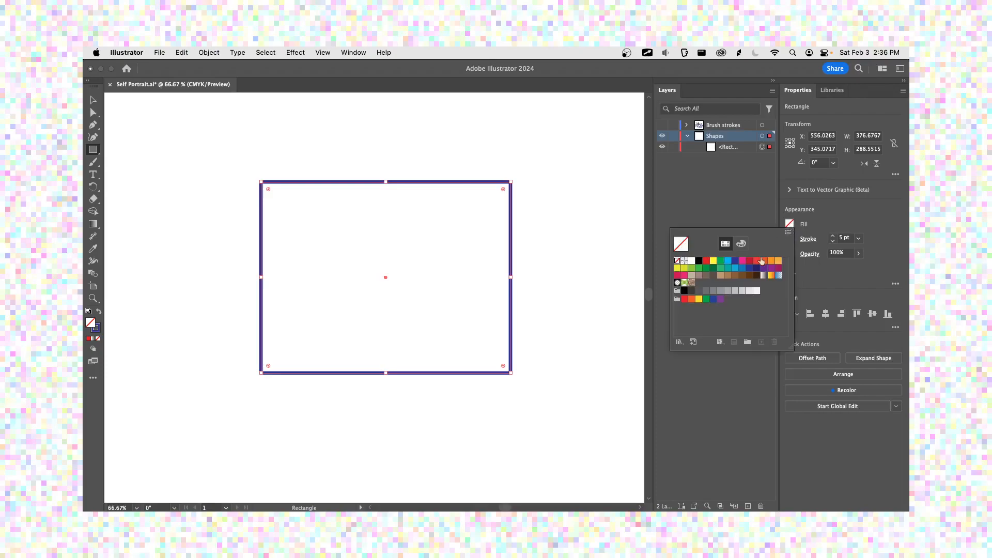
left_click(720, 261)
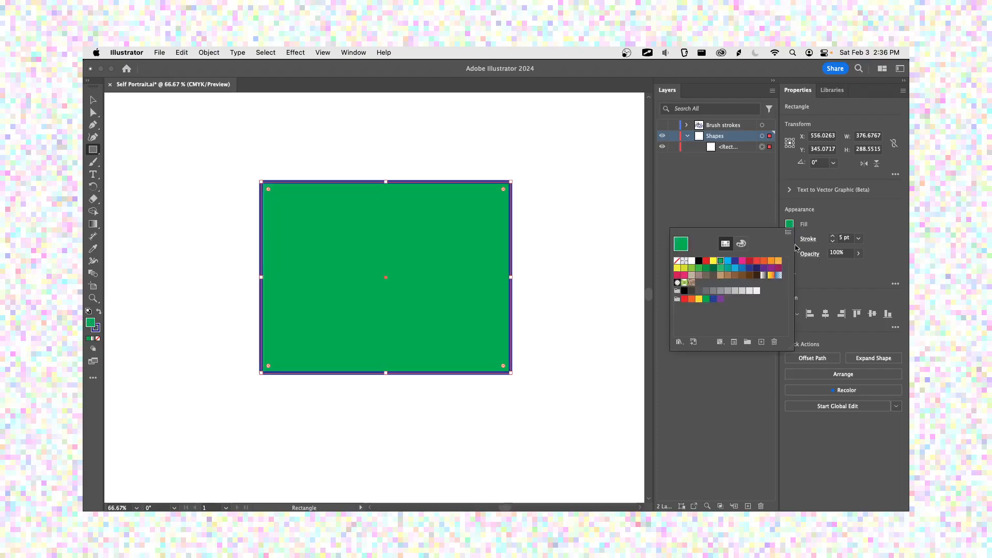
left_click(790, 239)
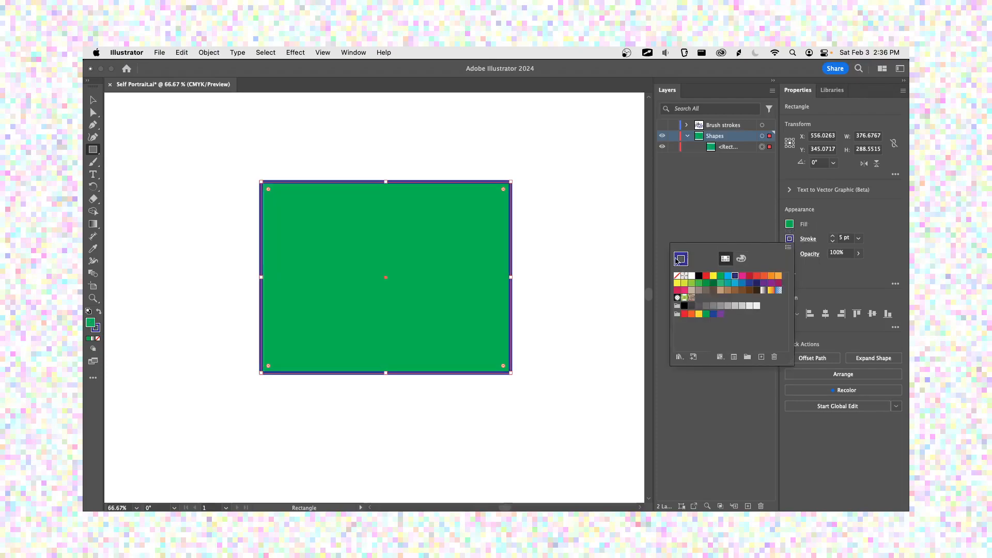
left_click(677, 276)
key("Escape")
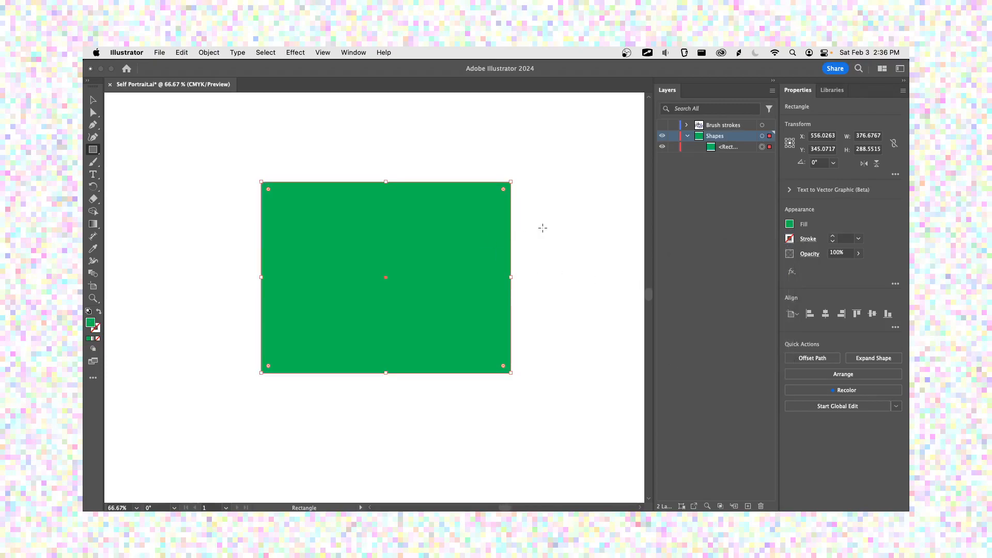
key("v")
left_click(523, 215)
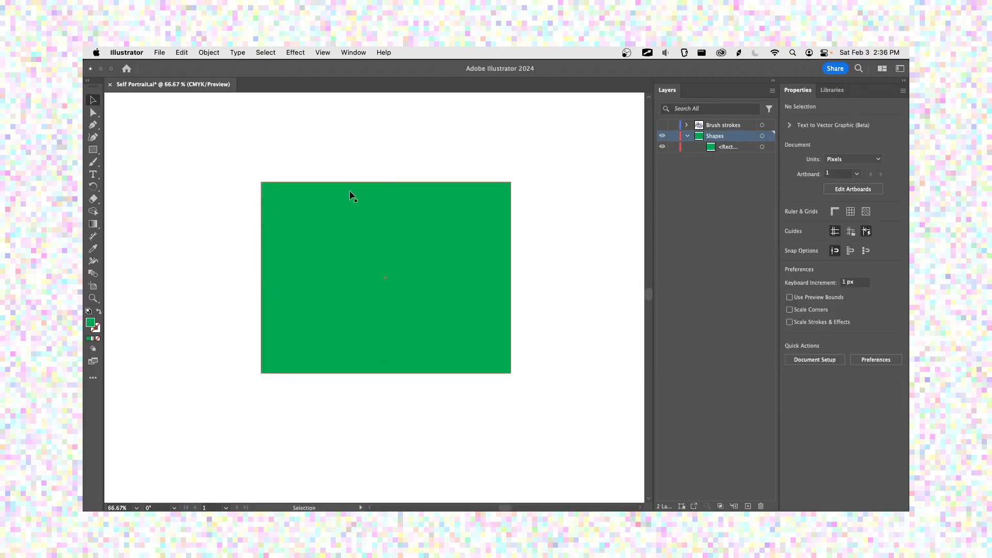
- Move the green rectangle with the Selection tool to about X 512 px, Y 323 px
scroll(354, 221, "up", 6)
scroll(354, 221, "down", 2)
scroll(354, 221, "down", 3)
left_click_drag(355, 219, 376, 241)
scroll(377, 250, "up", 3)
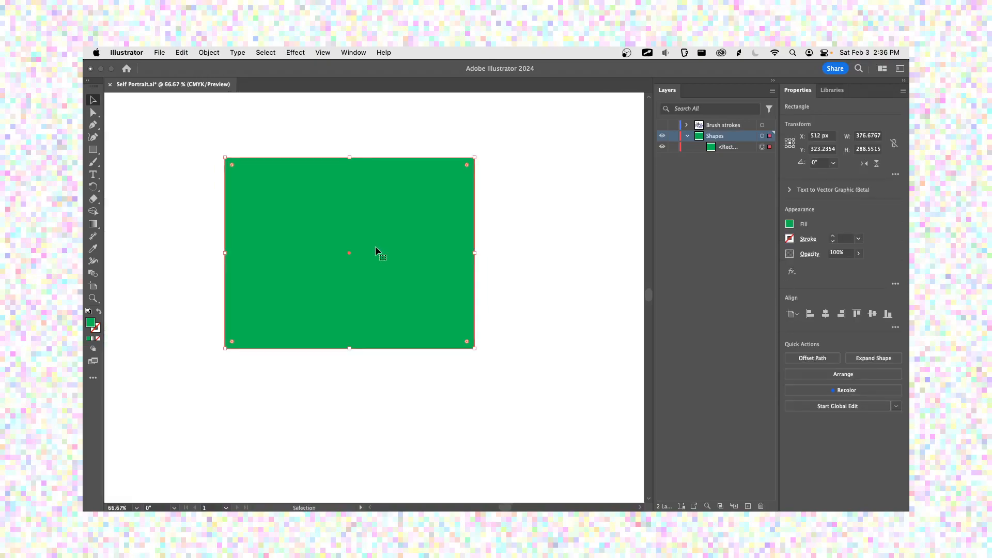
scroll(376, 250, "down", 1)
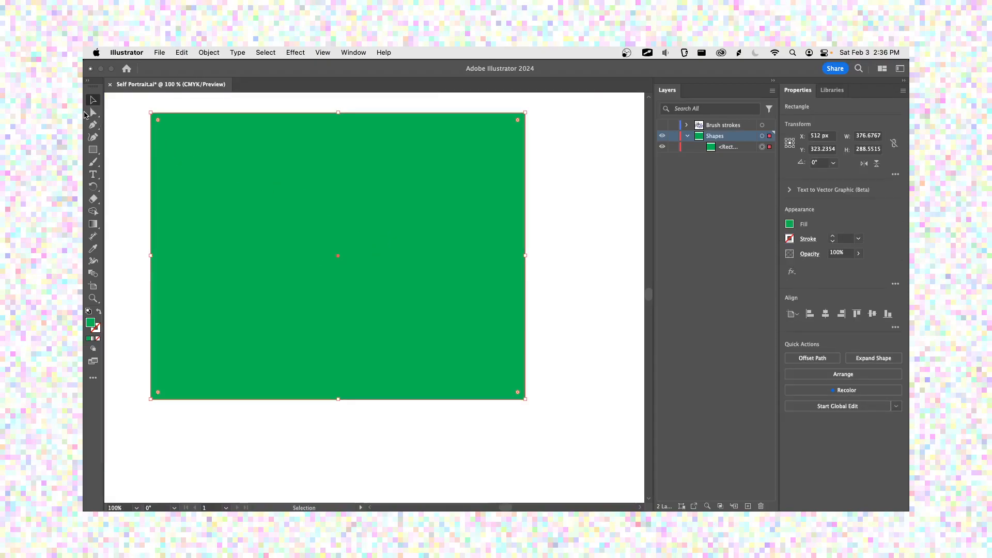
- Try reshaping the green rectangle from its upper-left anchor point with the Direct Selection tool
key("a")
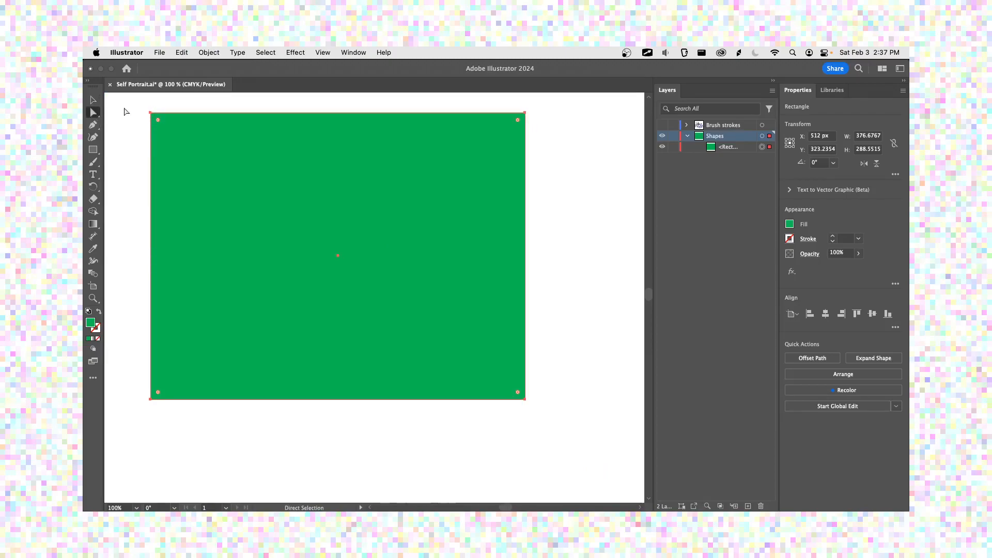
left_click_drag(148, 115, 192, 204)
left_click(173, 126)
left_click(179, 147)
left_click(152, 173)
left_click(174, 146)
left_click(205, 153)
- Undo the edits made to the green rectangle's upper-left corner
key("super+z")
key("super+z")
key("super+z")
key("super+z")
key("super+z")
key("super+z")
key("super+z")
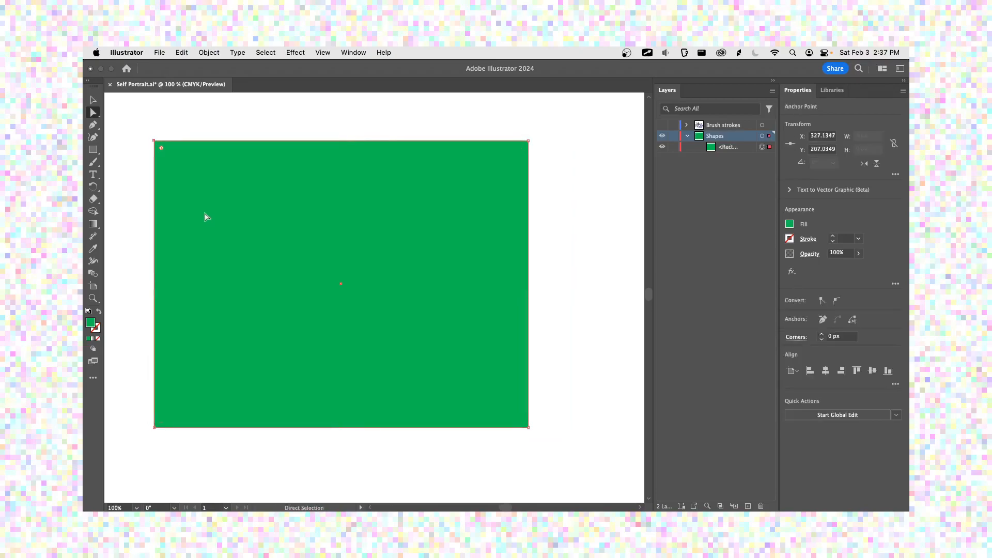
- Round only the rectangle's upper-left corner with its corner widget and shift the anchor points of the resulting curve
scroll(177, 185, "up", 5)
left_click_drag(184, 179, 341, 373)
left_click_drag(289, 258, 326, 356)
scroll(288, 323, "up", 4)
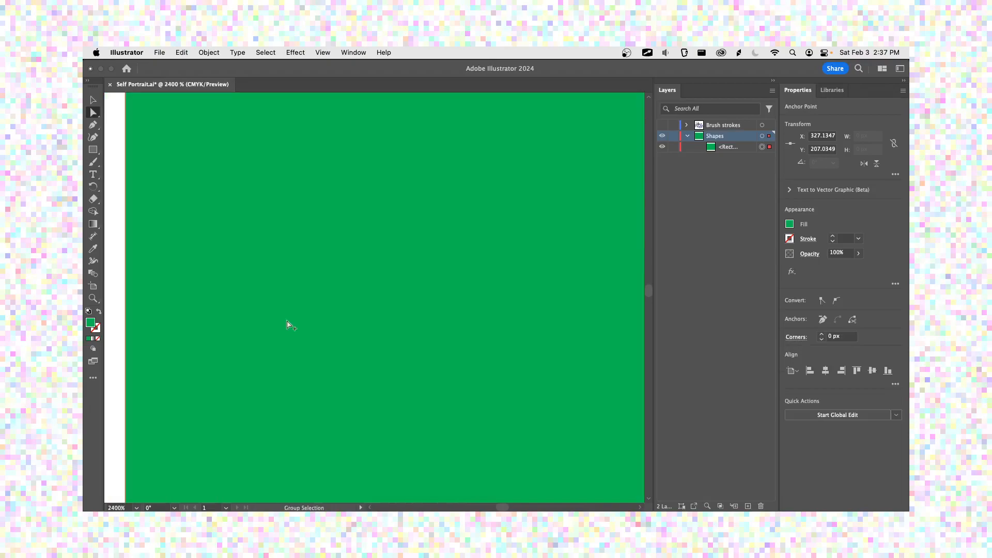
left_click_drag(271, 256, 343, 356)
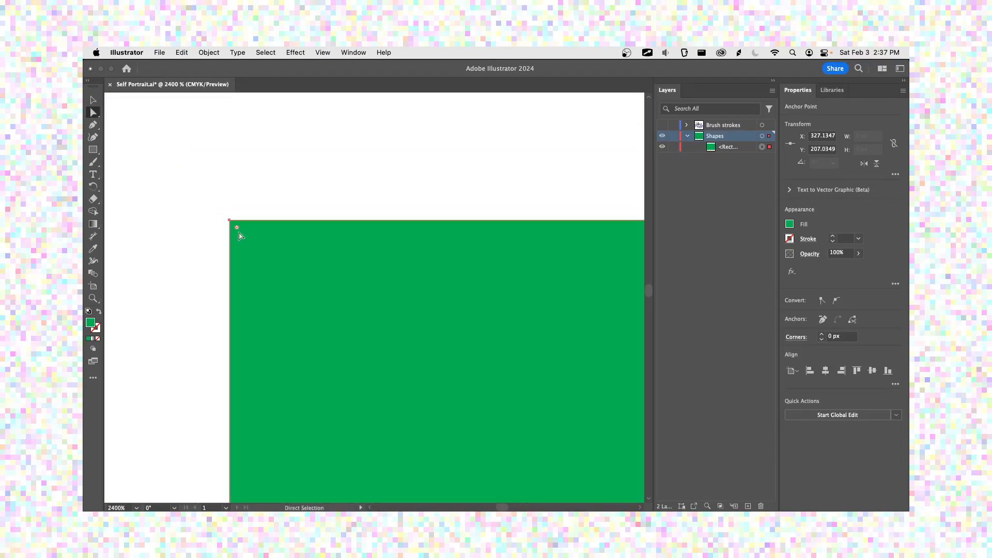
left_click_drag(236, 229, 428, 414)
left_click(423, 215)
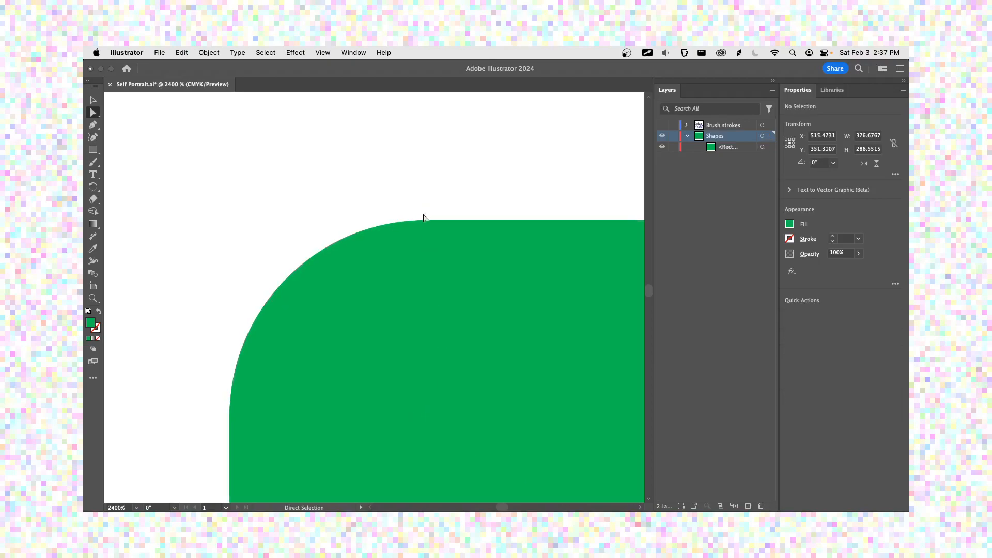
mouse_move(424, 221)
left_mouse_down()
mouse_move(428, 171)
mouse_move(418, 230)
left_mouse_up()
left_click_drag(309, 230, 327, 270)
- Undo the anchor point moves and the rounding of the upper-left corner
key("super+z")
key("super+z")
key("super+z")
key("super+z")
key("super+z")
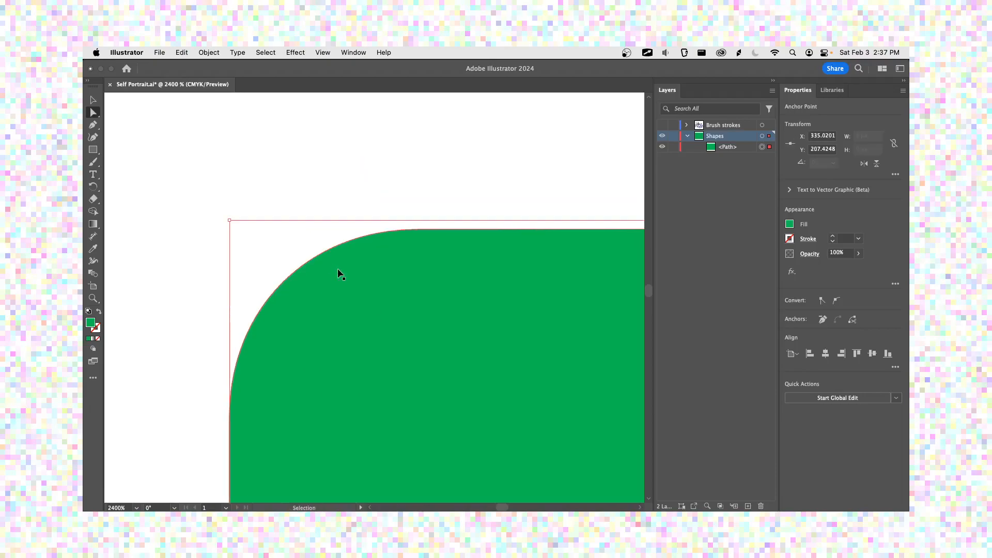
key("super+z")
- Change the rectangle's fill from green to a light teal picked from the color spectrum
scroll(344, 287, "down", 1)
scroll(343, 288, "down", 6)
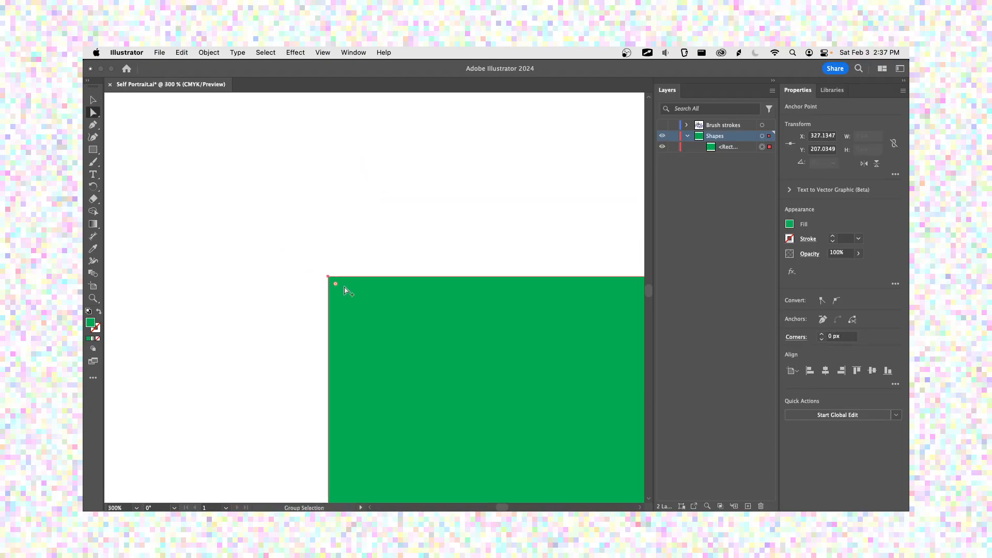
left_click_drag(443, 341, 315, 233)
scroll(342, 270, "down", 3)
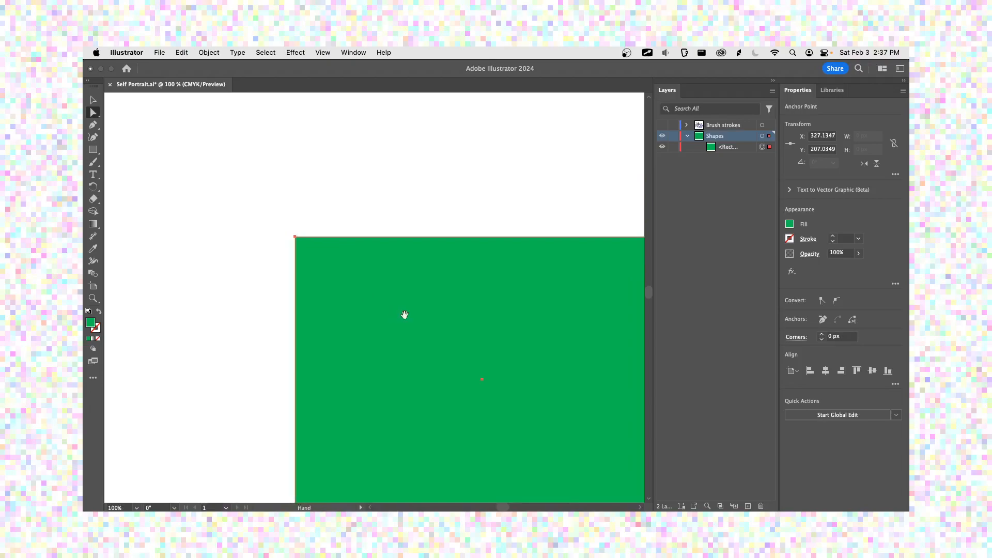
left_click_drag(403, 313, 294, 221)
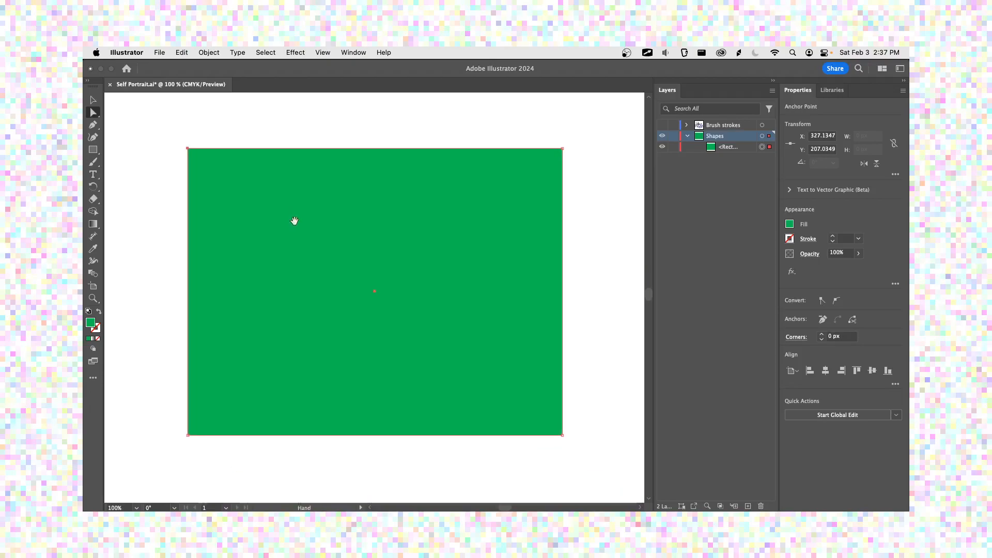
left_click(790, 225)
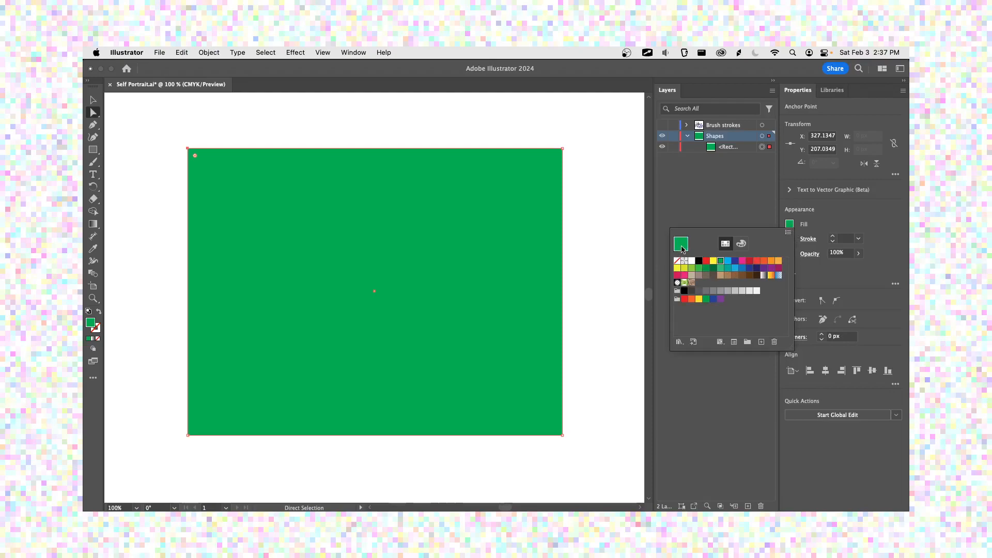
left_click(741, 244)
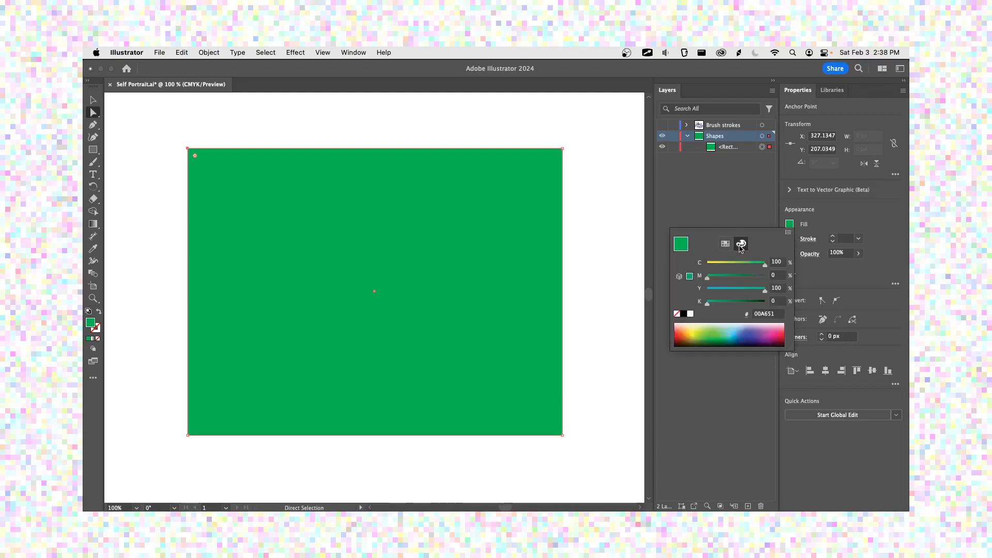
left_click(741, 244)
mouse_move(718, 338)
left_mouse_down()
mouse_move(742, 328)
mouse_move(728, 325)
left_mouse_up()
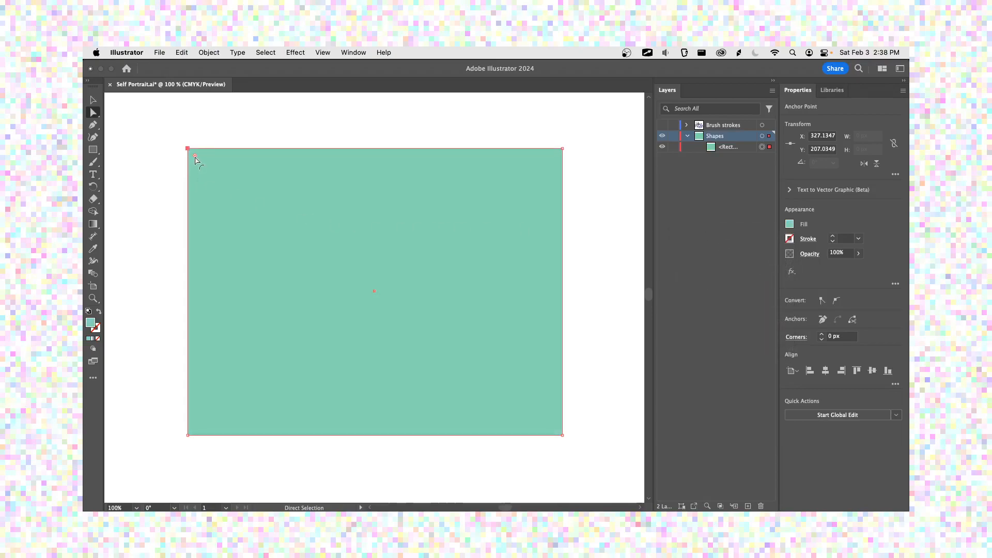
- Move the teal rectangle as a whole to about X 512 px, Y 354 px with the Direct Selection tool
left_click_drag(591, 131, 184, 446)
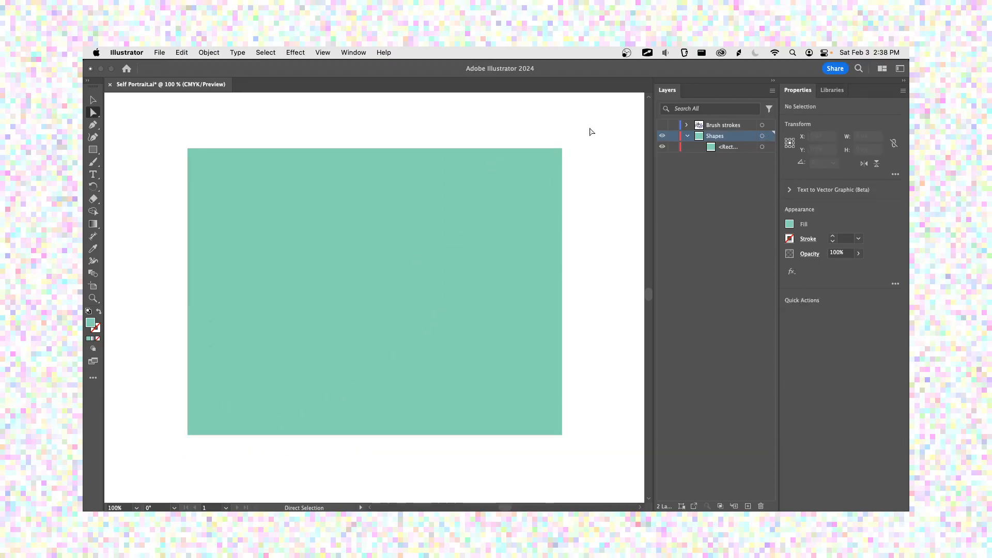
left_click_drag(274, 357, 241, 379)
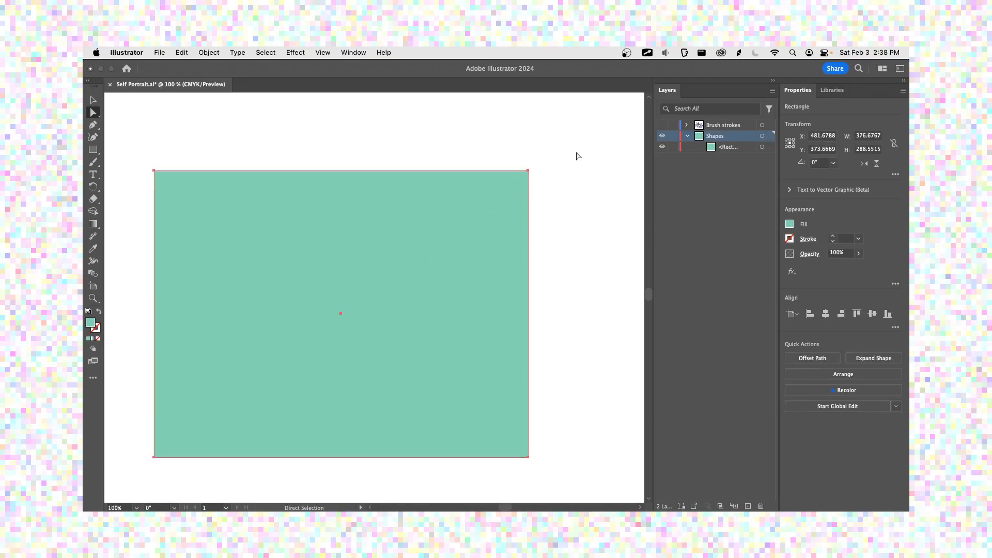
left_click_drag(403, 250, 433, 231)
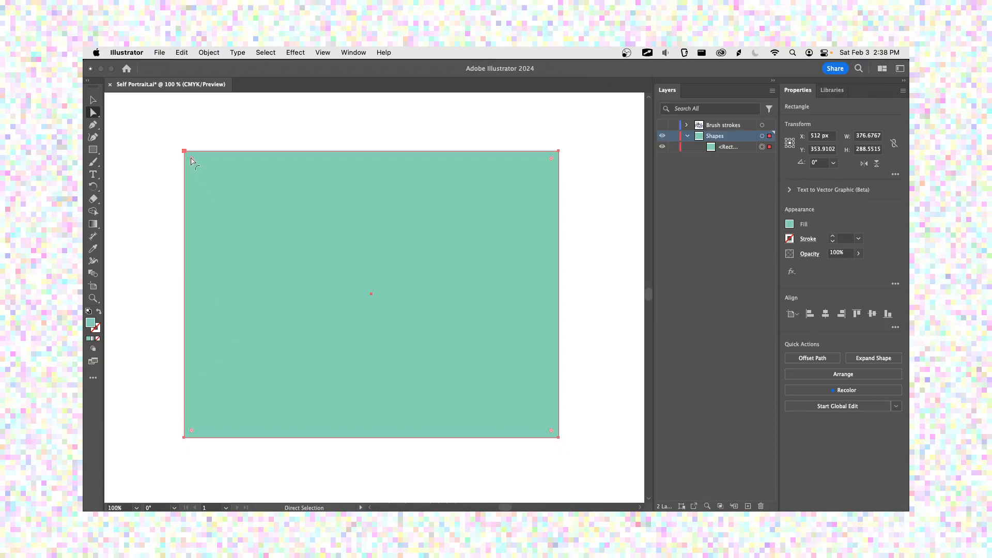
- Round all four corners of the teal rectangle with the corner widgets, undo the last radius change and deselect
left_click_drag(191, 158, 227, 189)
left_click(95, 102)
left_click(169, 152)
left_click(236, 206)
left_click_drag(222, 188, 239, 205)
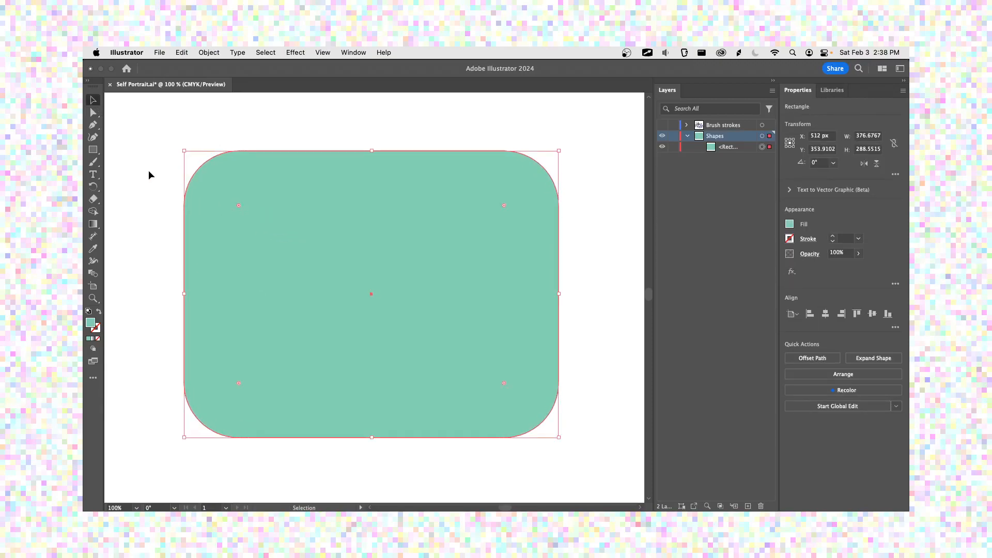
key("super+z")
left_click(143, 158)
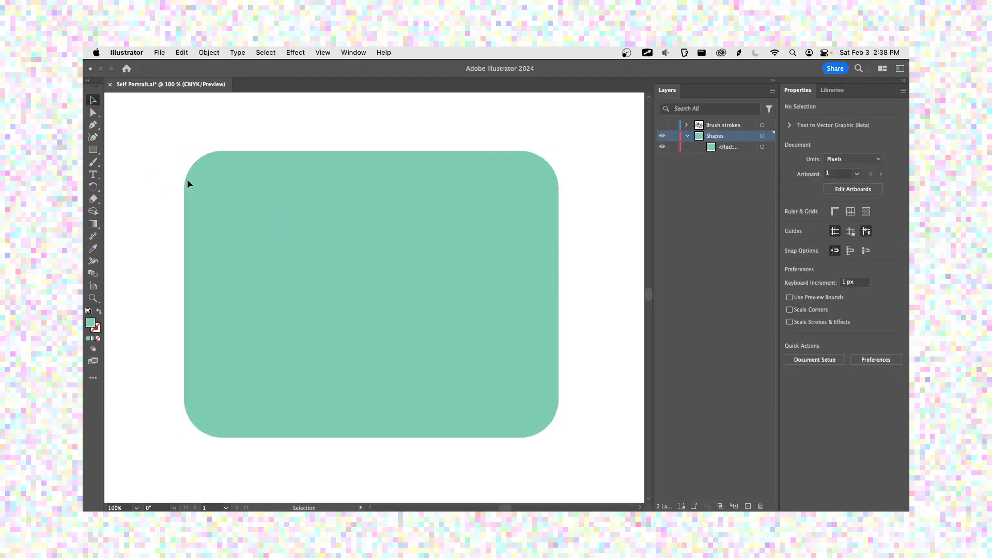
- Increase the rounding of all four corners in several adjustments using the Direct Selection tool, and deselect the rectangle
left_click(207, 185)
mouse_move(223, 190)
left_mouse_down()
mouse_move(243, 210)
mouse_move(230, 197)
left_mouse_up()
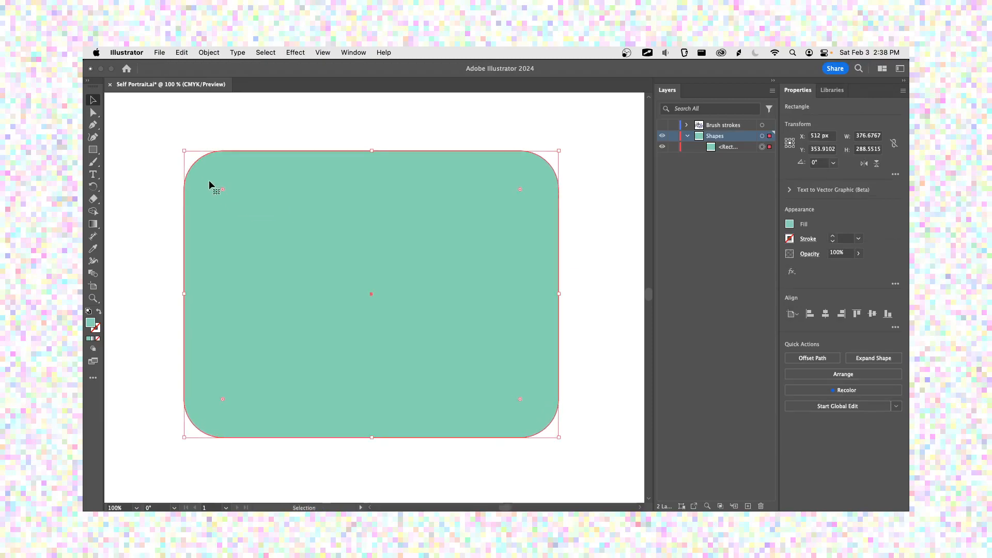
key("a")
left_click(150, 166)
left_click(194, 191)
mouse_move(222, 189)
left_mouse_down()
mouse_move(250, 217)
mouse_move(234, 201)
left_mouse_up()
left_click(163, 174)
left_click(243, 198)
left_click(153, 206)
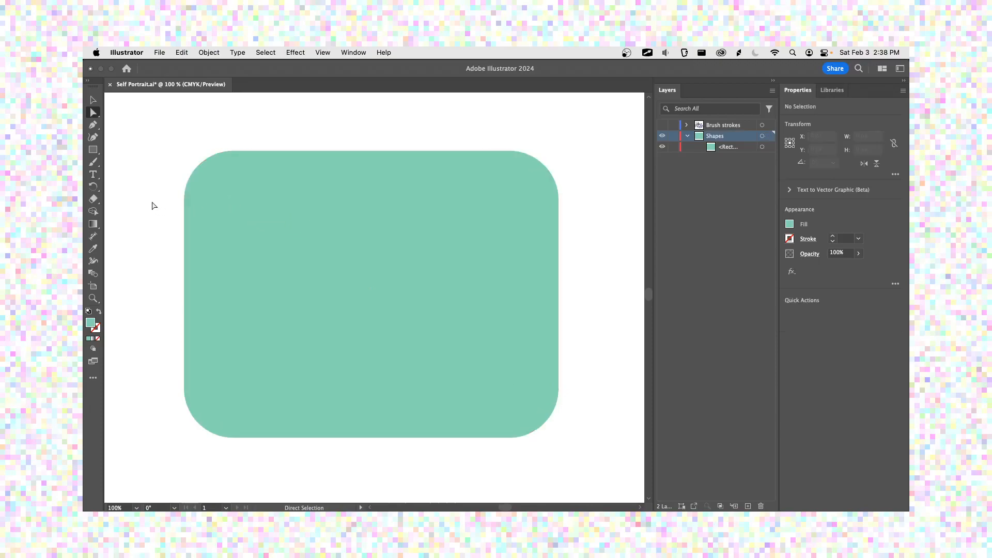
left_click(239, 199)
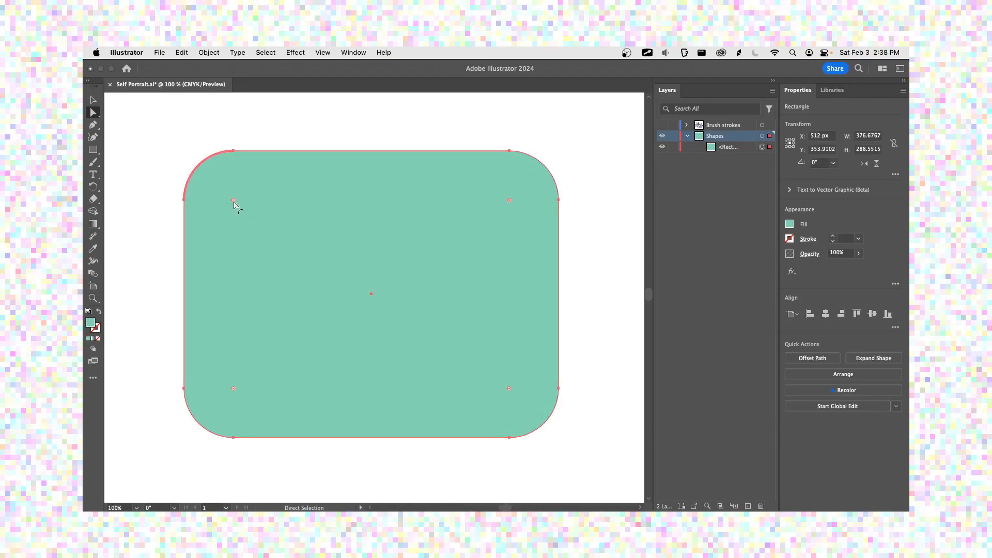
left_click_drag(236, 203, 245, 212)
left_click(272, 133)
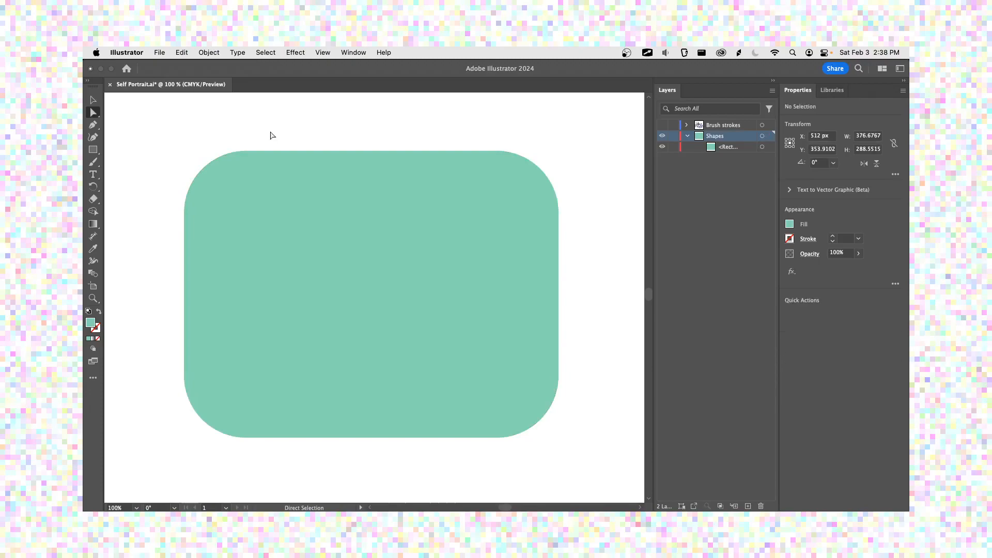
- Reduce the corner radius to about 52 px, enlarge it again from different corner widgets, and deselect the rectangle
left_click(245, 179)
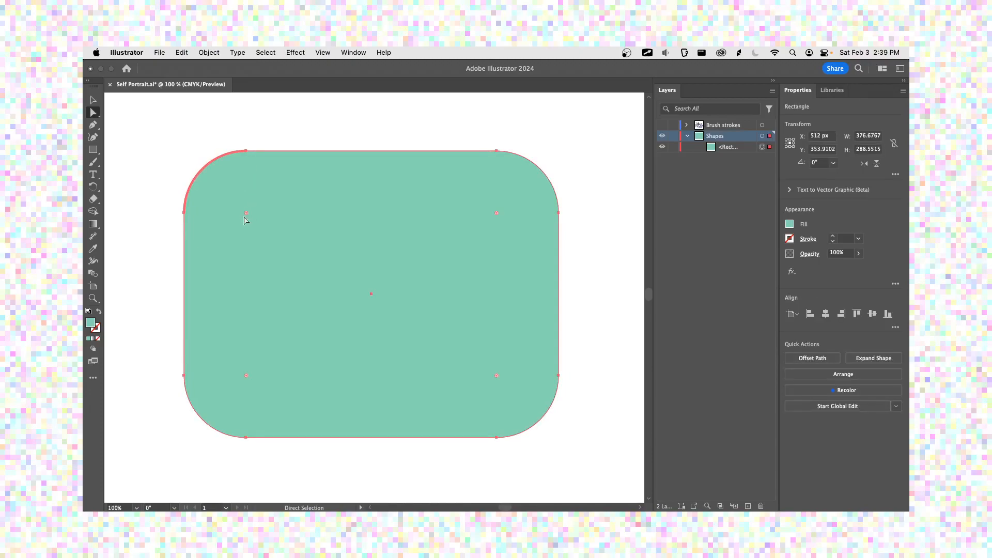
scroll(248, 222, "up", 2)
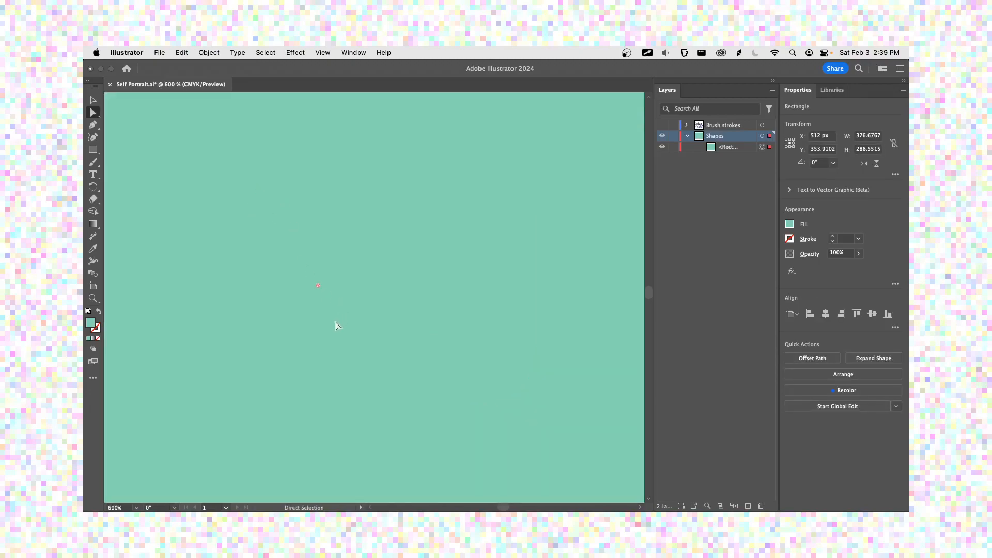
scroll(336, 326, "down", 4)
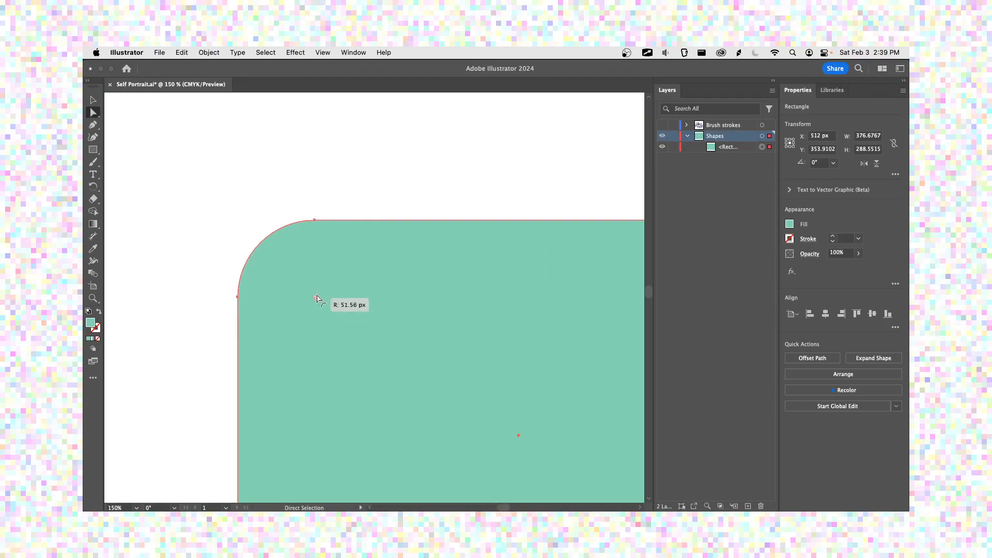
scroll(316, 299, "down", 3)
left_click_drag(318, 299, 312, 293)
left_click(288, 301)
left_click(324, 309)
left_click_drag(314, 297, 324, 305)
scroll(325, 301, "up", 3)
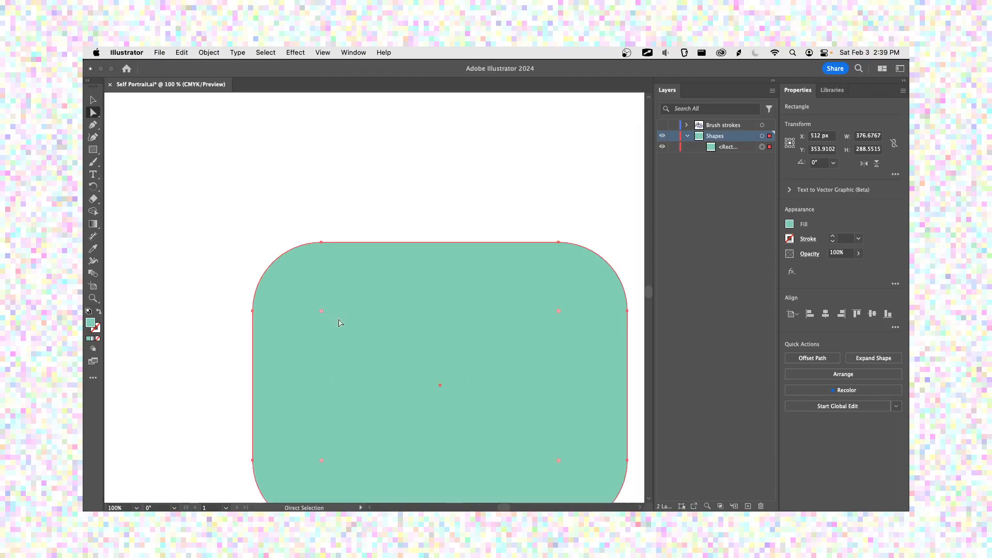
left_click_drag(559, 312, 538, 317)
left_click(434, 219)
- Move the rounded rectangle to about X 400 px, Y 331 px on the artboard
scroll(295, 224, "down", 3)
scroll(295, 223, "right", 3)
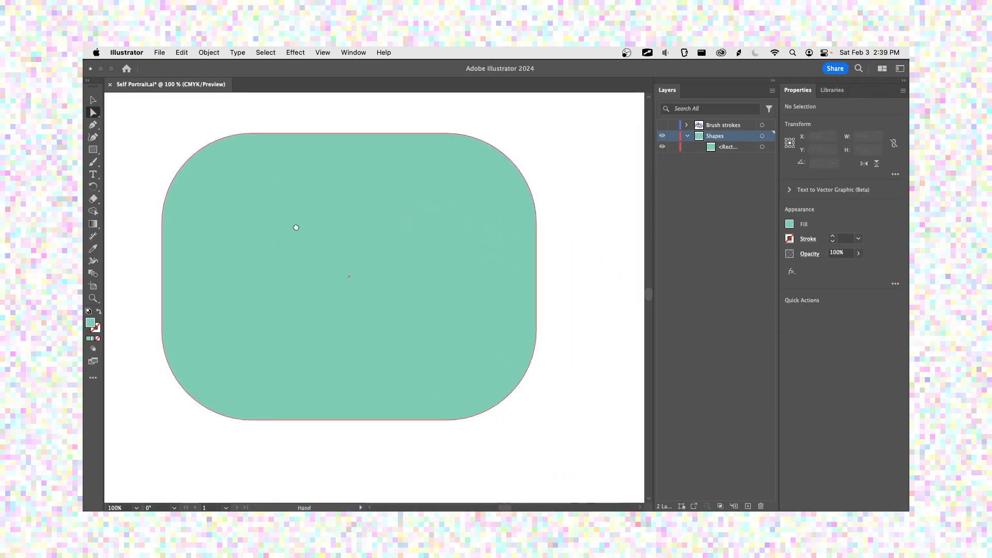
scroll(298, 232, "down", 2)
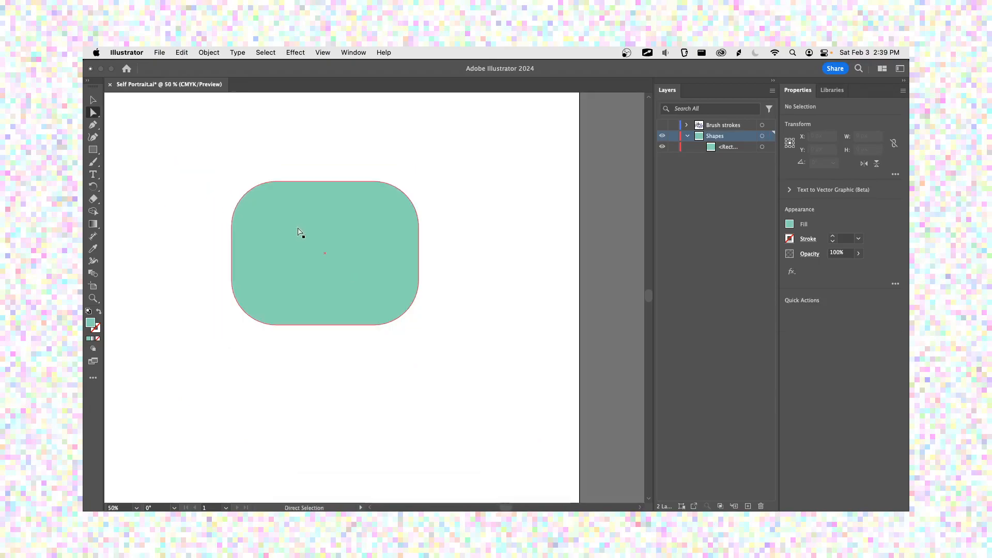
scroll(306, 221, "down", 4)
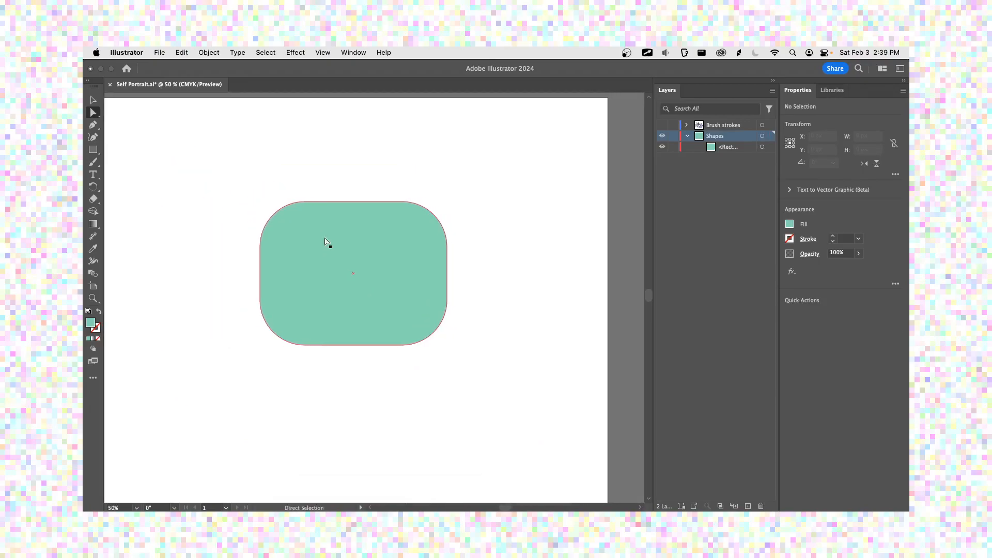
left_click_drag(326, 243, 298, 237)
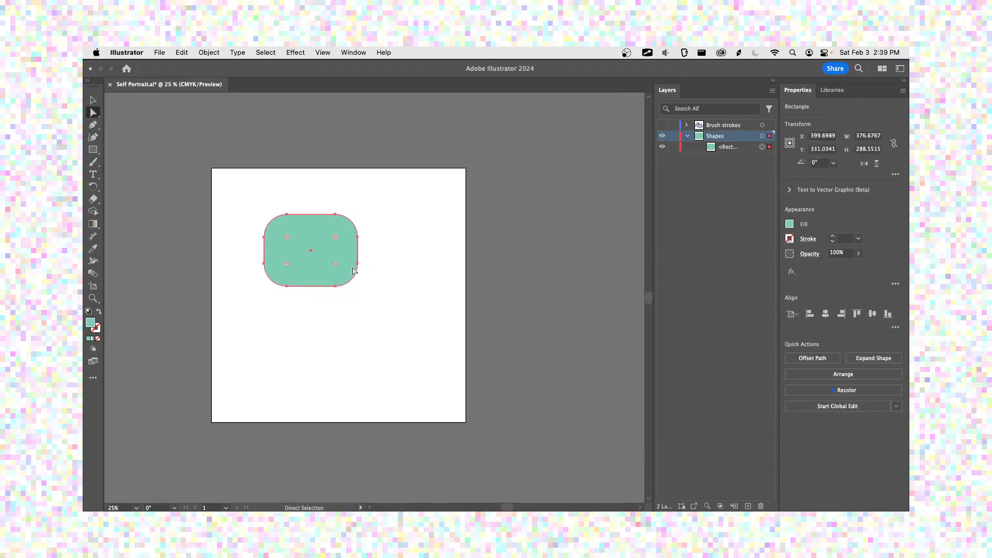
- Enlarge the rounded rectangle to about 600 by 586 px from its lower-right corner with the Selection tool
scroll(359, 269, "up", 2)
scroll(355, 267, "down", 2)
left_click(410, 284)
left_click(348, 279)
key("v")
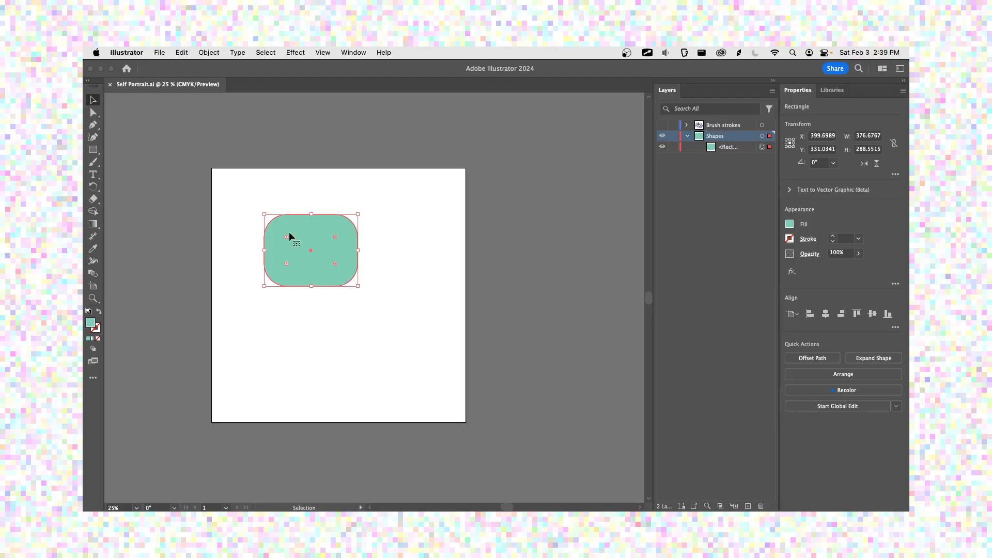
left_click_drag(357, 286, 414, 360)
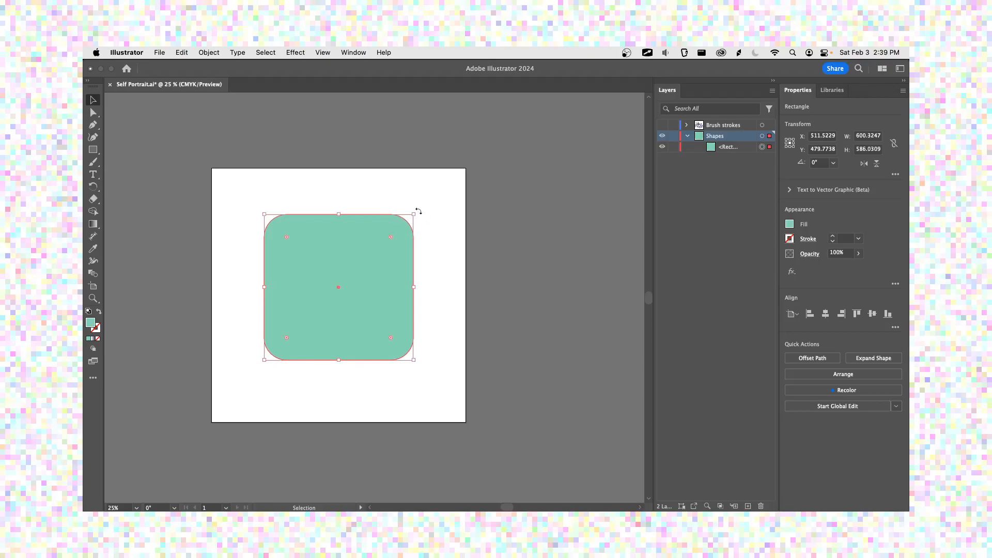
- Rotate the rounded rectangle freely to about 113.7° and undo the rotations
left_click_drag(416, 213, 363, 231)
left_click_drag(434, 255, 169, 193)
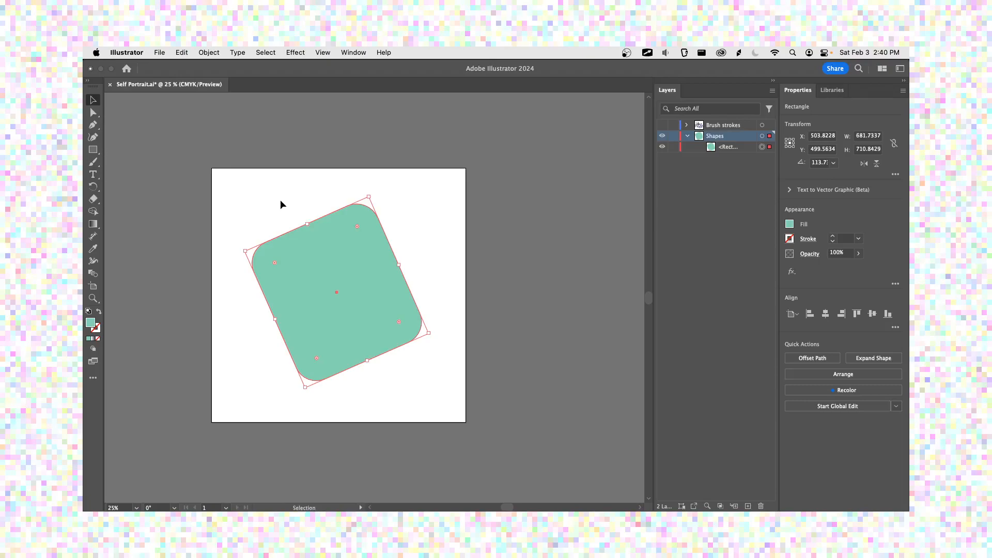
key("super+z")
key("super+z")
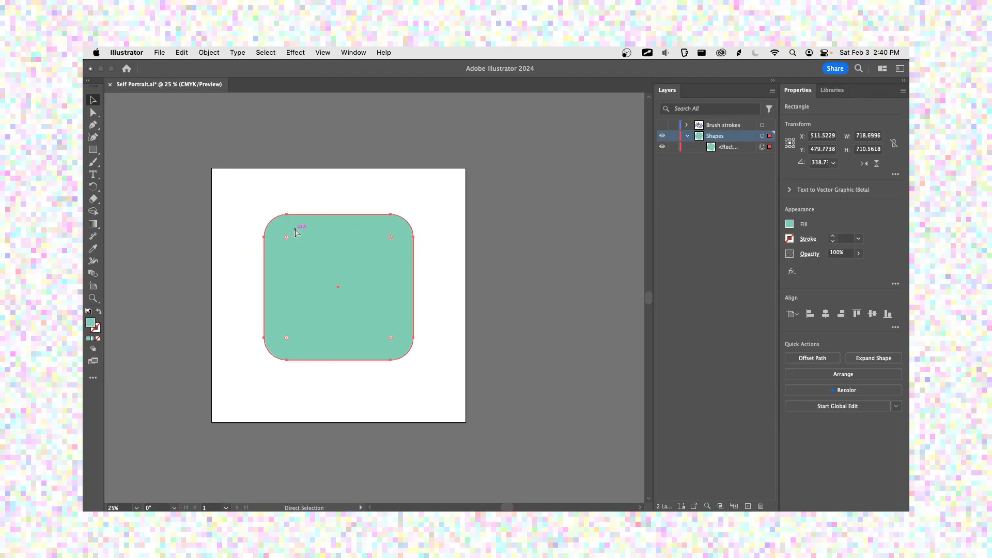
- Save the Self Portrait document with the unrotated rounded rectangle selected
key("super+s")
key("v")
scroll(305, 235, "up", 2)
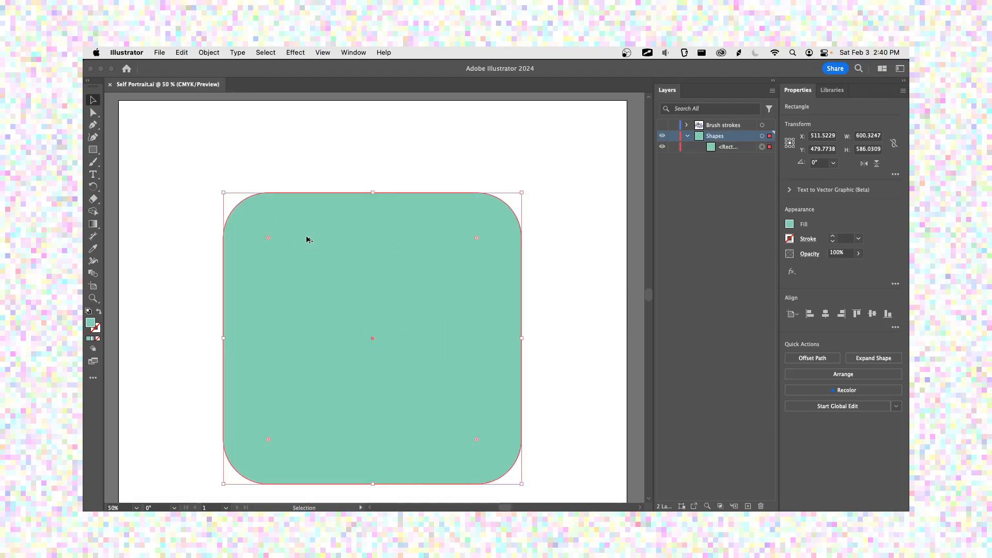
scroll(331, 257, "down", 3)
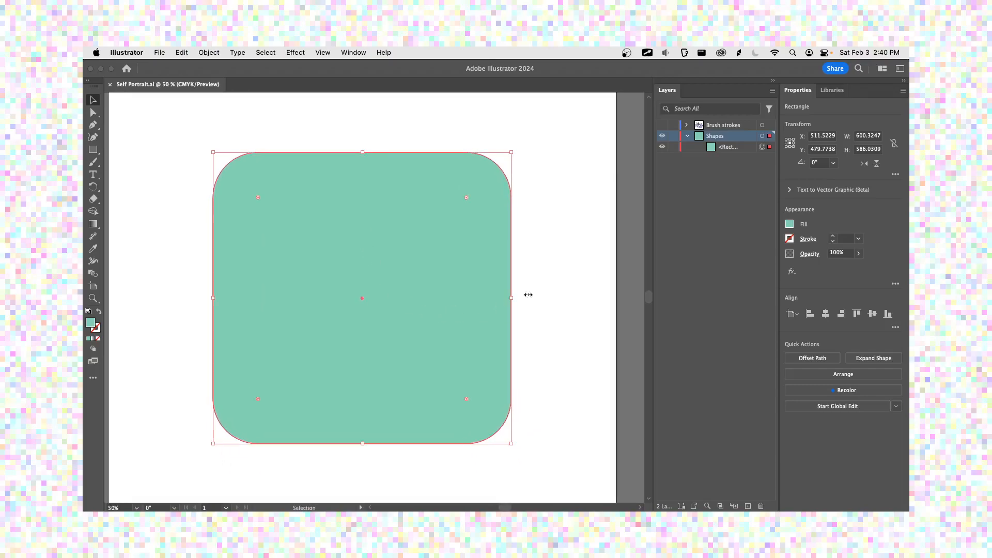
- Draw a flat ellipse about 284 by 265 px over the upper-left part of the rounded rectangle and deselect it
left_click(141, 132)
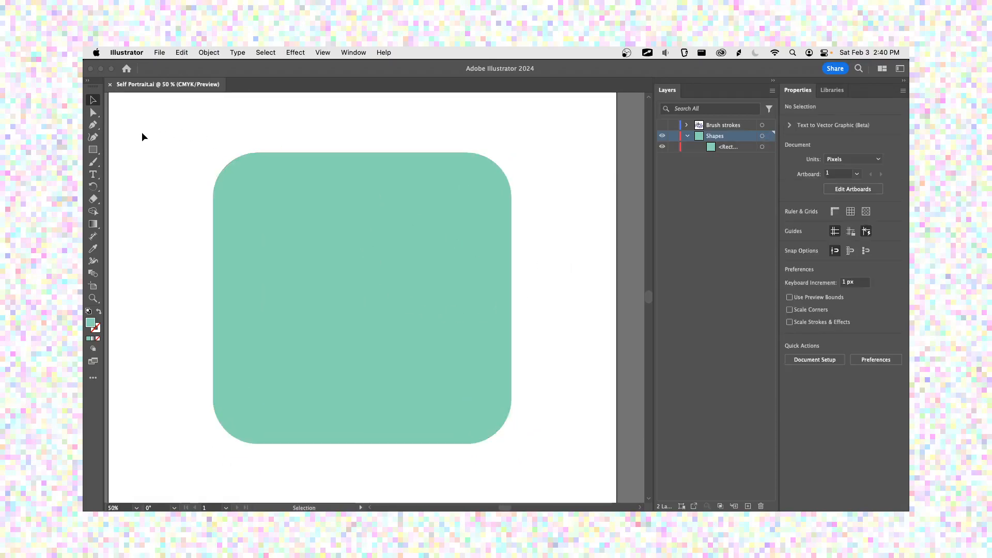
left_click_drag(93, 151, 156, 165)
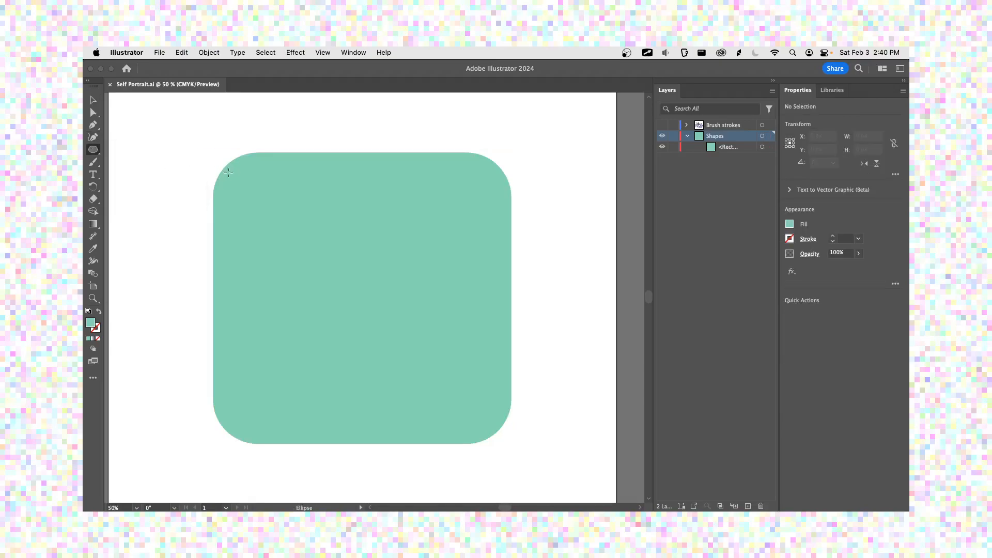
left_click_drag(288, 239, 406, 326)
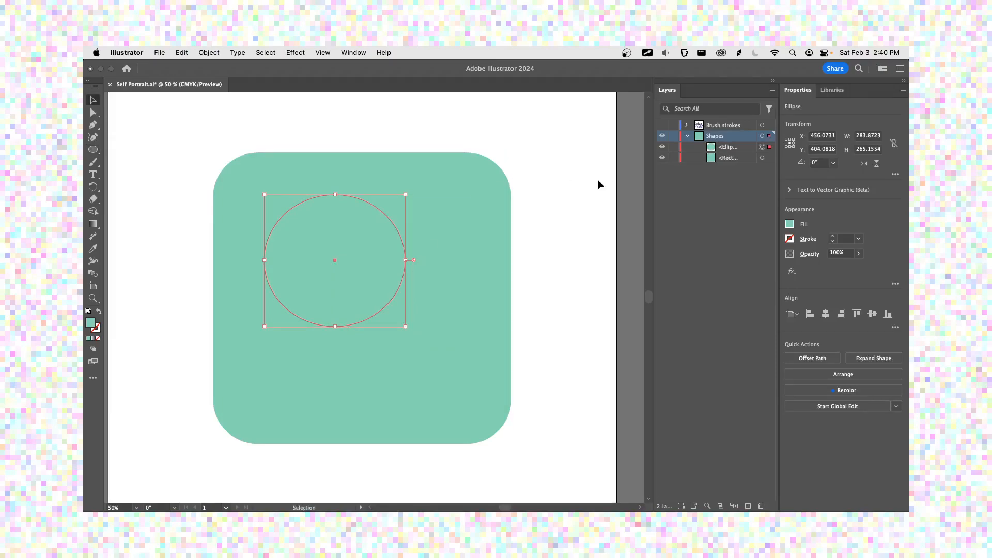
left_click(588, 190)
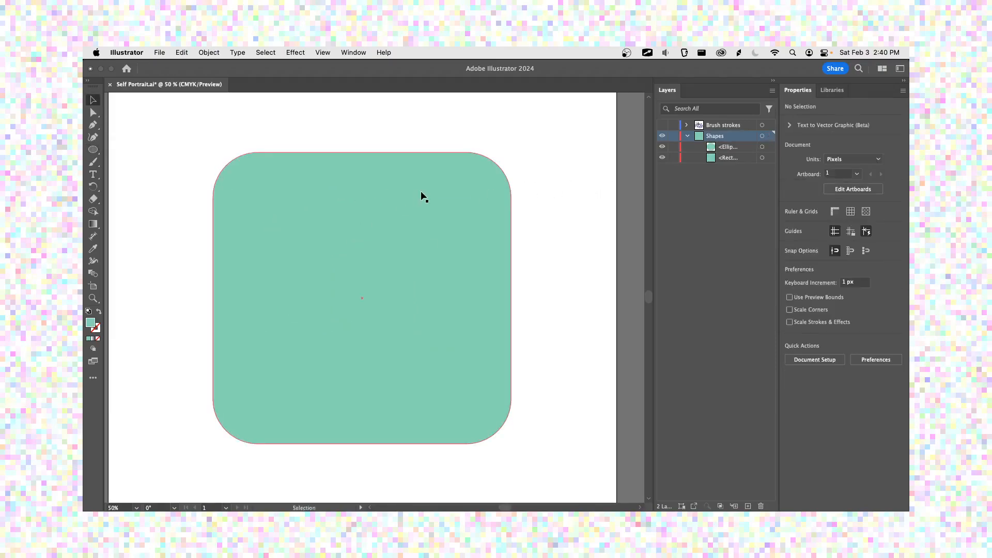
- Fill the ellipse with yellow FFF038, reducing the cyan value to 2%
left_click(395, 234)
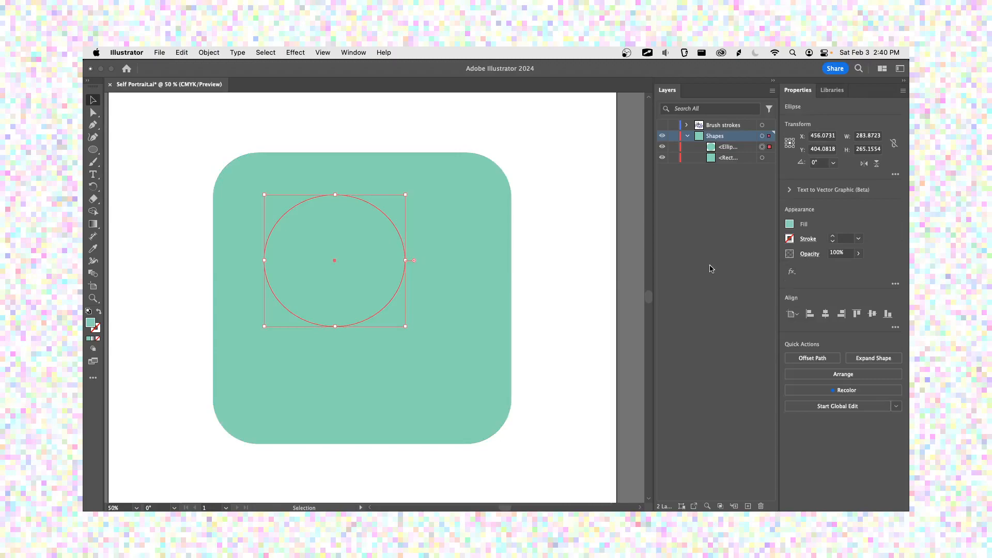
left_click(790, 225)
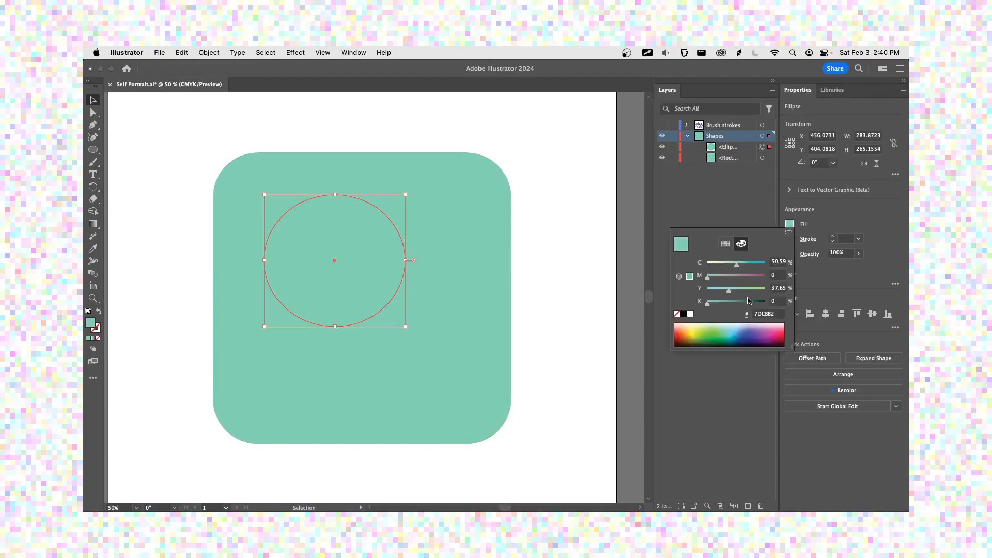
left_click(705, 329)
left_click_drag(702, 331, 695, 329)
left_click_drag(720, 265, 693, 269)
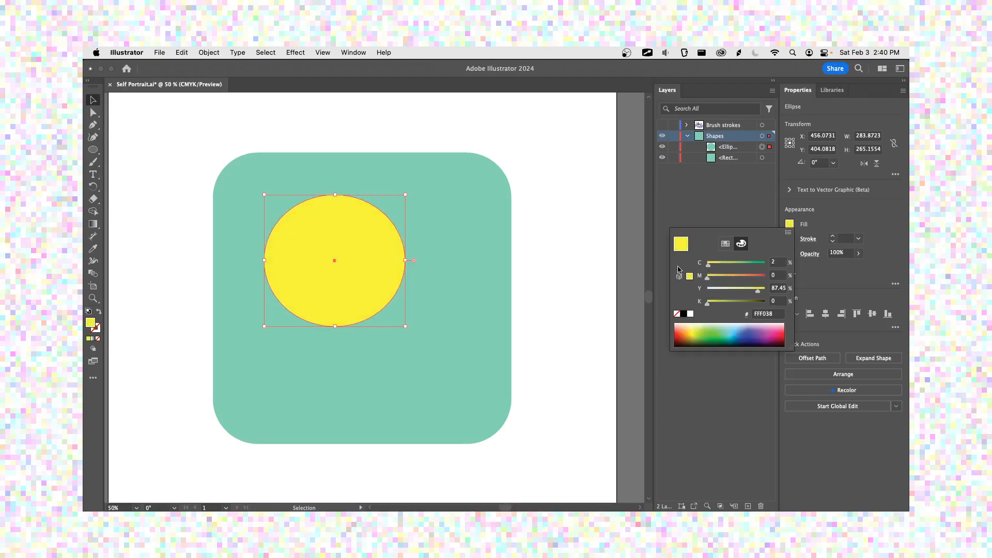
left_click(572, 255)
left_click(572, 254)
- Move the yellow ellipse to about X 370 px, Y 336 px, near the rectangle's upper-left corner
left_click_drag(345, 237, 305, 205)
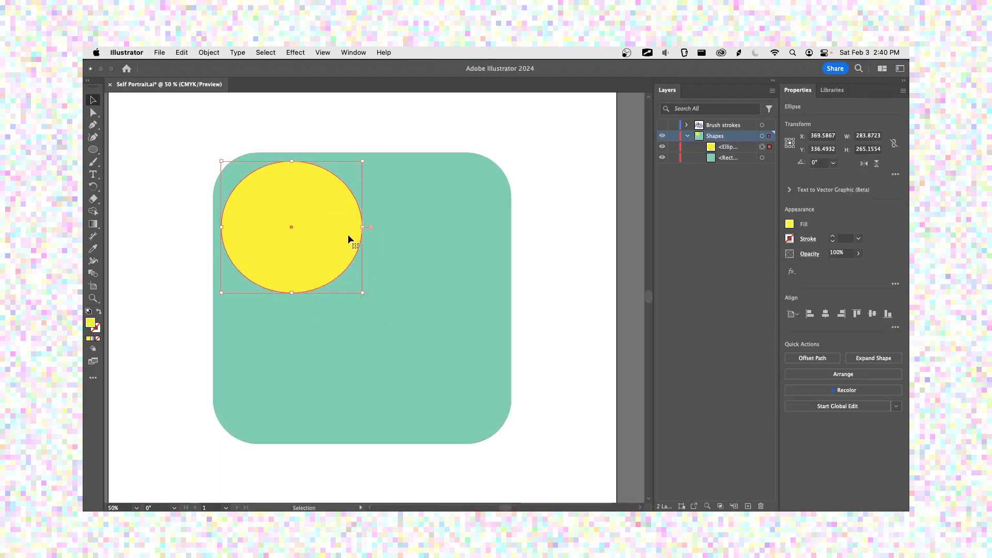
left_click_drag(398, 251, 401, 259)
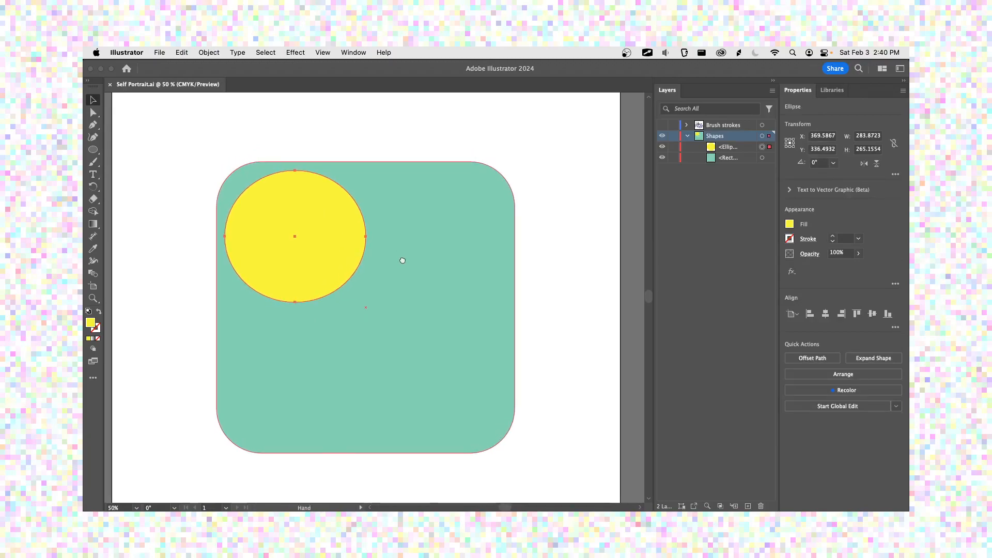
scroll(392, 258, "up", 2)
scroll(393, 257, "down", 2)
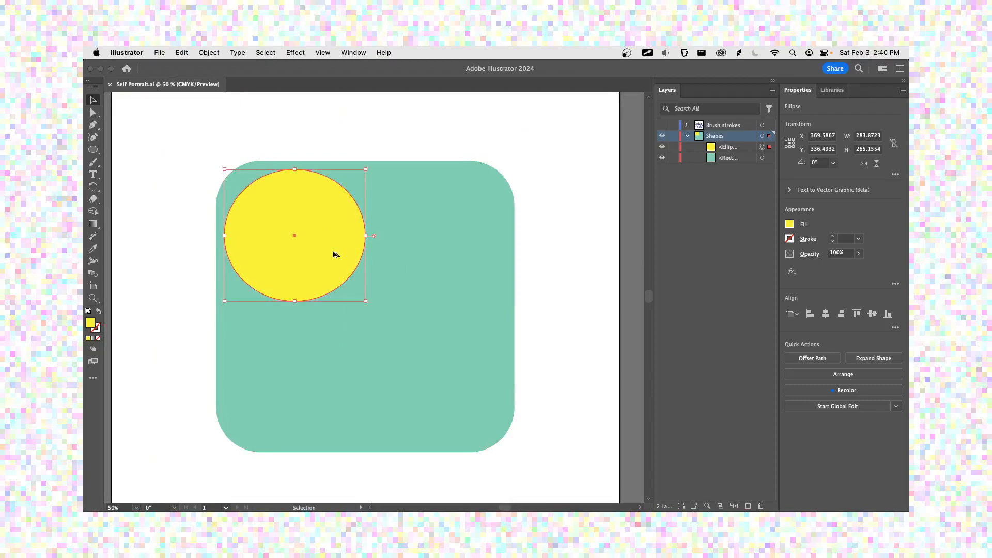
- Duplicate the yellow ellipse repeatedly into a cloud of eleven overlapping ellipses covering most of the rounded rectangle
left_click_drag(326, 255, 368, 206)
left_click_drag(375, 237, 405, 216)
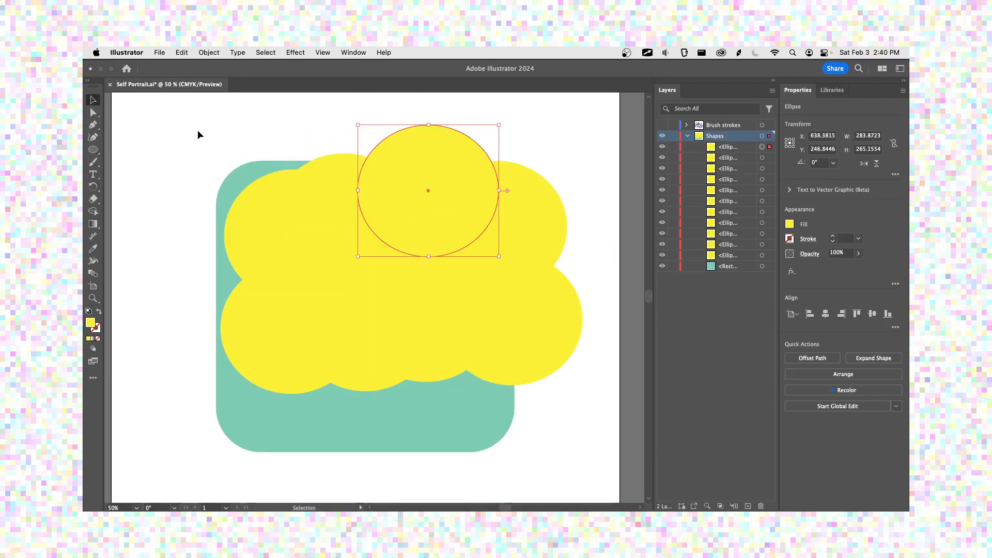
left_click(149, 127)
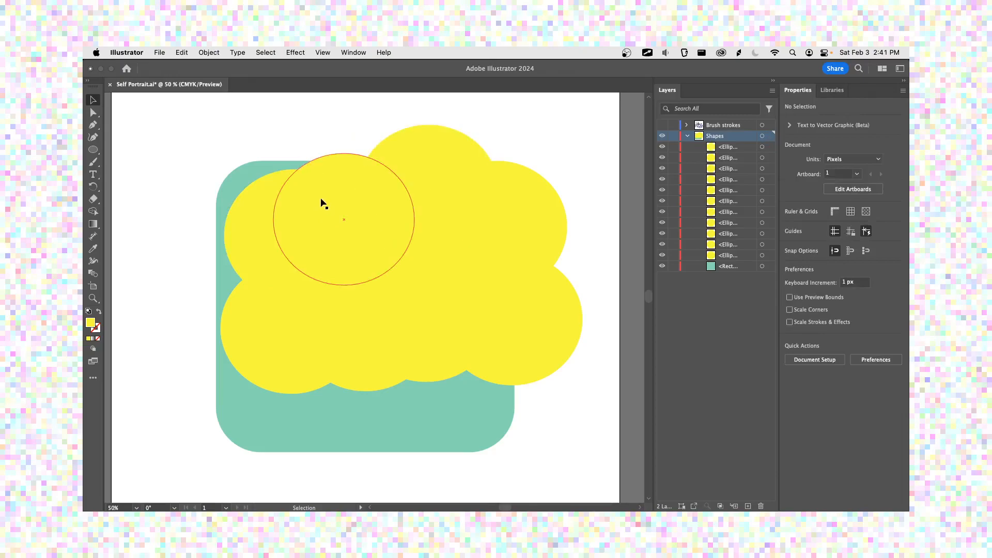
- Move an upper-left ellipse to about X 444 px, Y 280 px, and undo the accidental move of the rounded rectangle
left_click_drag(320, 203, 308, 192)
left_click_drag(248, 169, 306, 175)
key("super+z")
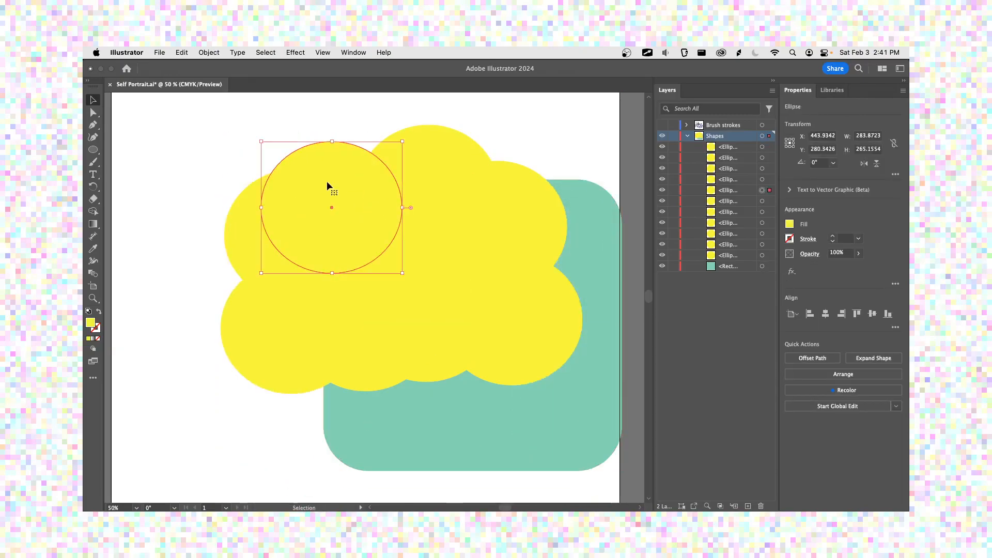
key("super+z")
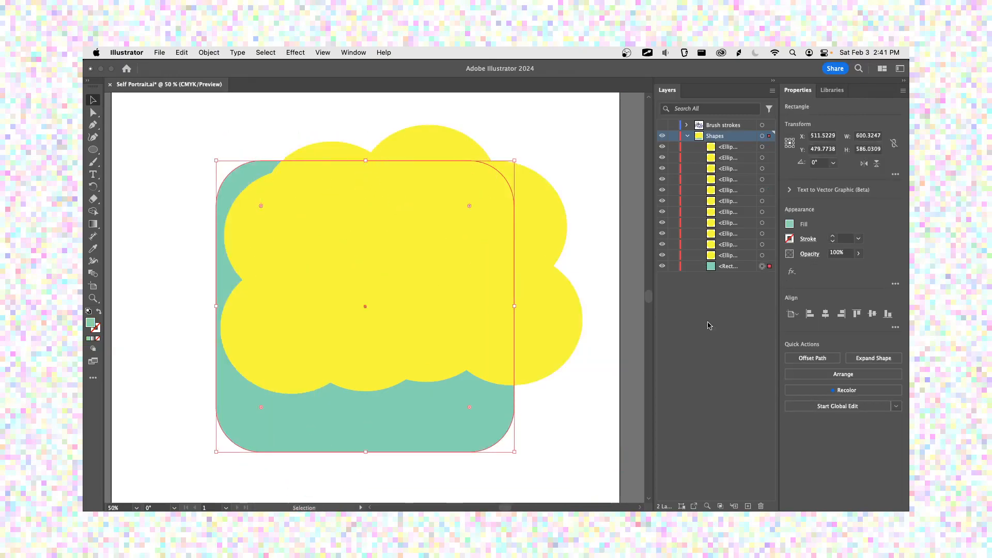
- Lock the rounded rectangle in the Shapes layer and move a lower-middle yellow ellipse to about X 523 px, Y 565 px
left_click(732, 267)
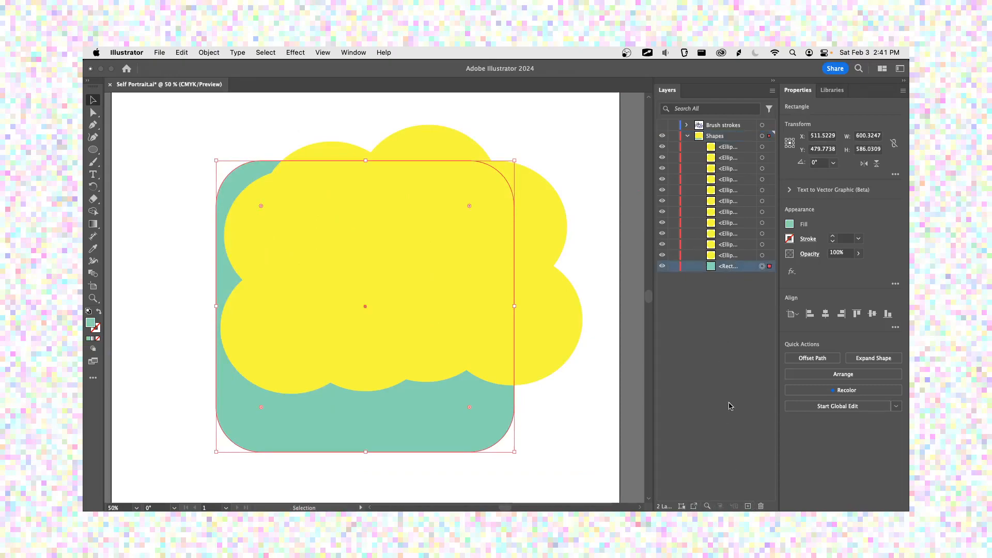
left_click(673, 267)
left_click(673, 266)
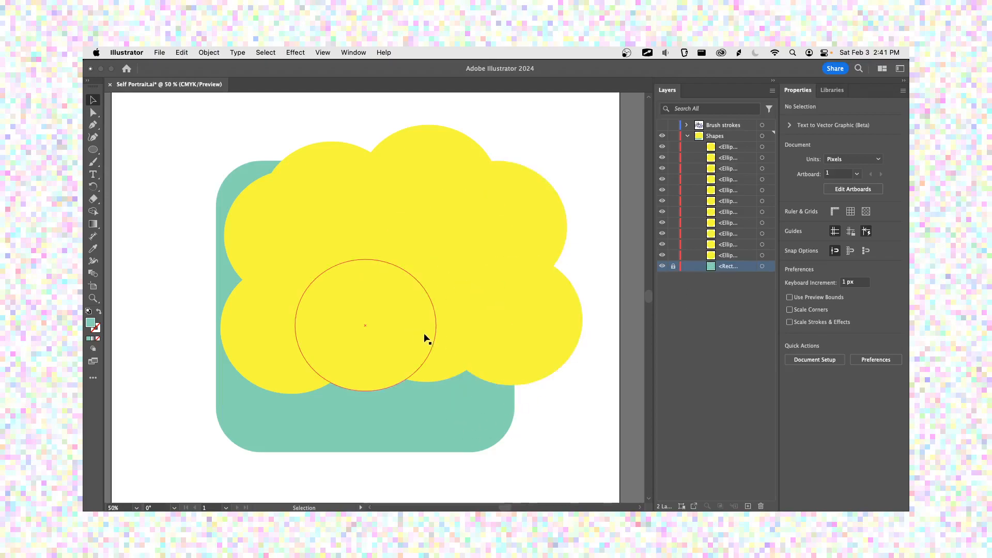
left_click_drag(353, 268, 375, 272)
left_click_drag(350, 308, 350, 308)
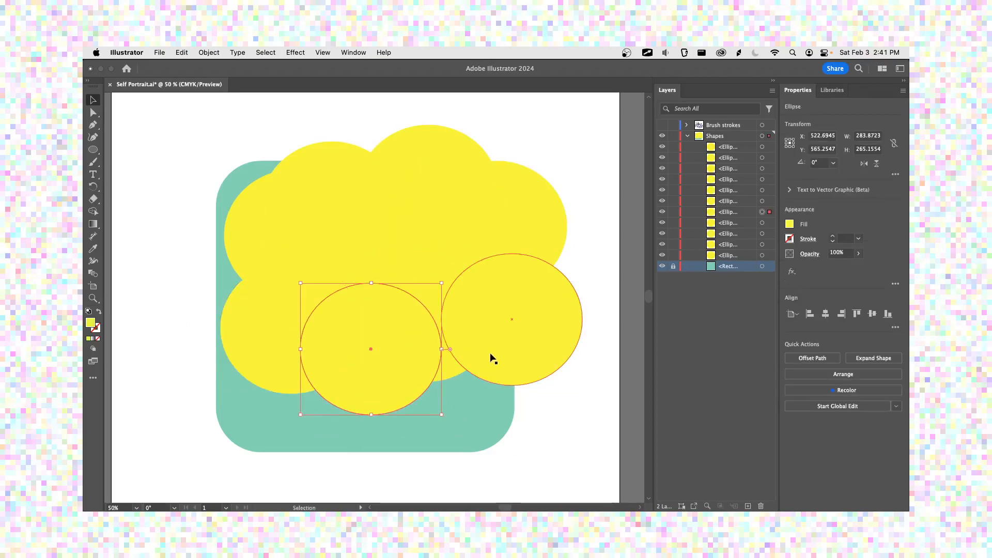
- Select all the yellow ellipses together with a selection marquee and undo the accidental shift of the selection
scroll(506, 343, "down", 2)
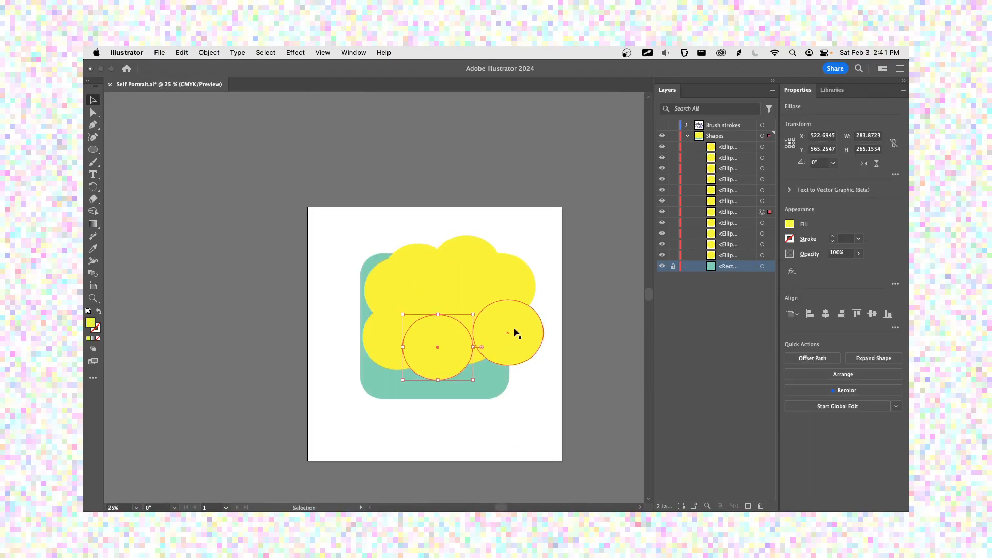
left_click(564, 231)
left_click_drag(563, 231, 354, 390)
mouse_move(443, 360)
left_mouse_down()
mouse_move(377, 346)
mouse_move(432, 360)
left_mouse_up()
key("ctrl+z")
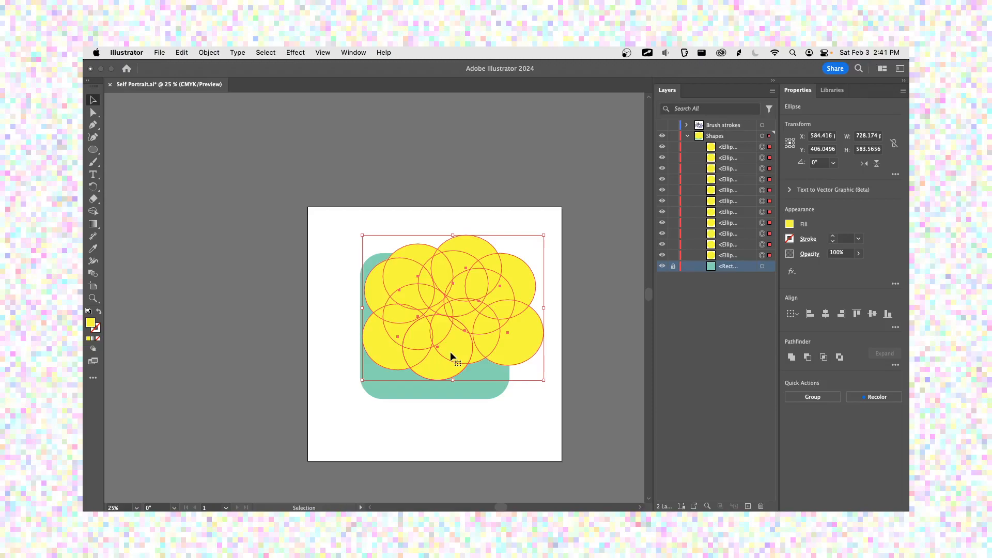
scroll(451, 352, "up", 2)
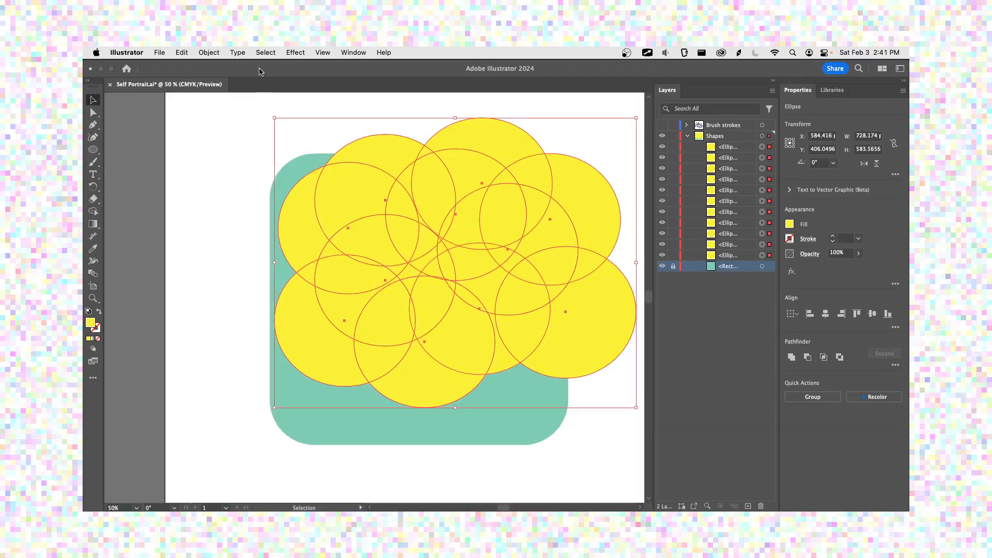
- Search the application help for "group" to locate the Group command, and clear the search
left_click(383, 52)
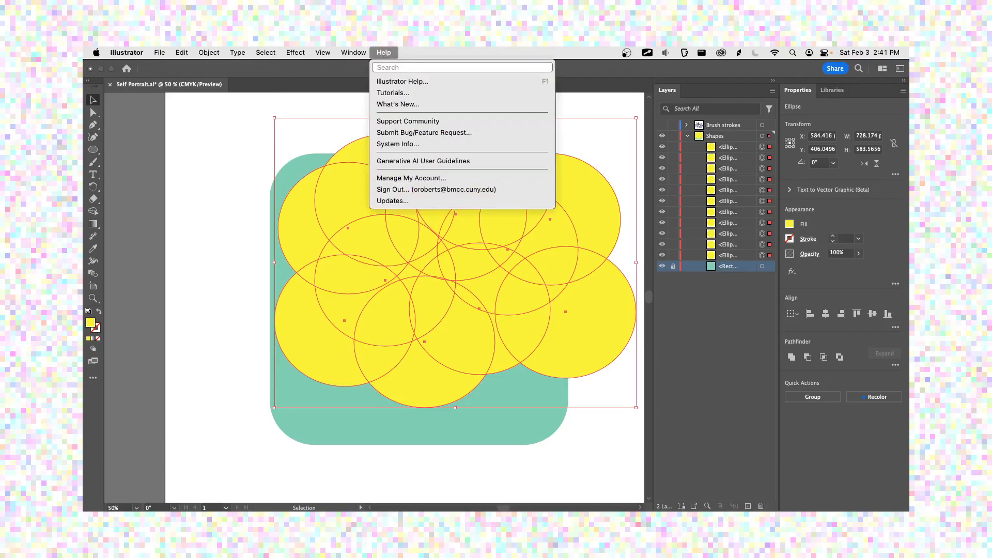
type("group")
key("Escape")
left_click(389, 53)
left_click(389, 54)
left_click(388, 55)
key("BackSpace")
key("BackSpace")
key("BackSpace")
key("BackSpace")
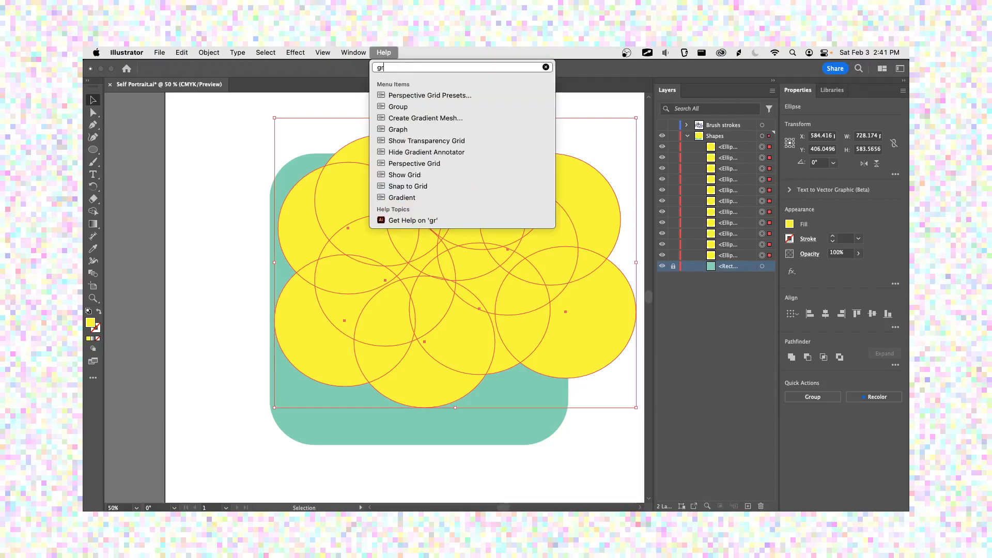
type("oup")
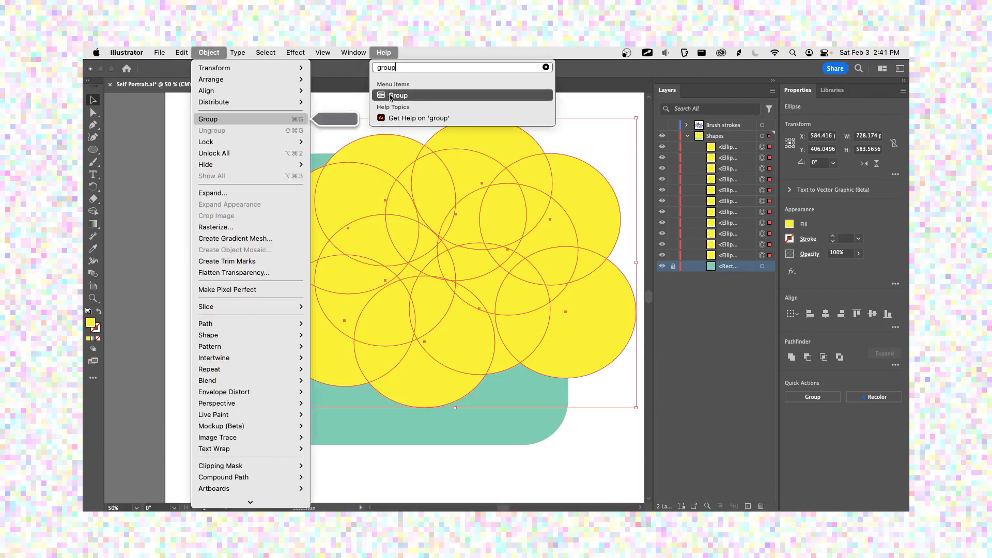
left_click(405, 48)
left_click(387, 52)
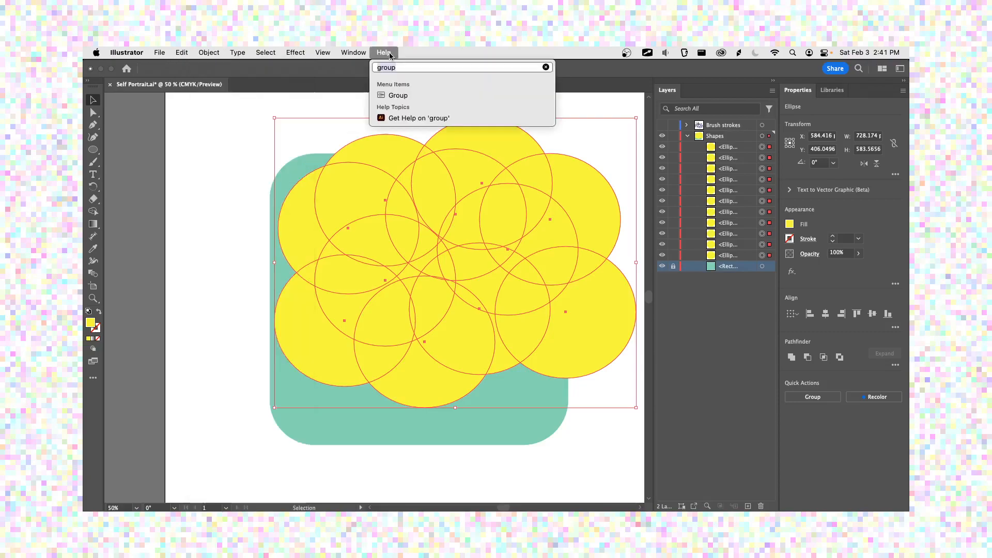
key("BackSpace")
left_click(343, 93)
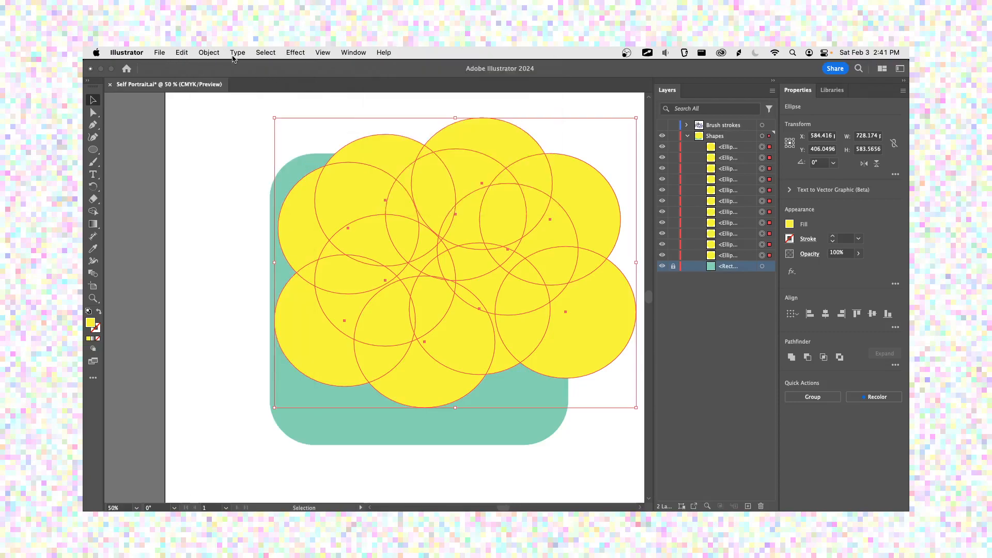
- Group the selected yellow ellipses and highlight the new group in the Shapes layer
left_click(208, 52)
left_click(227, 119)
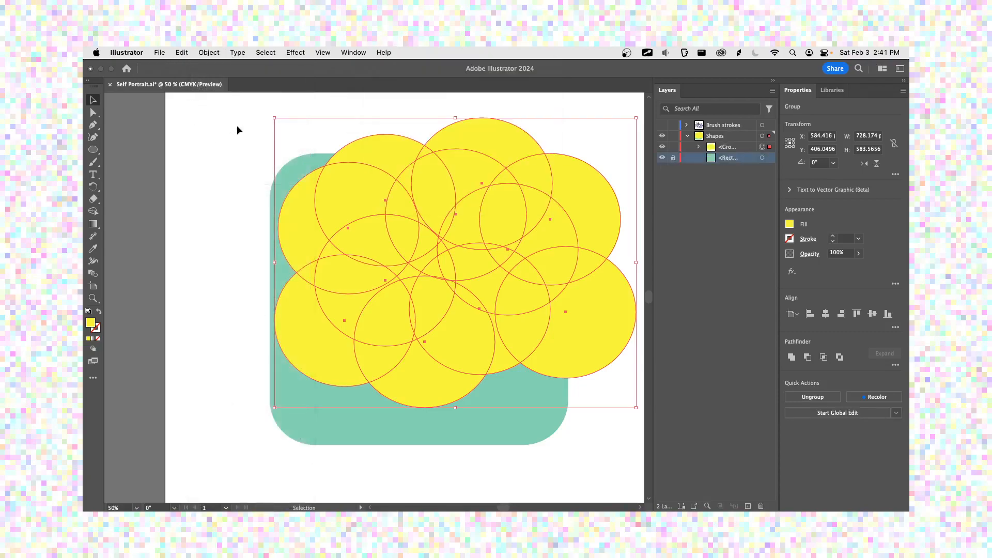
left_click(737, 150)
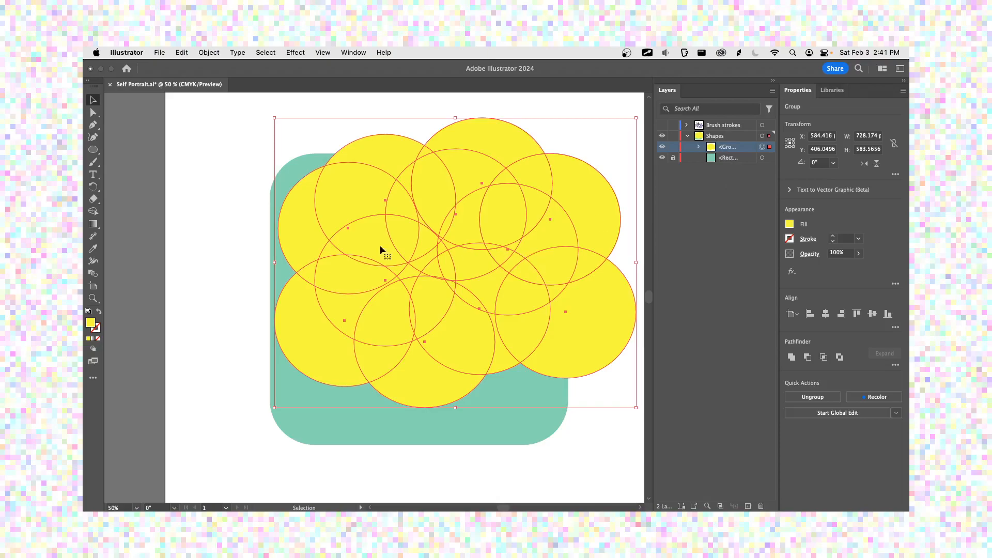
- Move the ellipse group to about X 519 px, Y 343 px, and enlarge it to about 744 by 596 px
left_click(231, 243)
left_click_drag(453, 251, 430, 243)
left_click(617, 268)
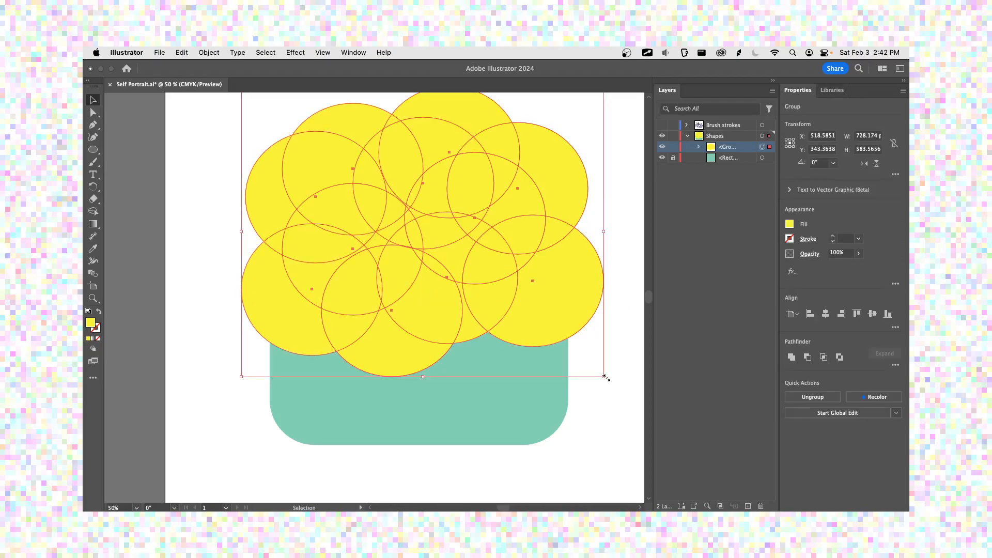
left_click_drag(605, 378, 613, 399)
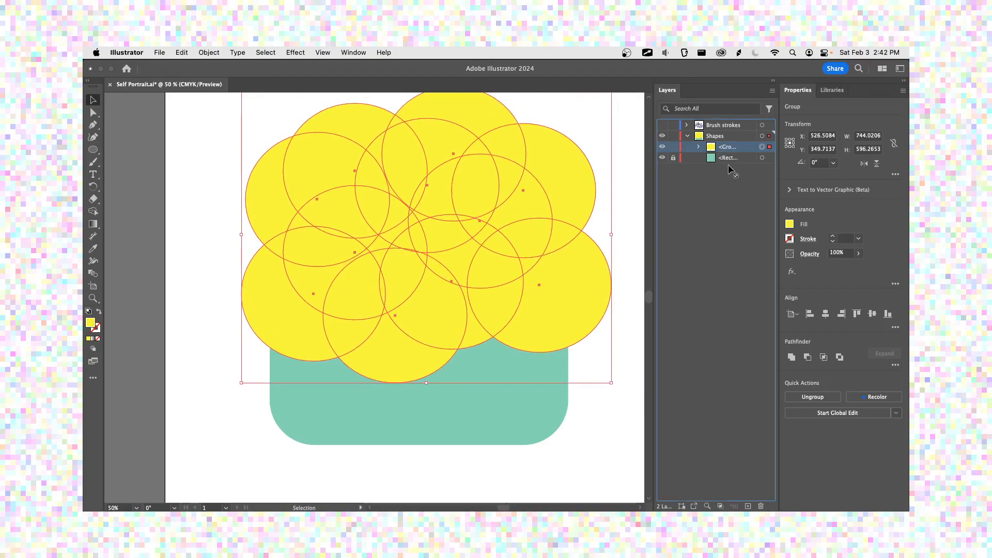
- Reorder the rounded rectangle above the ellipse group and move the group to about X 516 px, Y 309 px behind it
left_click_drag(731, 162, 728, 144)
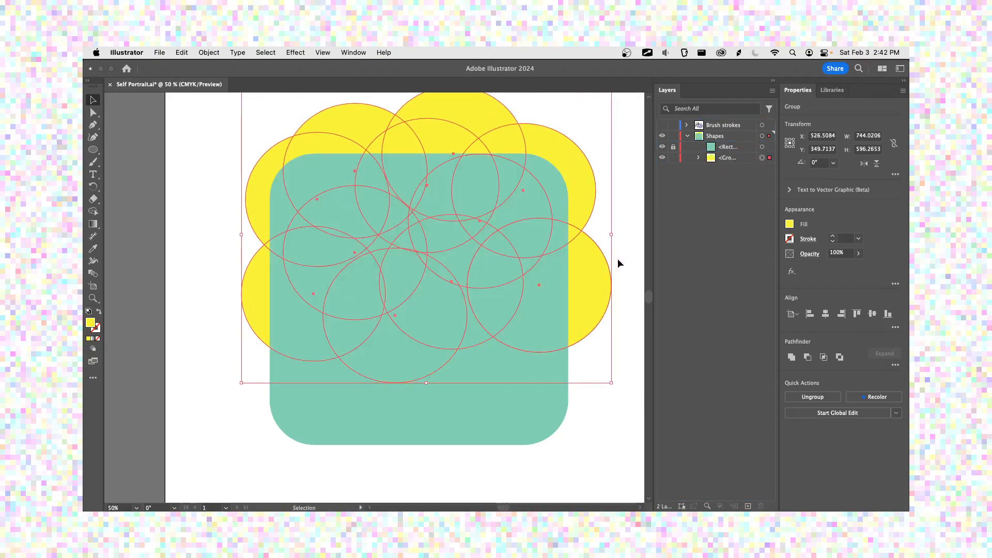
left_click(460, 456)
mouse_move(438, 349)
left_mouse_down()
mouse_move(452, 372)
mouse_move(419, 370)
mouse_move(430, 339)
mouse_move(432, 379)
mouse_move(424, 350)
left_mouse_up()
scroll(440, 348, "up", 3)
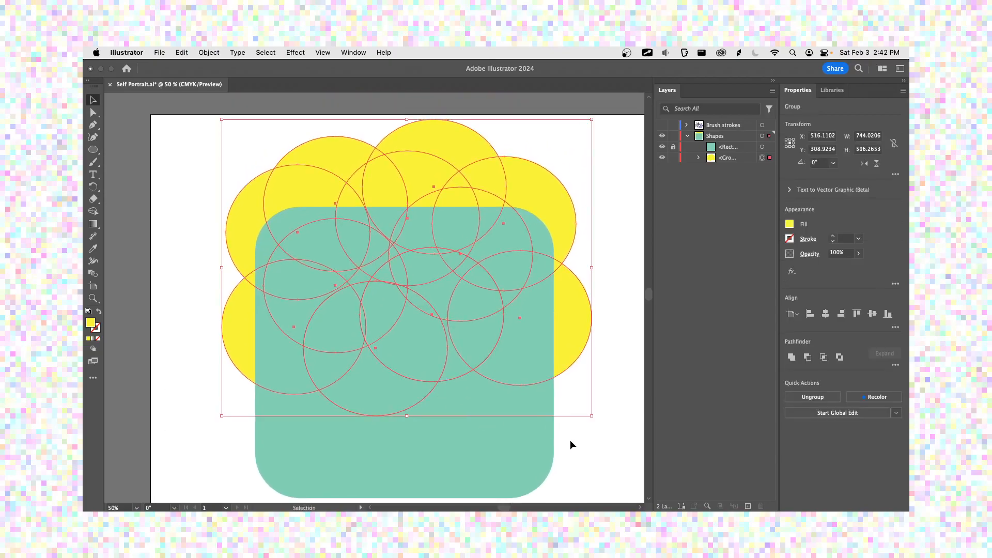
- Deselect the artwork, highlight the yellow group in the Shapes layer, and save the document
left_click(569, 441)
left_click(733, 159)
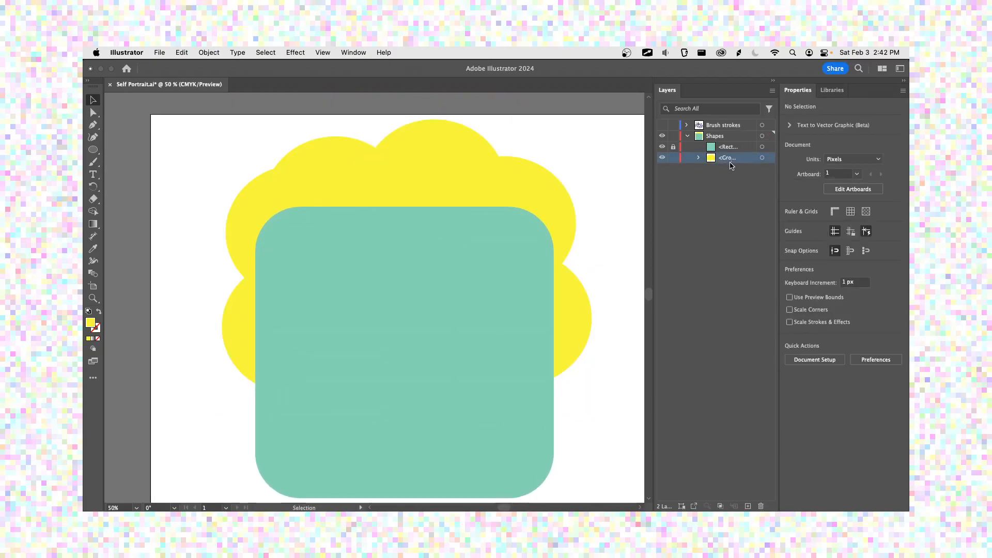
key("super+s")
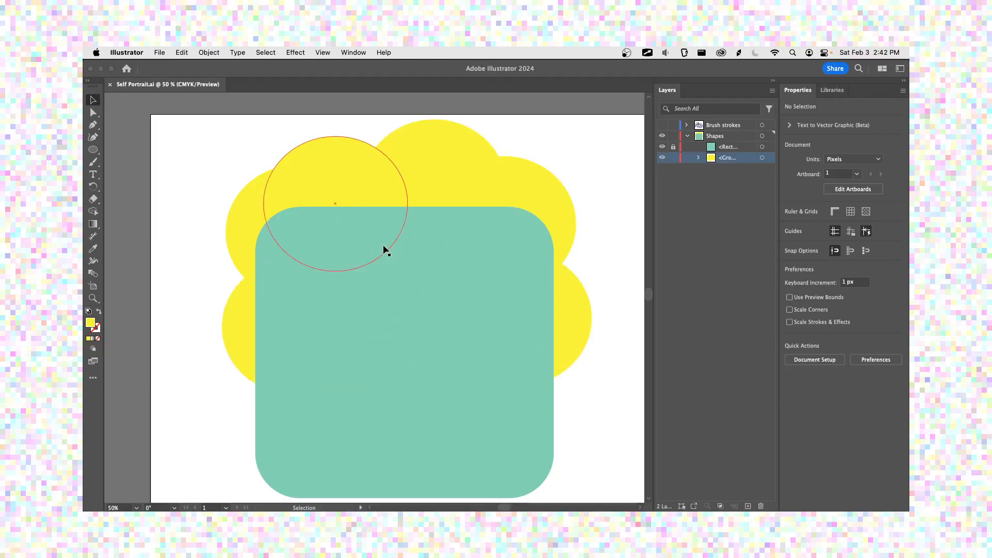
- Expand the yellow group in the Shapes layer and highlight all of its ellipse entries
left_click(701, 158)
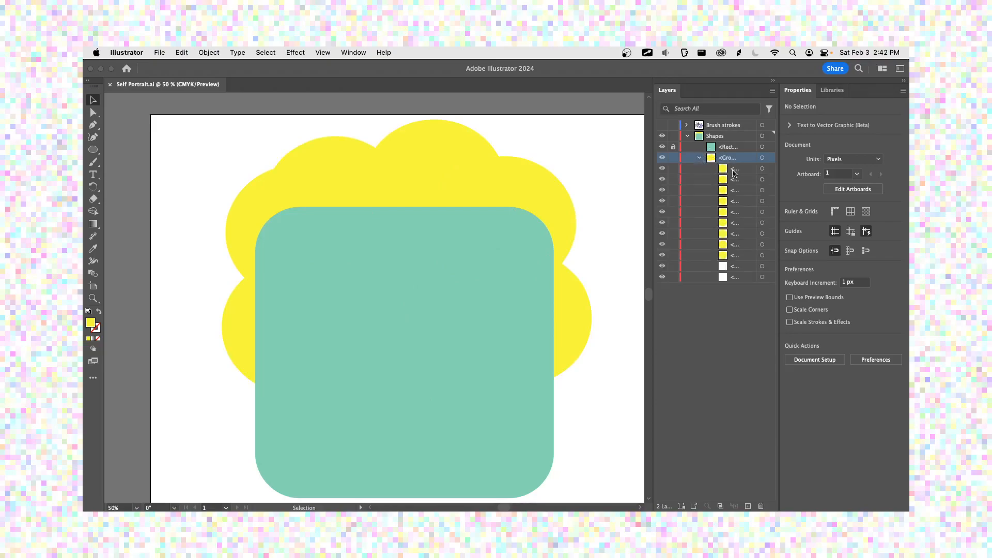
left_click(739, 277, "shift")
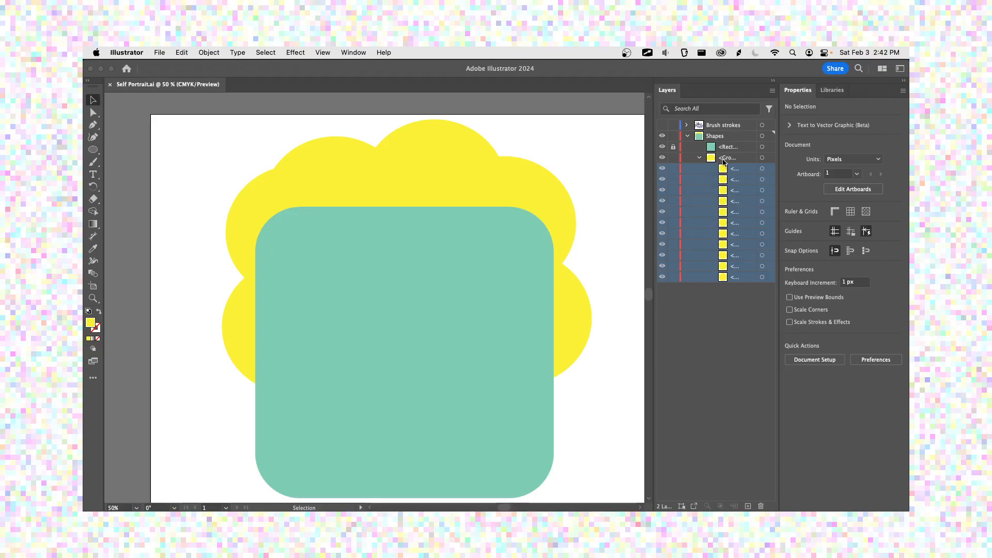
- Isolate the yellow ellipse group and recolour all its ellipses blue-violet with C 66.27, M 58.04, Y 0, K 0
left_click(724, 162)
double_click(522, 189)
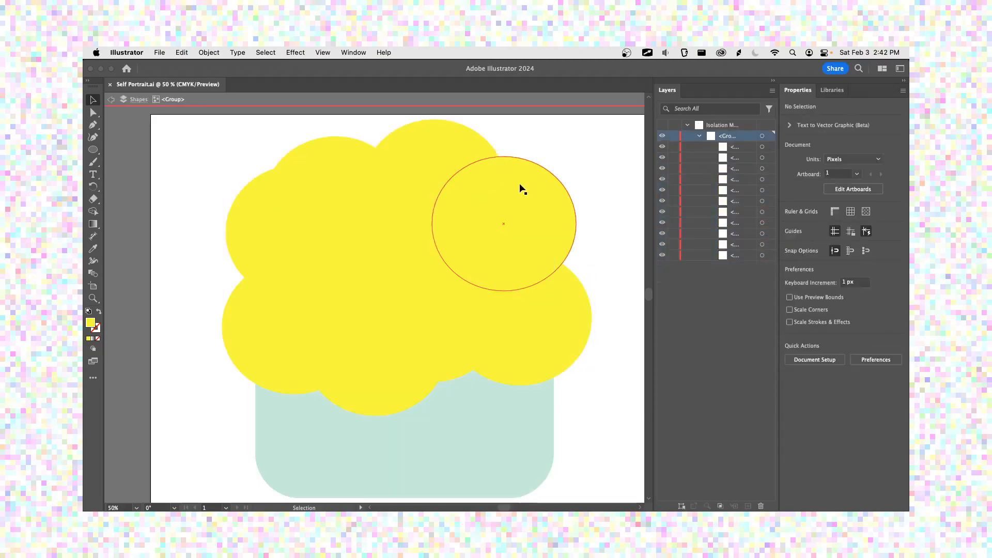
left_click_drag(579, 147, 232, 405)
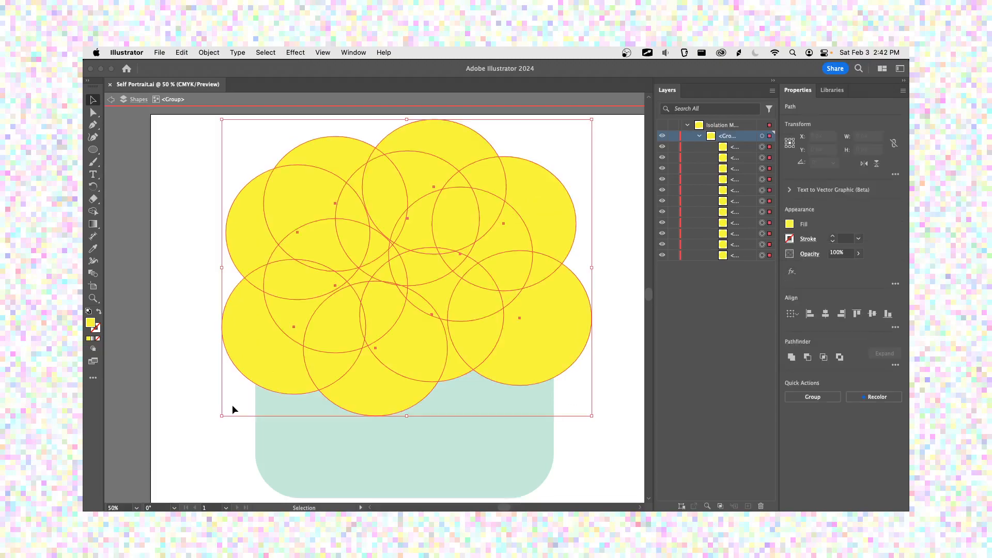
left_click(791, 225)
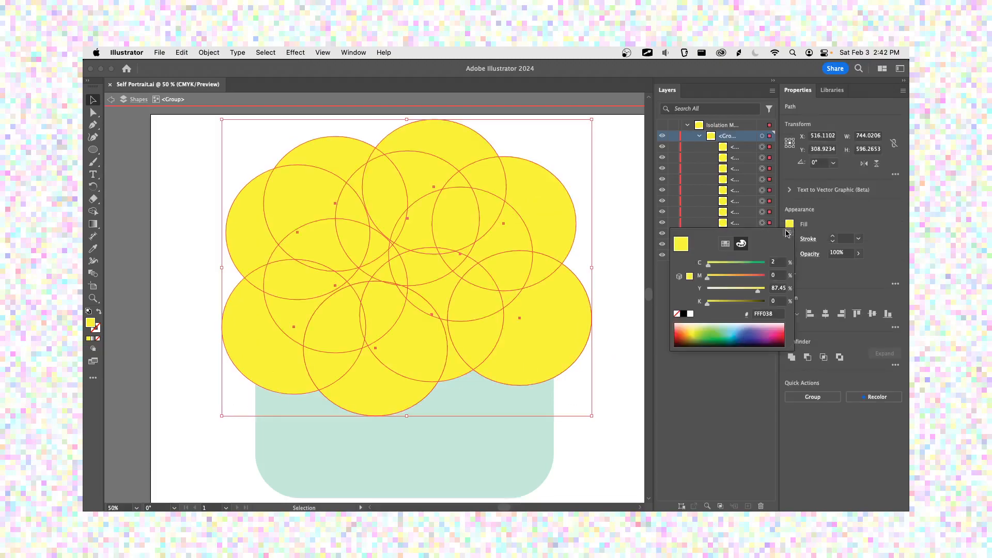
left_click(709, 328)
left_click_drag(709, 329, 749, 326)
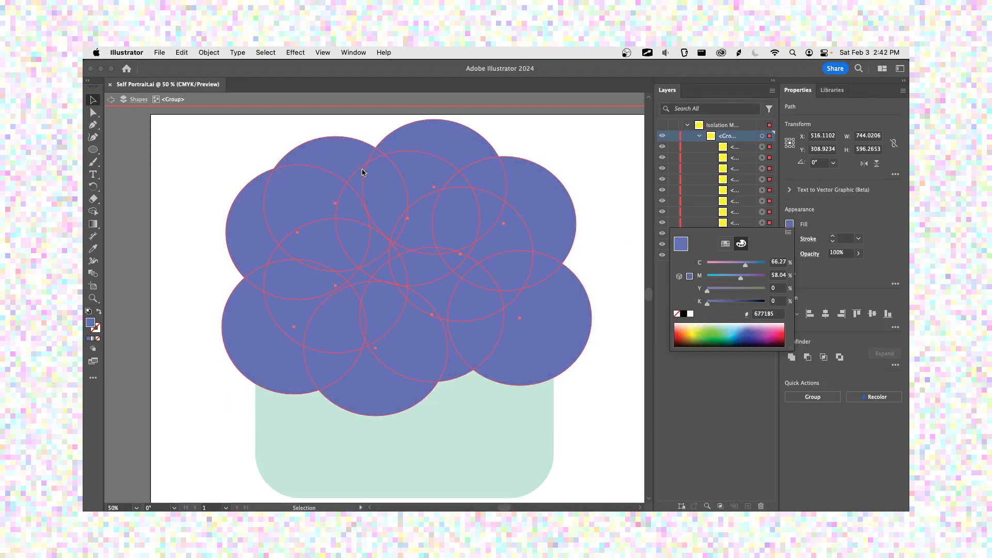
- Exit isolation mode completely and save the document
left_click(111, 101)
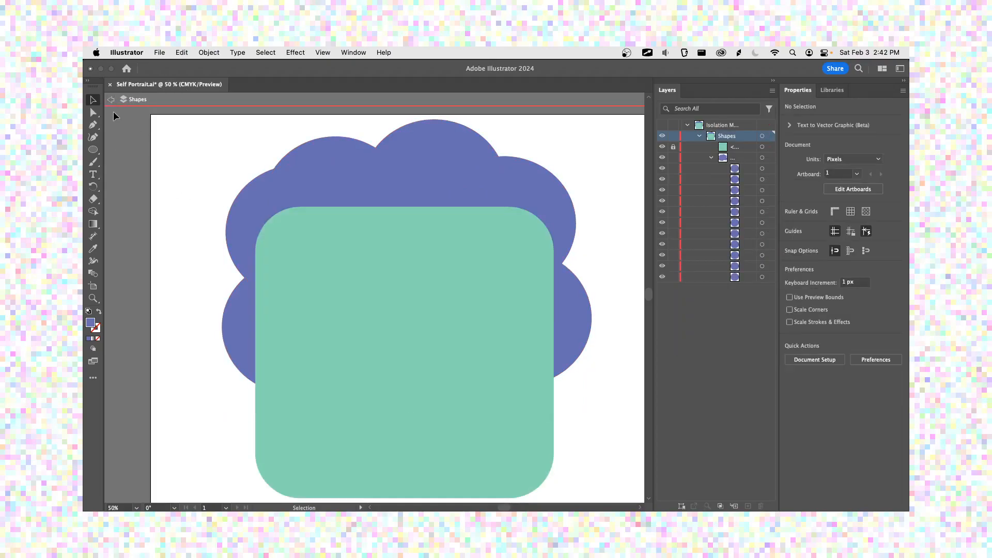
left_click(111, 100)
key("super+s")
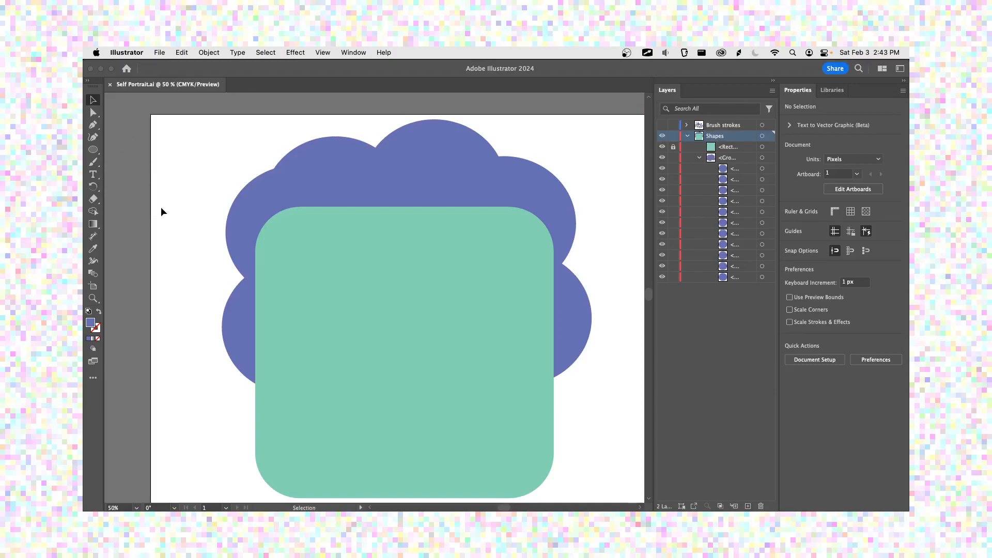
- Draw a hexagon about 166 by 162 px on the green rounded rectangle and move it to about X 343 px, Y 347 px
left_click(93, 149)
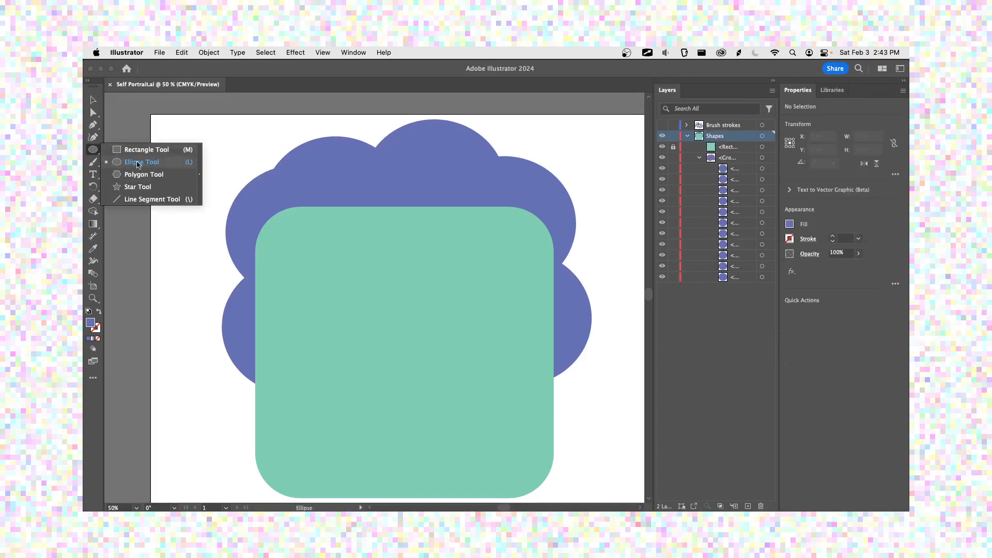
left_click(149, 175)
left_click_drag(288, 260, 317, 292)
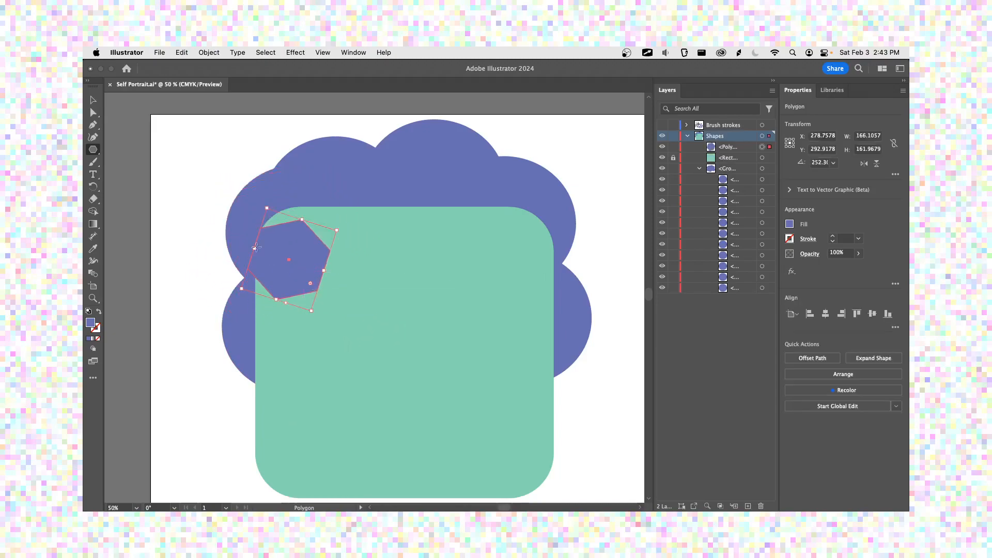
left_click(94, 101)
left_click_drag(275, 268, 311, 297)
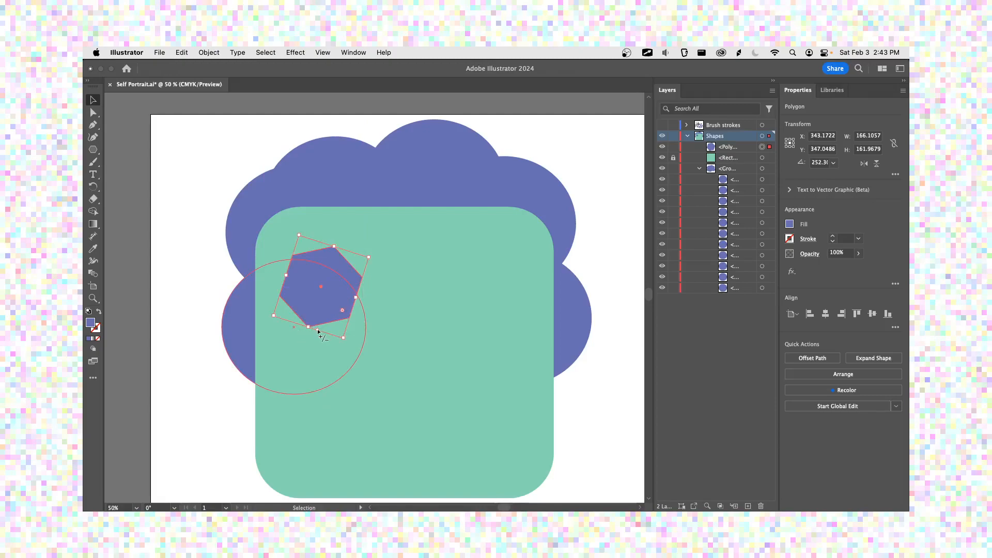
- Reduce the hexagon on the green rounded rectangle to five sides
scroll(318, 330, "up", 5)
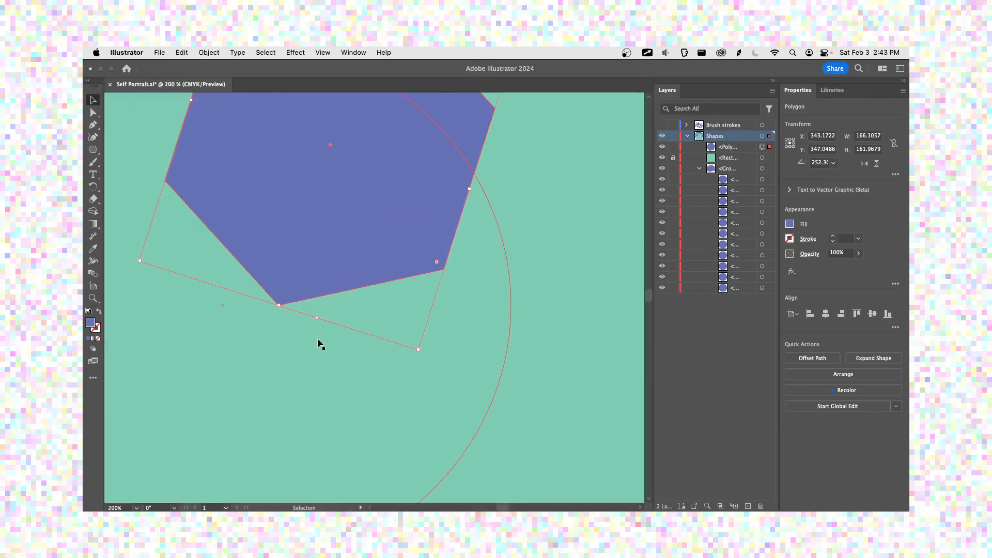
left_click_drag(317, 321, 352, 335)
scroll(353, 335, "down", 4)
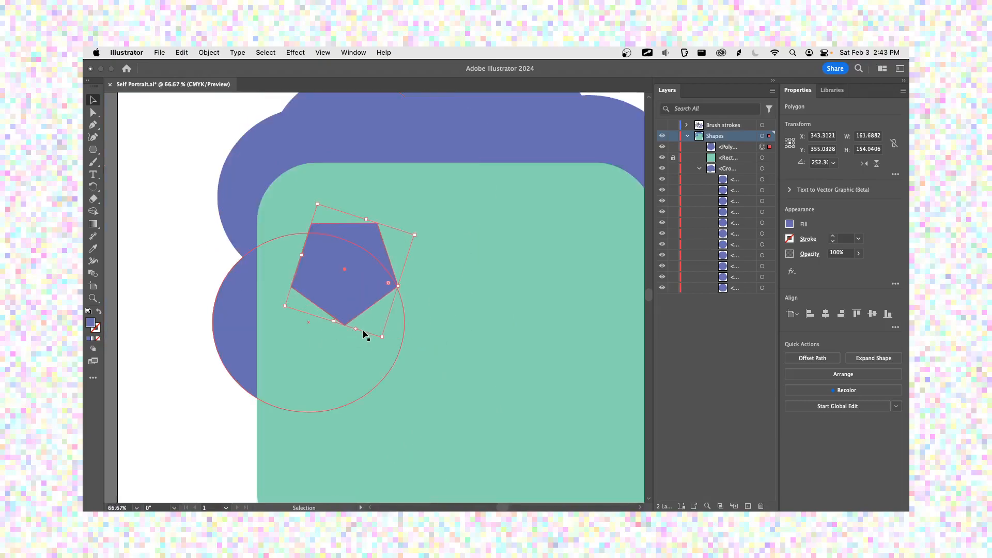
- Lock the group of purple hair circles in the Shapes layer
left_click(342, 327)
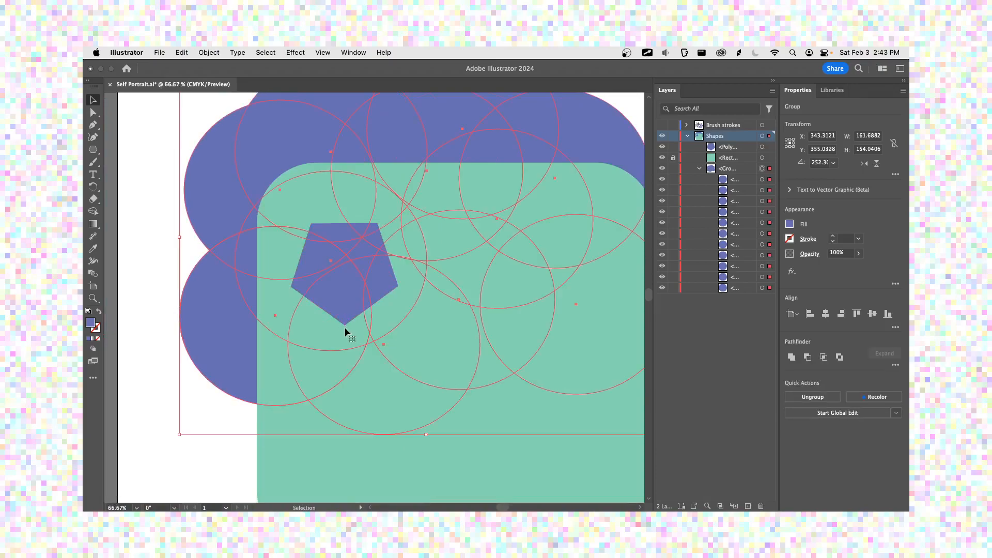
left_click(700, 169)
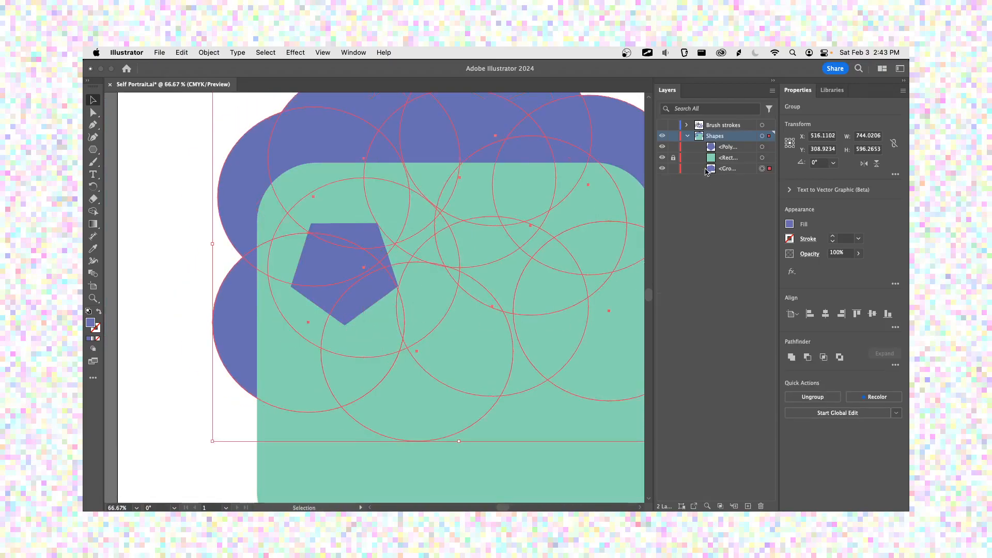
left_click(673, 169)
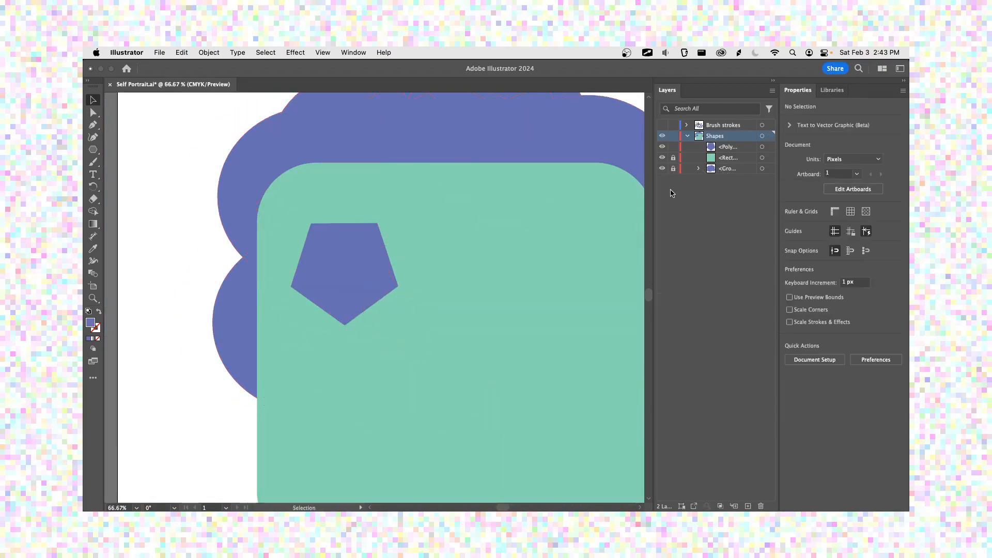
- Select the purple pentagon on the face and increase its number of sides to seven
left_click(392, 279)
mouse_move(355, 329)
left_mouse_down()
mouse_move(385, 335)
mouse_move(320, 315)
mouse_move(450, 352)
mouse_move(376, 338)
mouse_move(406, 349)
mouse_move(290, 312)
mouse_move(352, 334)
mouse_move(339, 330)
left_mouse_up()
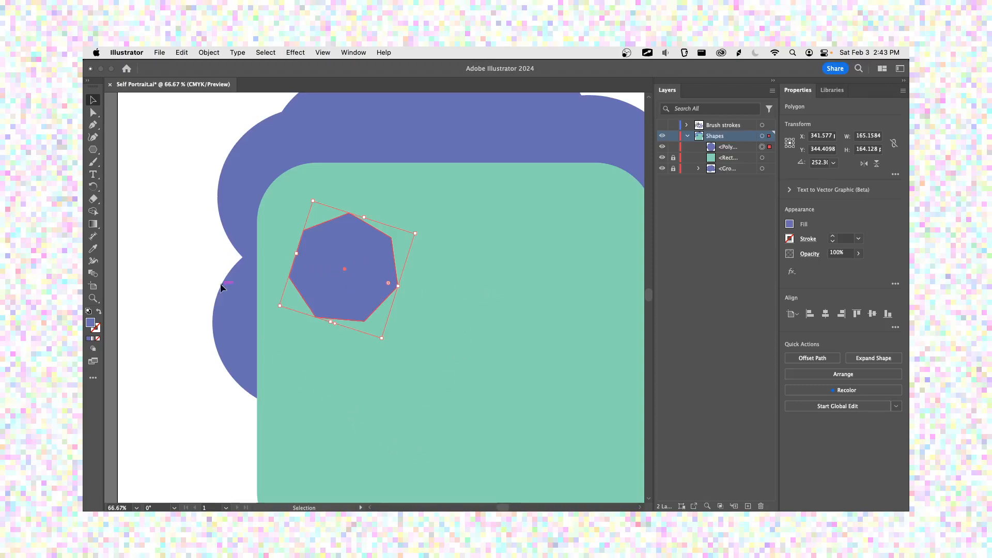
left_click(732, 147)
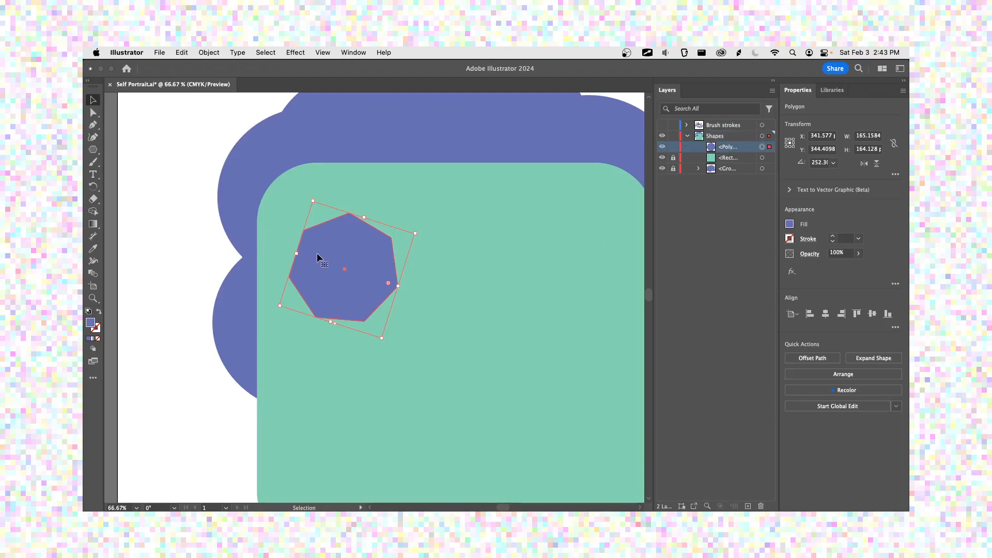
- Duplicate the seven-sided eye polygon and place the copy on the right side of the face as the second eye
left_click(100, 117)
left_click(94, 102)
left_click_drag(348, 275, 381, 272)
key("space")
left_click_drag(449, 332, 372, 316)
left_click_drag(315, 280, 491, 306)
key("space")
left_click_drag(393, 388, 410, 326)
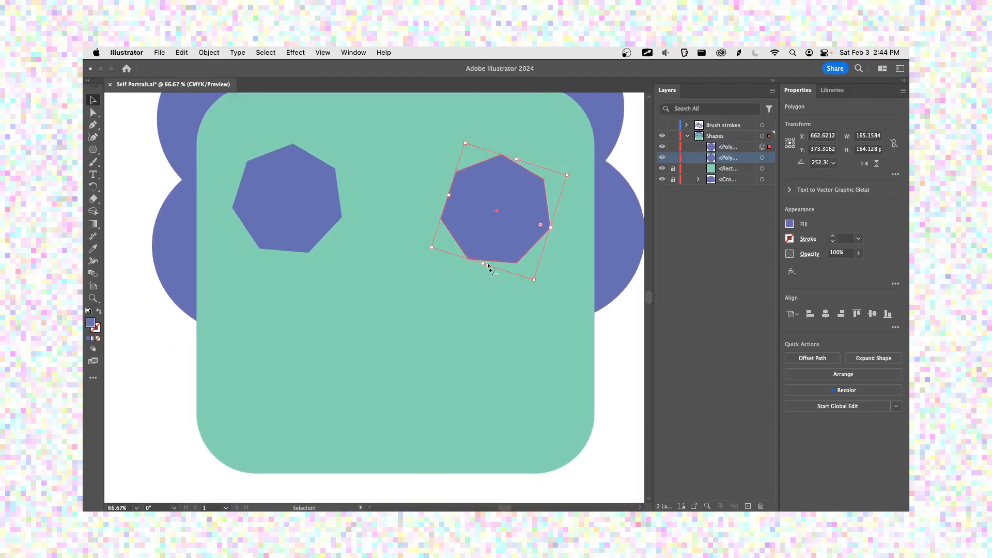
- Increase the right eye polygon to eight sides, deselect it and save the document
left_click_drag(487, 265, 482, 264)
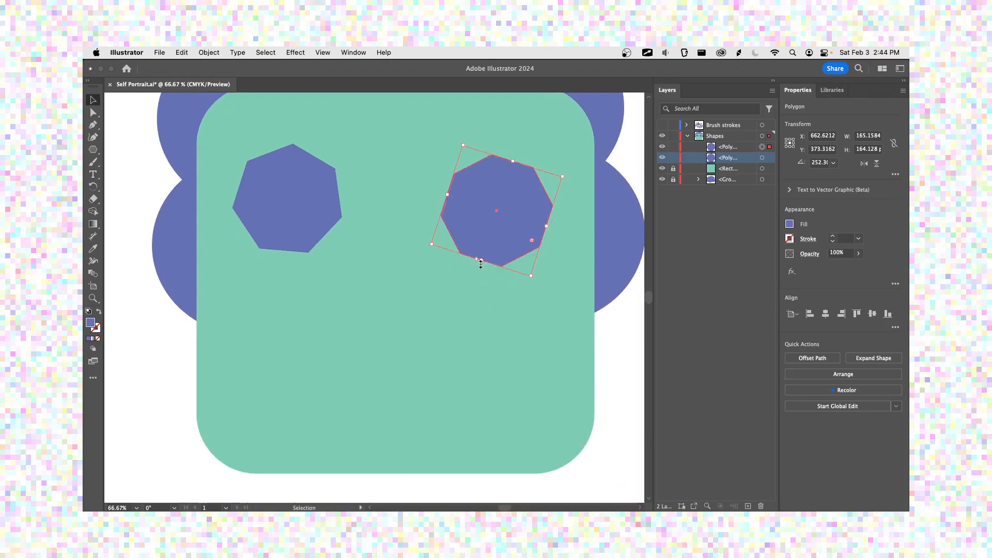
left_click(127, 133)
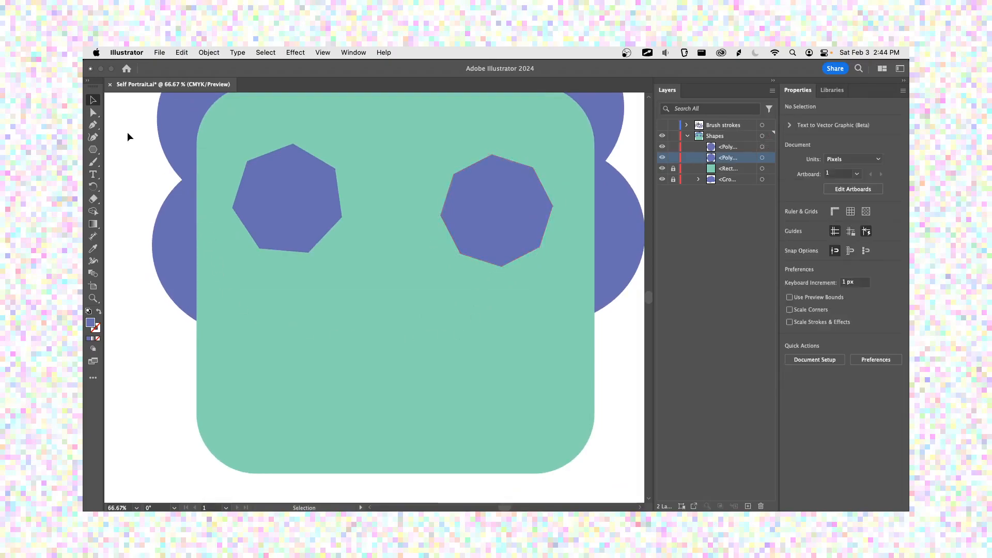
key("super+s")
- Draw a five-pointed star about 190 px wide with the Star tool, below and between the eyes
left_click_drag(291, 246, 310, 326)
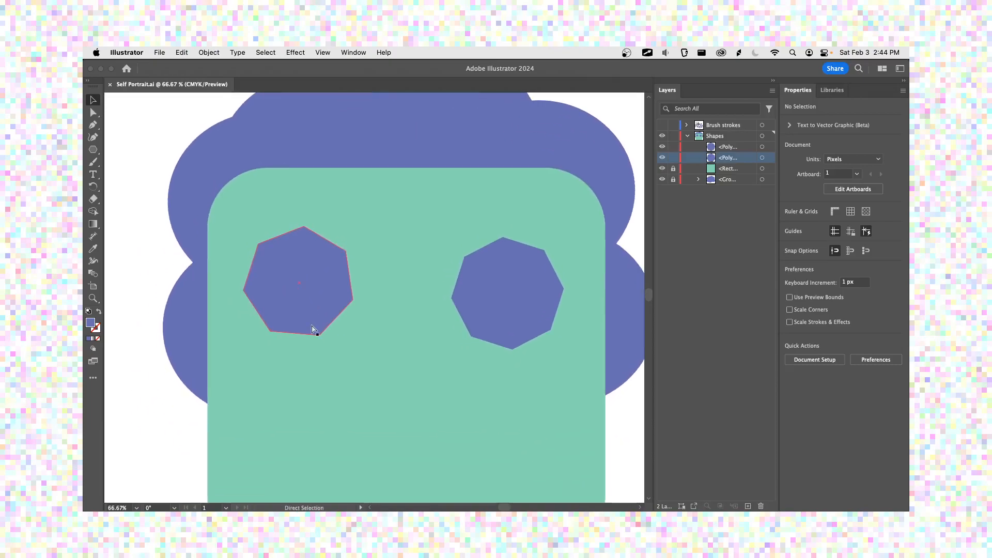
left_click_drag(381, 368, 379, 323)
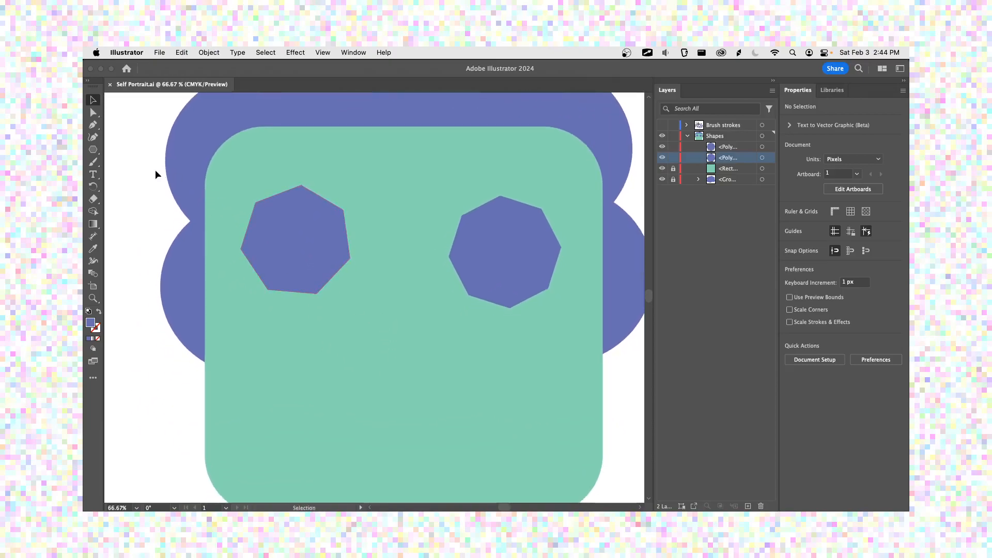
left_click(93, 149)
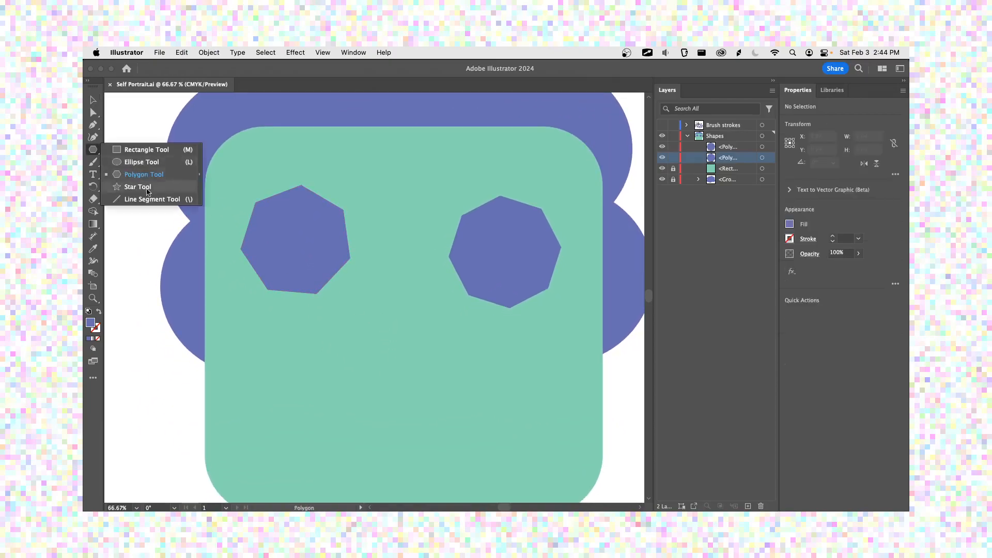
left_click(149, 192)
left_click_drag(370, 344, 419, 340)
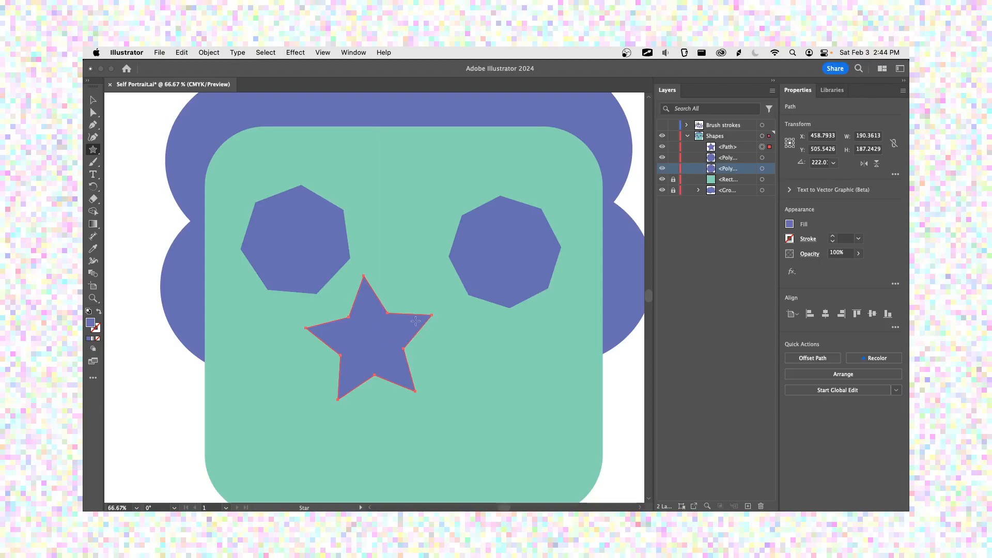
- Enlarge the star to about 211 by 208 px and move it down to the mouth area of the face
key("v")
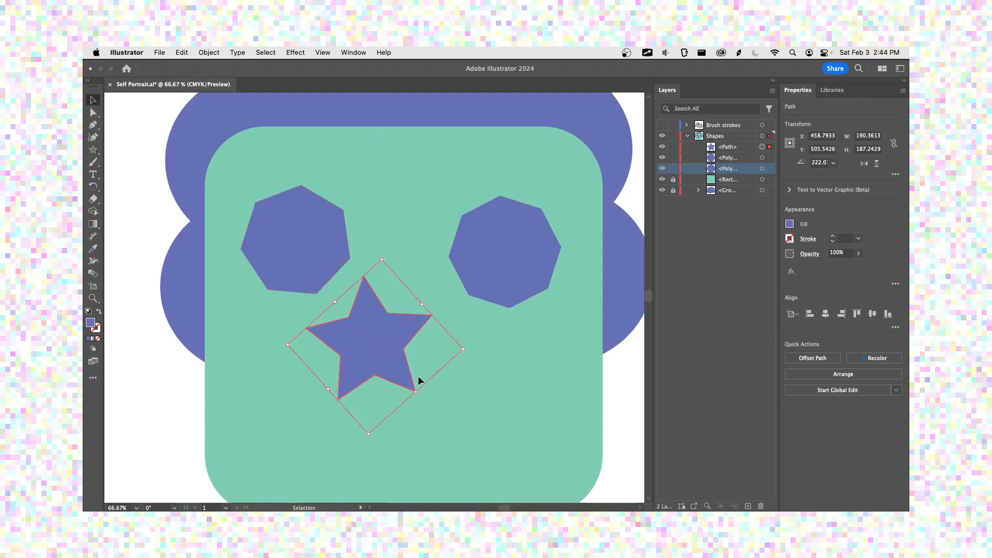
left_click_drag(369, 434, 371, 386)
left_click(368, 417)
left_click(350, 328)
left_click_drag(314, 322, 246, 322)
left_click_drag(347, 317, 399, 399)
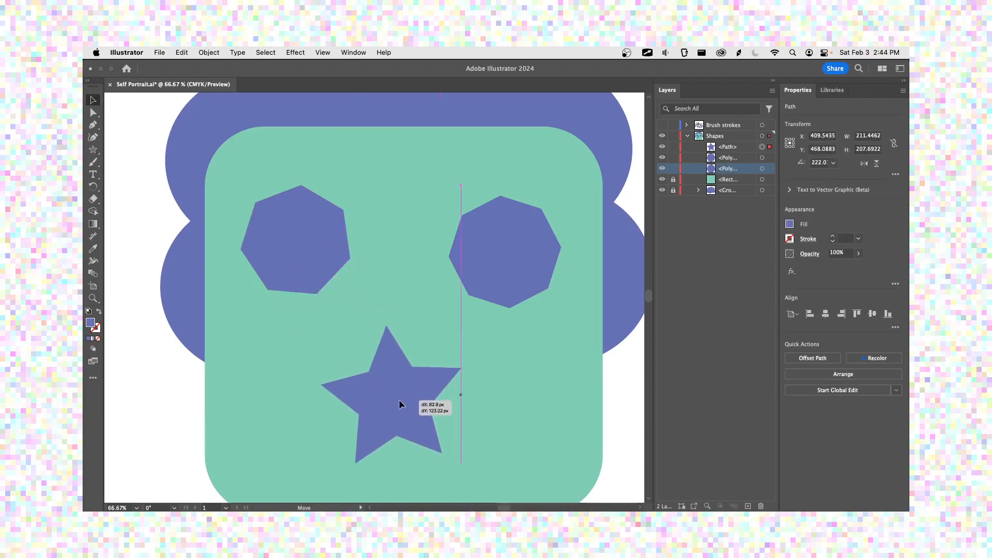
scroll(449, 335, "down", 5)
scroll(449, 334, "right", 3)
- Rotate the star to an angle of about 164° and adjust its position in the lower part of the face
mouse_move(339, 327)
left_mouse_down()
mouse_move(376, 332)
mouse_move(339, 328)
left_mouse_up()
left_click_drag(474, 351, 464, 443)
left_click_drag(467, 435, 432, 452)
left_click_drag(353, 352, 355, 360)
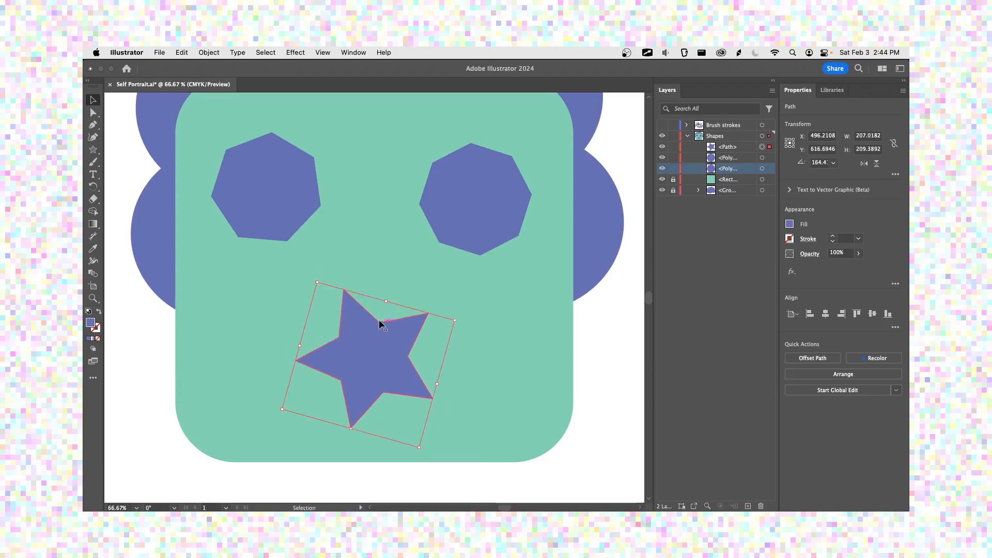
left_click(203, 53)
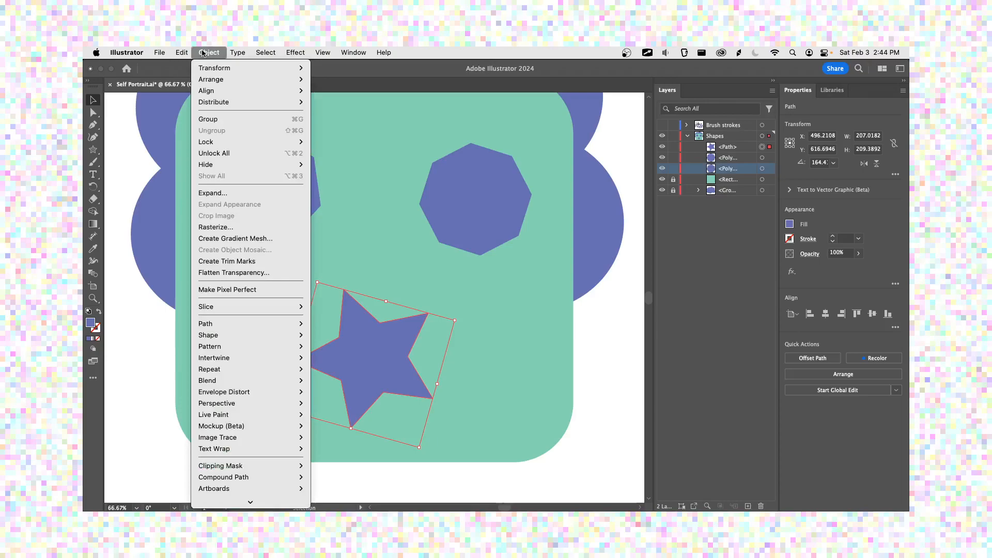
left_click(209, 194)
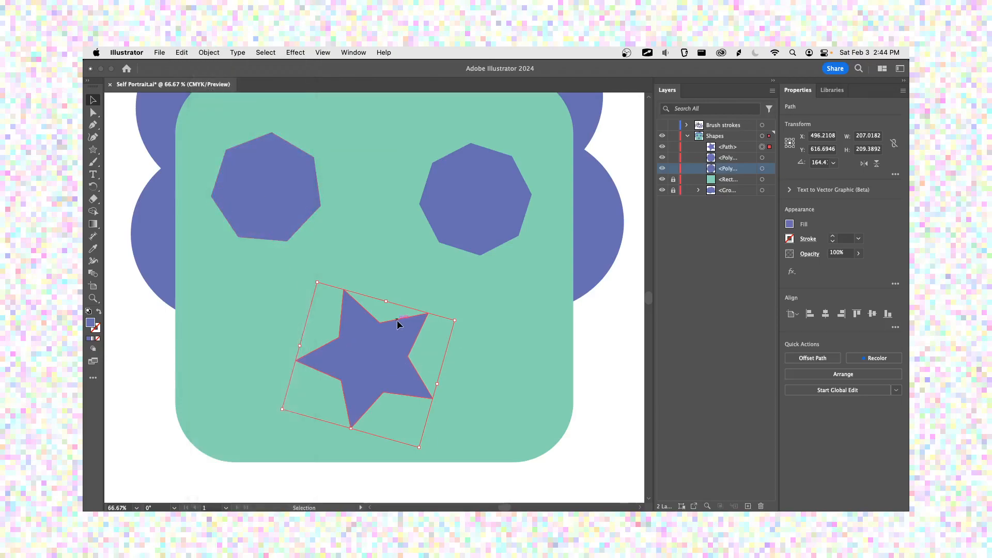
- Stretch the star into a wide, flat mouth about 279 by 131 px, rotated nearly level and centered below the eyes
left_click_drag(316, 283, 263, 317)
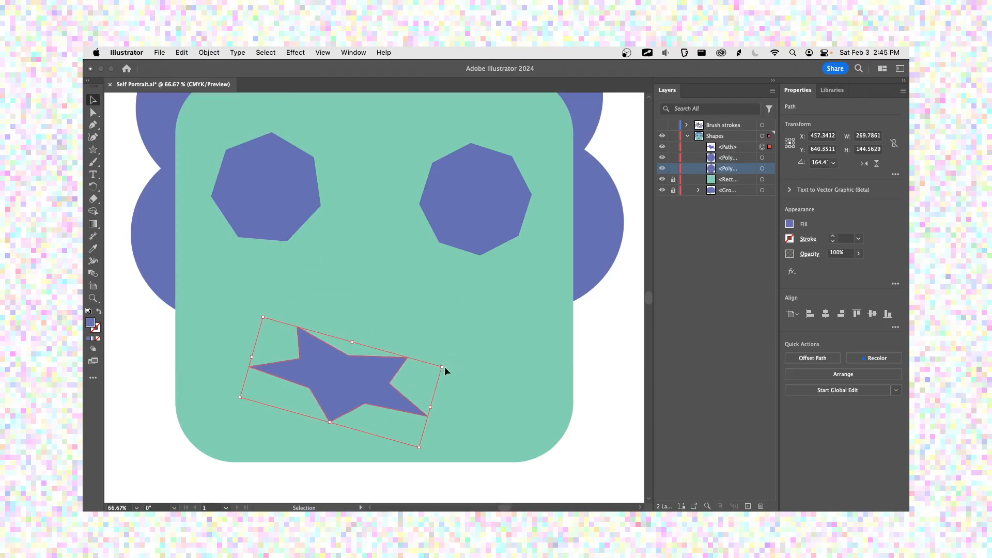
mouse_move(447, 367)
left_mouse_down()
mouse_move(454, 354)
mouse_move(446, 348)
left_mouse_up()
left_click_drag(365, 372, 392, 365)
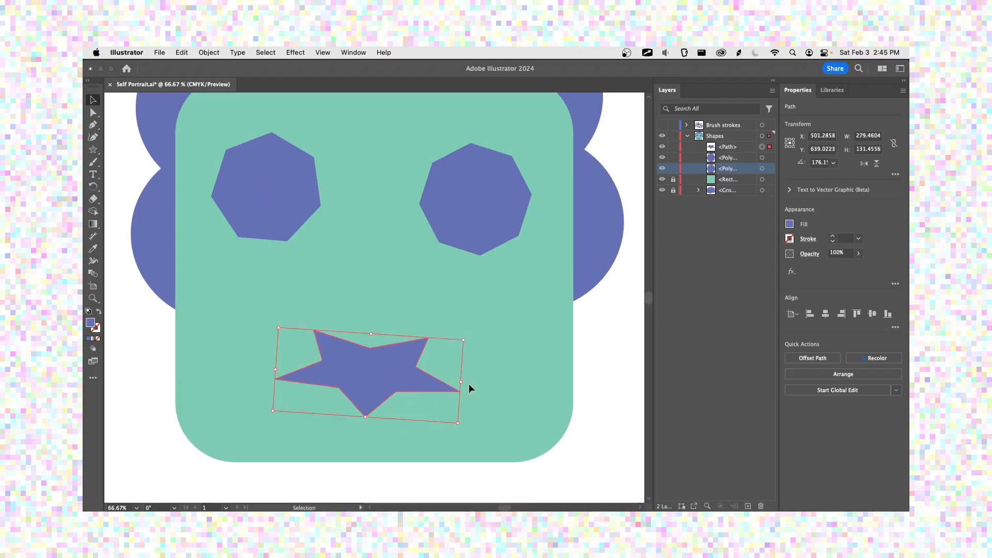
- Deselect the star mouth and save the document
left_click(725, 238)
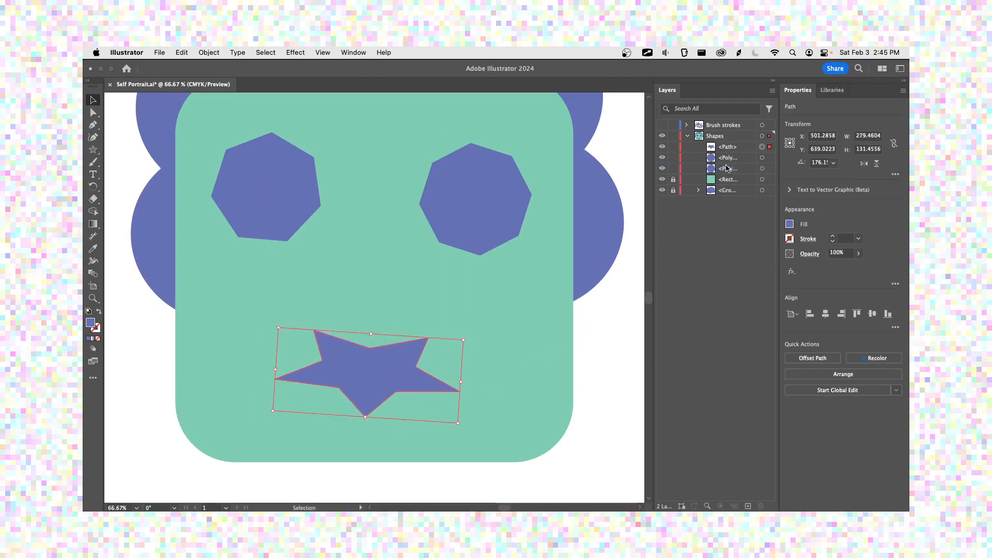
left_click(737, 170)
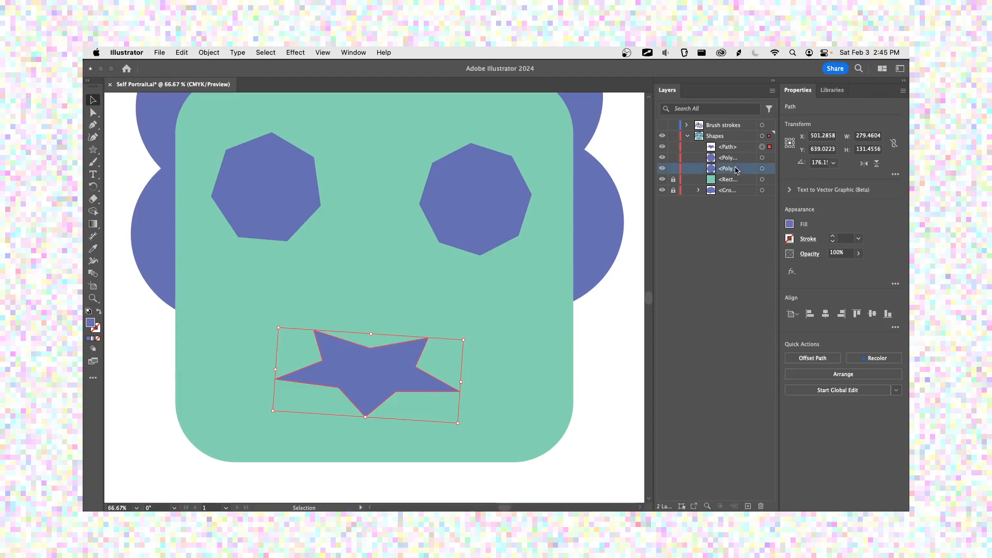
left_click(439, 287)
key("super+s")
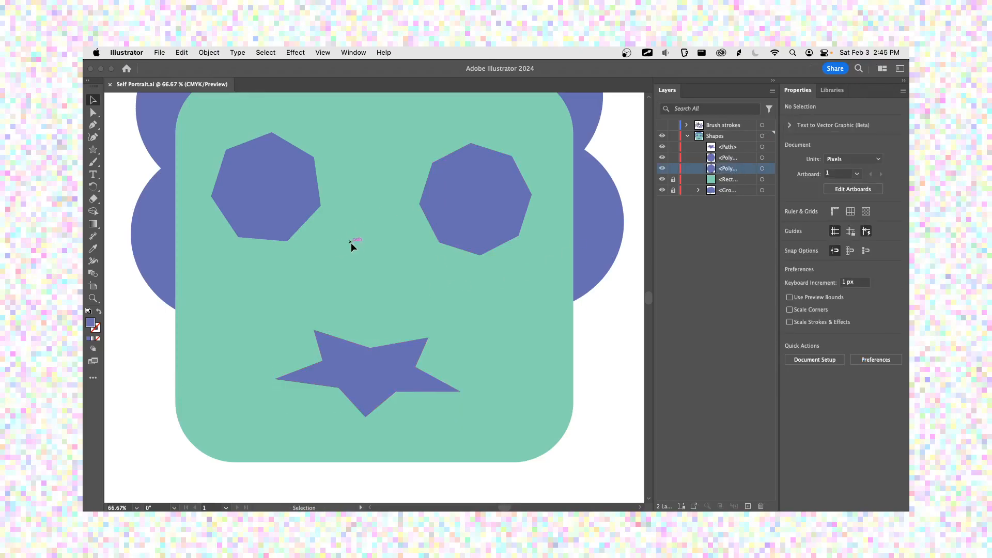
scroll(342, 278, "up", 1)
key("super+minus")
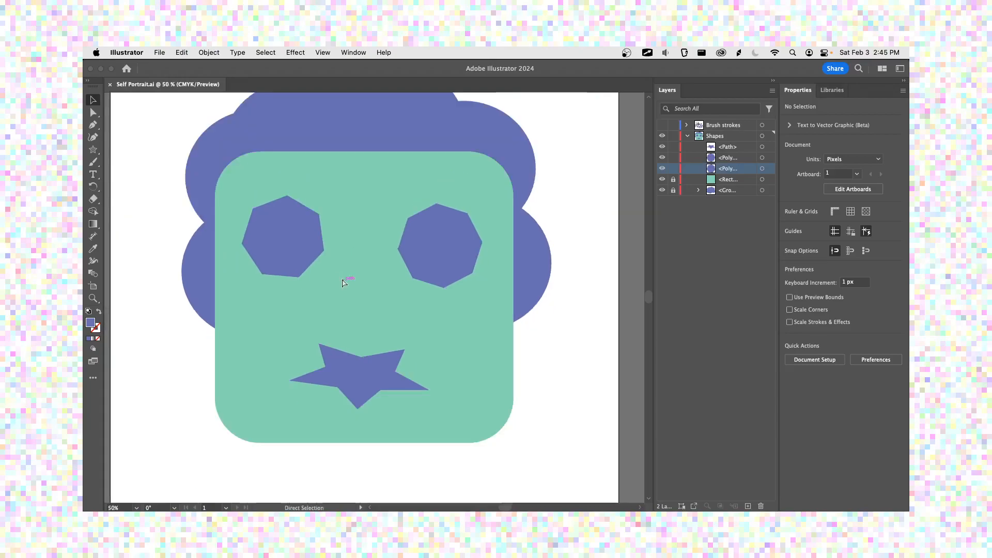
scroll(342, 283, "down", 1)
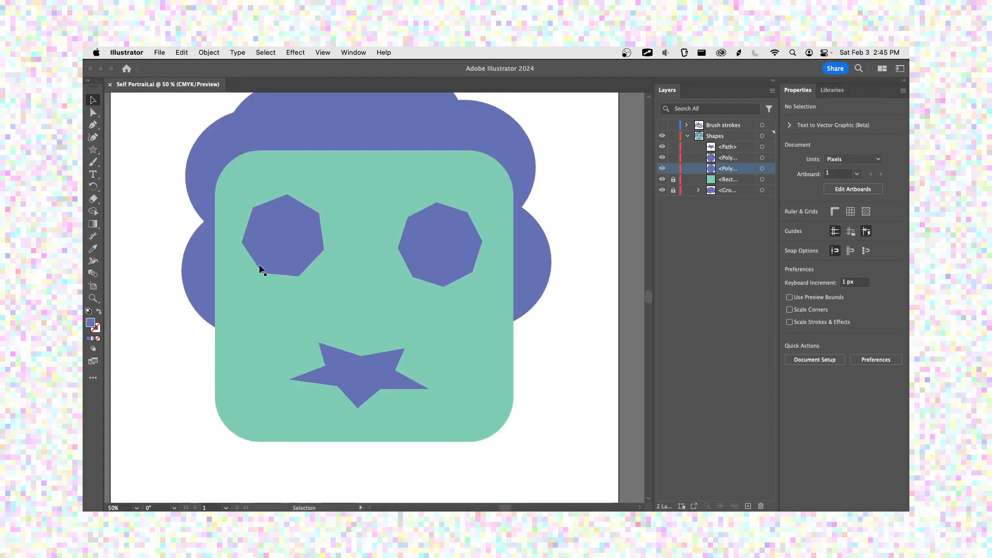
left_click(94, 157)
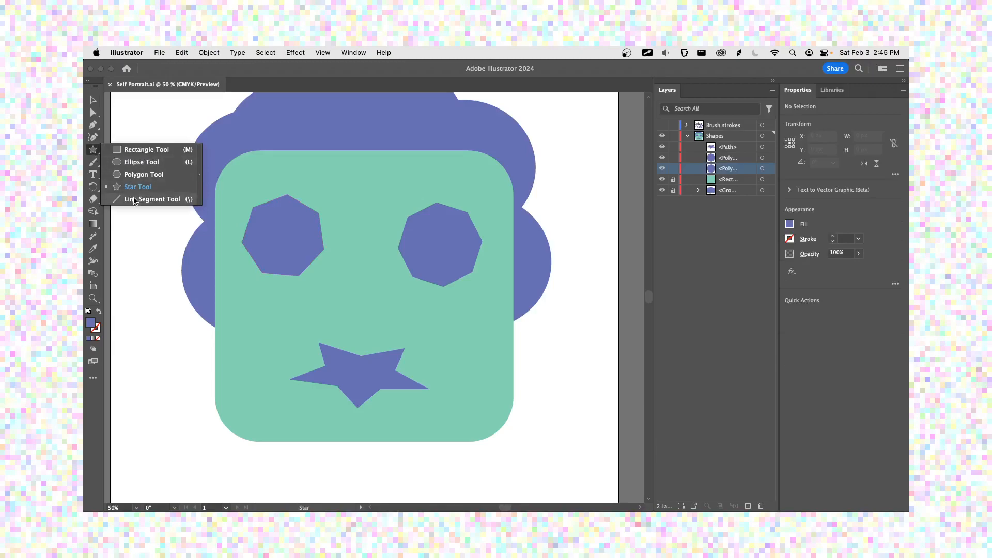
left_click(127, 150)
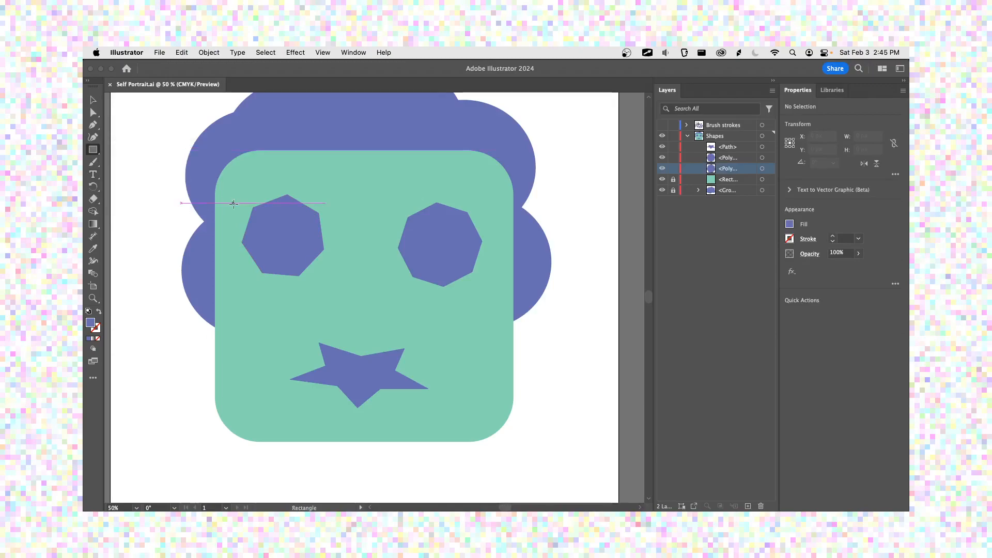
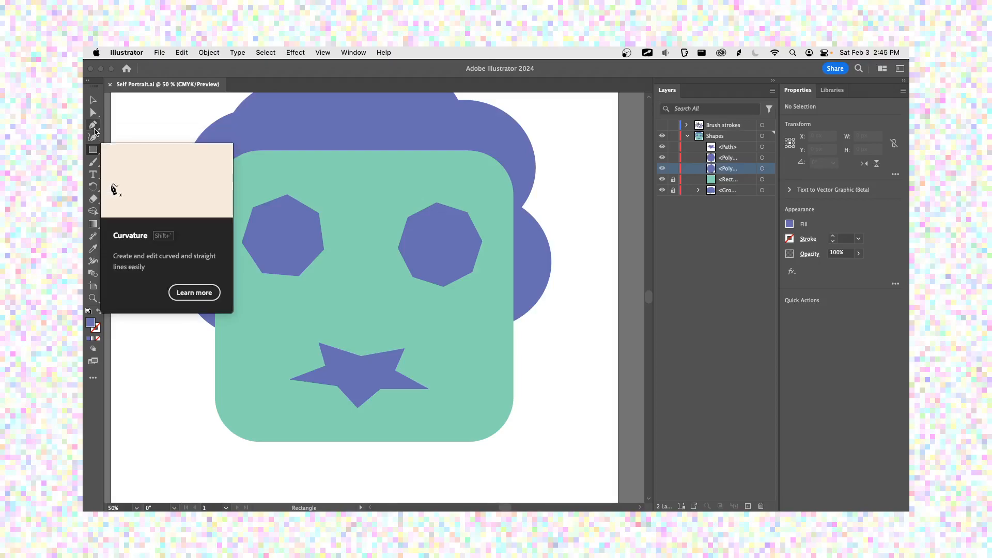
- Activate the Pen tool and set its fill to none
left_click(94, 125)
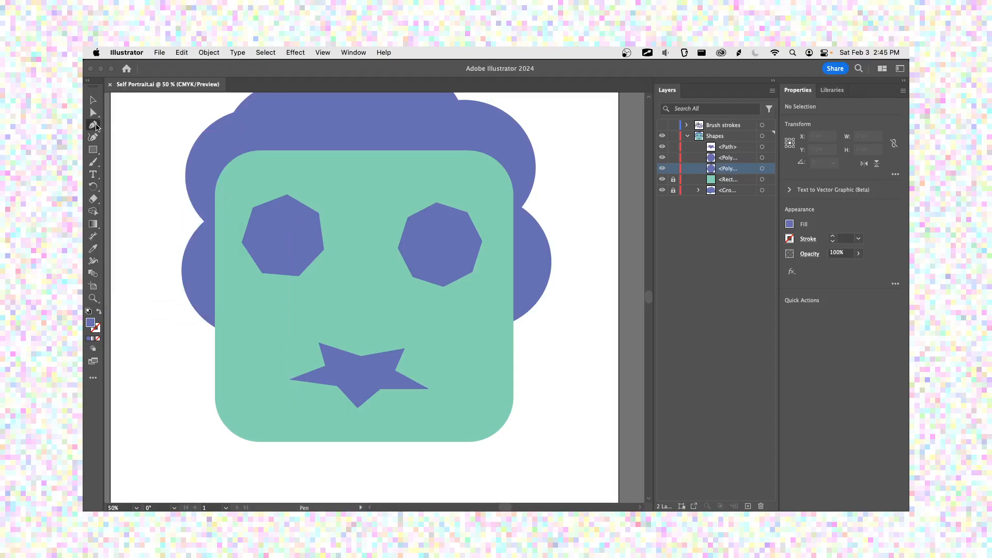
left_click(791, 224)
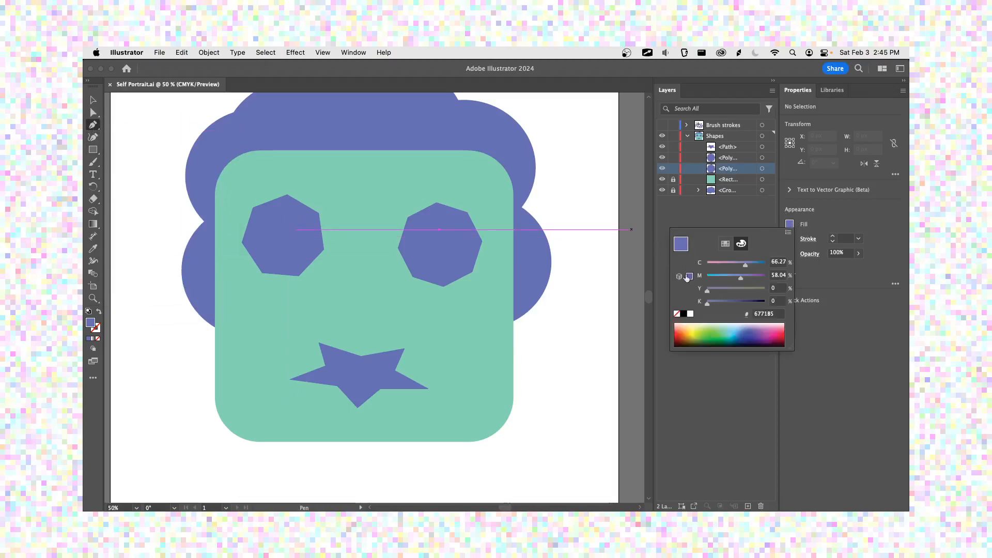
left_click(678, 313)
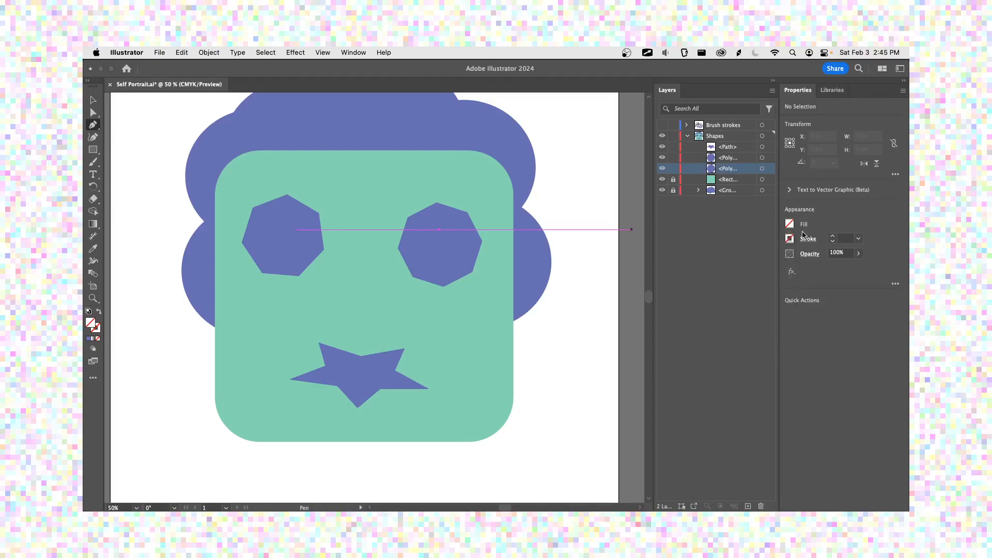
- Set the stroke color to the light green 78C79C using the CMYK color mixer
left_click(790, 239)
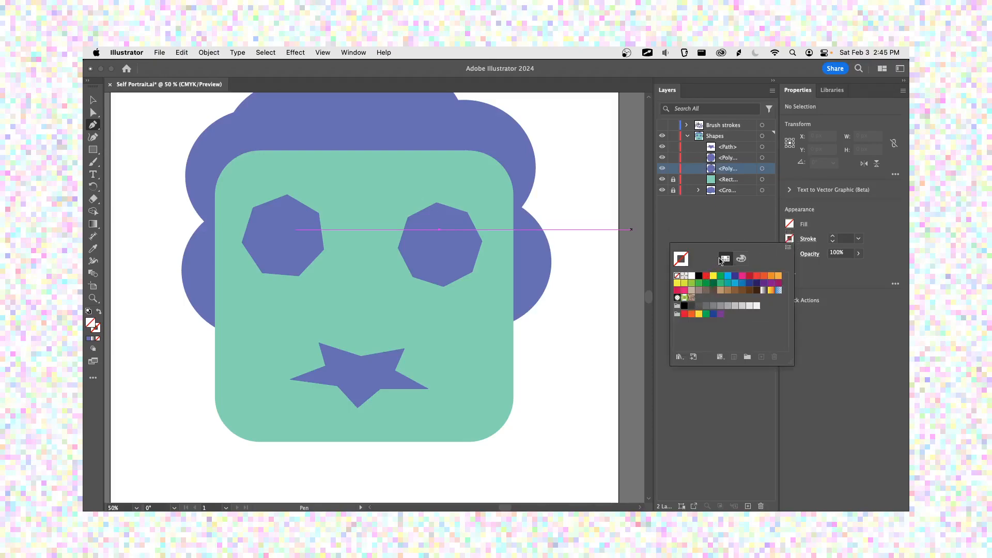
left_click(705, 276)
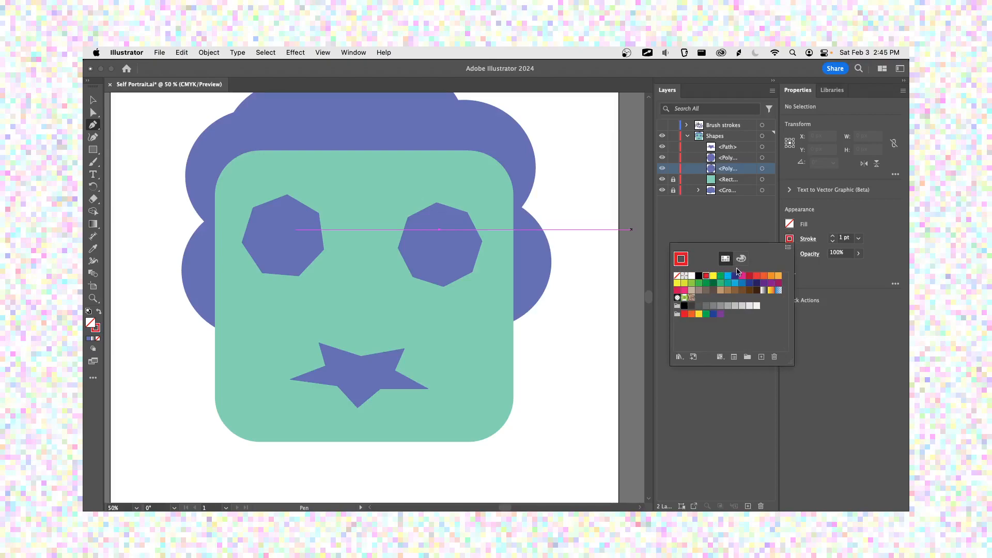
left_click(741, 259)
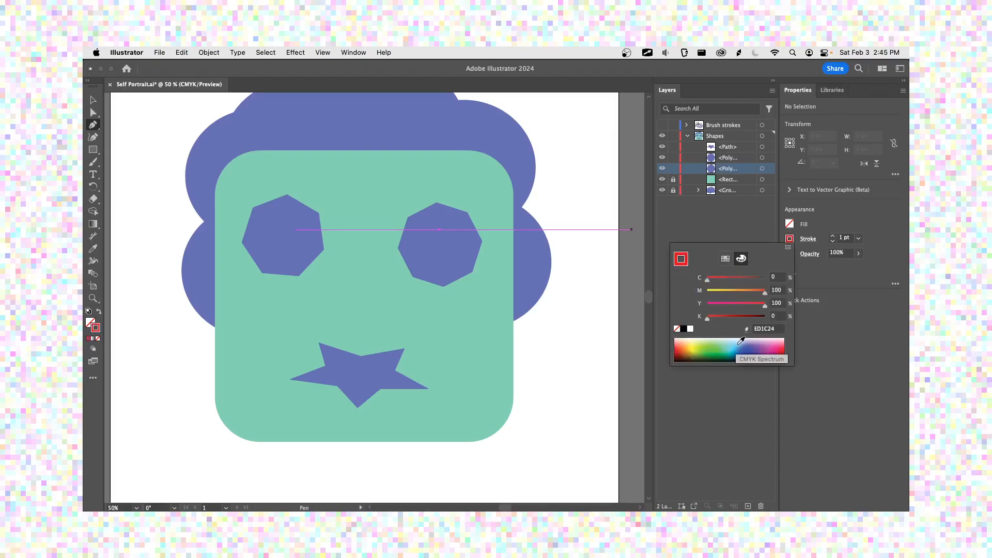
left_click(718, 346)
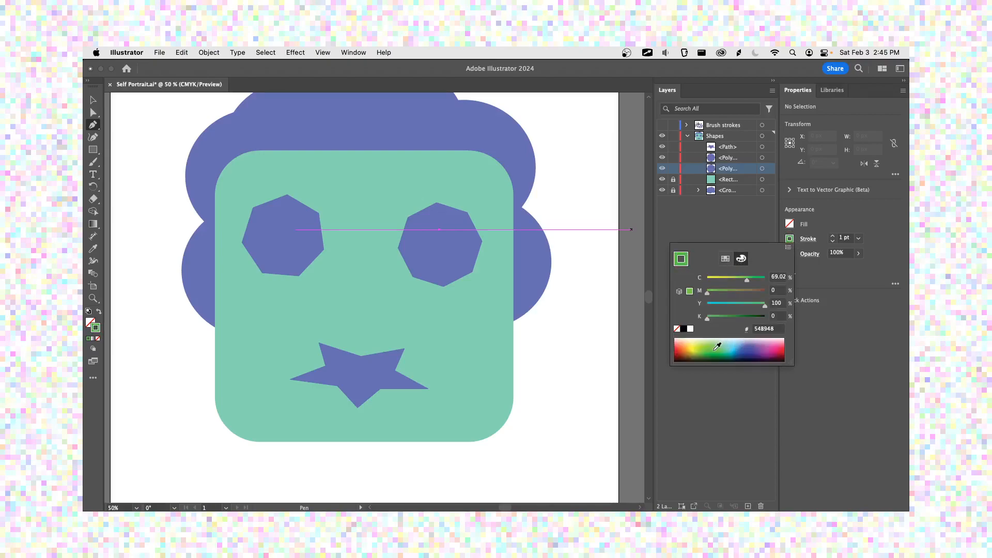
left_click_drag(712, 346, 725, 343)
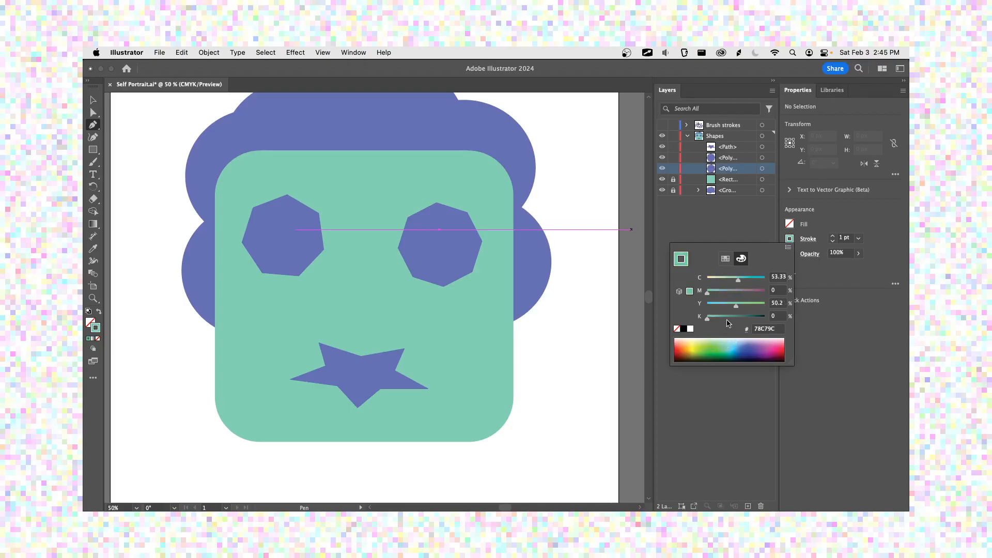
- Set the stroke color to green 7EC9A5 from the CMYK spectrum and the stroke weight to 6 pt
left_click(713, 345)
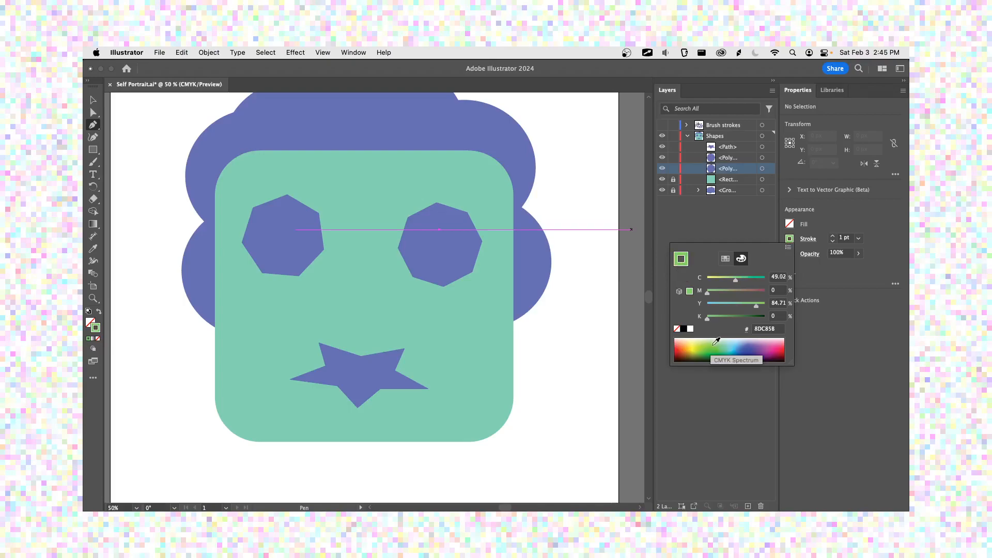
left_click(713, 346)
left_click_drag(709, 351, 722, 345)
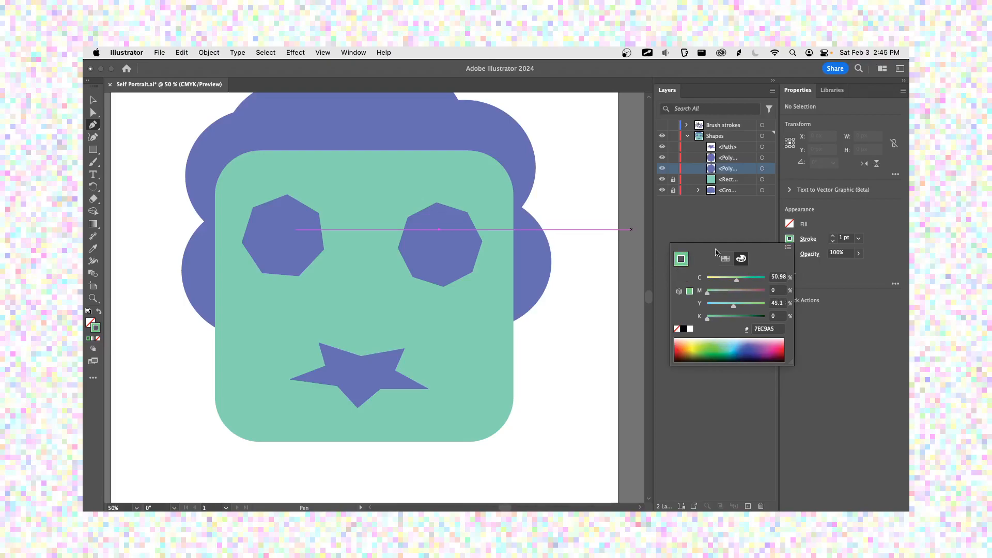
left_click(834, 237)
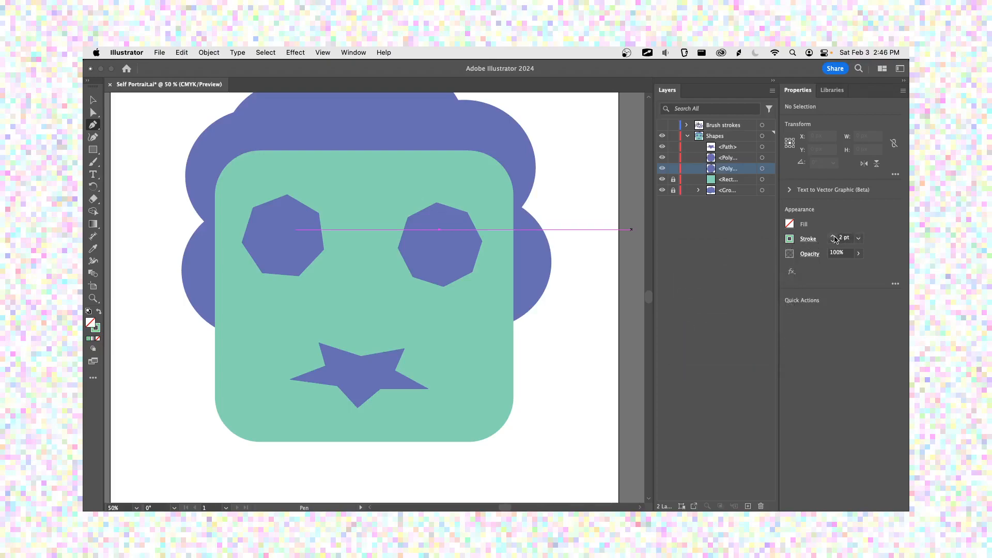
left_click(834, 236)
- Draw a closed, angular ten-point nose outline about 195 by 150 px between the eyes and mouth with the Pen tool
left_click(367, 273)
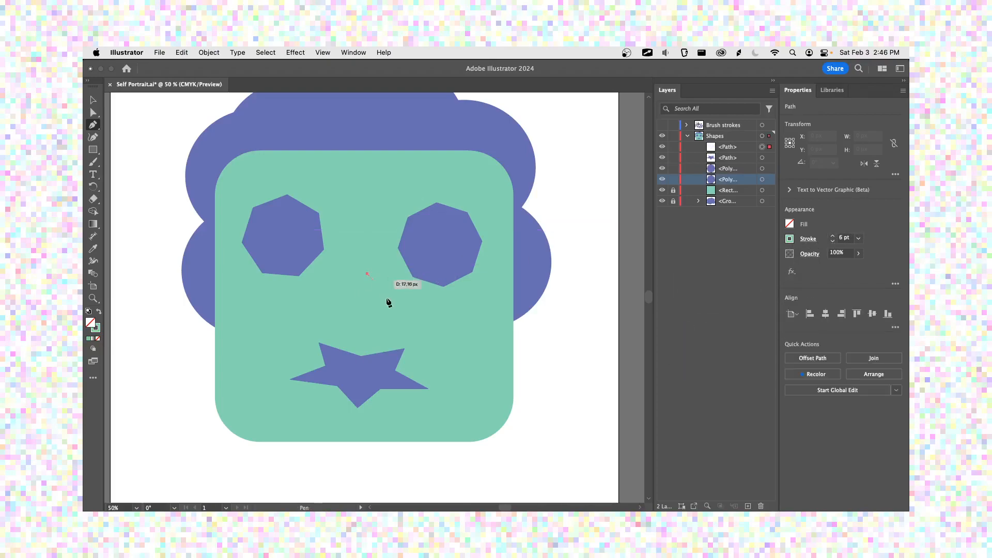
left_click(417, 308)
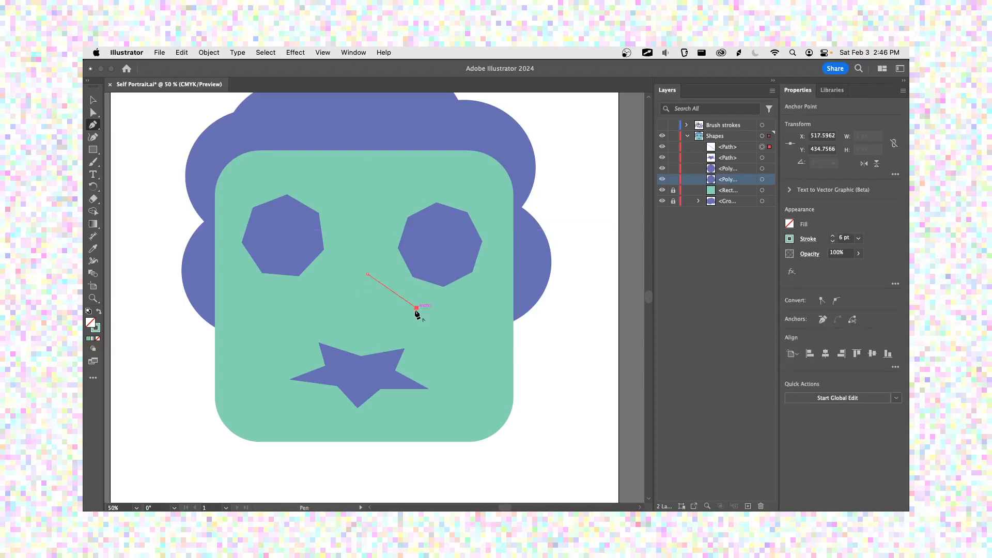
left_click(372, 323)
left_click(319, 311)
left_click(349, 296)
left_click(376, 304)
left_click(370, 292)
left_click(359, 274)
left_click(364, 249)
left_click(379, 253)
left_click(368, 273)
left_click(93, 100)
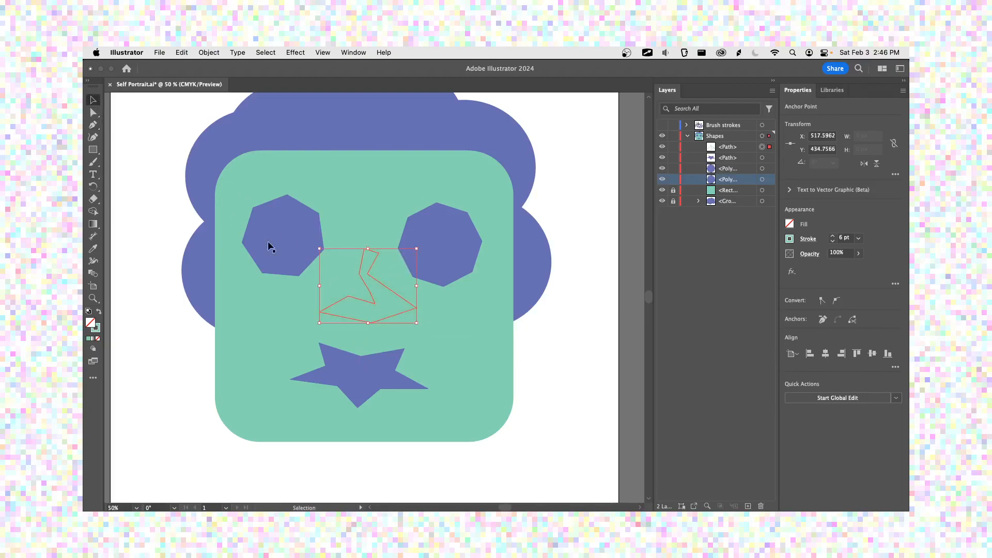
left_click(563, 360)
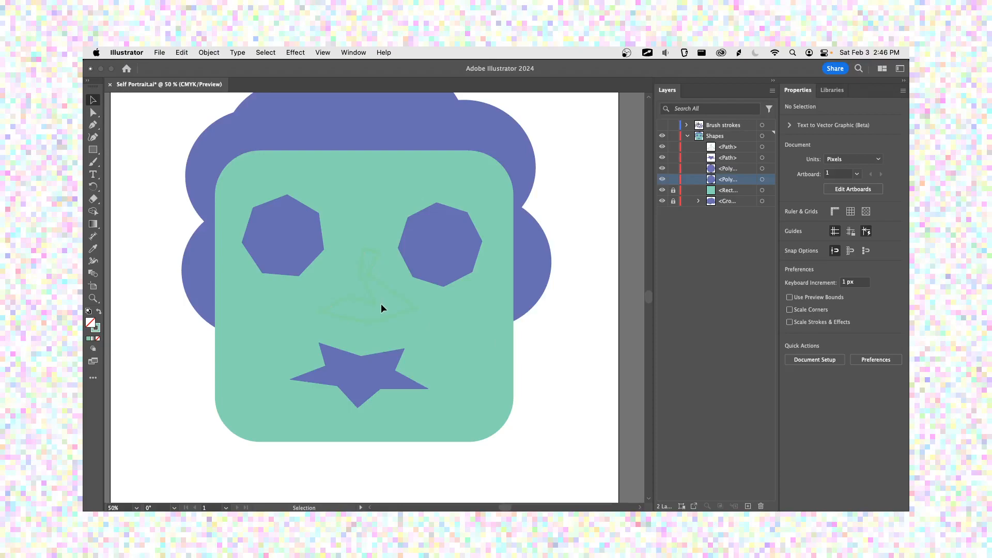
- Give the nose outline a bright blue 4CC4F2 stroke with a weight of 11 pt
left_click(369, 305)
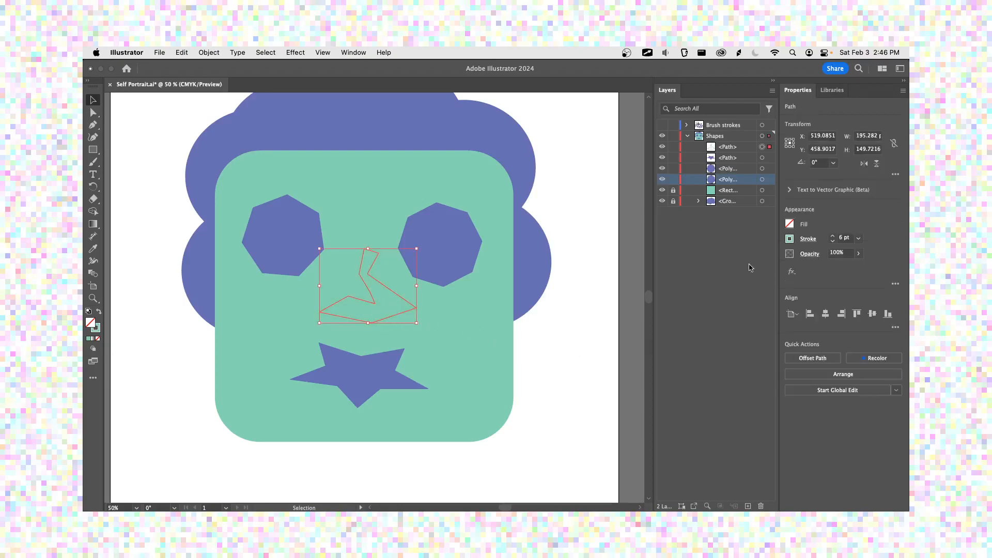
left_click(790, 239)
left_click(734, 338)
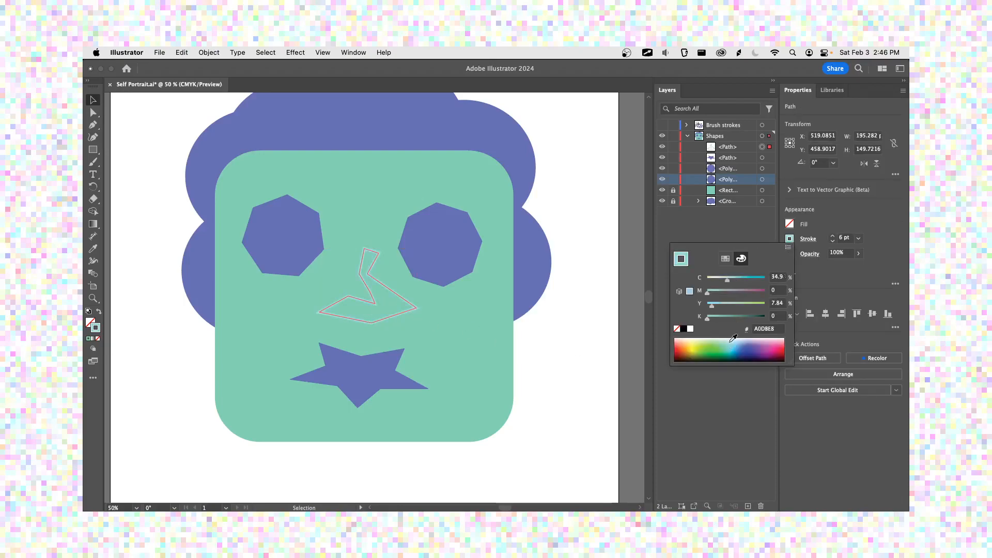
left_click(738, 342)
left_click(852, 268)
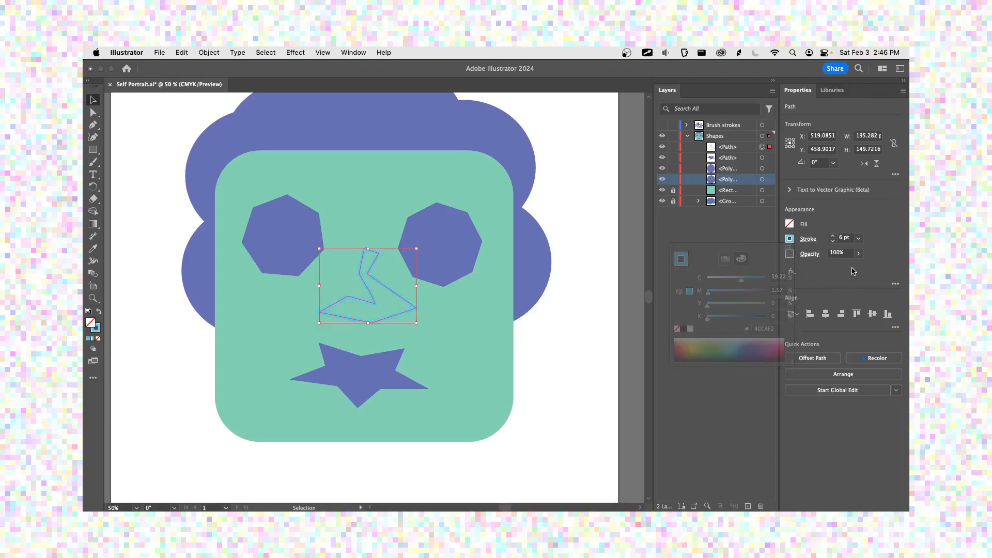
left_click(834, 236)
left_click(834, 236)
left_click(833, 236)
left_click(556, 296)
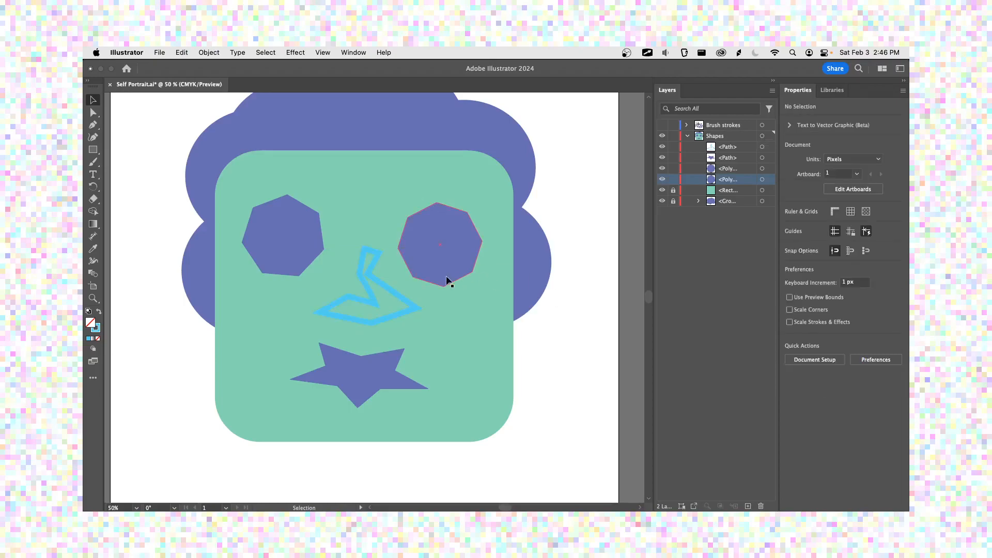
- Shift the nose outline slightly down and left, and round its right, left and upper-left nostril corners with Direct Selection
left_click_drag(412, 308, 402, 312)
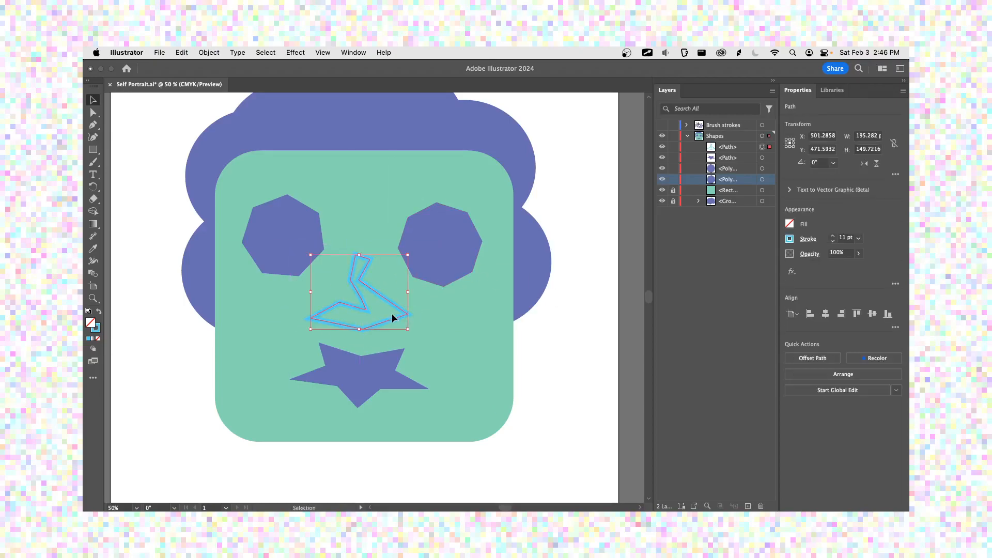
scroll(390, 309, "up", 5)
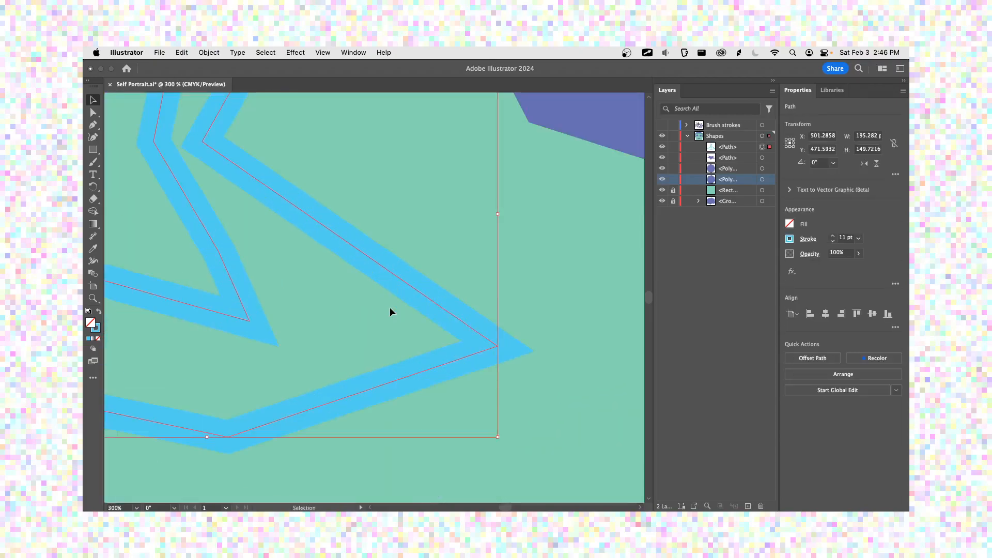
scroll(389, 309, "down", 1)
key("super+shift+a")
left_click(457, 328)
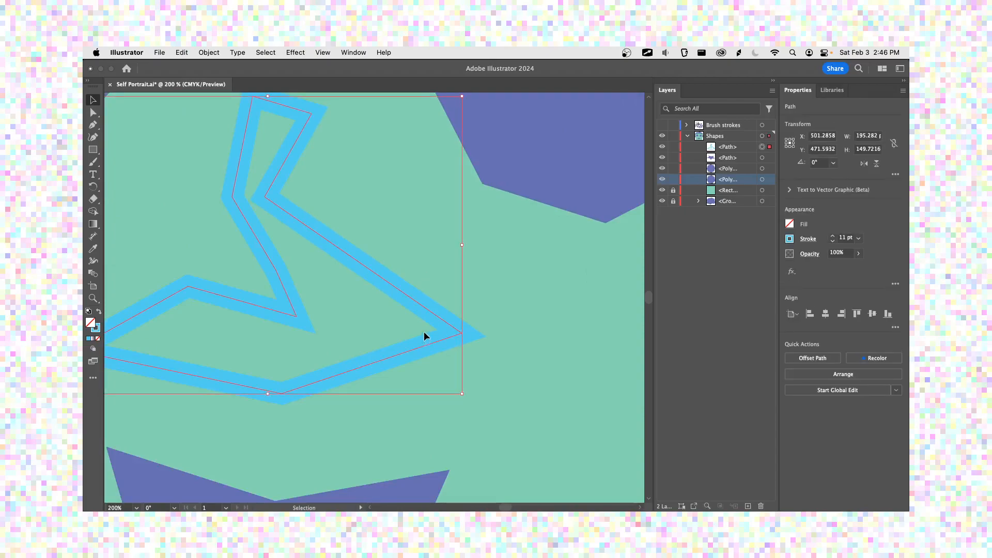
key("a")
left_click_drag(463, 333, 223, 288)
left_click_drag(290, 301, 451, 309)
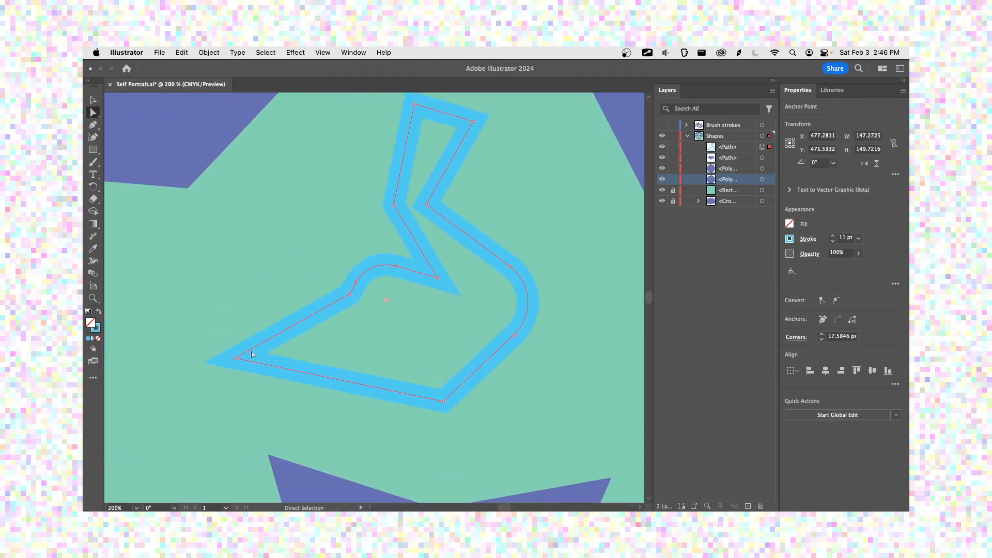
left_click(239, 358)
left_click_drag(244, 357, 324, 355)
left_click(479, 272)
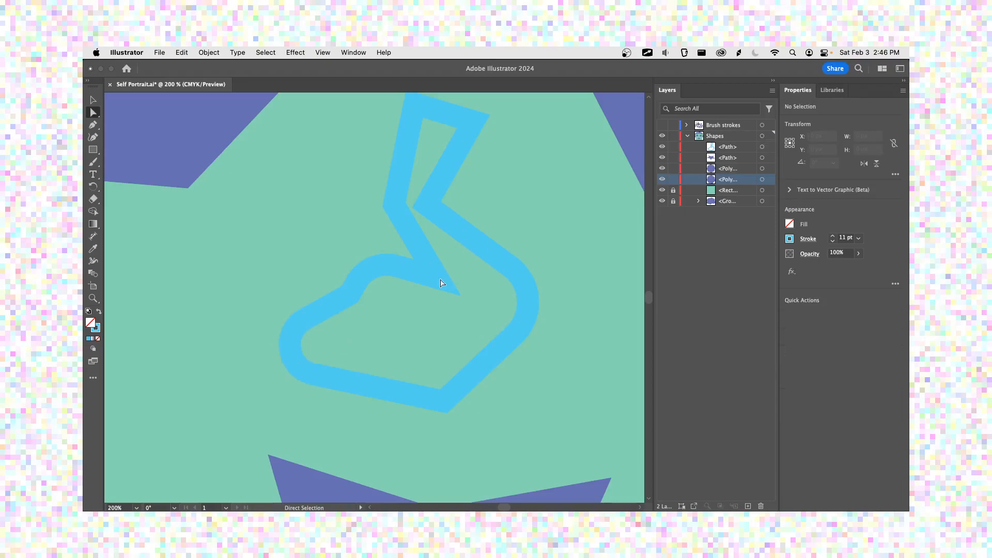
- Reshape the inner notch on the nose's left side by moving its anchor points, and round the two corners of the bridge
left_click_drag(442, 282, 433, 252)
left_click_drag(516, 242, 502, 254)
left_click_drag(413, 264, 364, 199)
left_click(405, 127)
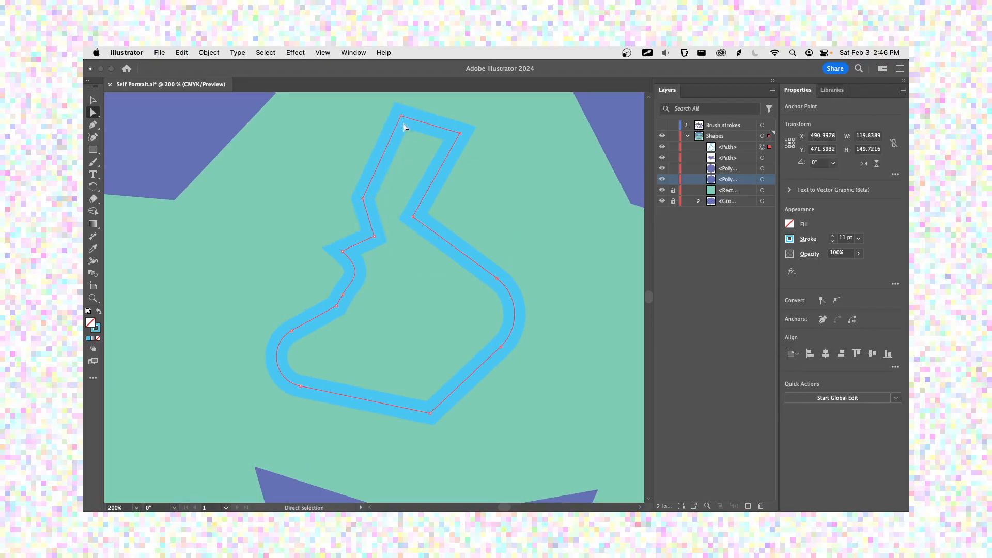
left_click_drag(407, 124, 427, 161)
left_click(513, 225)
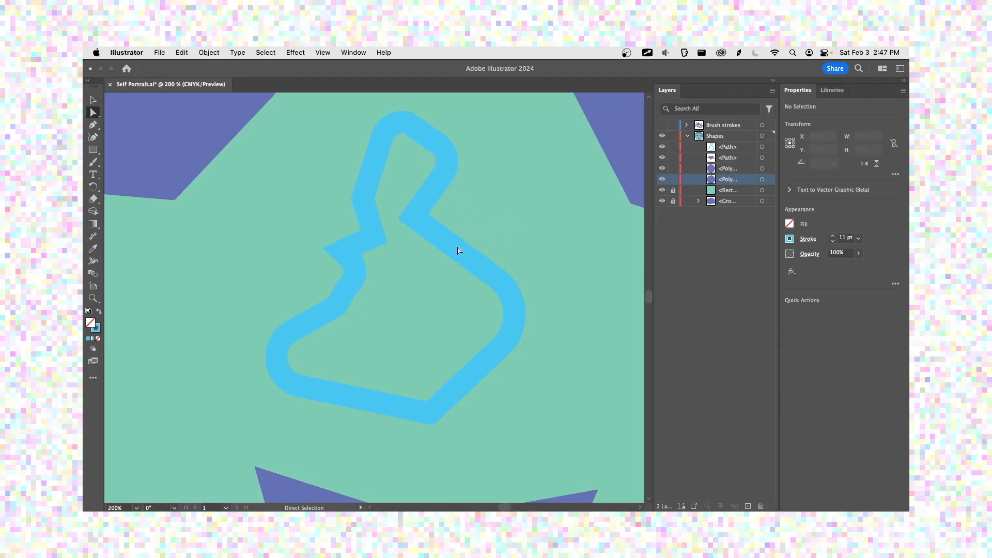
- Fill the nose with the same blue as its stroke, 4CC4F2, and save the document
left_click(469, 263)
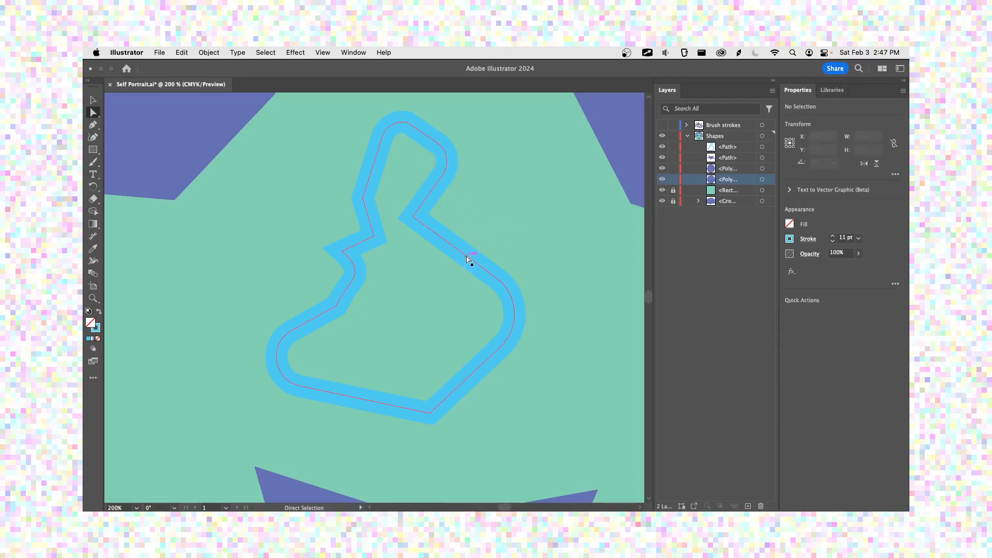
left_click(790, 224)
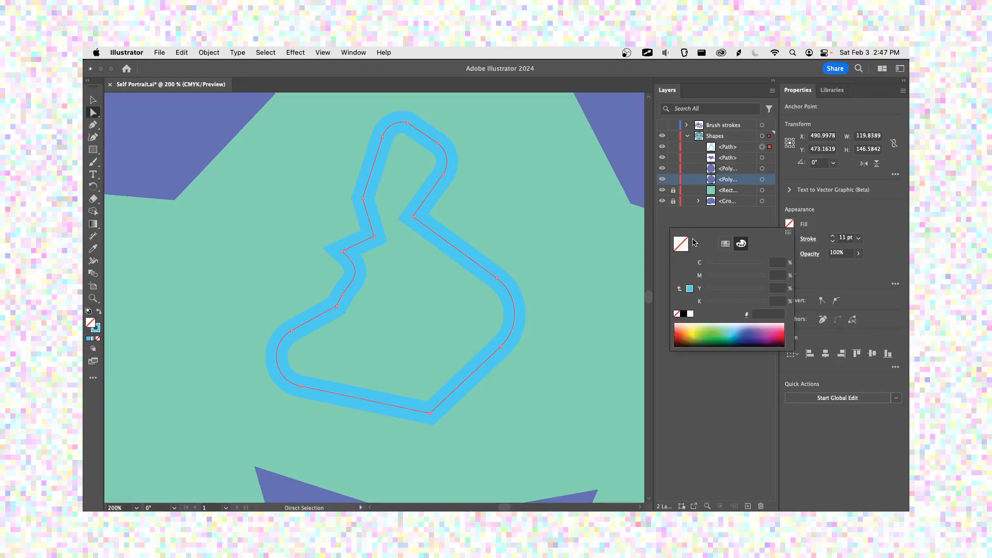
left_click(689, 289)
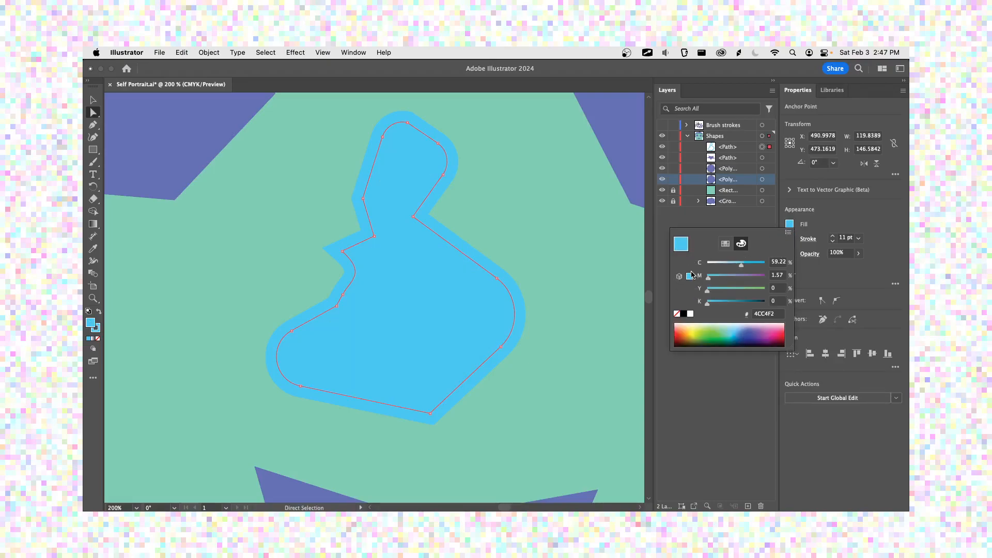
left_click(830, 216)
left_click(558, 245)
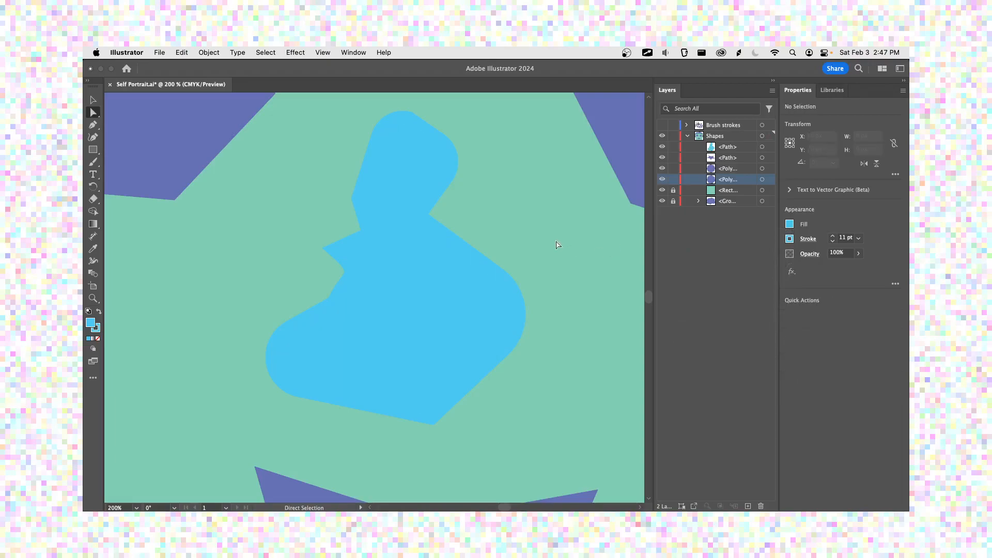
key("cmd+s")
- Delete the blue nose and draw a jagged, open nine-point shape across the middle of the face with the Pen tool
left_click(412, 275)
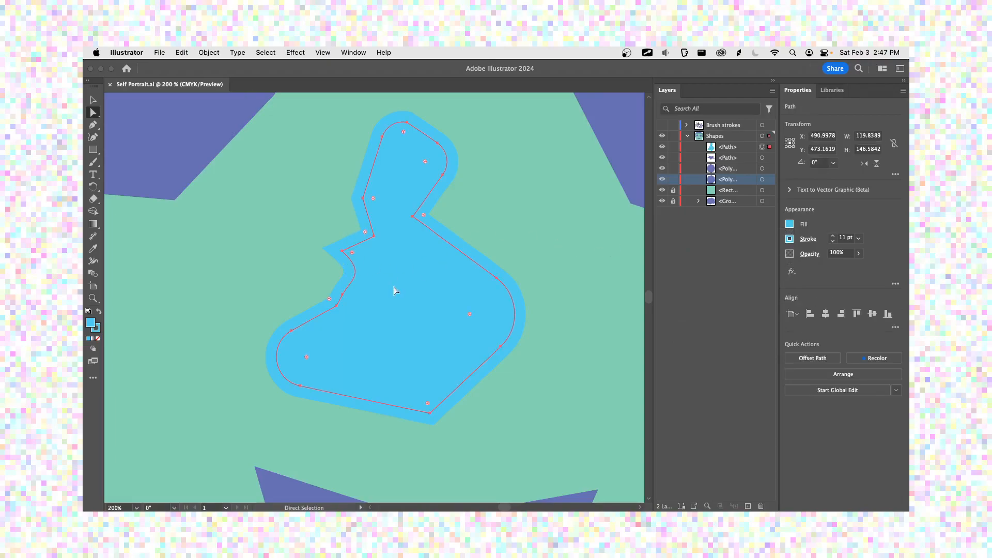
key("Delete")
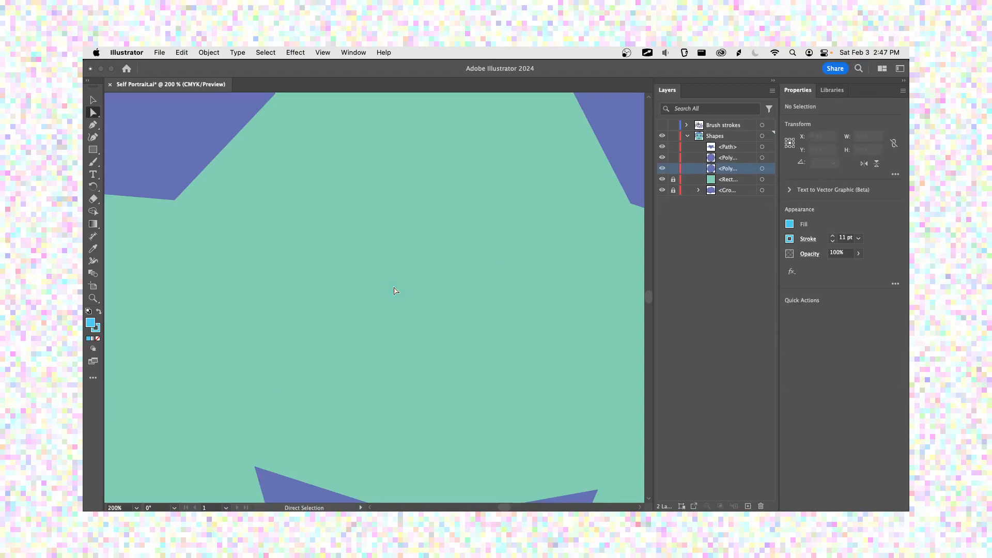
left_click(93, 125)
left_click(349, 198)
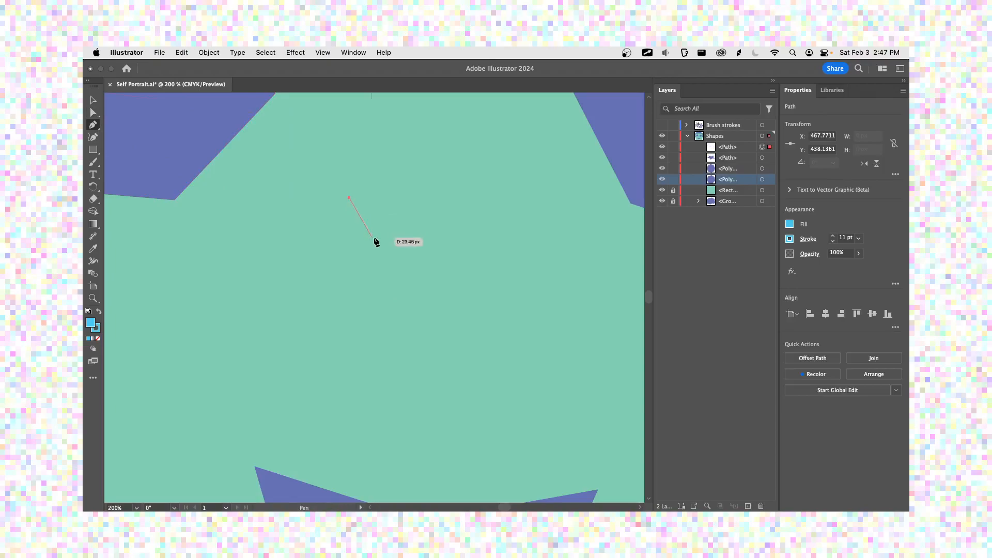
left_click(480, 200)
left_click(467, 271)
left_click(371, 334)
left_click(292, 328)
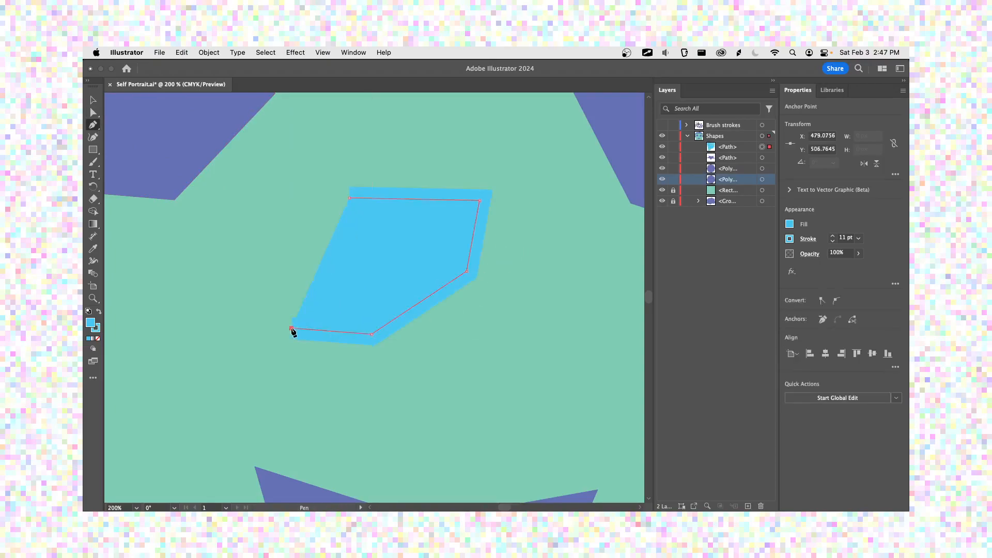
left_click(237, 295)
left_click(170, 334)
left_click(142, 269)
left_click(178, 226)
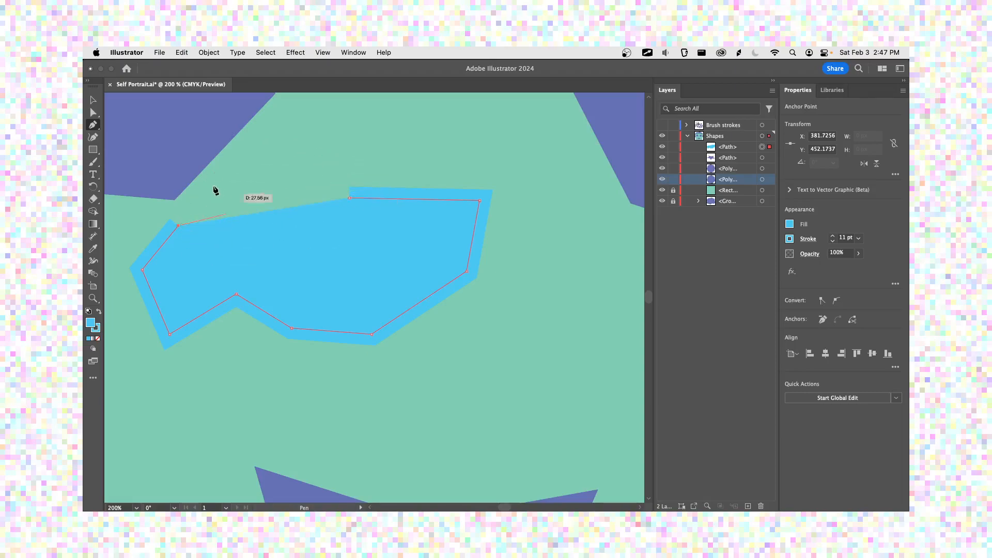
key("Escape")
- Draw a second open five-point shape, about 60 by 77 px, overlapping the right end of the first one
left_click(505, 159)
left_click(536, 212)
left_click(498, 298)
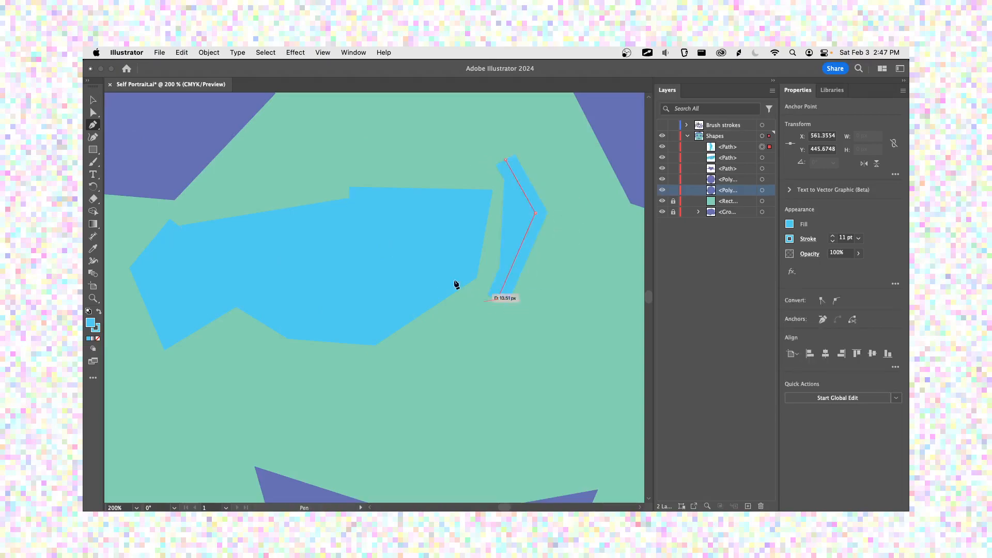
left_click(416, 268)
left_click(422, 145)
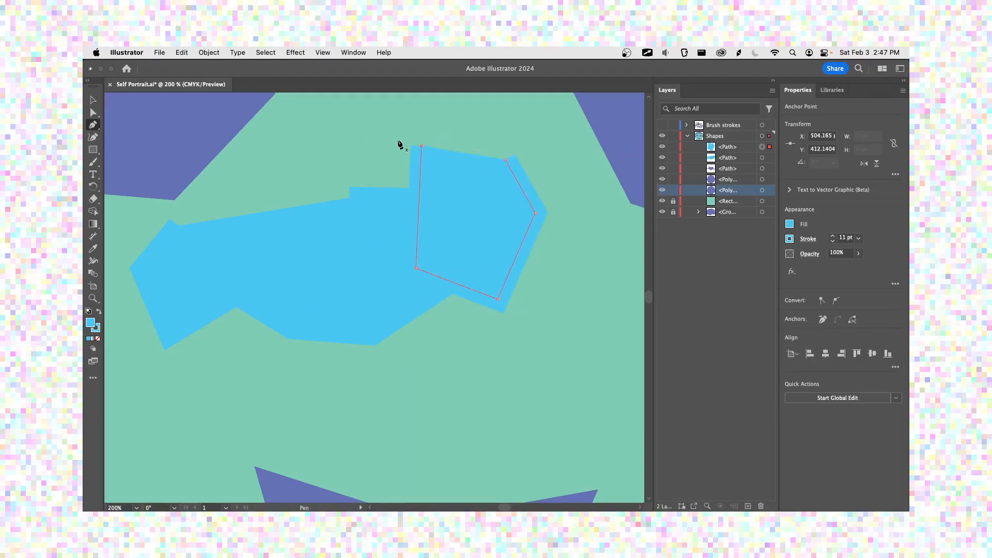
- Move the five-point shape away from the jagged one and delete both Pen-drawn shapes
left_click(93, 100)
left_click_drag(436, 270, 461, 430)
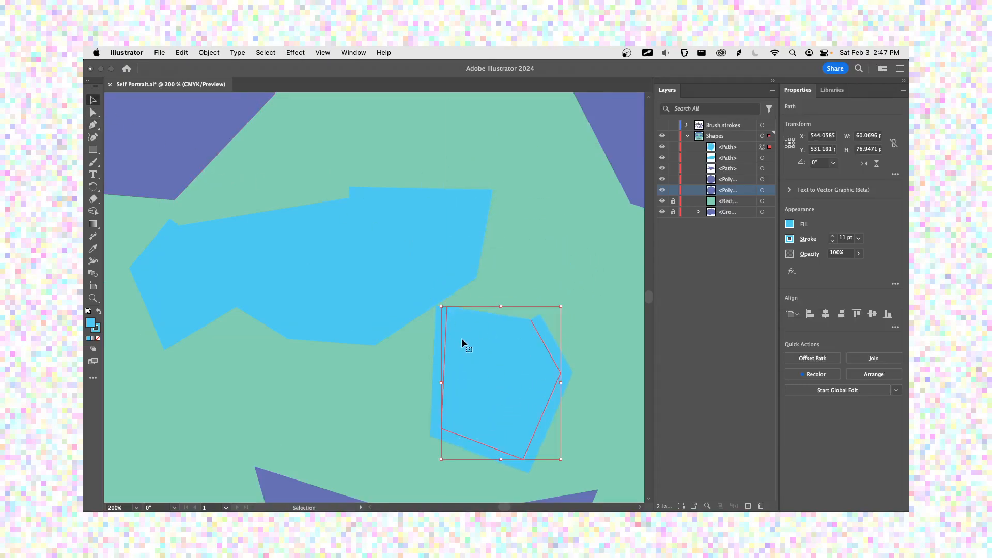
key("Delete")
left_click(400, 297)
key("Delete")
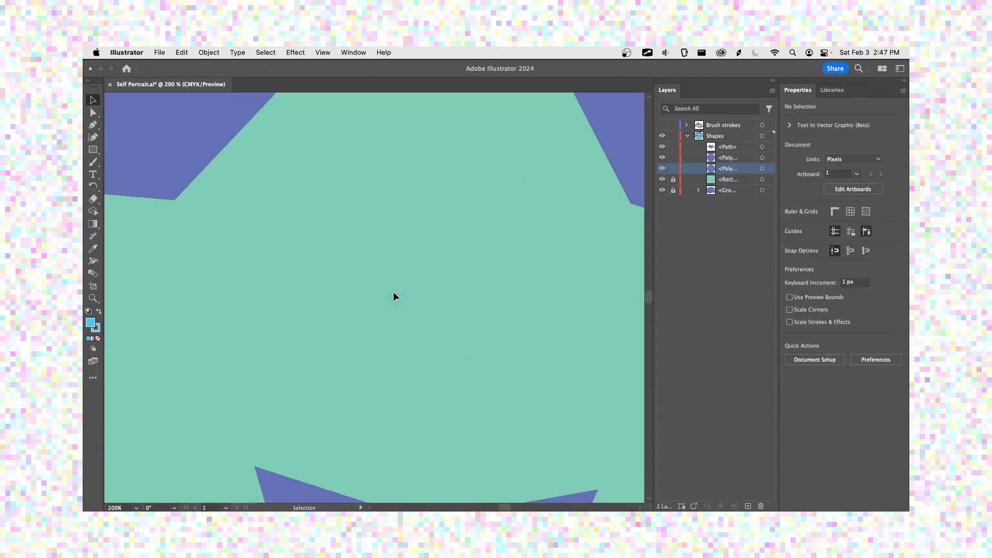
- Draw a closed, rounded six-point nose about 159 by 127 px with the Curvature tool and shift it slightly right and up
left_click(93, 137)
left_click(306, 212)
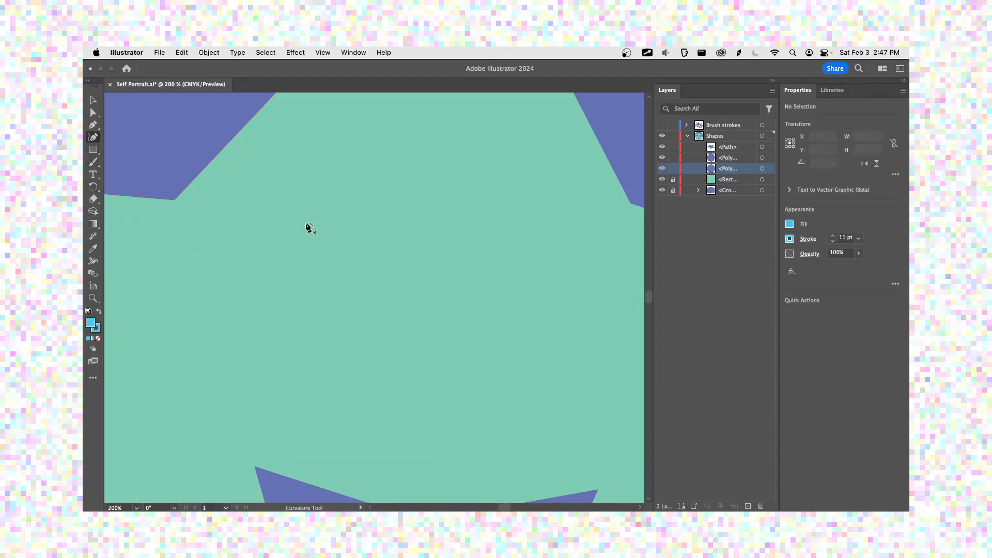
left_click(430, 206)
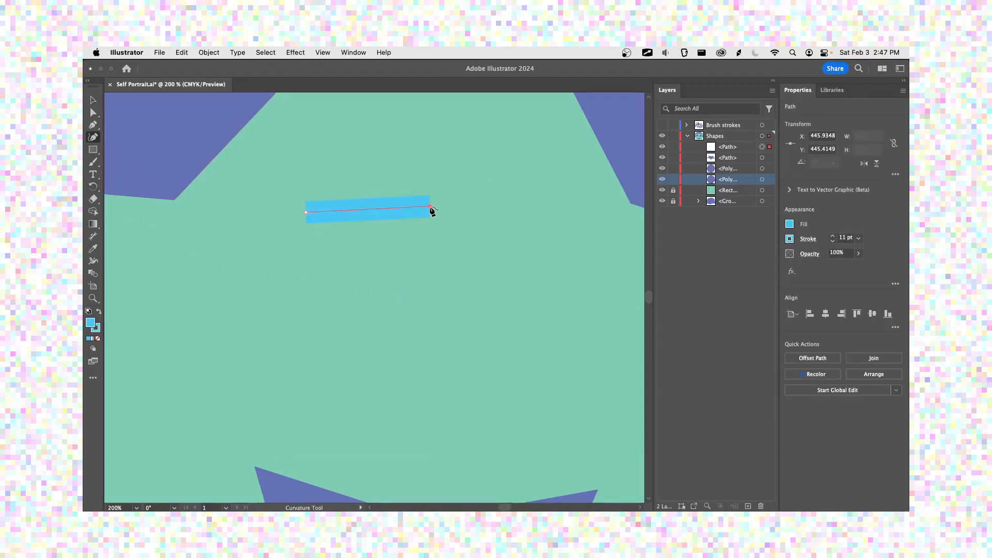
left_click(504, 349)
left_click(286, 445)
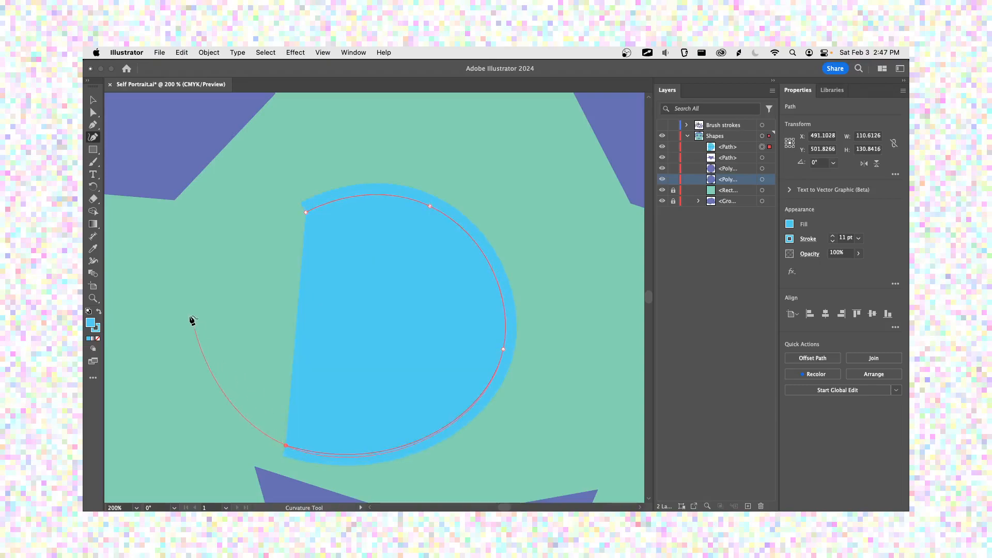
left_click(189, 315)
left_click(255, 205)
left_click(305, 212)
left_click(93, 100)
left_click_drag(323, 251, 376, 238)
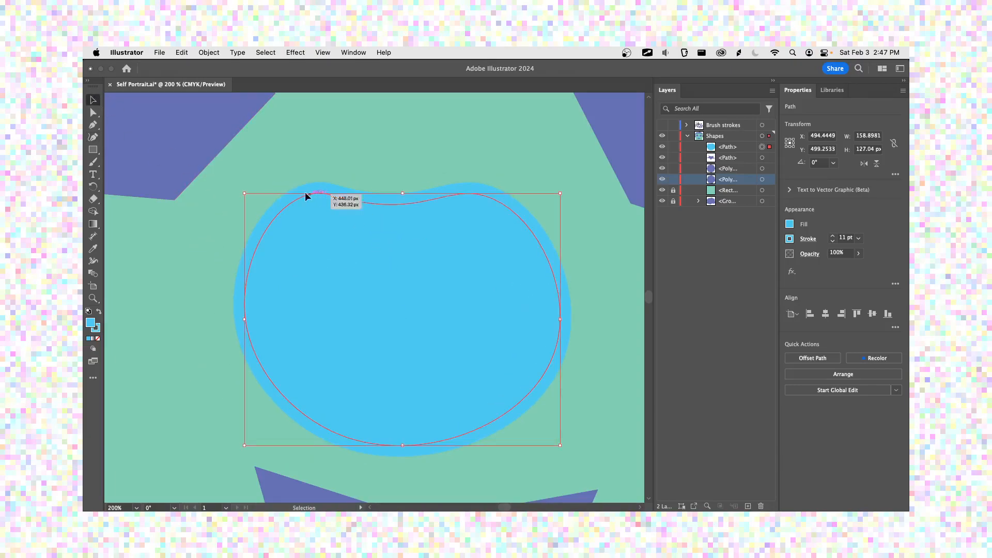
- Shift the blue nose slightly left and up to about X 484, Y 490 px with the Direct Selection tool
left_click(93, 112)
mouse_move(309, 195)
left_mouse_down()
mouse_move(297, 222)
mouse_move(325, 185)
left_mouse_up()
left_click(237, 251)
left_click(285, 282)
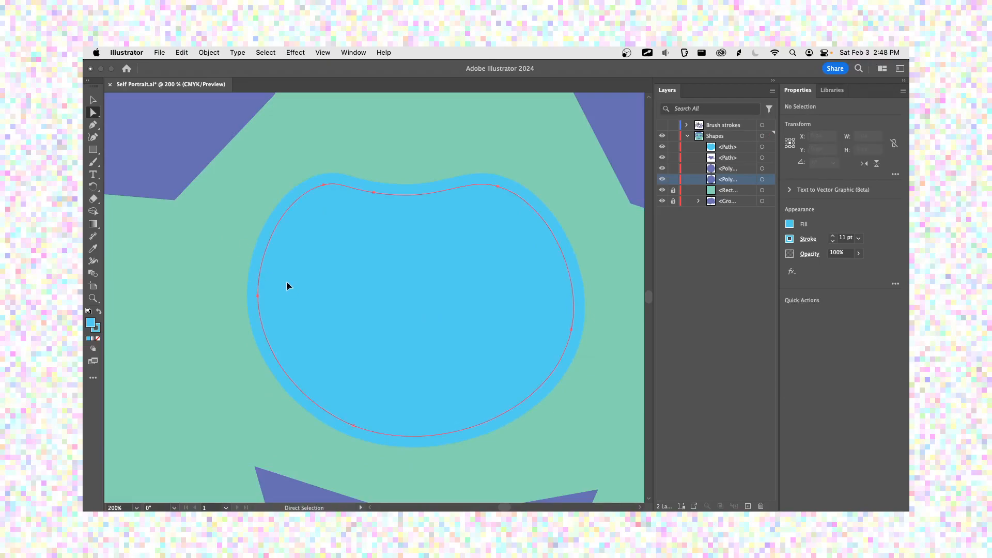
left_click_drag(266, 297, 175, 290)
left_click(186, 304)
left_click(292, 303)
scroll(261, 288, "up", 2)
scroll(256, 304, "down", 4)
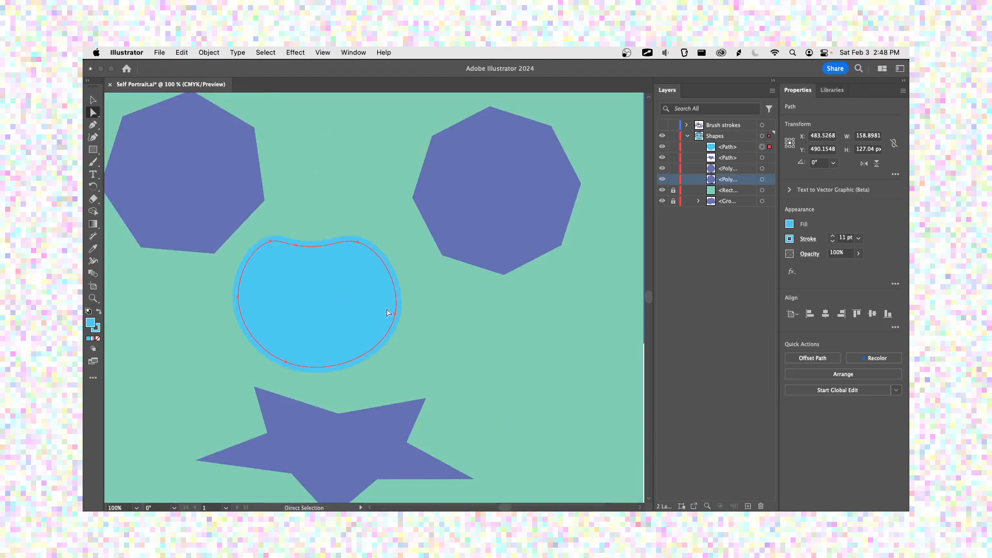
- Reshape the nose to about 195 by 127 px by pulling its right side outward and deepening the notch in its upper edge
left_click_drag(396, 314, 457, 316)
left_click(438, 321)
key("super+z")
left_click_drag(384, 245, 385, 256)
left_click_drag(323, 245, 332, 287)
left_click(552, 336)
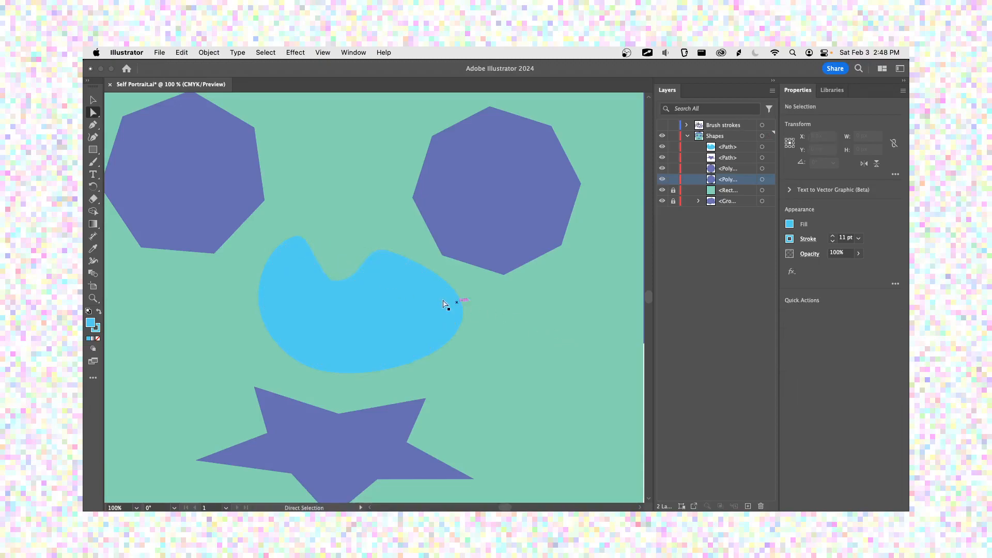
- Select the whole nose and remove its stroke
key("v")
left_click(416, 307)
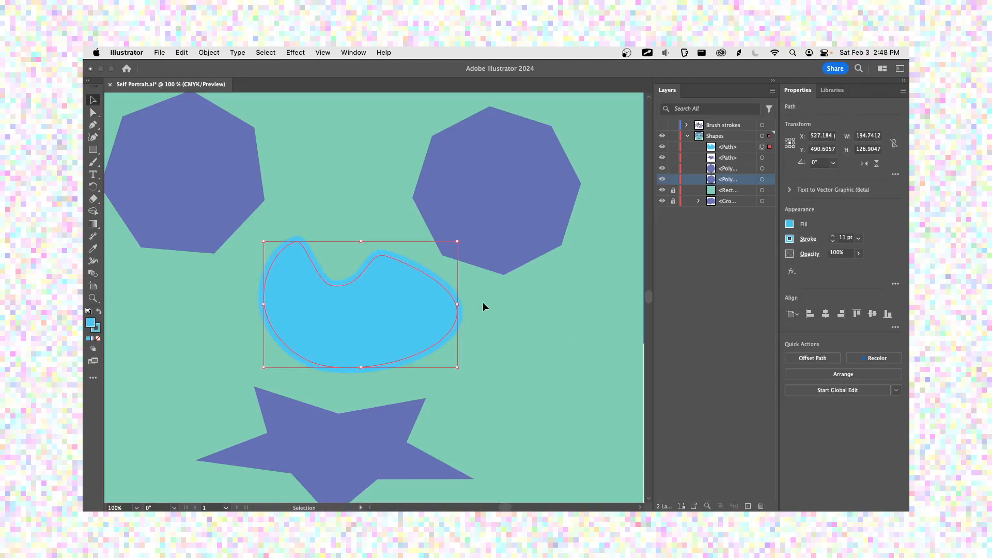
left_click(789, 238)
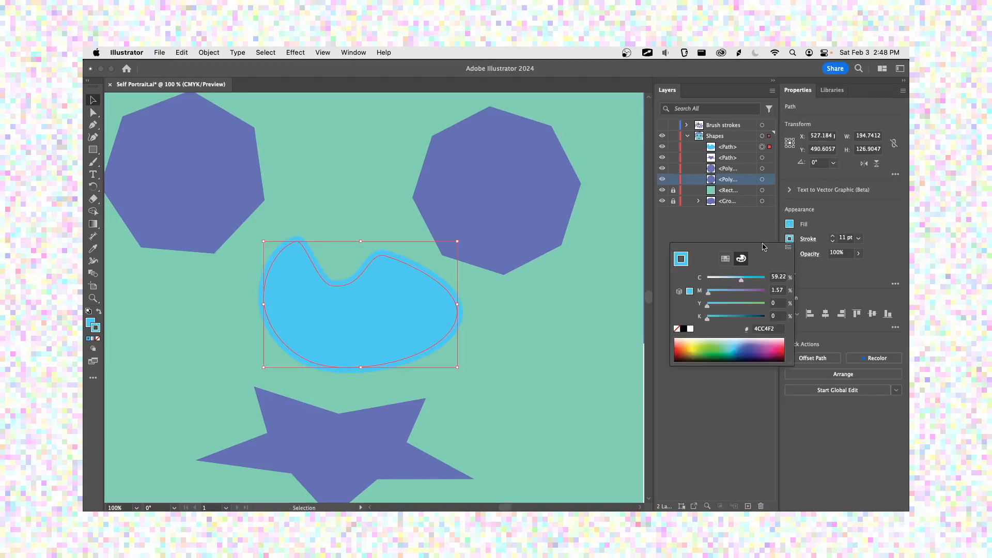
left_click(677, 329)
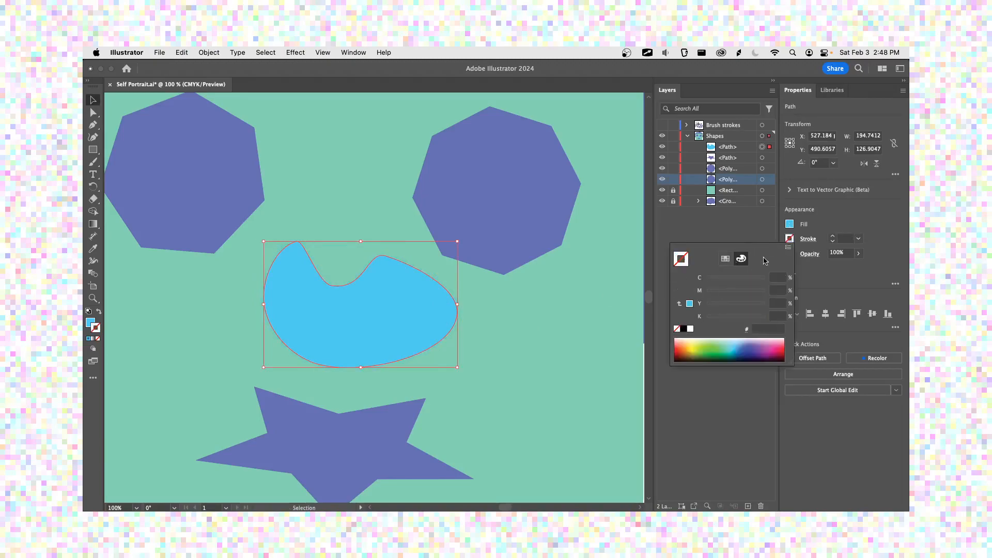
left_click(790, 224)
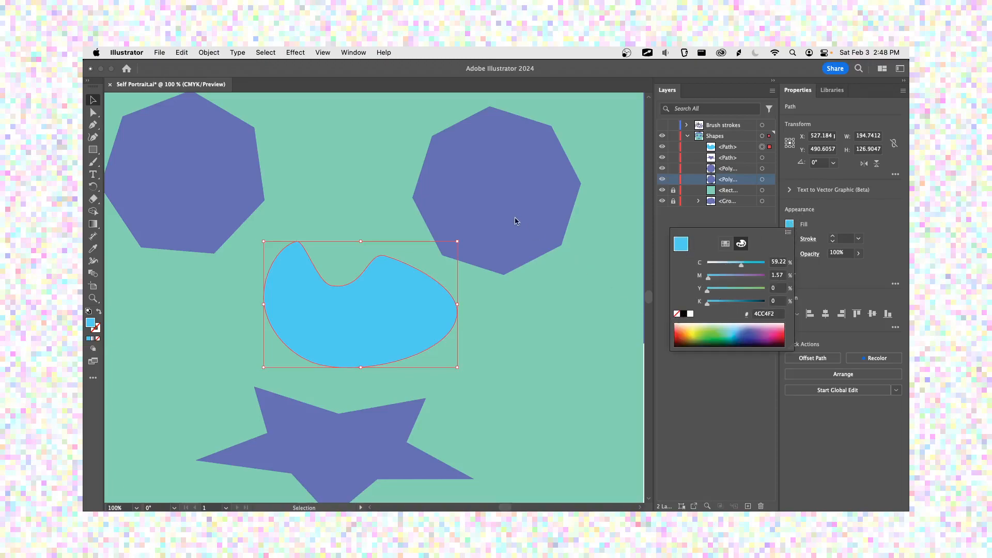
key("Escape")
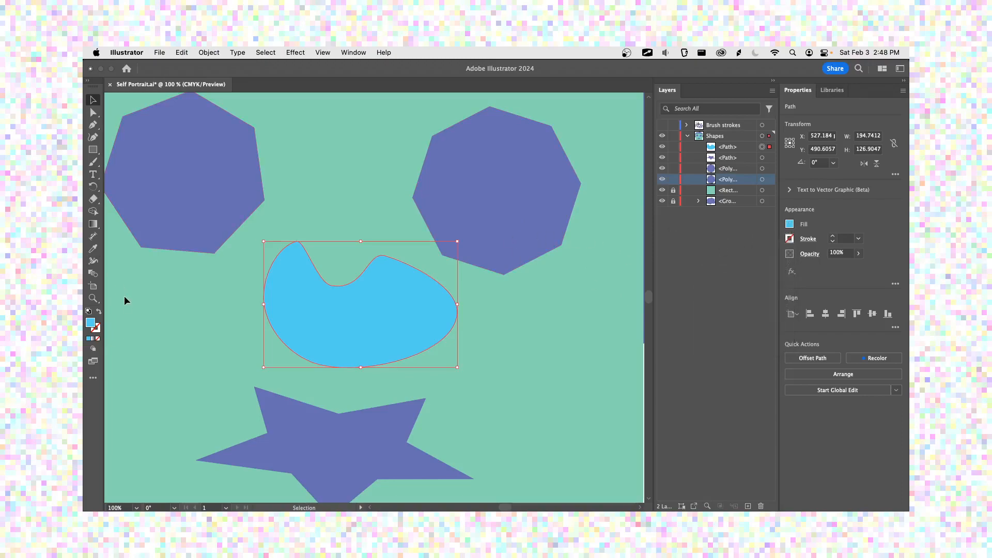
double_click(94, 325)
left_click_drag(475, 203, 565, 264)
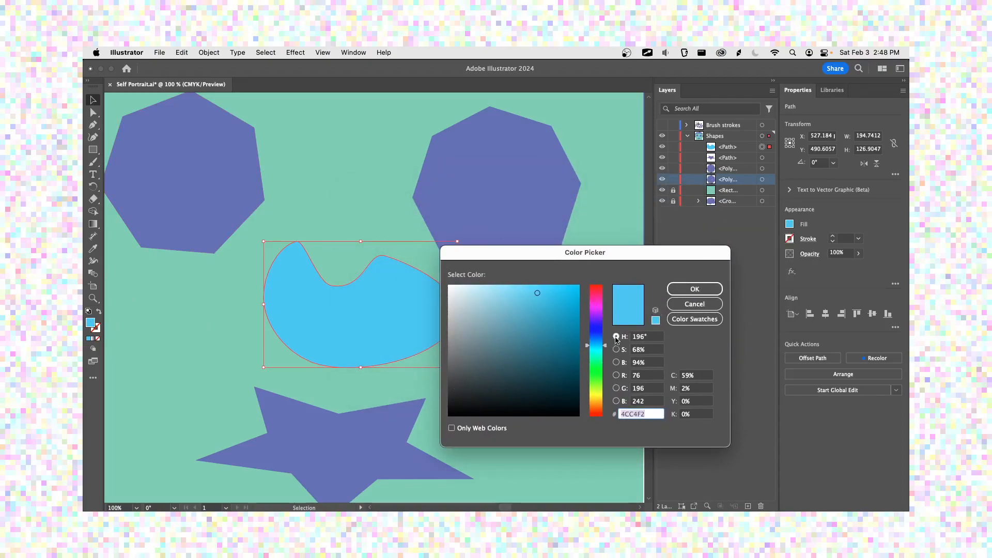
left_click(695, 304)
- Fill the nose with the purple sampled from the right polygon eye using the Eyedropper, and deselect it
key("i")
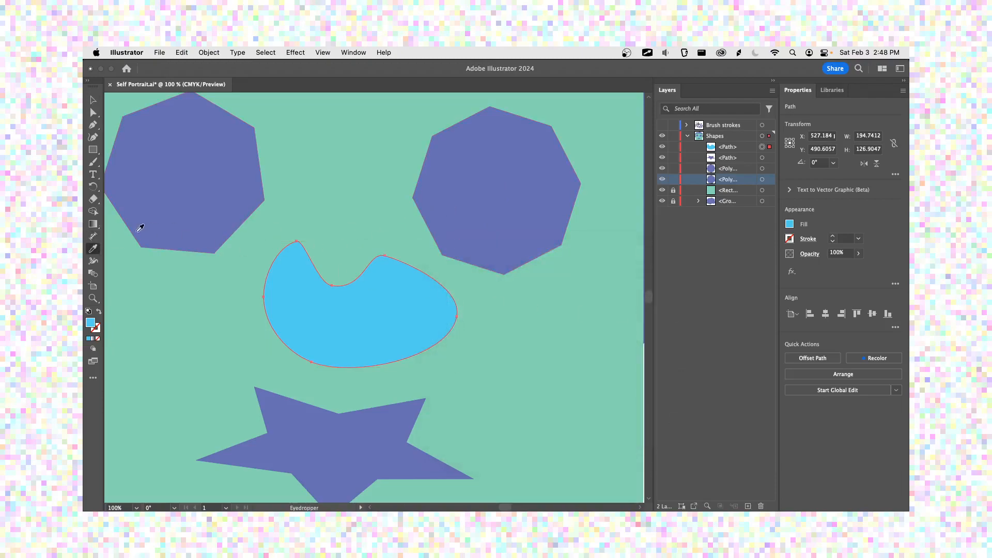
left_click(507, 228)
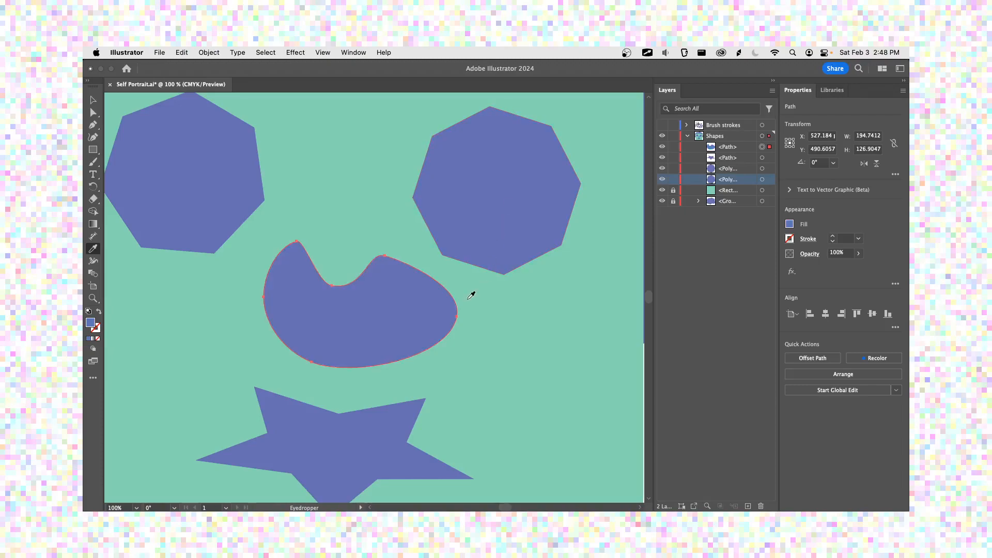
left_click(93, 100)
scroll(324, 234, "down", 2)
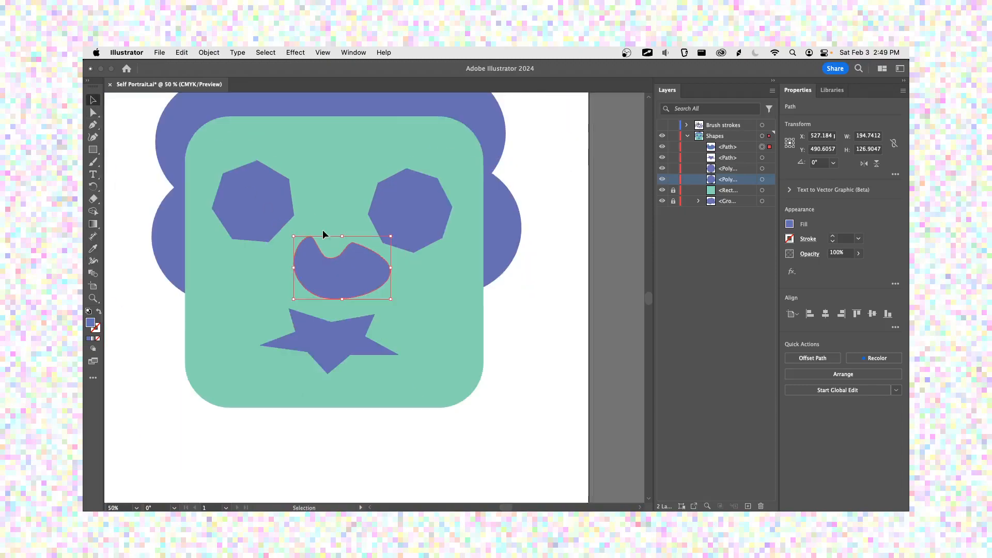
left_click(520, 294)
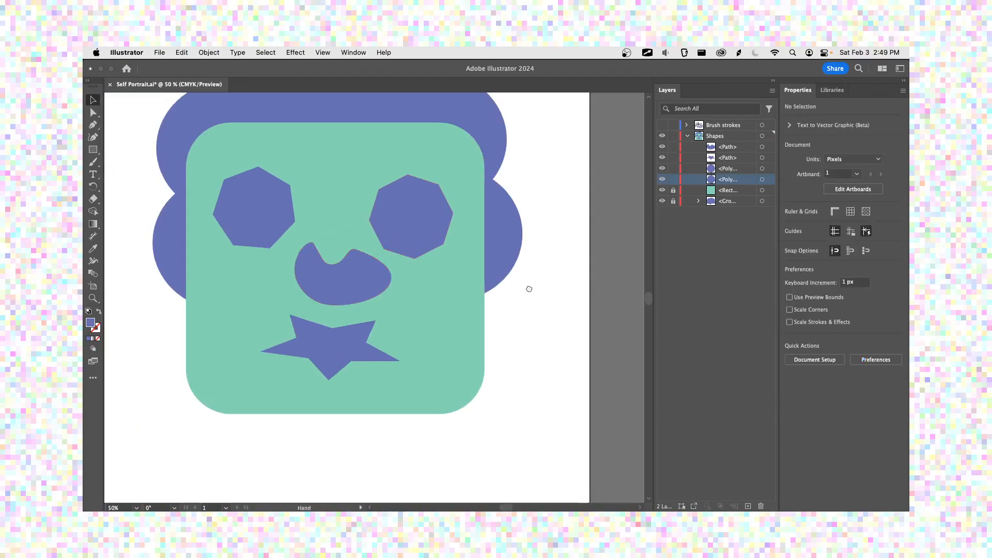
scroll(527, 308, "up", 3)
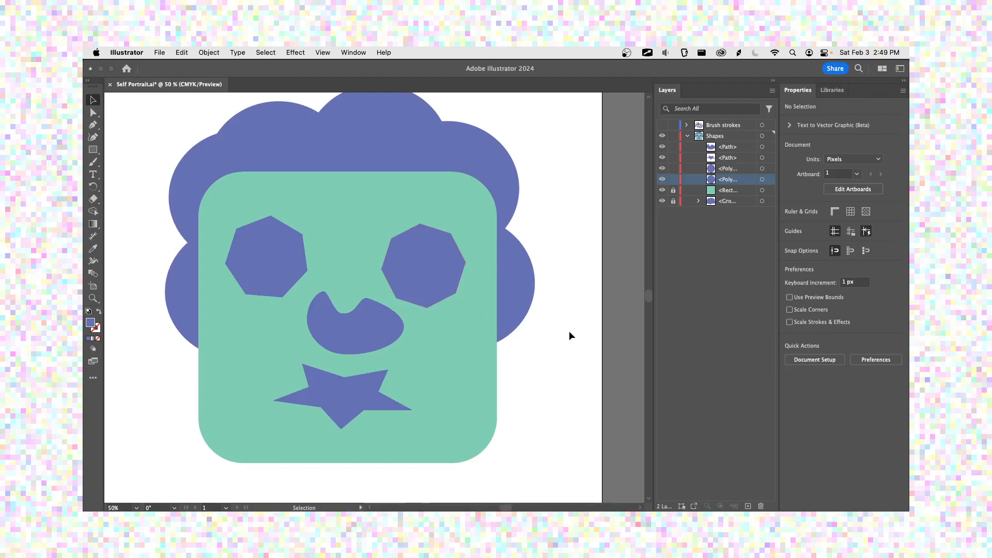
- Unlock the face rectangle and hair group in the Shapes layer and select all the portrait shapes
left_click(687, 136)
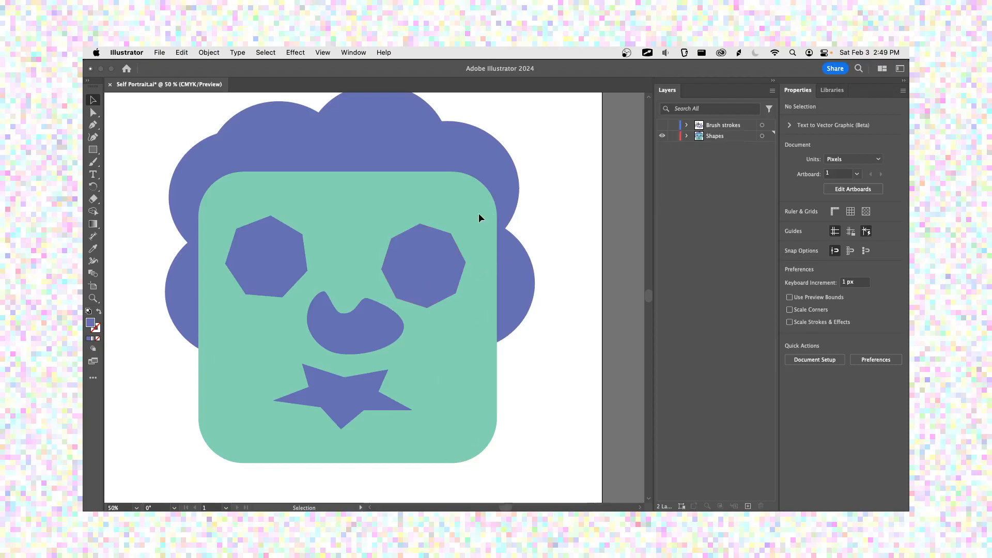
left_click_drag(541, 207, 546, 235)
key("a")
key("super+minus")
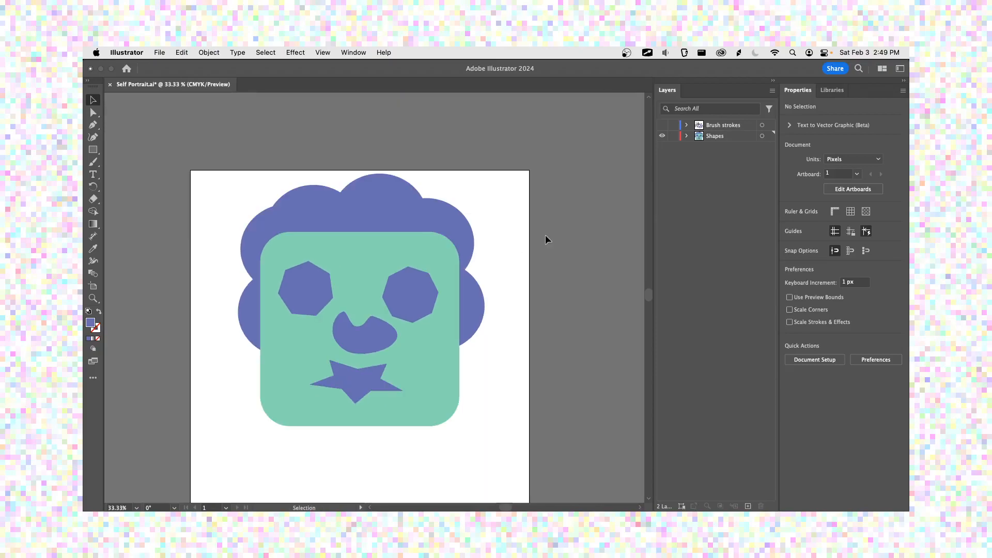
scroll(545, 235, "down", 2)
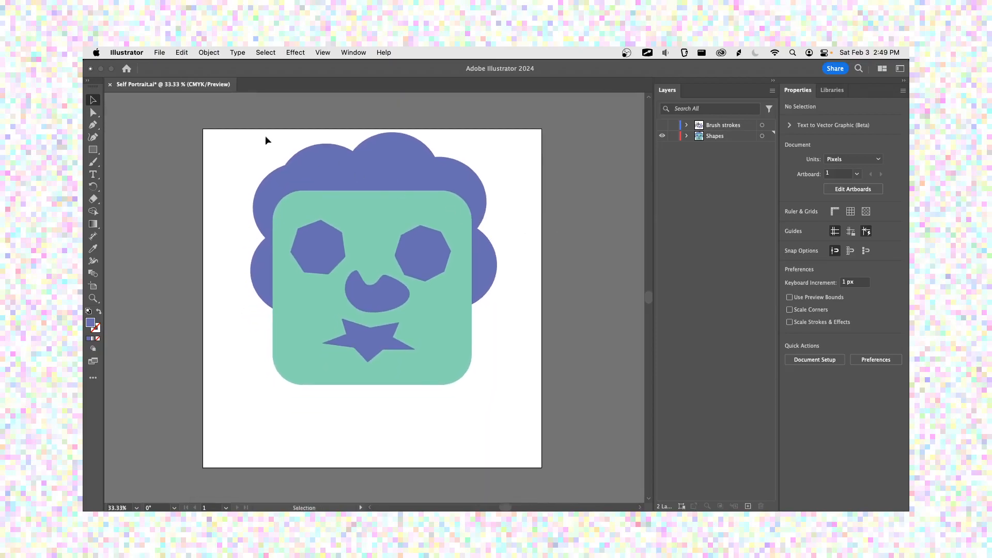
left_click_drag(489, 137, 229, 404)
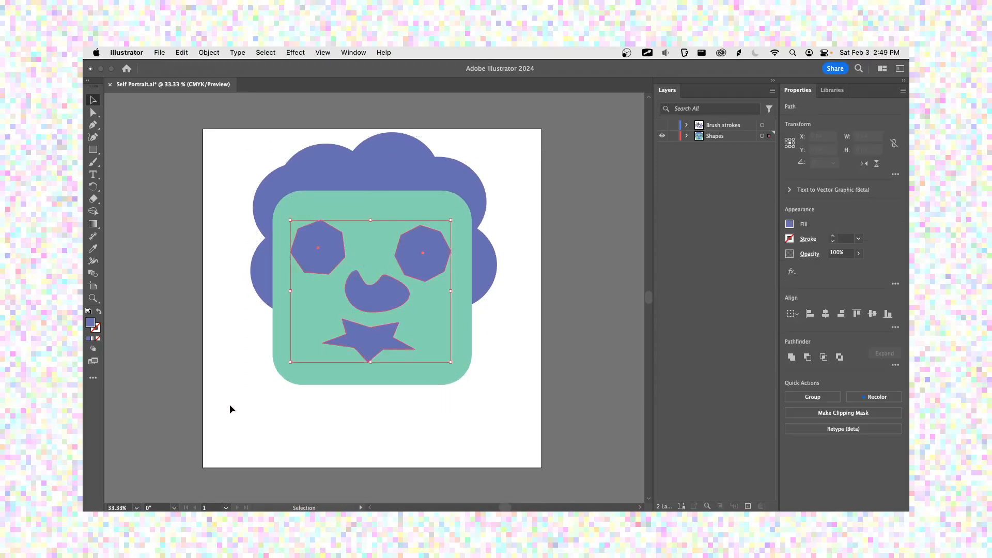
left_click(687, 136)
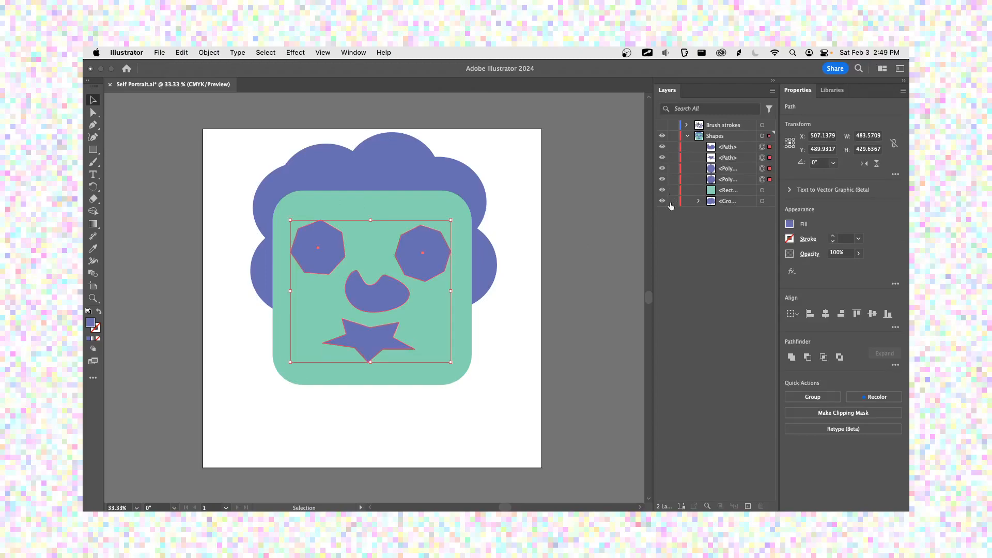
left_click_drag(512, 152, 208, 425)
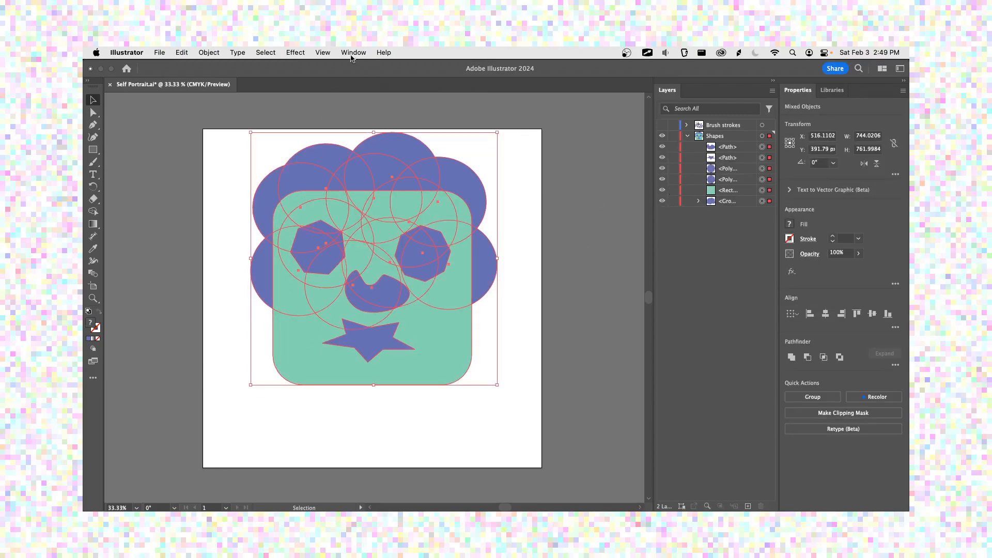
- Show the Align options beside the lower part of the artboard and deselect the artwork
left_click(313, 54)
mouse_move(354, 53)
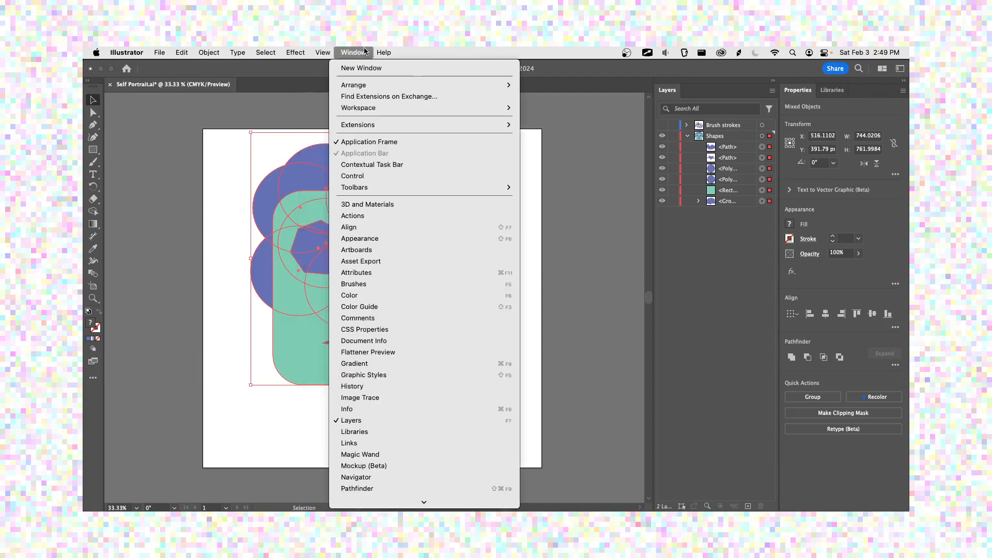
left_click(364, 231)
left_click_drag(203, 361, 201, 340)
left_click(204, 251)
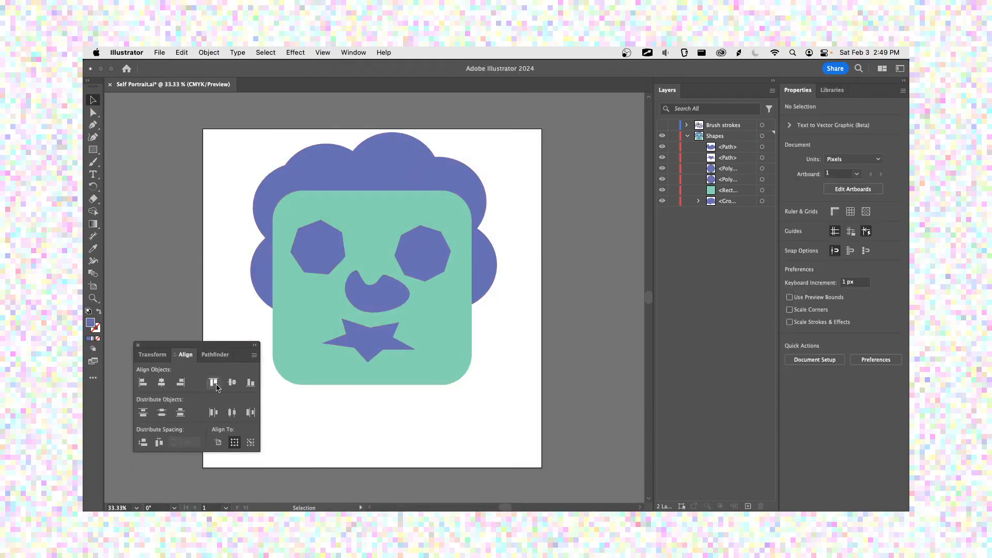
- Try centring all the ungrouped portrait shapes horizontally and vertically, undoing each alignment
left_click_drag(509, 138, 214, 402)
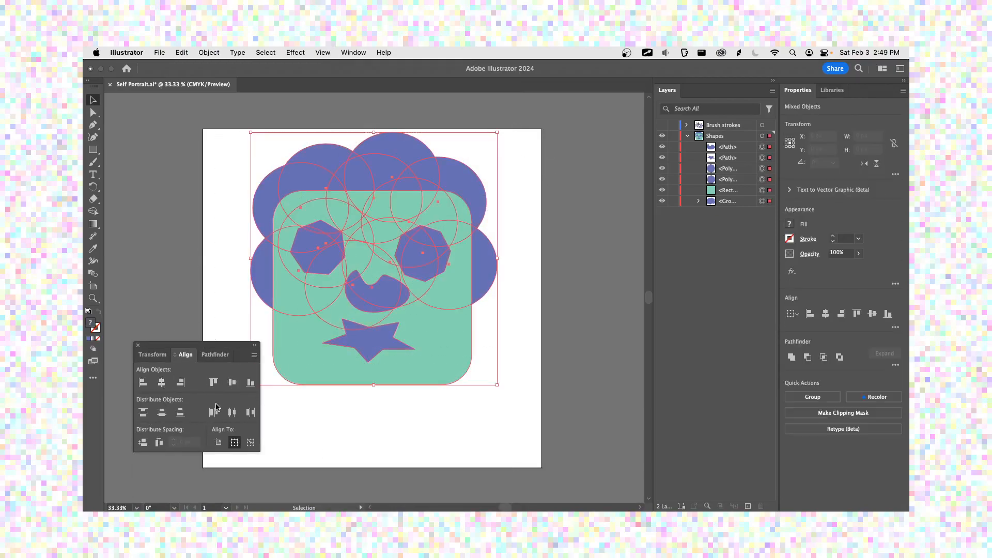
left_click(162, 384)
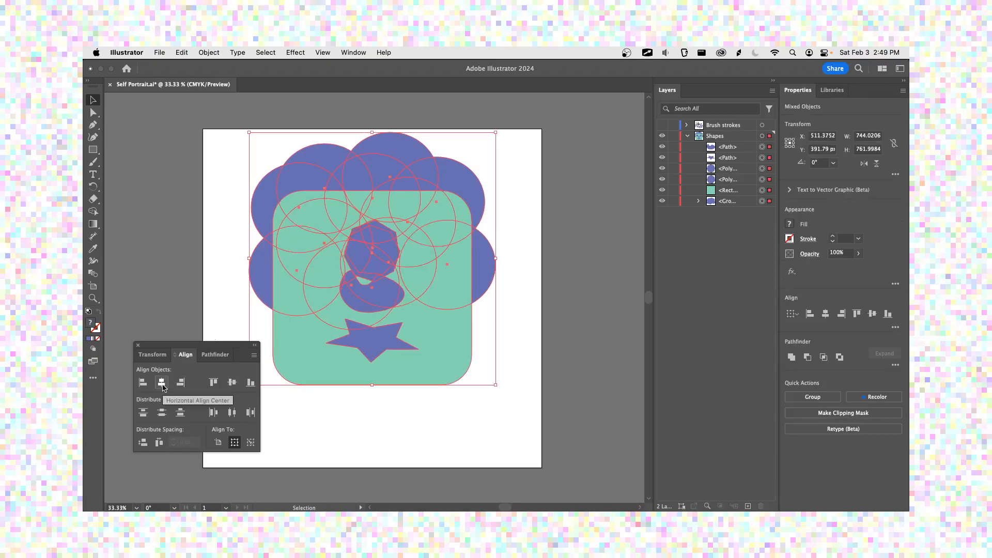
key("super+z")
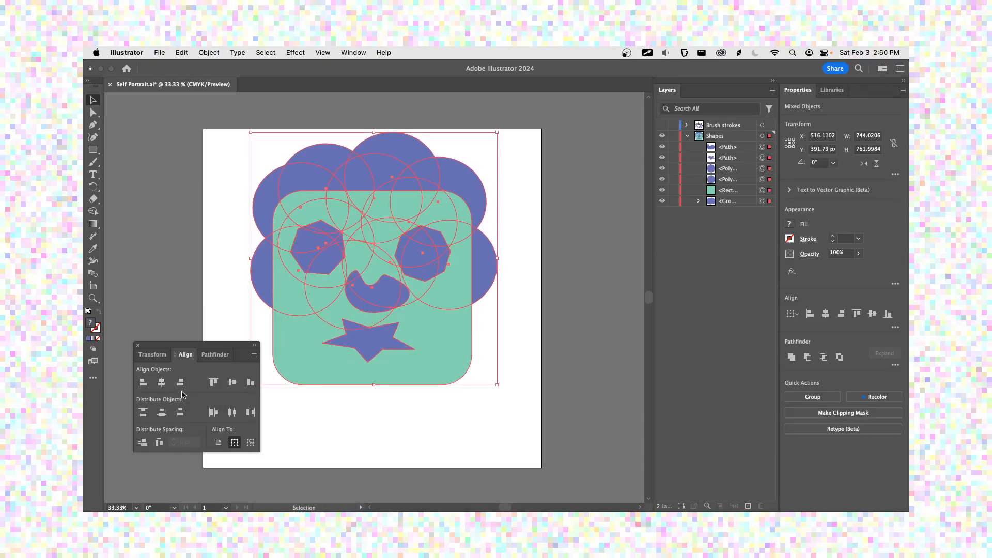
left_click(231, 385)
key("super+z")
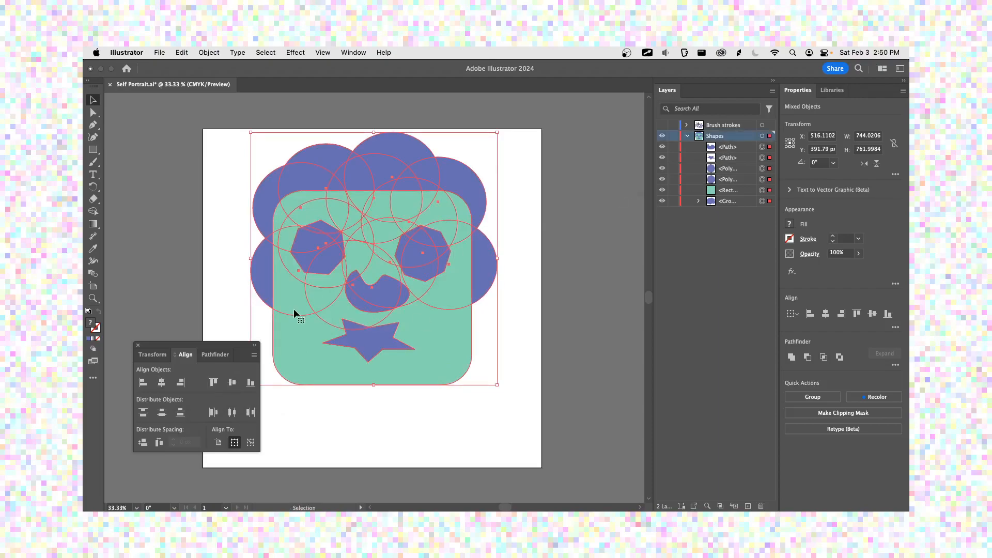
left_click(545, 334)
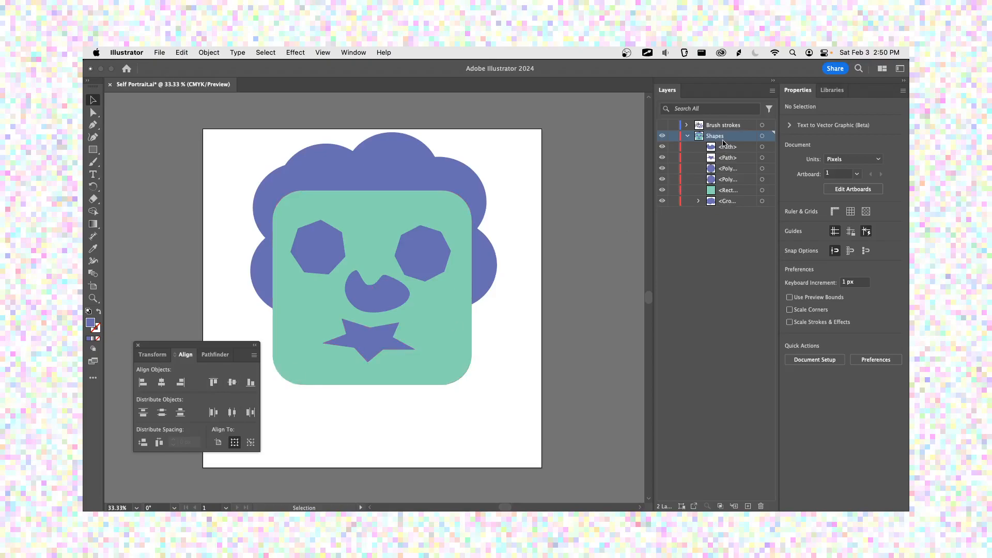
- Select all the portrait shapes and combine them into one group
key("a")
left_click_drag(523, 136, 212, 407)
key("v")
key("super+g")
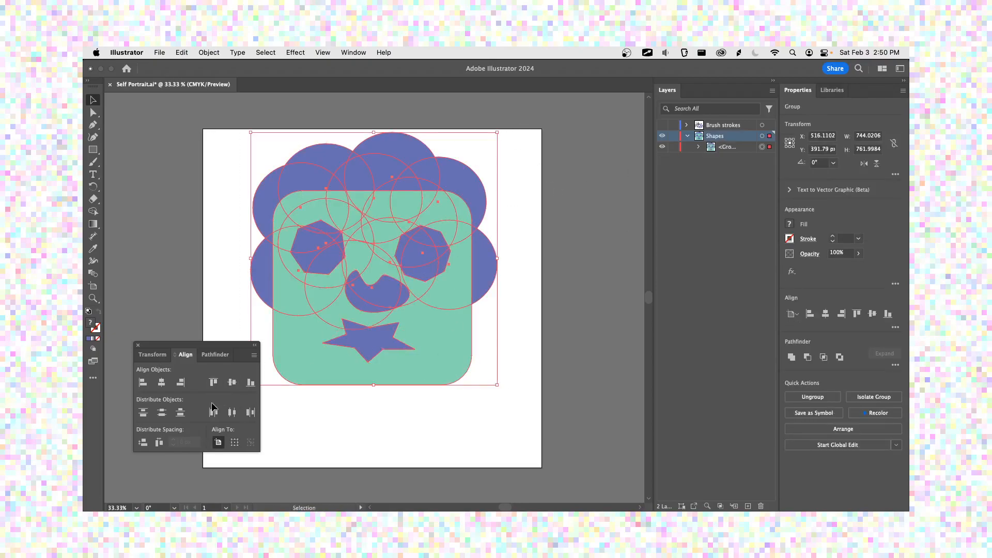
- Centre the portrait group vertically and horizontally on the artboard, and save the file
left_click(232, 383)
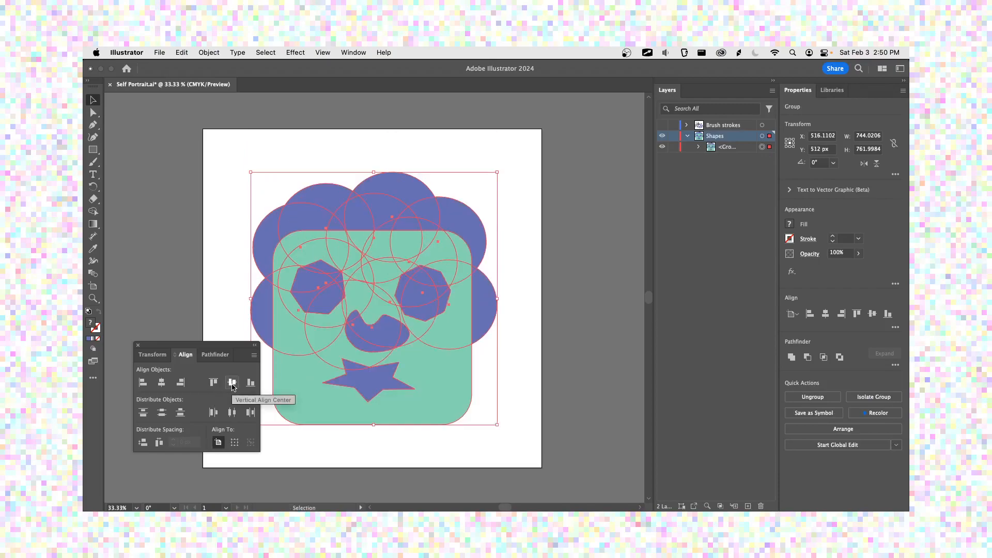
left_click(162, 383)
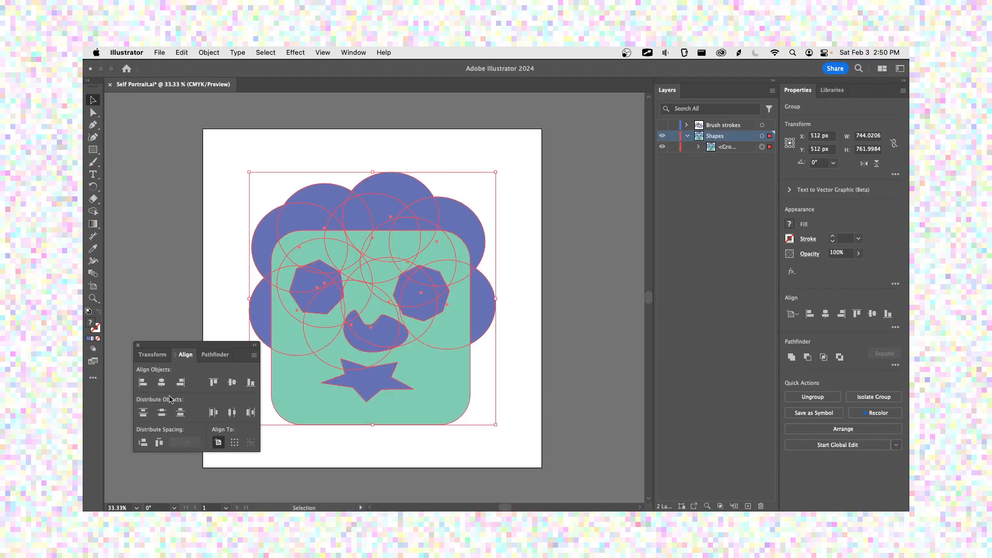
left_click(138, 344)
left_click(558, 295)
key("super+s")
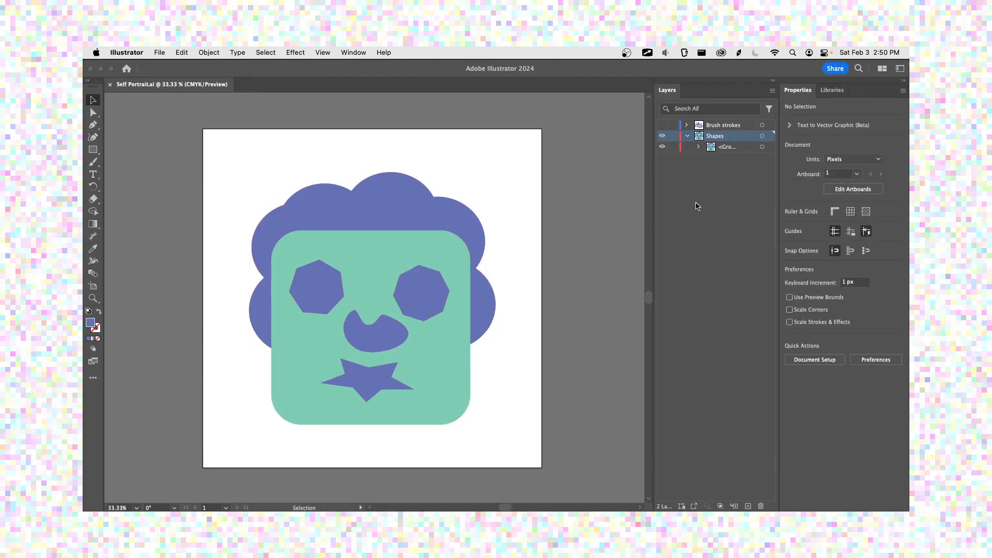
- Look up the Ungroup command among the object commands and through a help search for "ungroup"
left_click(727, 151)
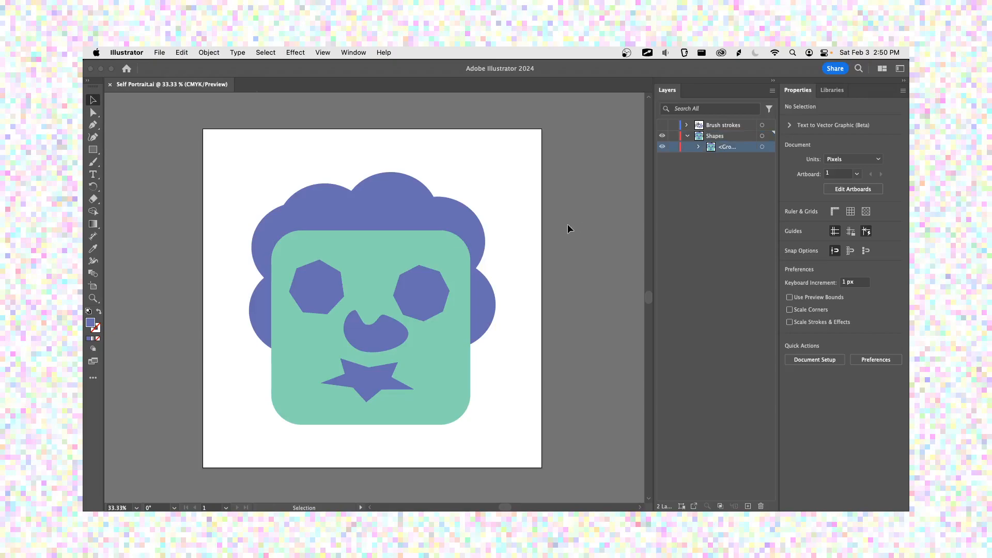
key("super")
left_click(209, 53)
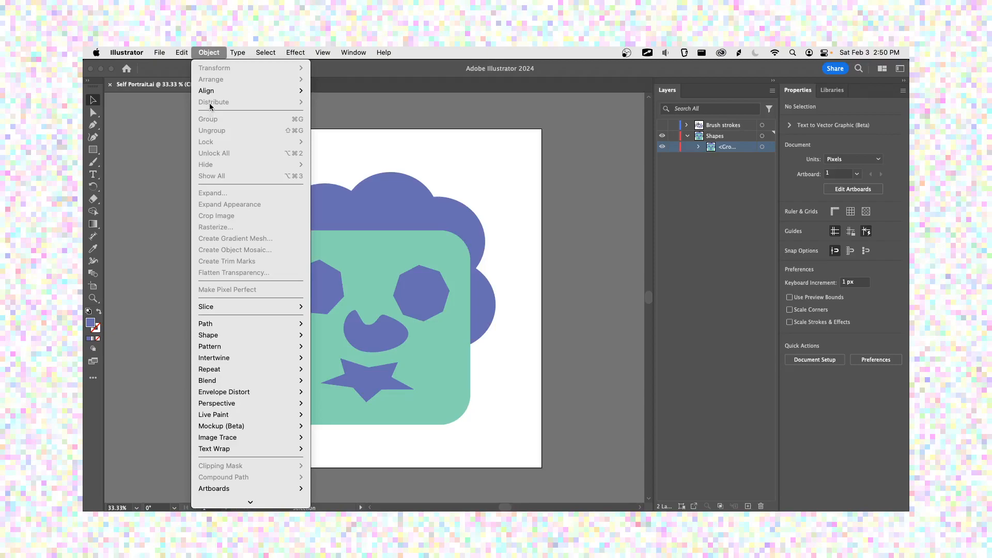
mouse_move(213, 510)
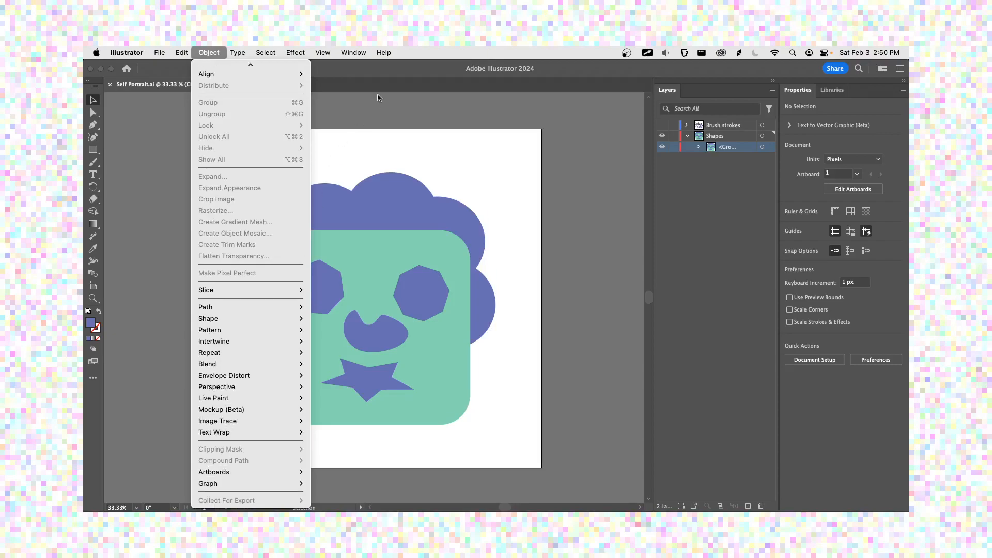
left_click(384, 54)
type("un")
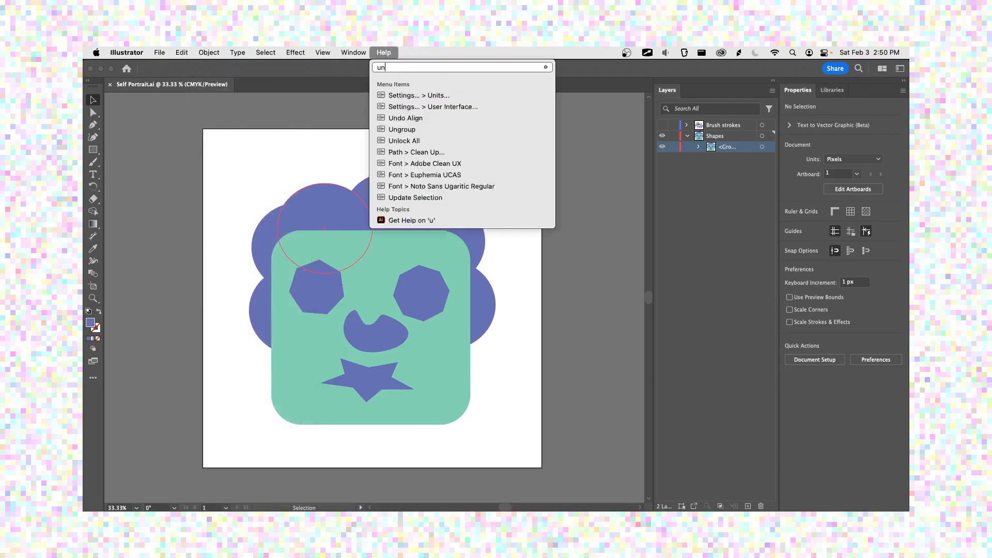
type("ground")
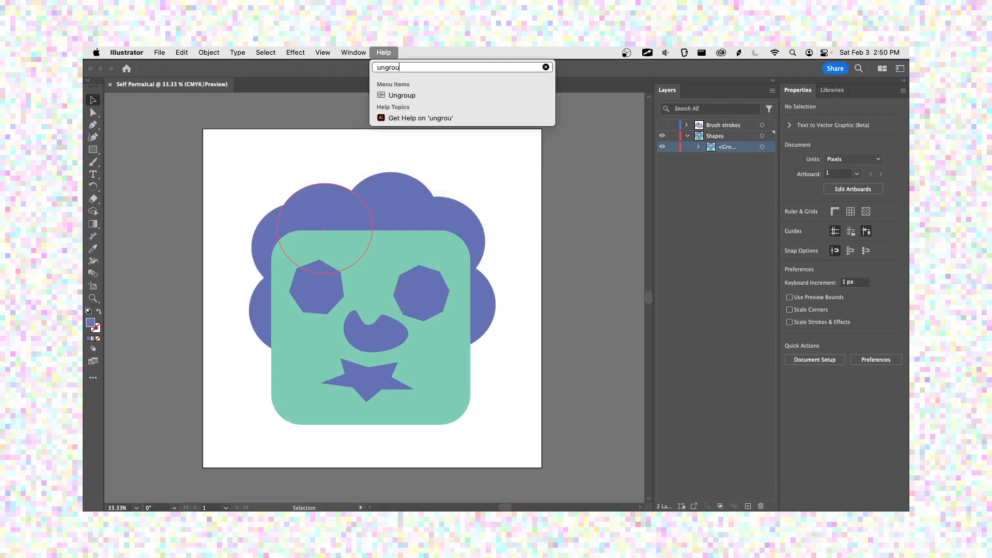
key("BackSpace")
key("Down")
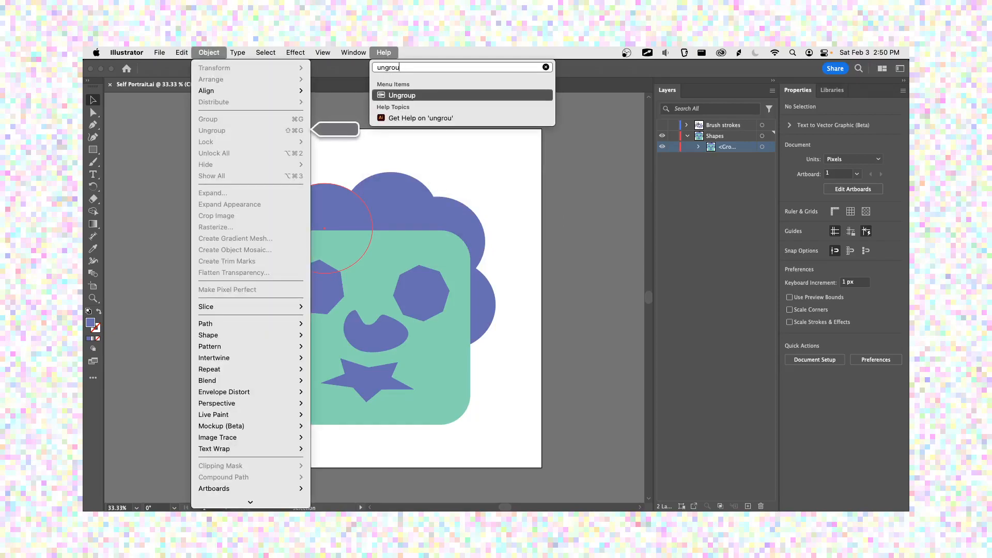
key("Escape")
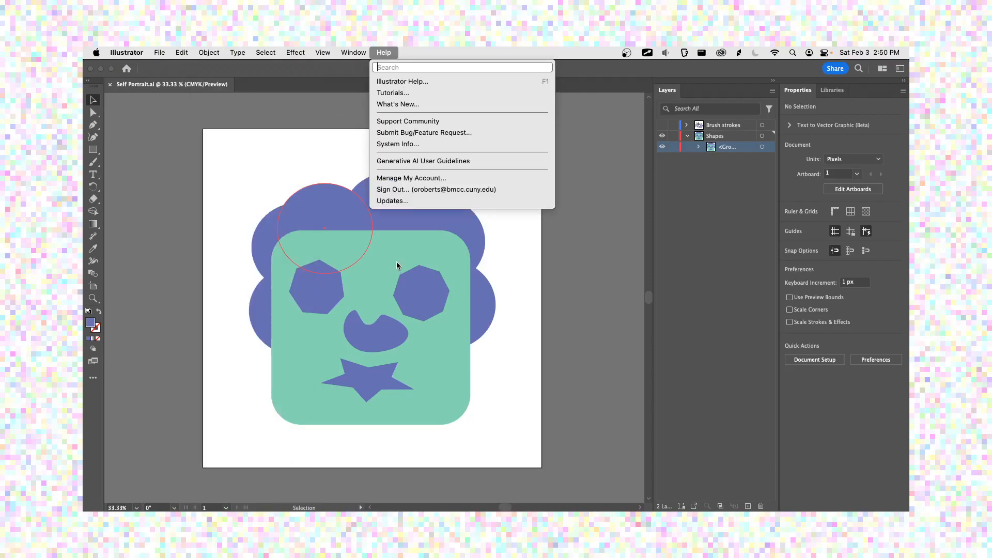
- Ungroup the whole portrait group on the Shapes layer, deselect the artwork and save the file
left_click(379, 266)
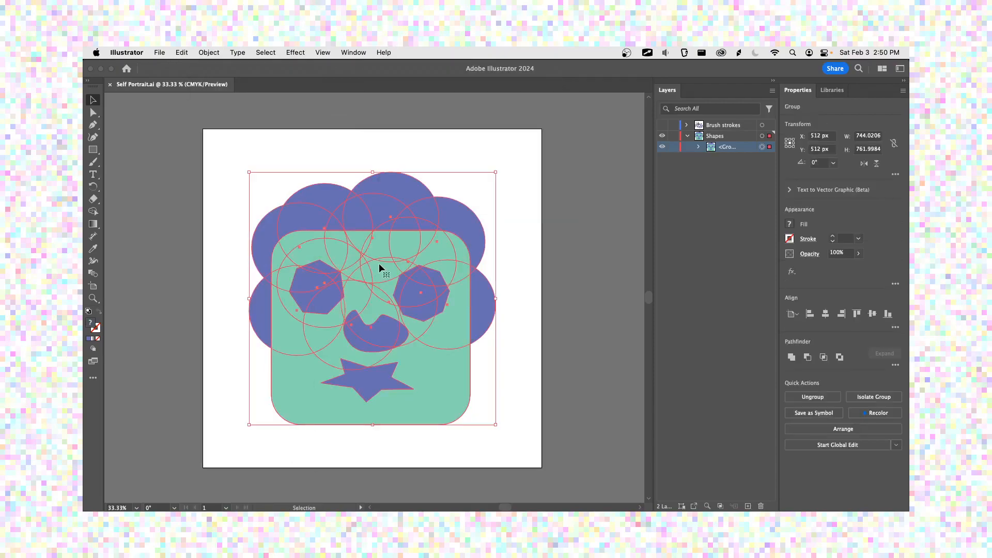
left_click(214, 53)
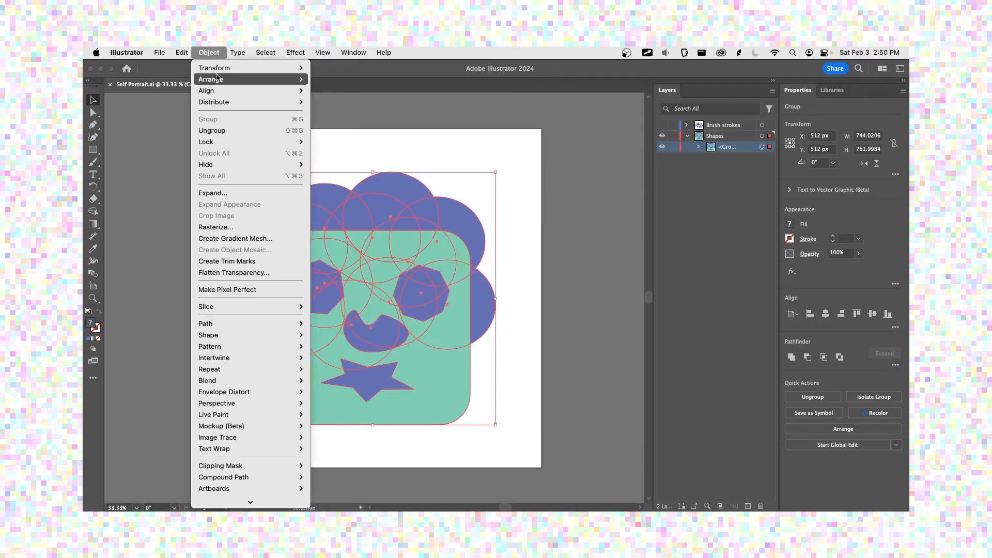
left_click(233, 132)
key("shift+super+g")
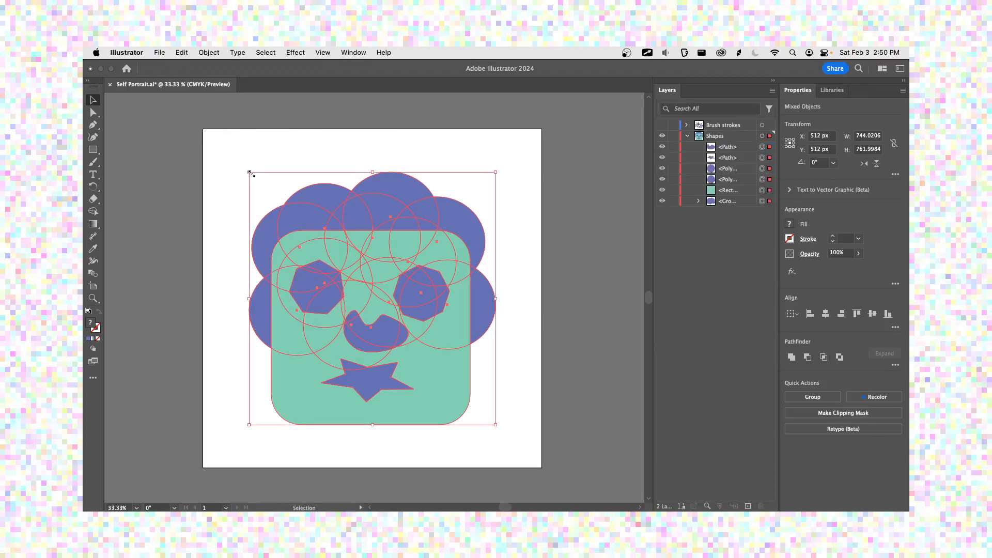
left_click(602, 225)
key("super+s")
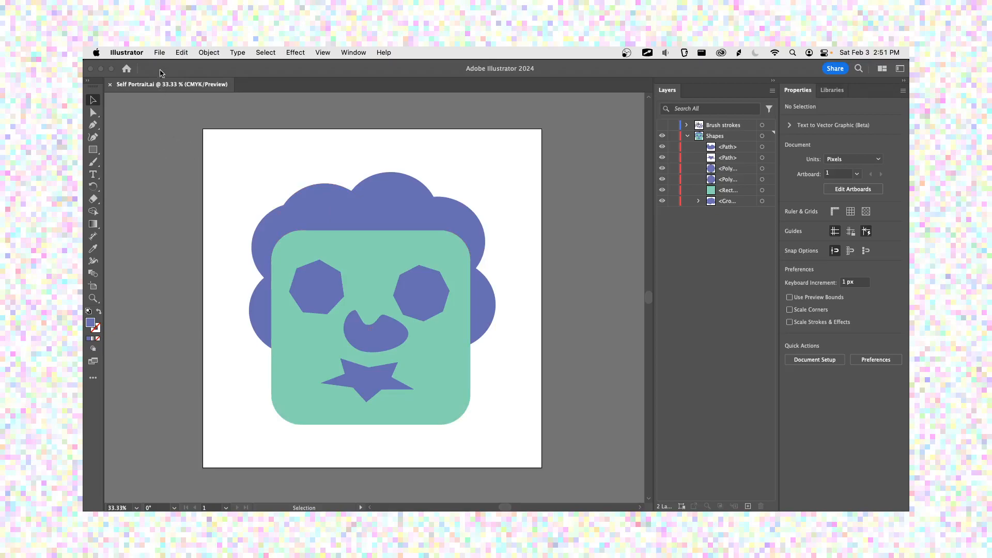
- Export the portrait as Self Portrait.png without using artboards, at Screen (72 ppi) with a transparent background, and dismiss the Mockup (Beta) tip
left_click(161, 53)
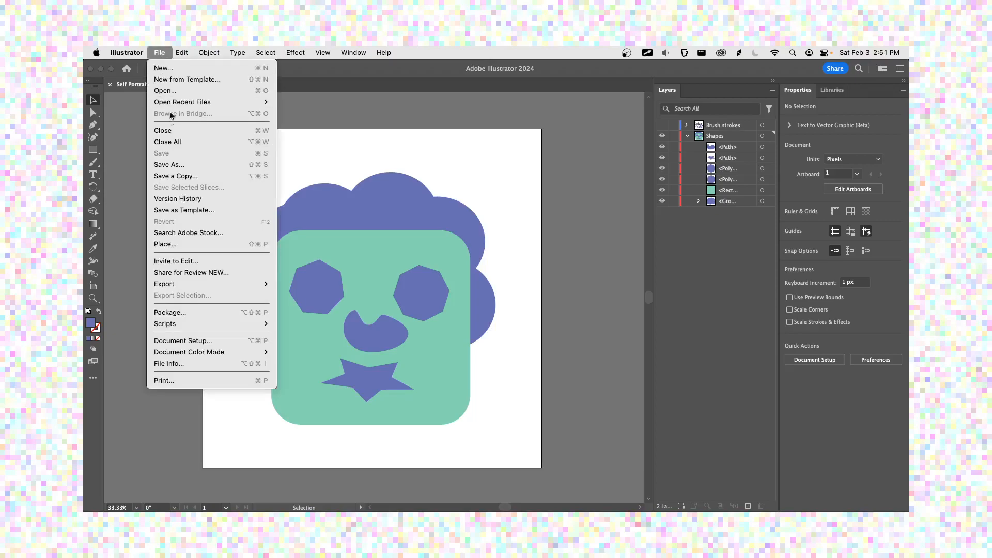
mouse_move(187, 285)
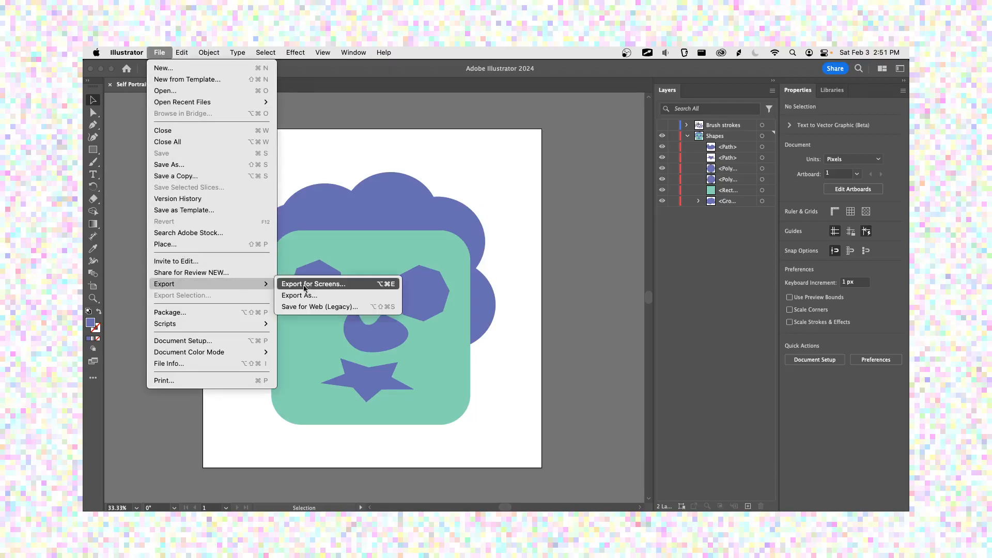
left_click(309, 295)
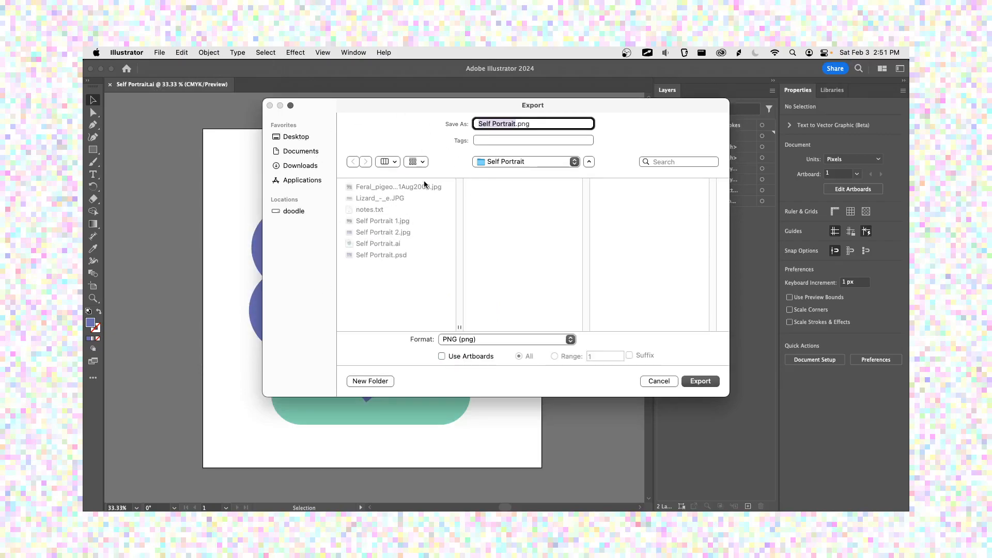
left_click_drag(469, 102, 463, 104)
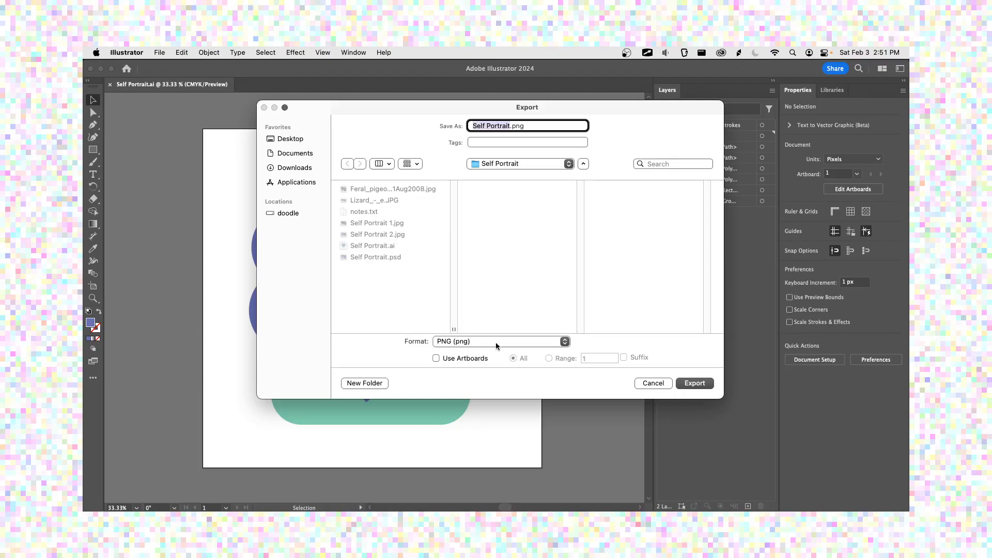
left_click(570, 344)
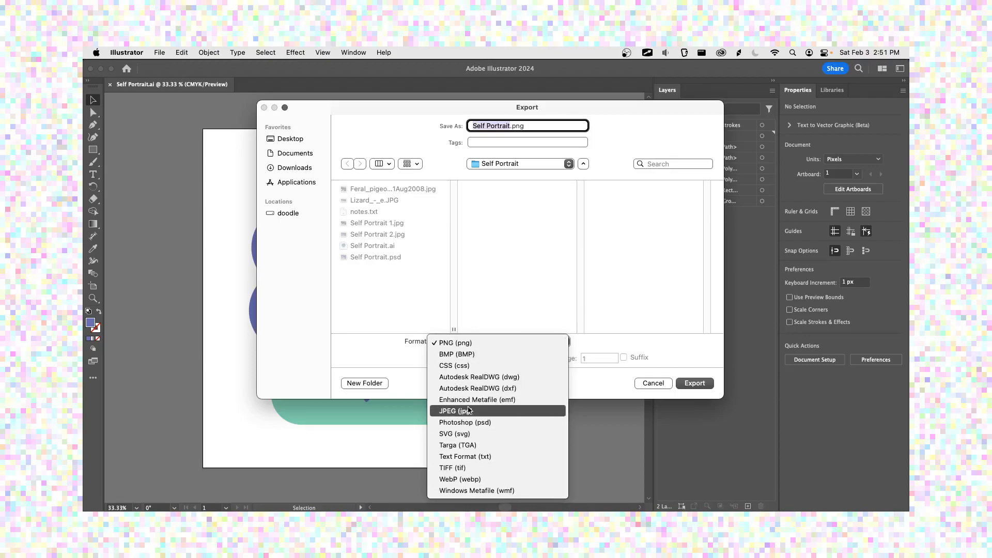
left_click(489, 343)
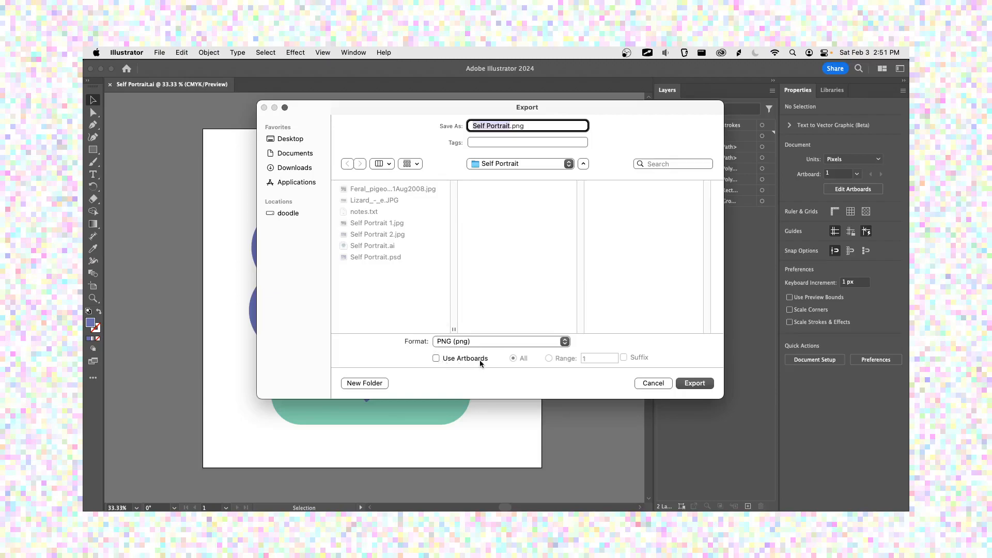
left_click_drag(498, 108, 598, 99)
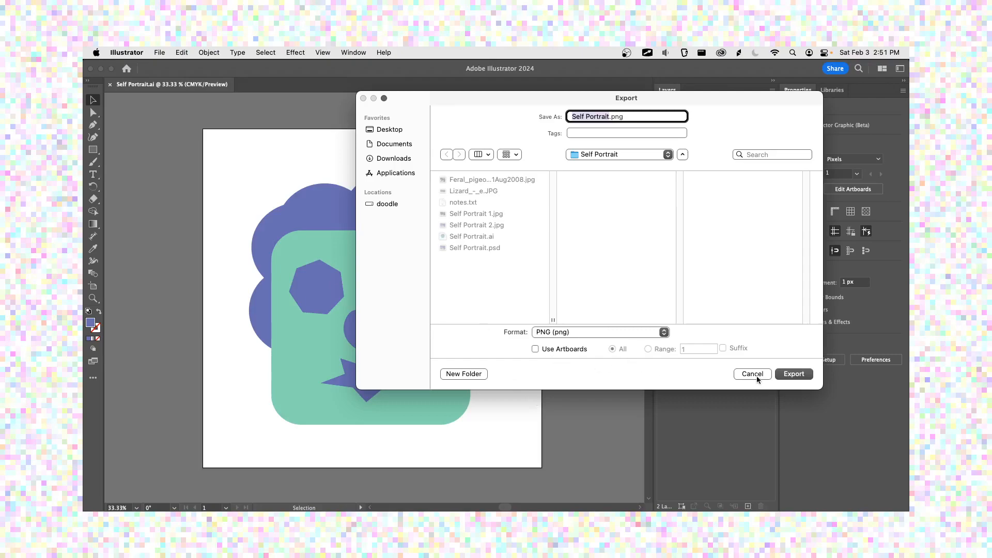
left_click(795, 374)
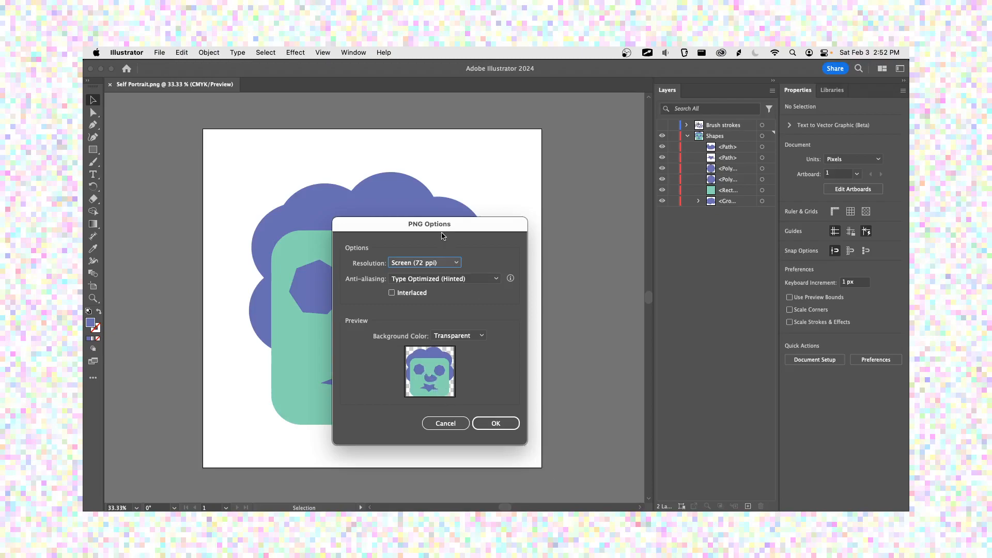
left_click_drag(444, 235, 342, 179)
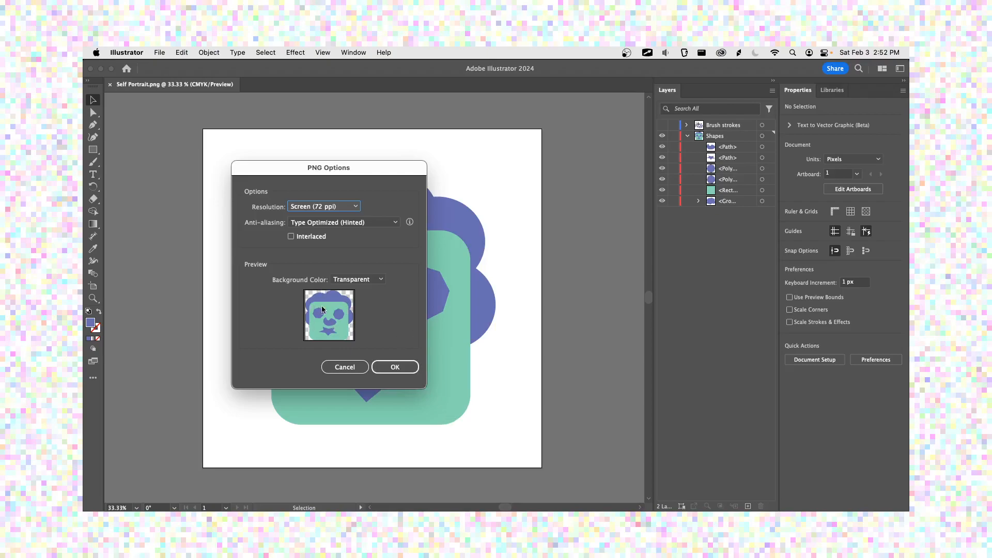
left_click(391, 368)
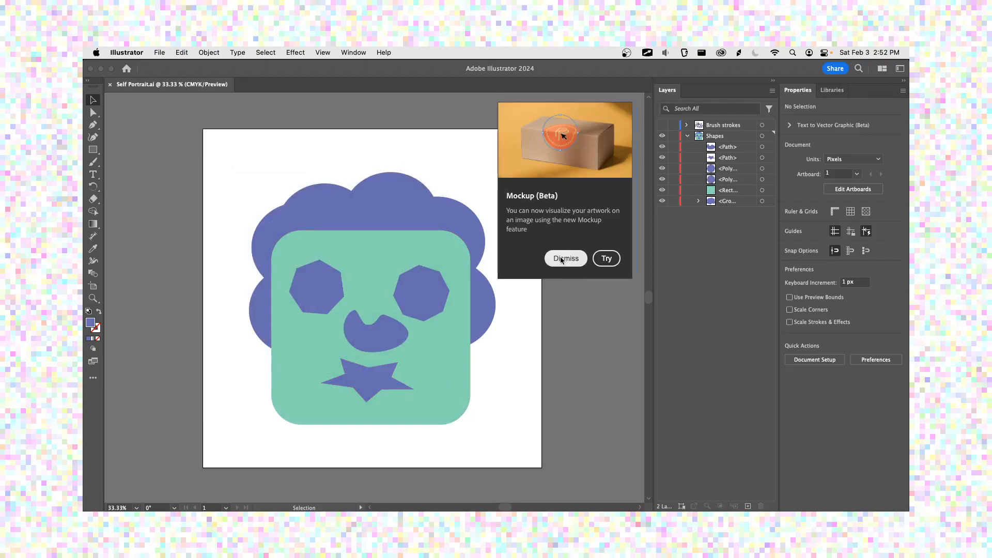
left_click(566, 258)
- Switch to Finder and preview the exported Self Portrait.png in the Self Portrait folder of MMP 100
key("super+Tab")
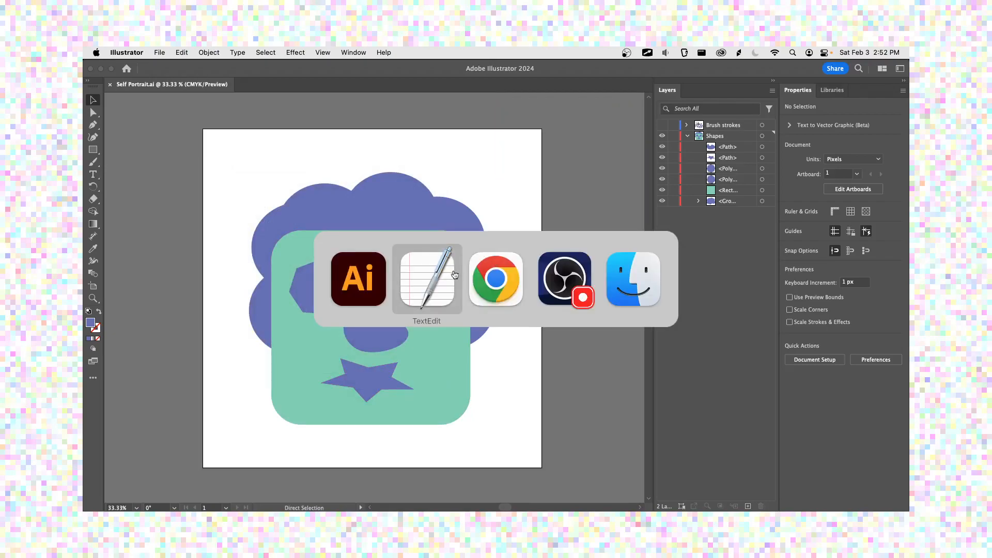
left_click(632, 286)
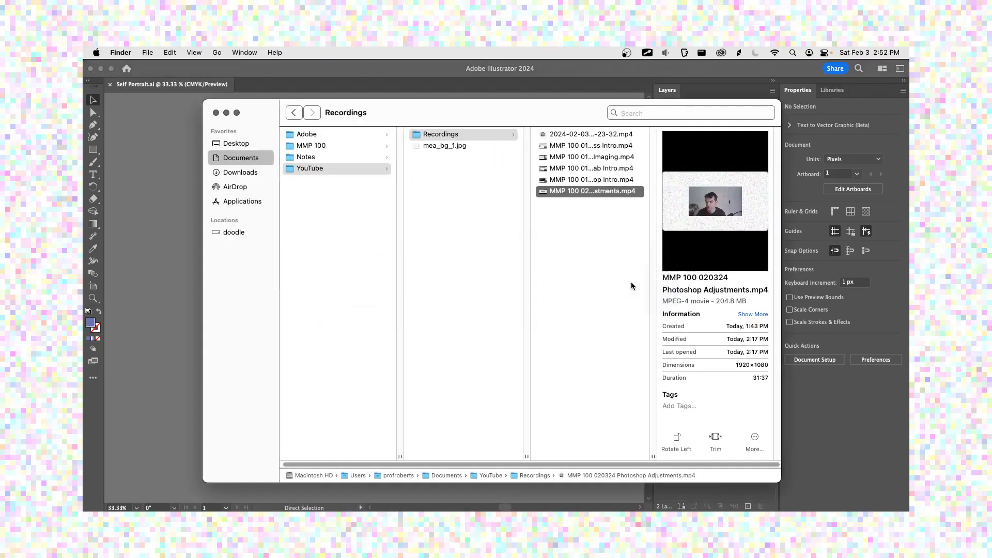
left_click(372, 147)
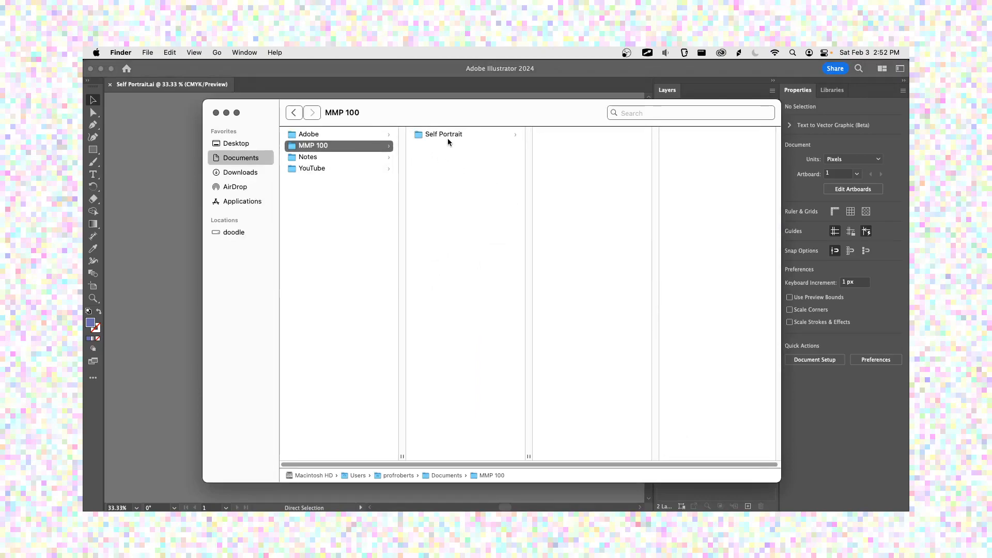
left_click(448, 138)
left_click(564, 215)
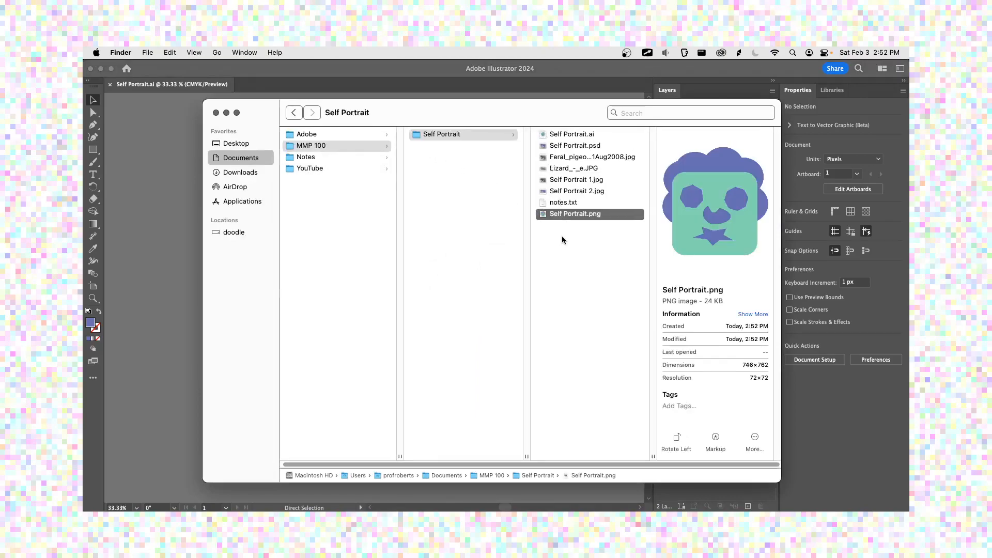
key("space")
key("space")
key("space")
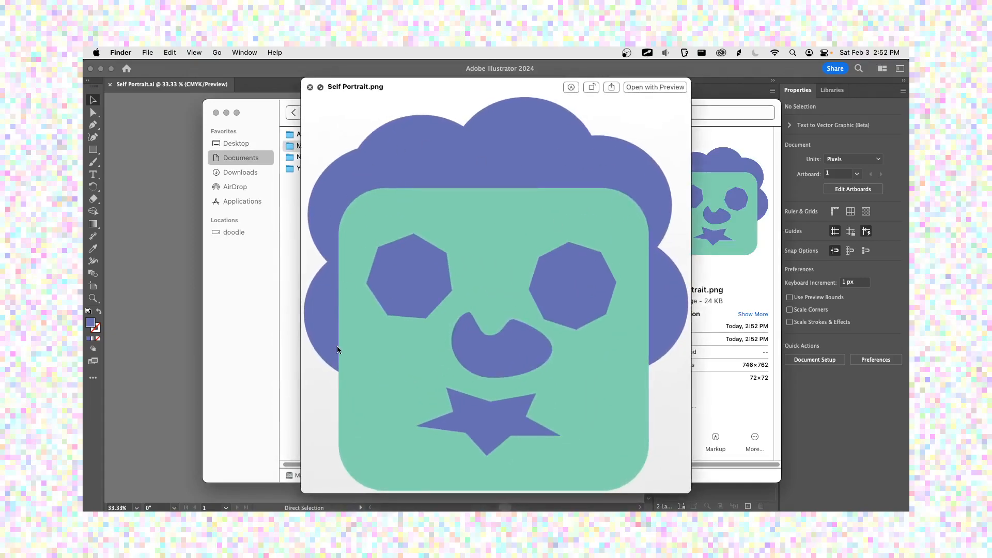
key("space")
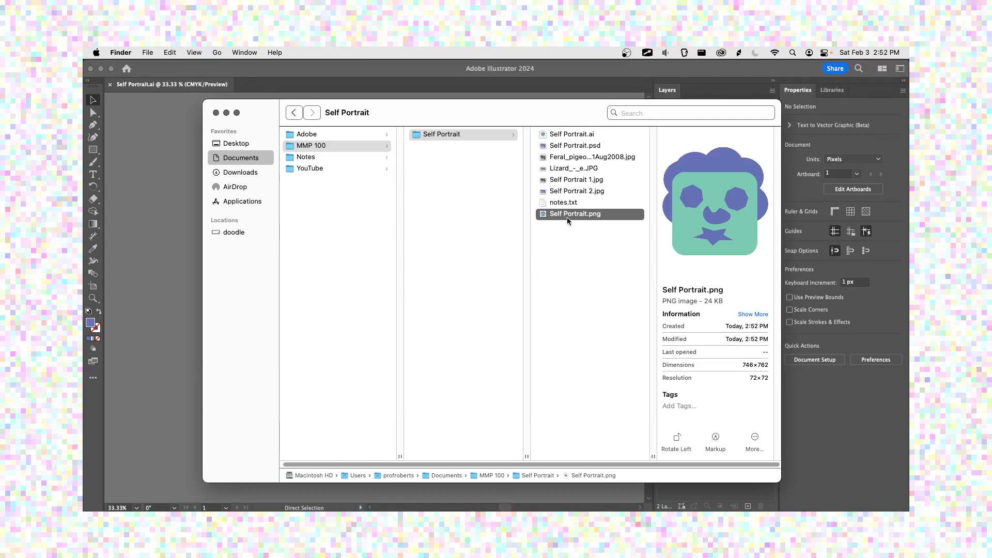
key("space")
key("space")
- Switch back to Illustrator and re-export Self Portrait.png with Use Artboards enabled, replacing the existing file, at Screen (72 ppi) with a transparent background
key("super+Tab")
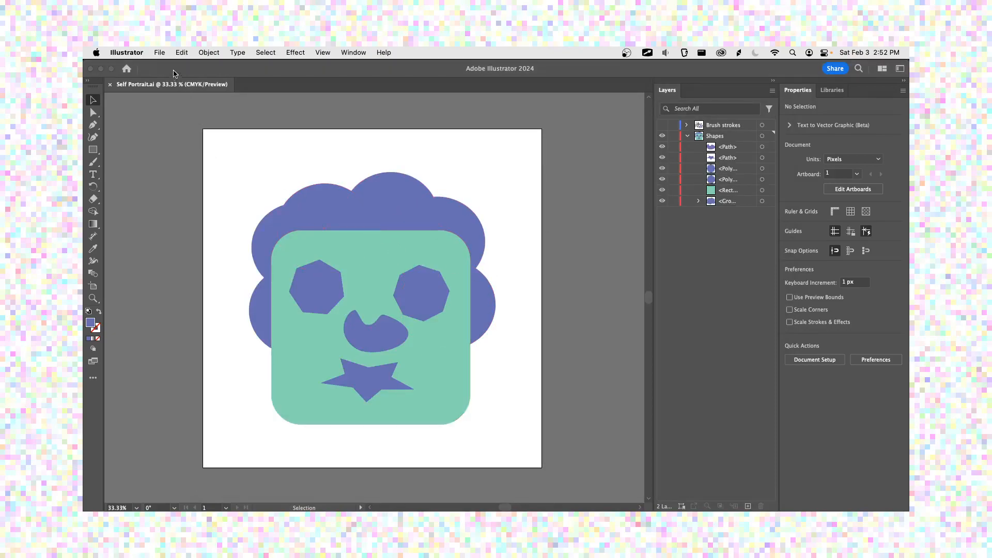
left_click(163, 53)
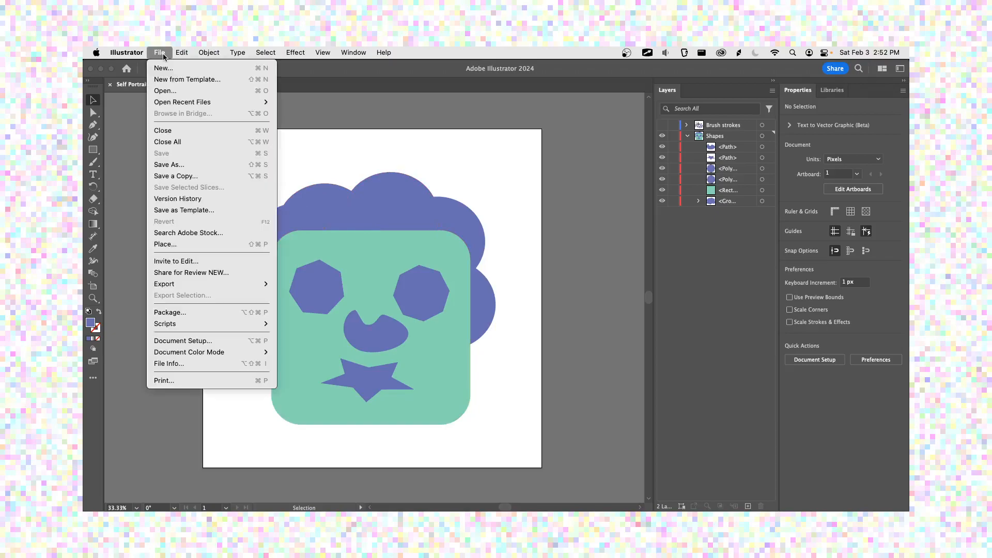
mouse_move(190, 285)
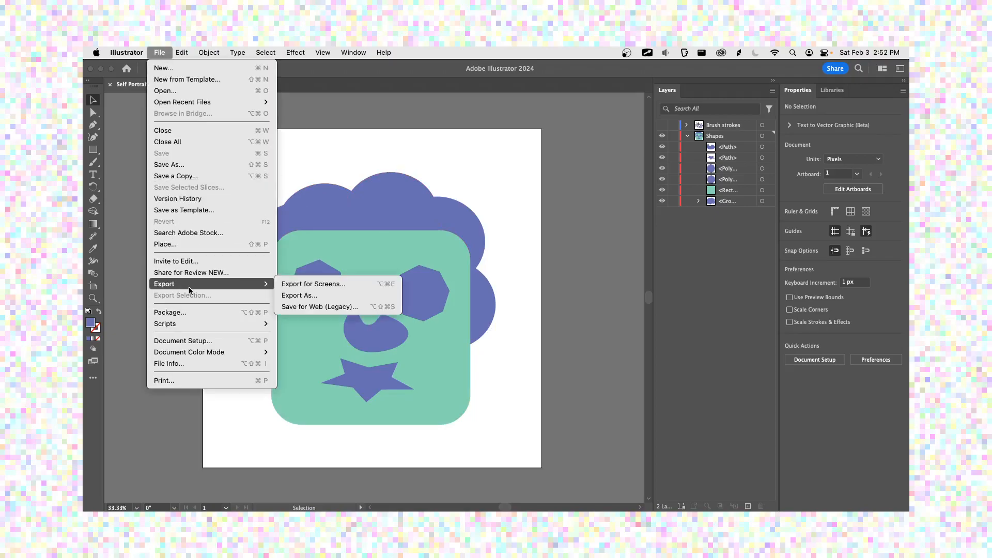
left_click(297, 297)
left_click(462, 356)
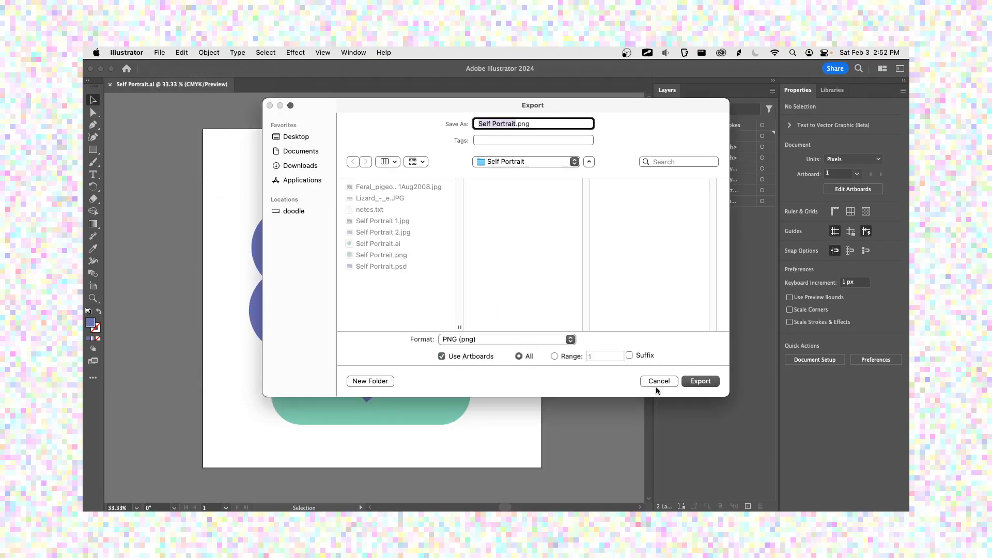
left_click(706, 383)
left_click(531, 300)
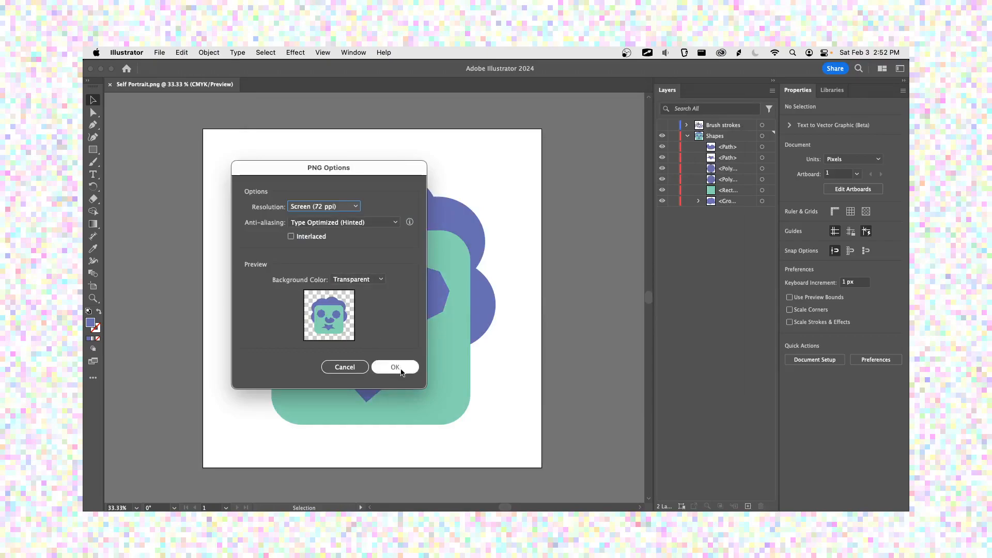
left_click(395, 367)
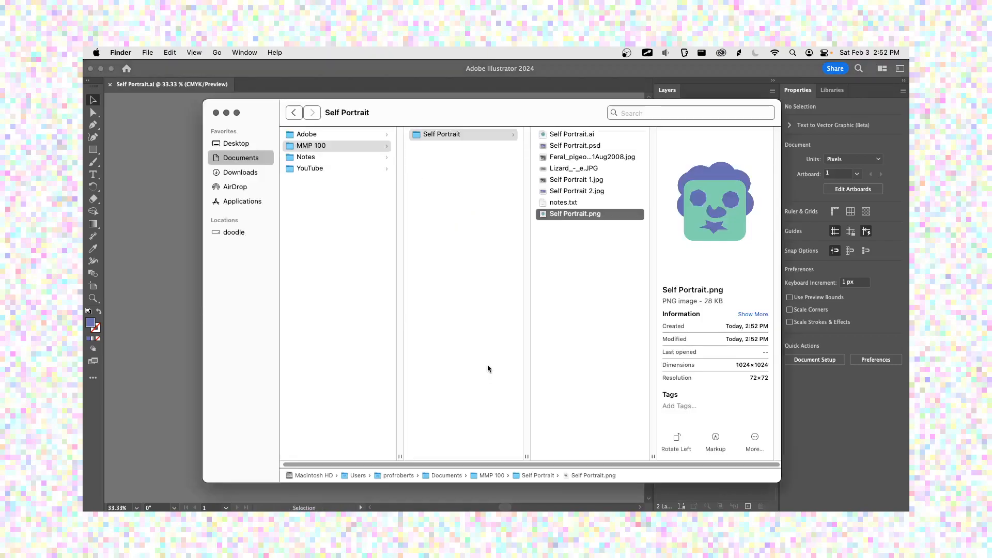
- Preview the re-exported Self Portrait.png in Finder to check the space around the portrait
left_click(581, 300)
left_click(591, 216)
key("space")
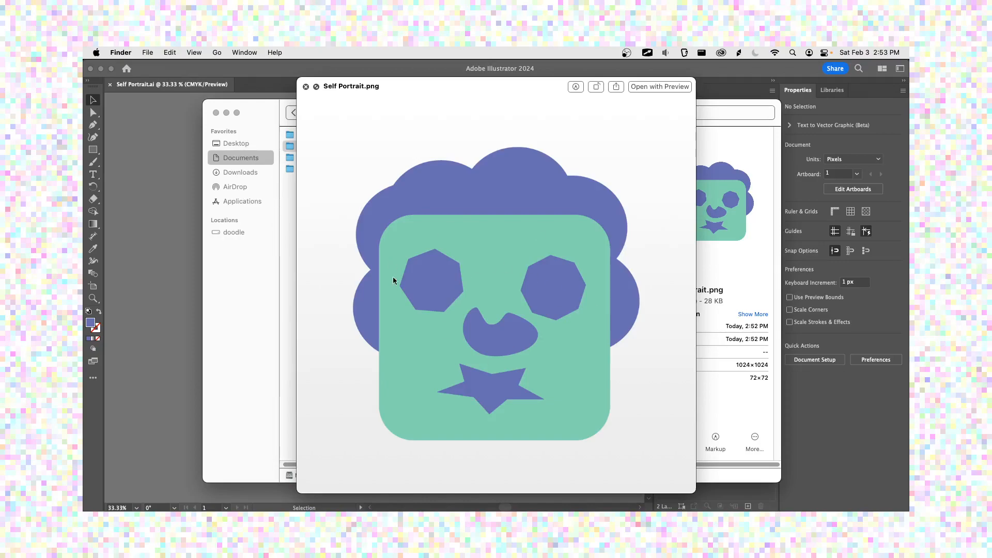
key("space")
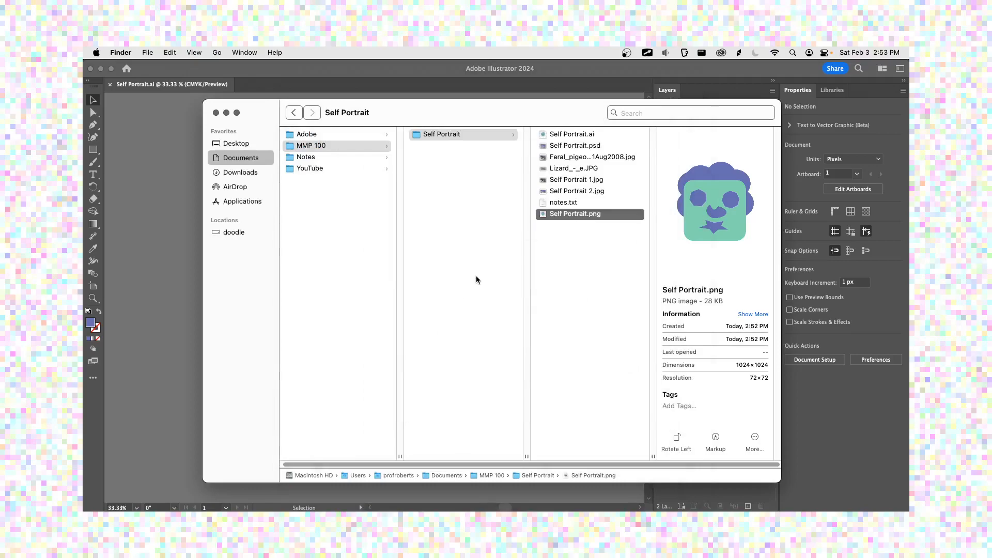
- Switch to Illustrator and export the portrait as Self Portrait.jpg with Use Artboards, in CMYK at Medium quality 5 and Screen (72 ppi)
key("super+Tab")
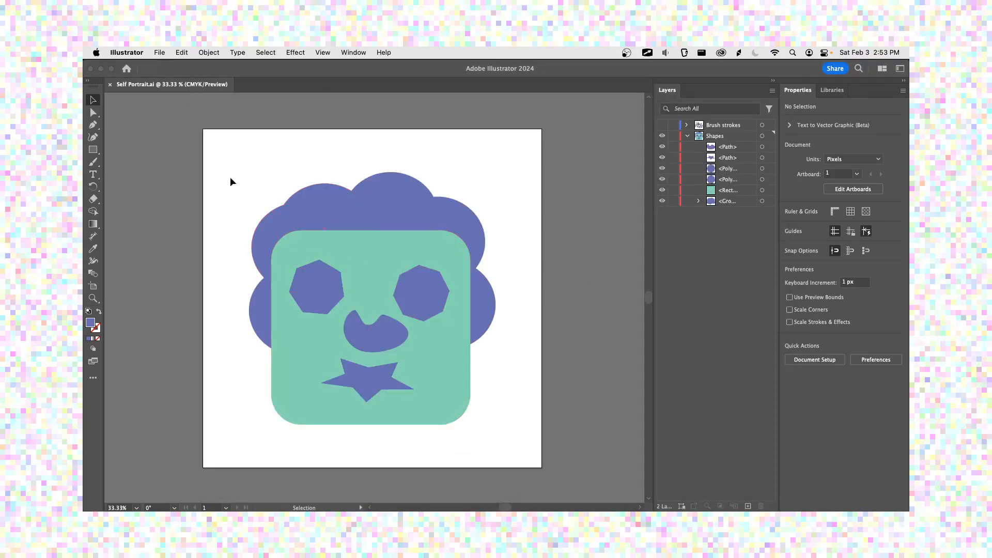
left_click(151, 54)
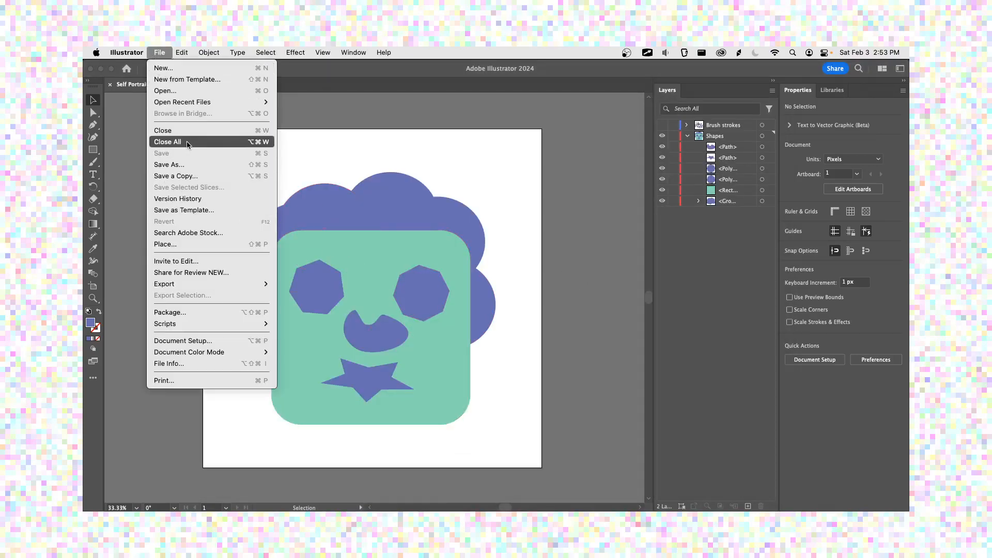
mouse_move(252, 285)
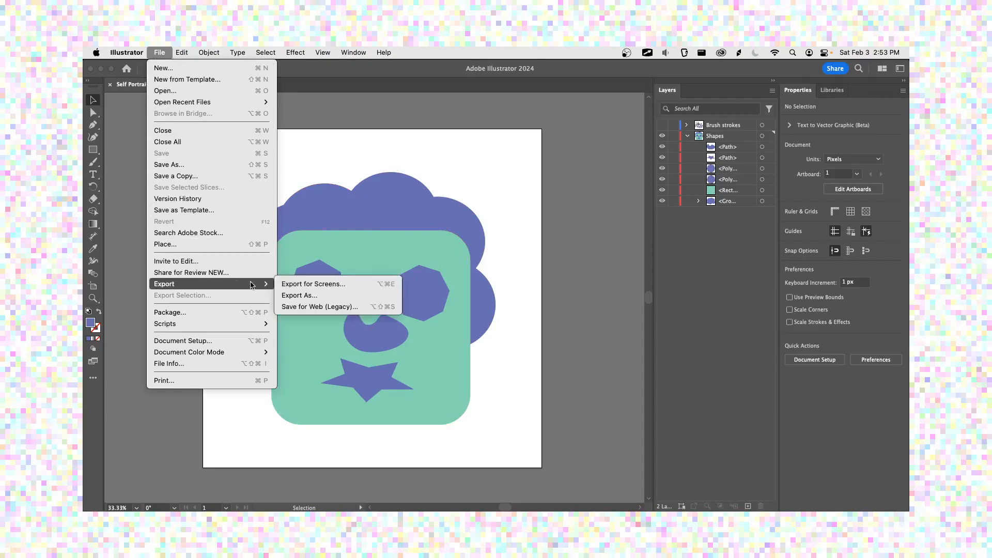
left_click(311, 298)
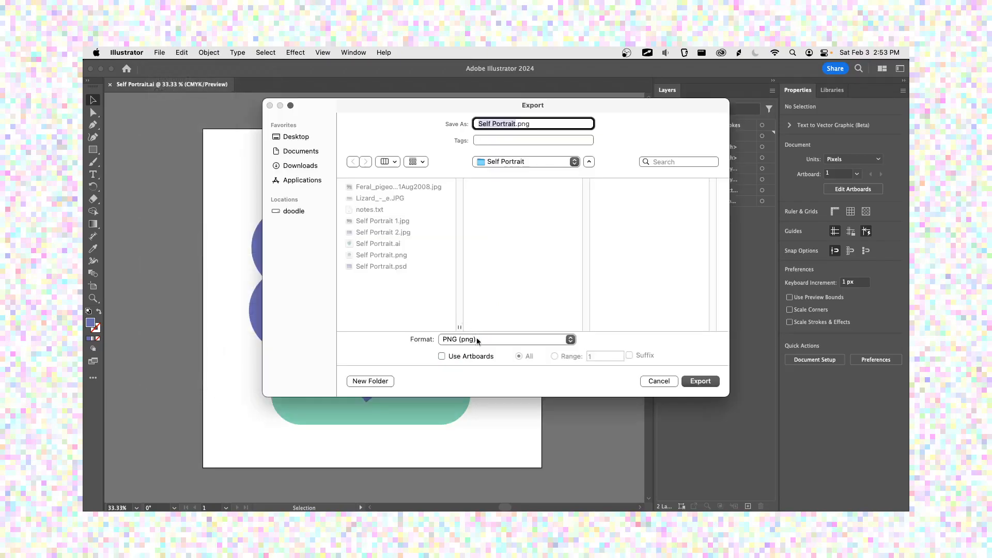
left_click(478, 343)
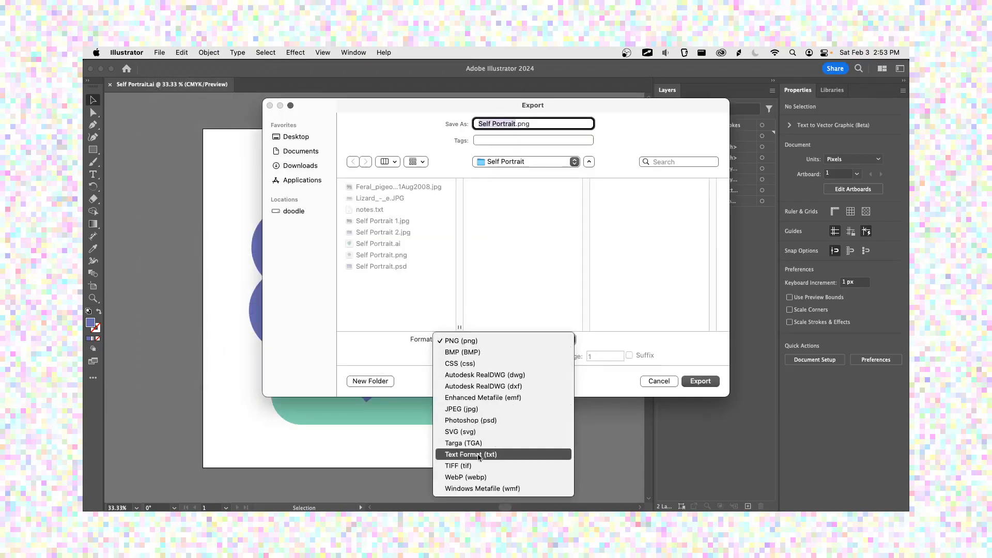
left_click(486, 410)
left_click(476, 358)
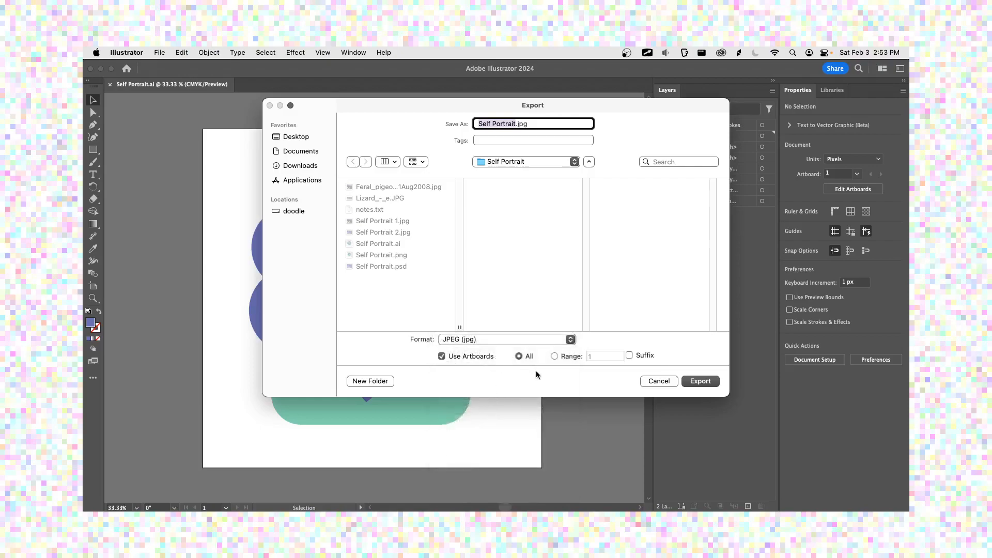
left_click(699, 382)
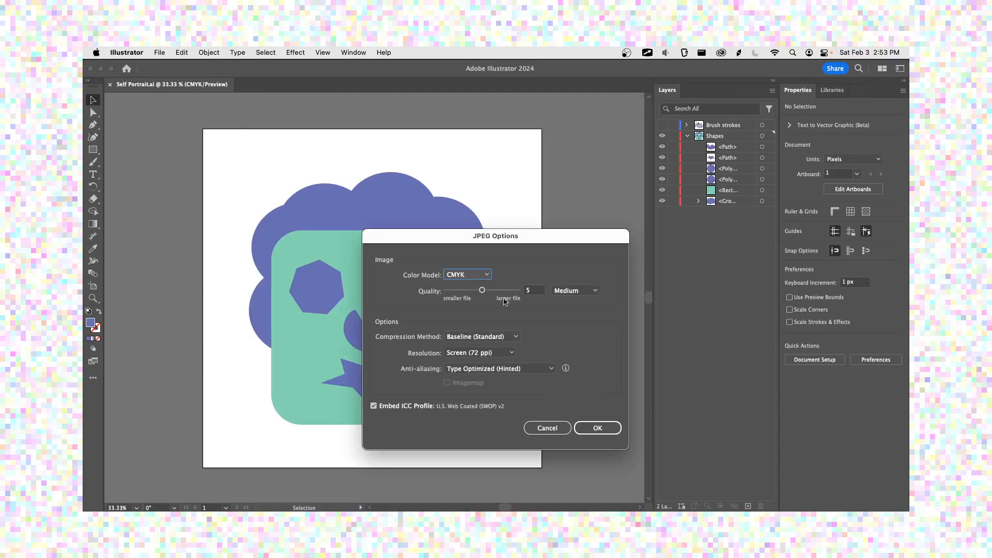
left_click(597, 428)
key("a")
- Switch to Finder and preview the exported Self Portrait.jpg and Self Portrait.png to compare them
key("super+Tab")
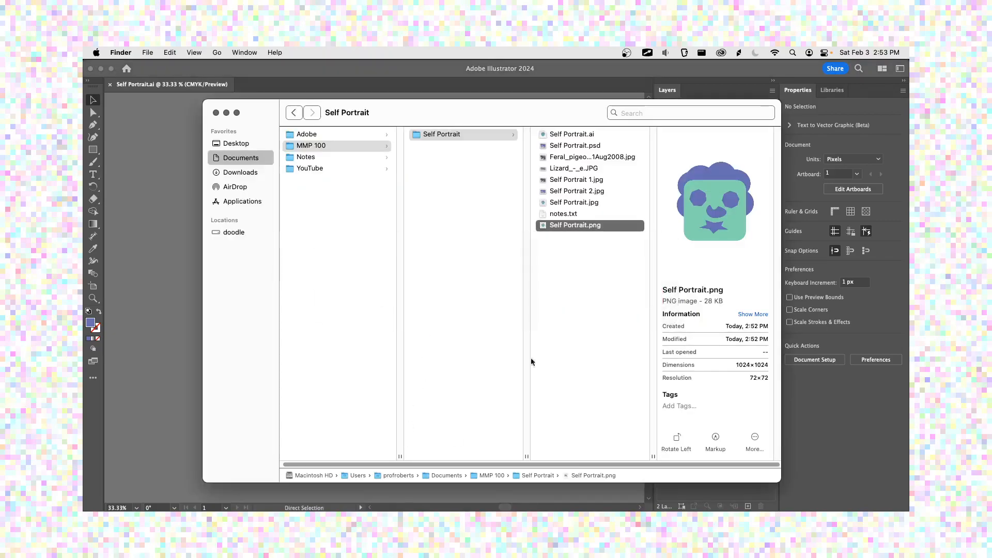
left_click(561, 268)
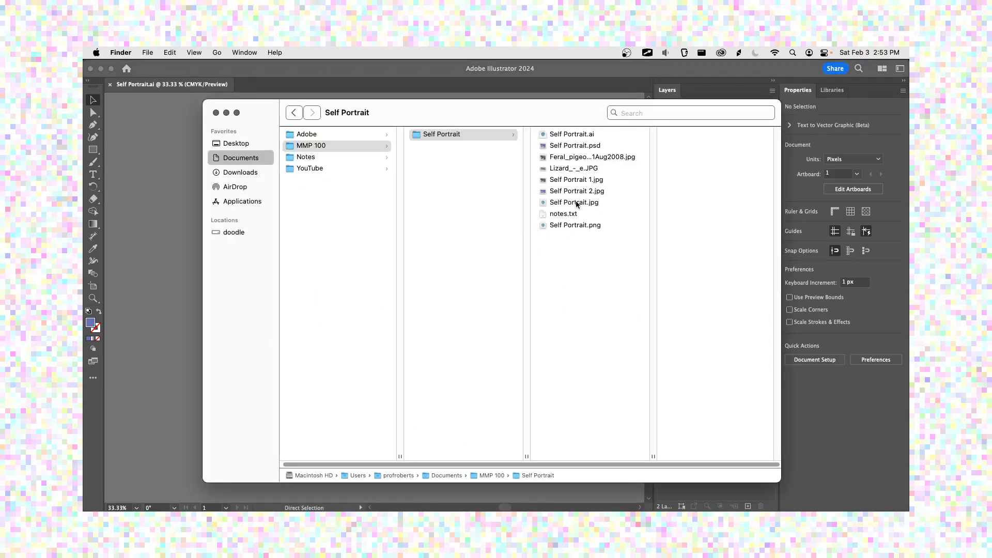
left_click(577, 204)
key("space")
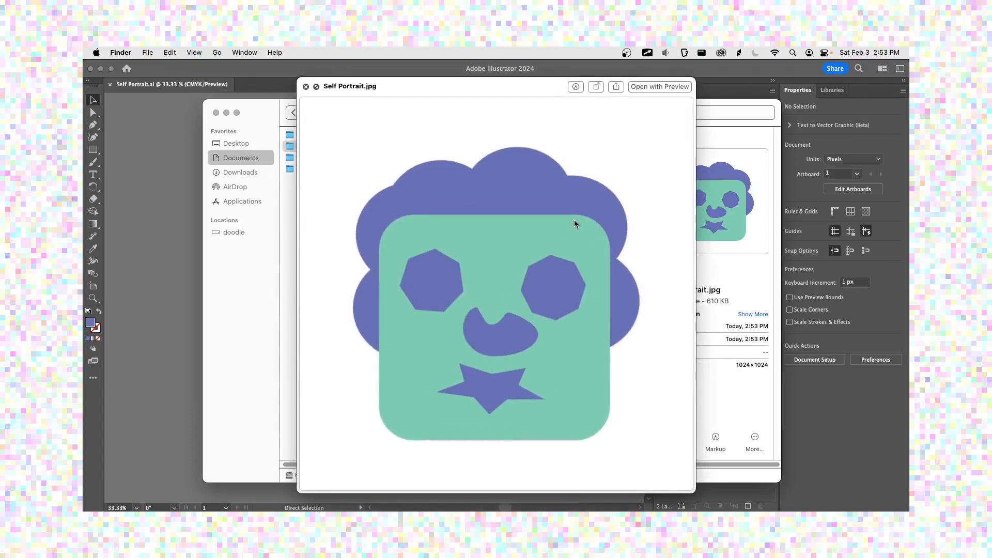
key("space")
left_click(572, 227)
key("space")
key("space")
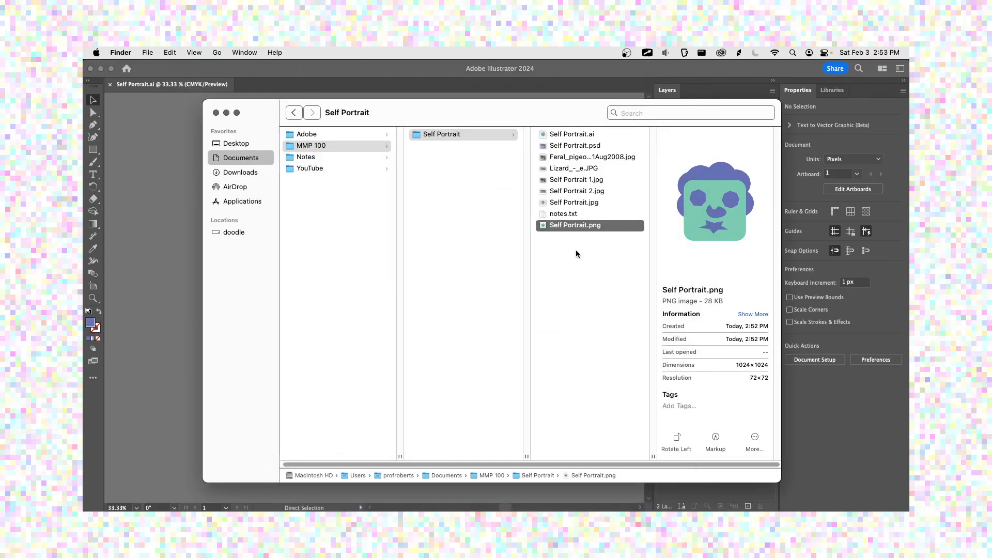
- Move the Finder window aside, switch to Chrome, and start a new post on the MMP 100 Spring 2024 OpenLab site
left_click_drag(433, 113, 367, 111)
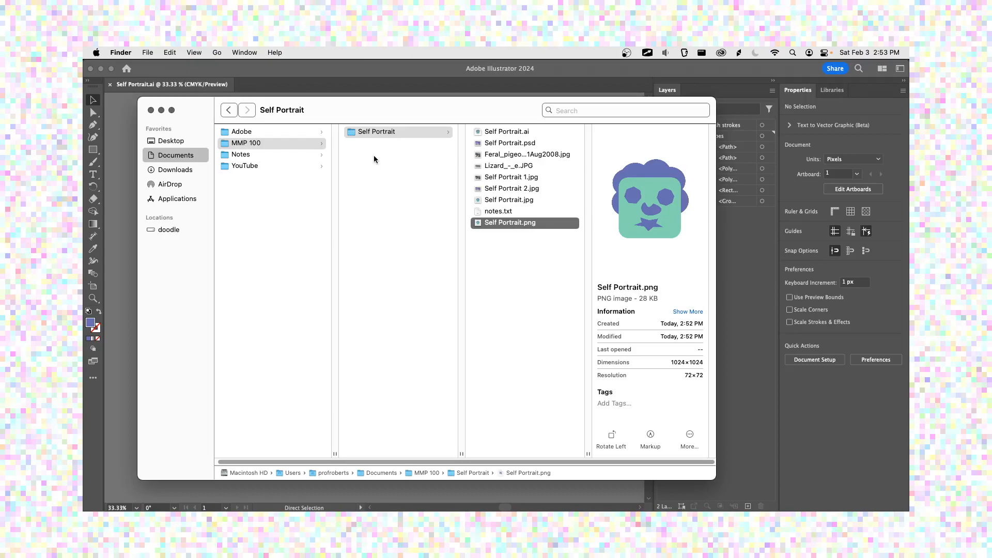
key("super+Tab")
key("super+Tab")
key("super+Tab")
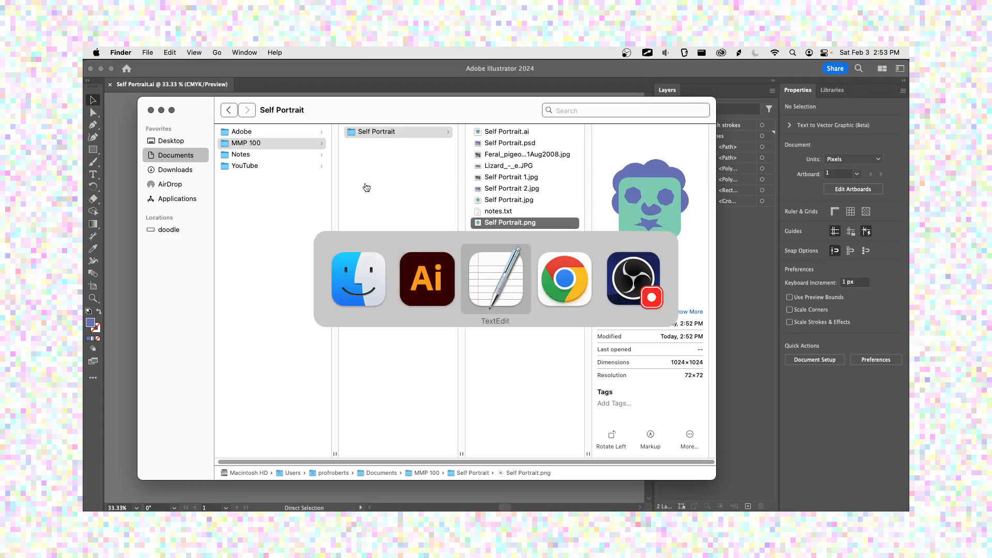
scroll(305, 229, "up", 10)
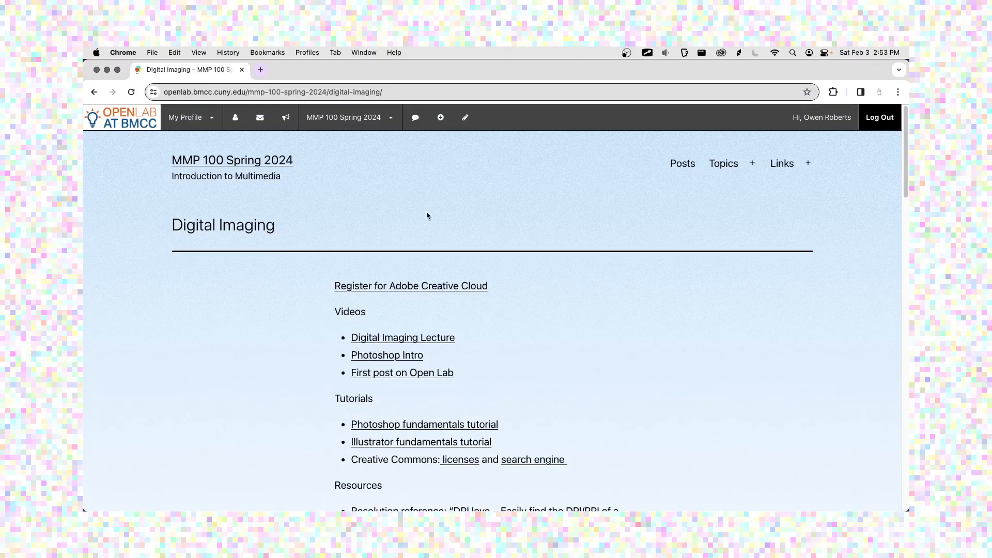
mouse_move(440, 117)
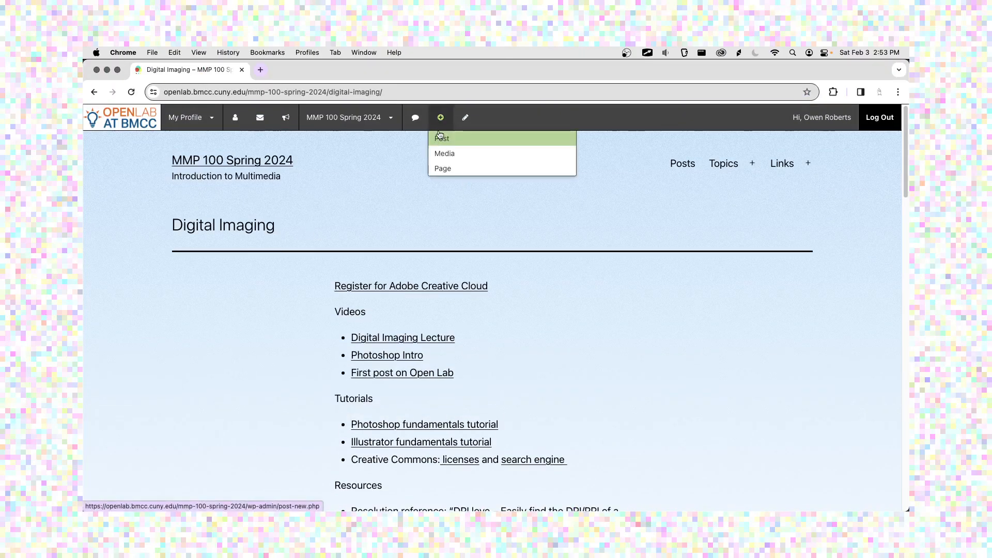
left_click(440, 139)
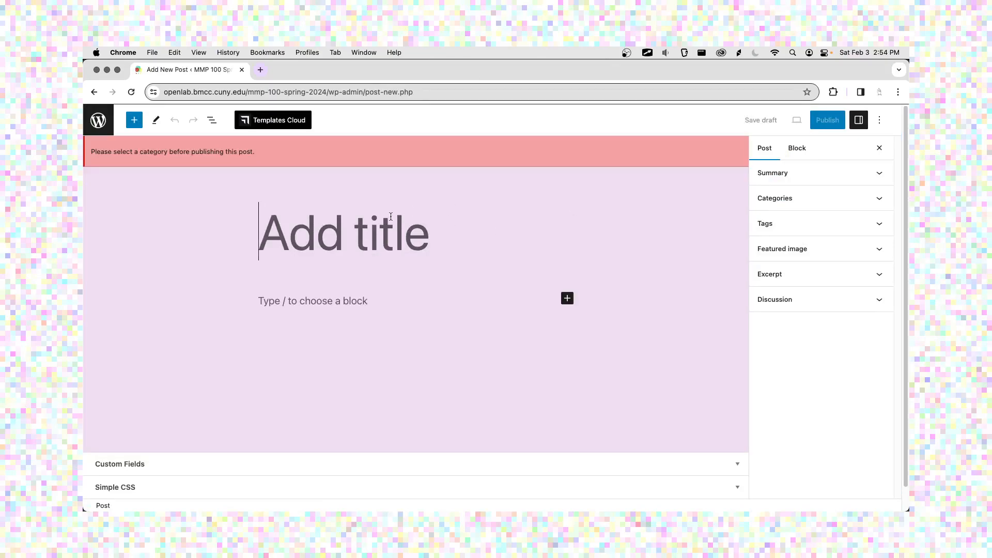
- Title the post "Self Portrait Progress week 2"
type("Self Poret")
key("BackSpace")
key("BackSpace")
type("trait Profess")
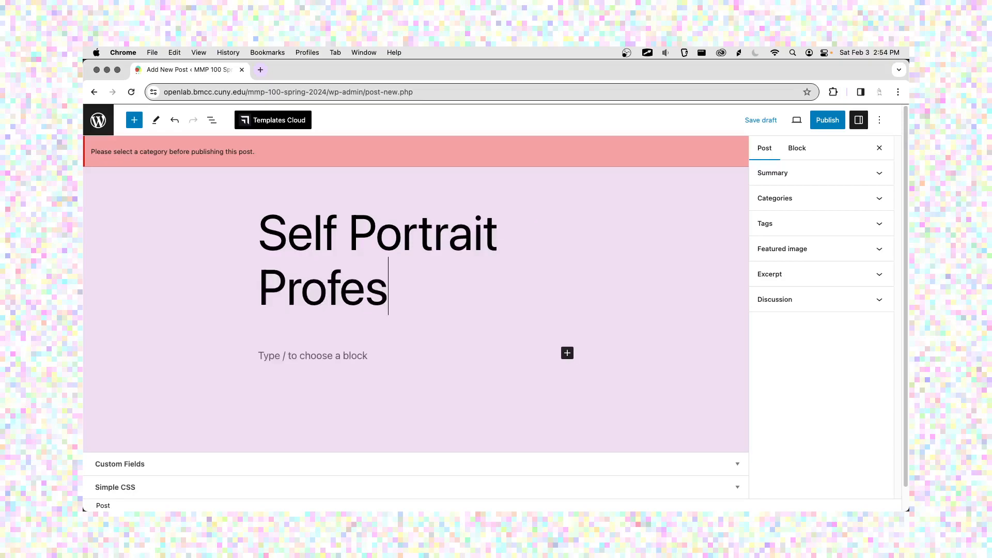
key("BackSpace")
key("BackSpace")
key("BackSpace")
key("BackSpace")
type("gress week 2")
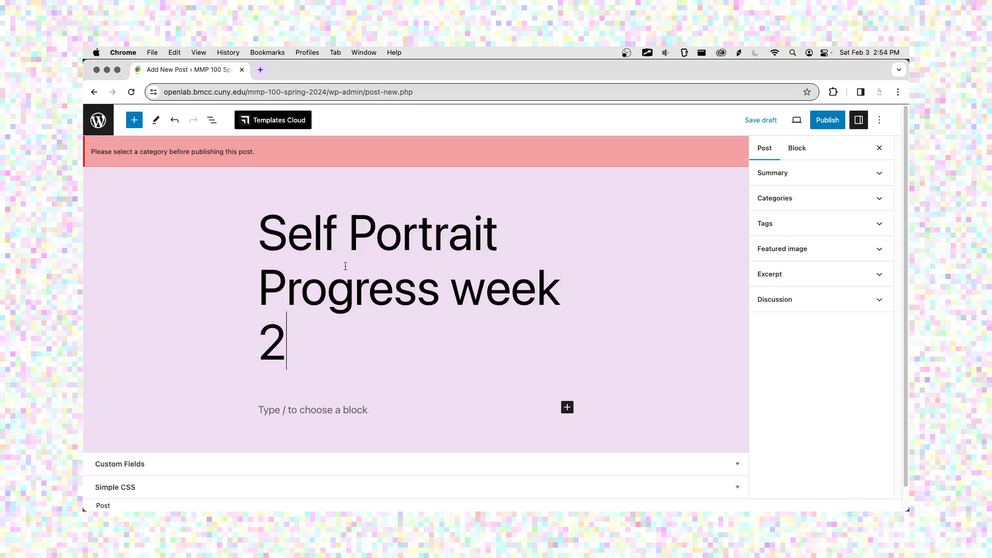
- Change the capital P of "Progress" in the post title to lowercase
left_click_drag(287, 293, 259, 293)
type("0p")
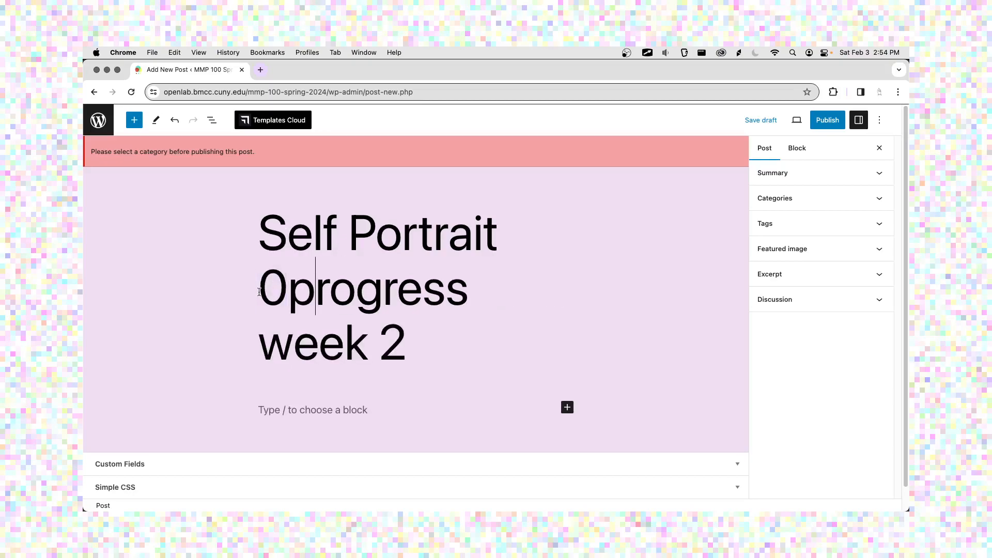
key("BackSpace")
key("BackSpace")
type("p")
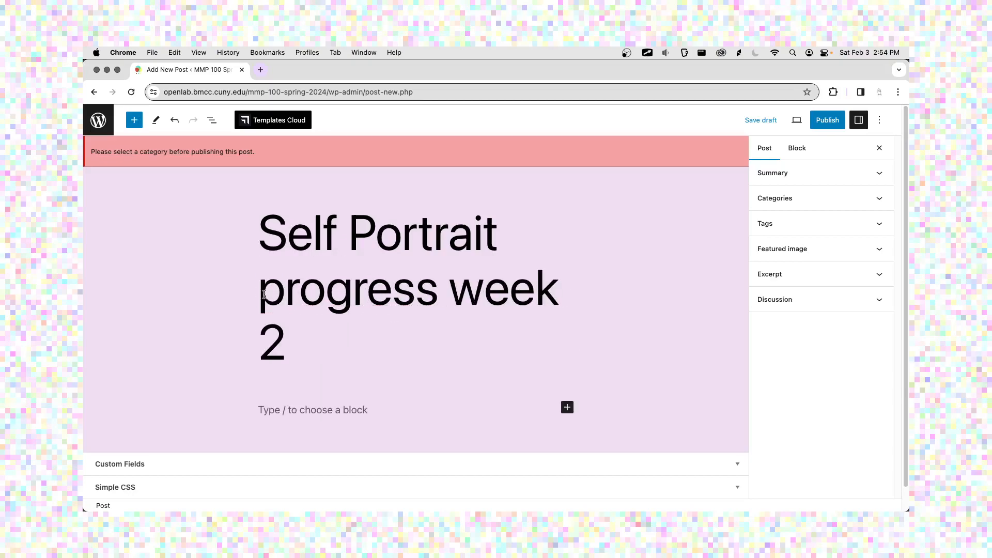
- Assign the post to the Weekly Blog Post category and collapse the category list
left_click(821, 204)
scroll(809, 310, "down", 2)
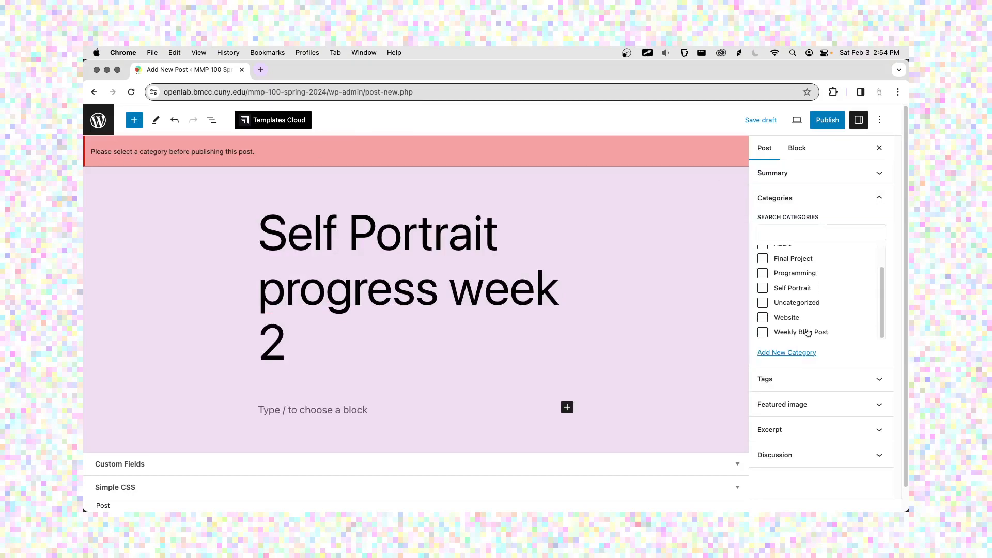
left_click(807, 332)
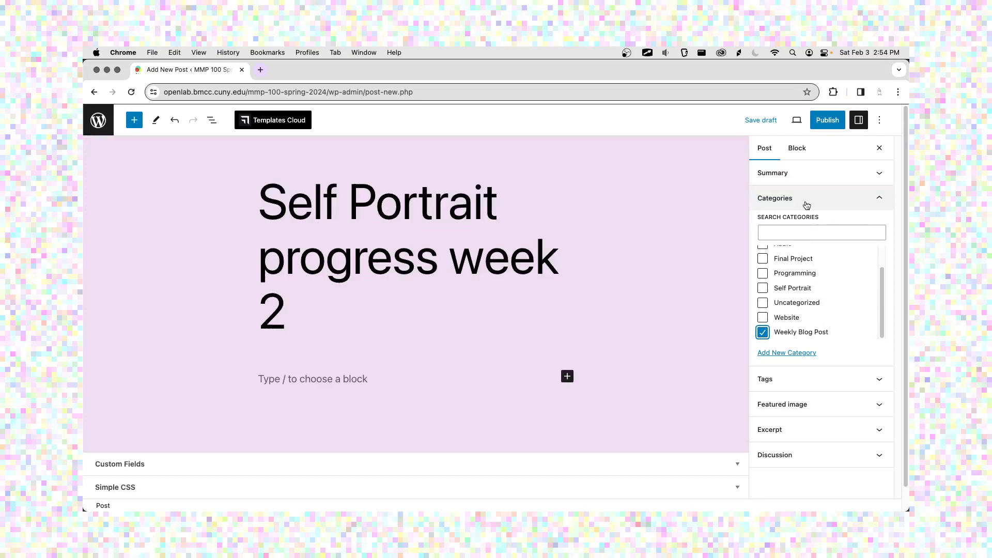
left_click(868, 203)
- Write the body paragraph "This week I added some filters in my photoshop project, and got started with my illustrator self portrait."
left_click(409, 370)
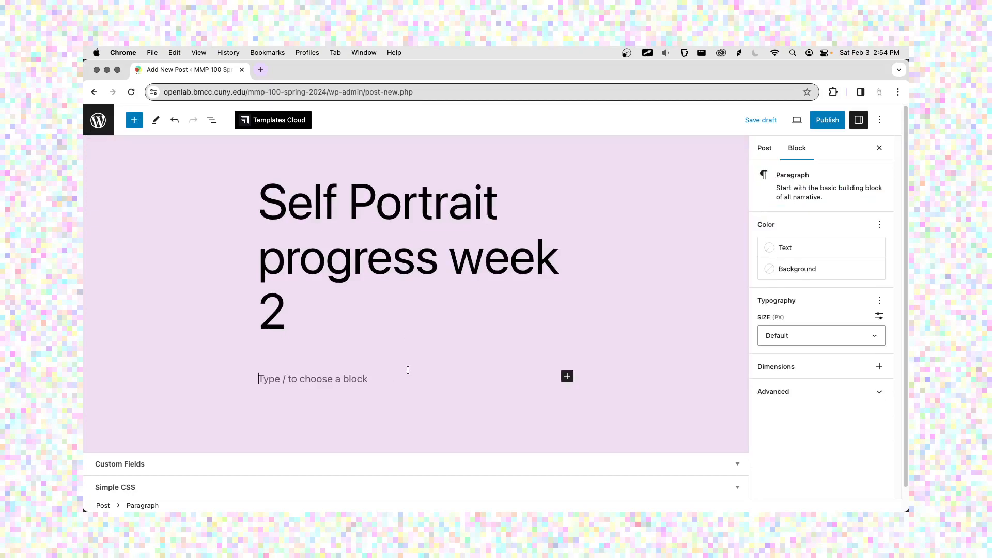
type("This we")
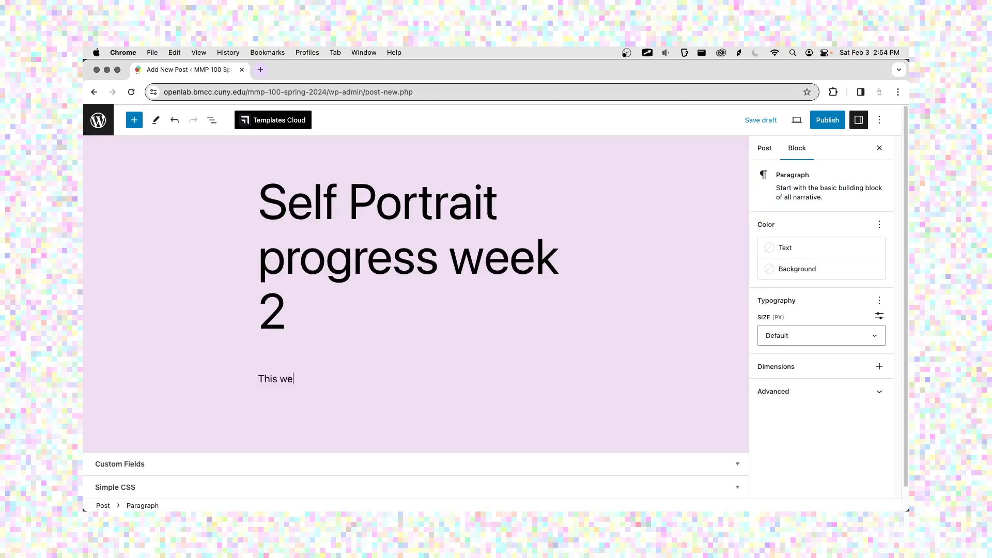
type("ek I added some filtersa")
key("BackSpace")
key("BackSpace")
type("in my photoshop prog")
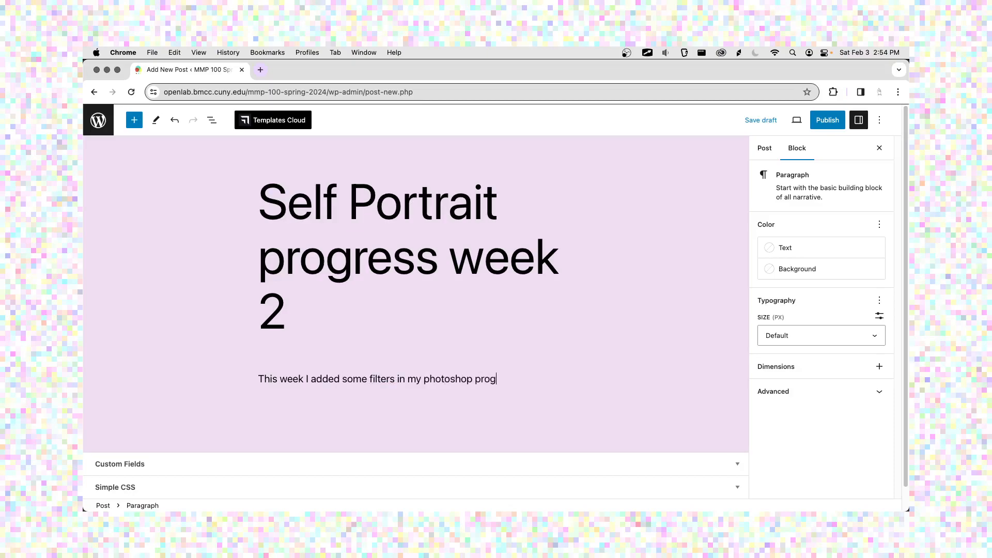
type("ject, and got started with my illustrator self ")
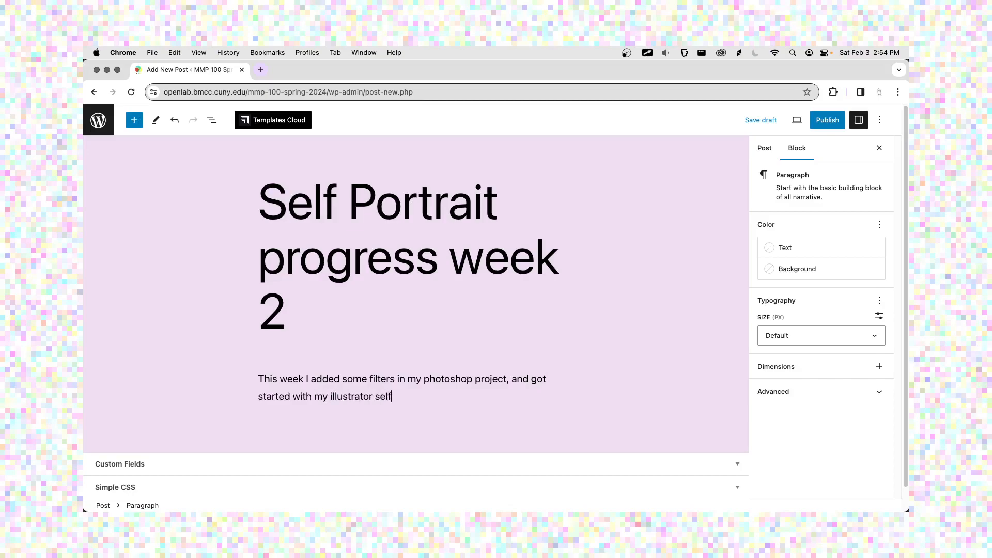
type("portrait.")
key("Return")
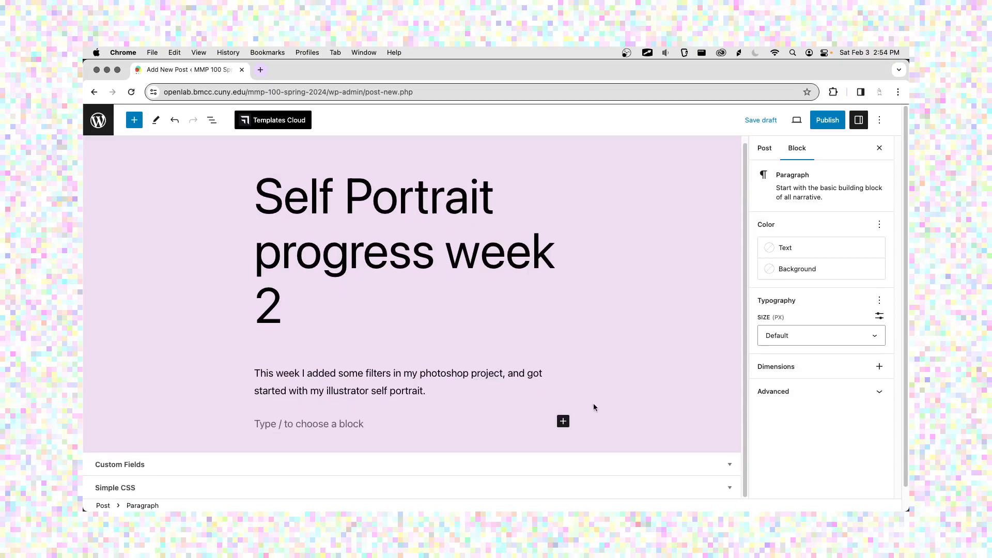
- Insert an Image block below the paragraph
left_click(563, 422)
scroll(616, 452, "down", 2)
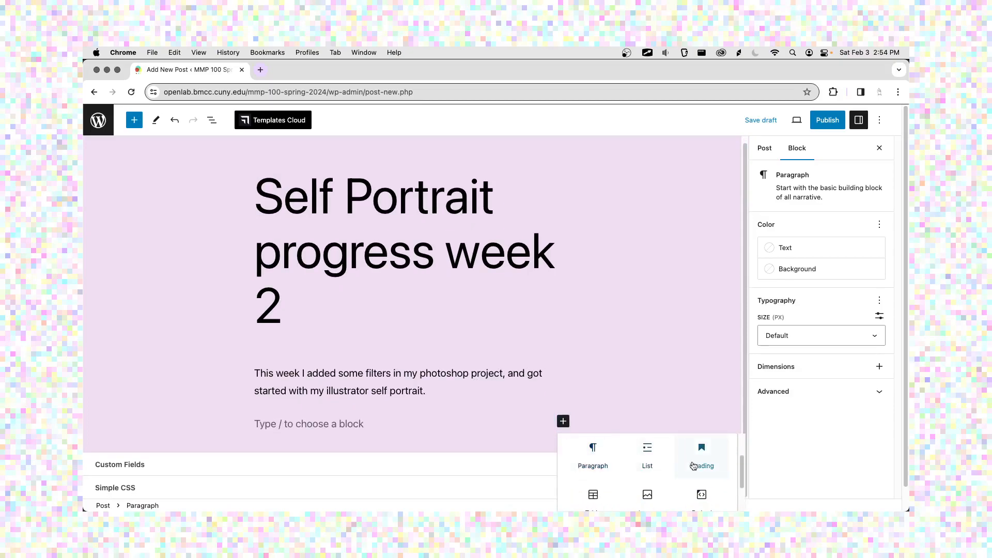
scroll(627, 472, "down", 2)
left_click(655, 470)
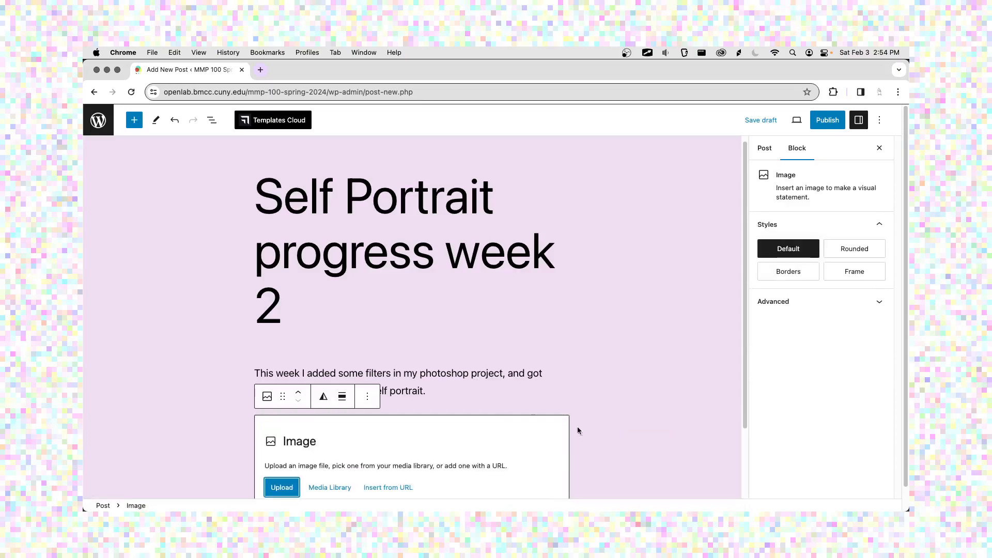
scroll(489, 356, "down", 2)
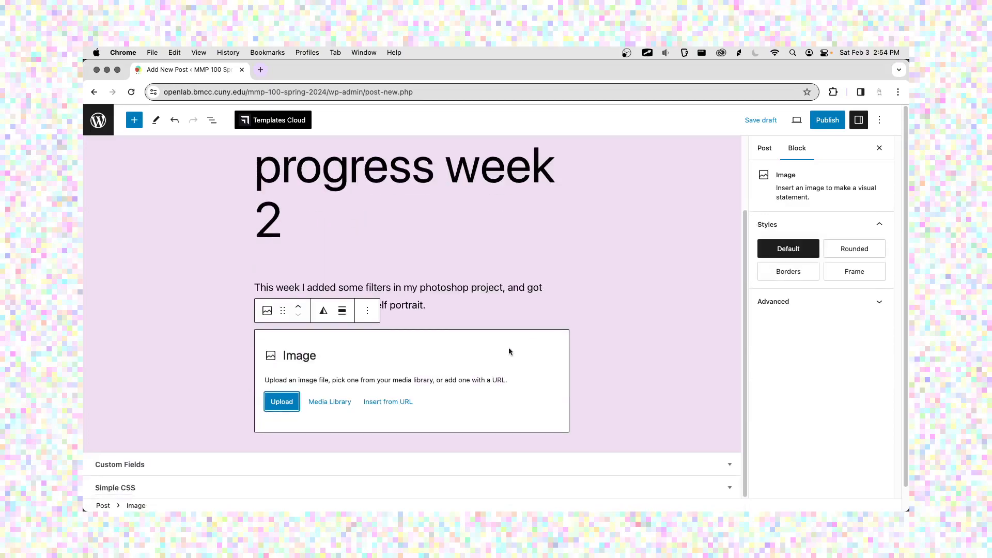
- Upload Self Portrait 2.jpg from the Self Portrait folder of MMP 100 in Documents into the Image block, and deselect the block
left_click(281, 402)
left_click(331, 208)
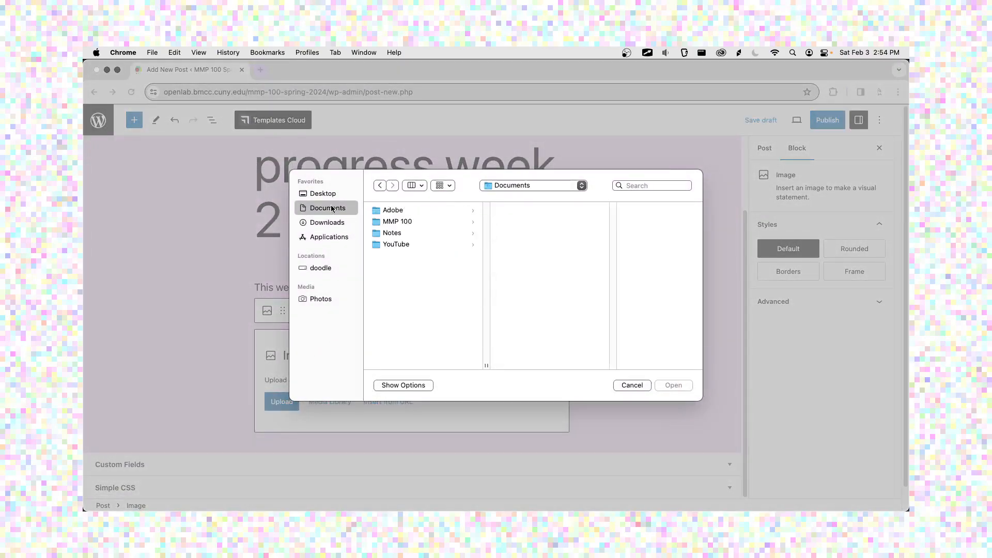
left_click(378, 221)
left_click(525, 212)
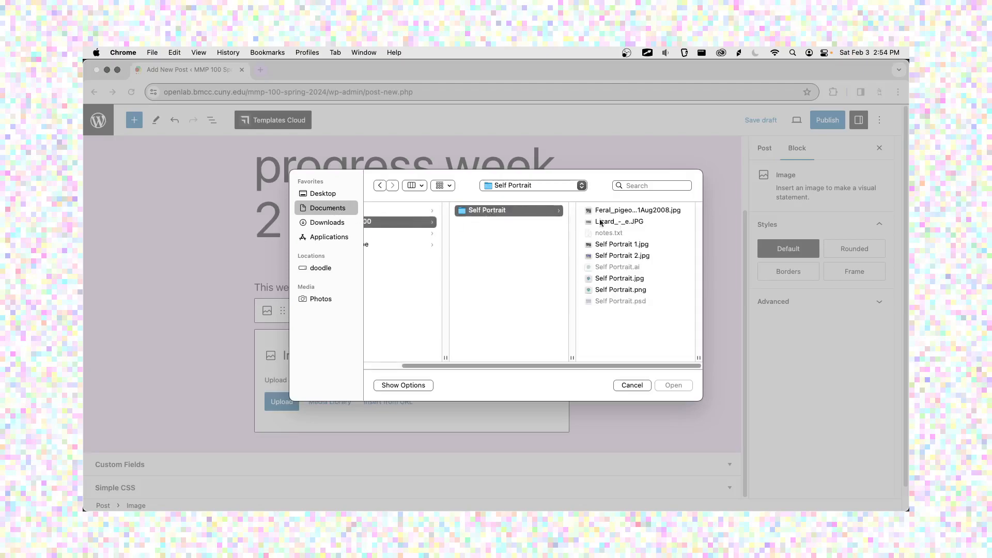
left_click(612, 257)
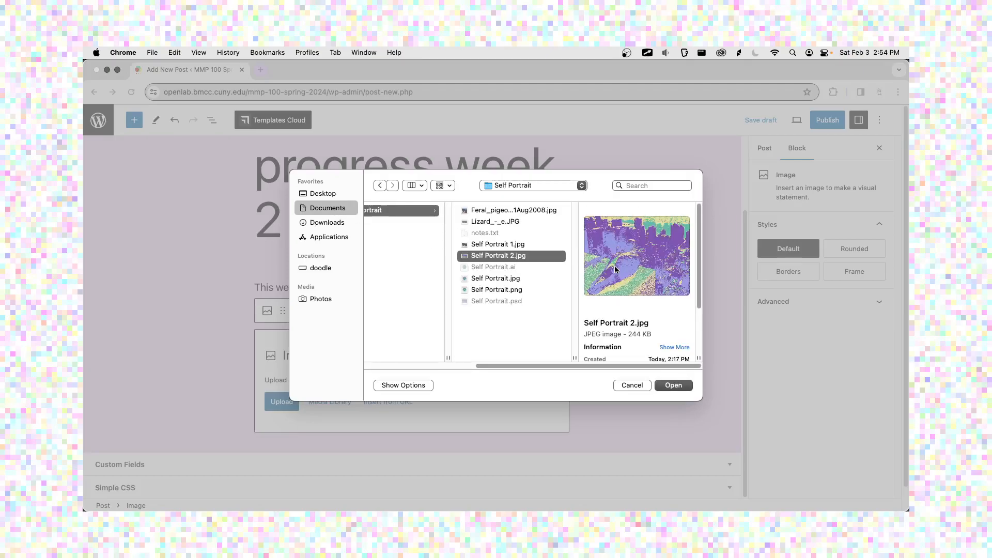
key("Return")
scroll(478, 324, "down", 3)
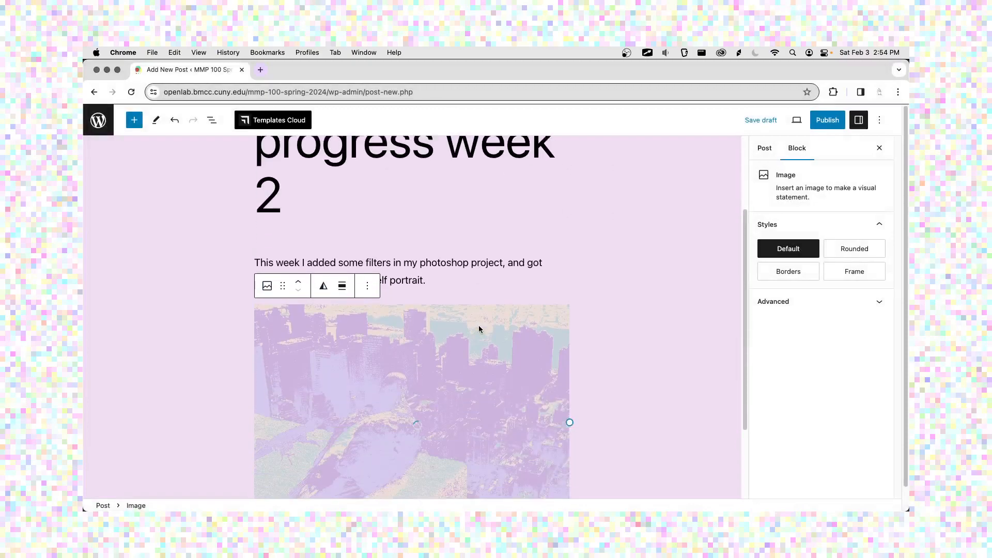
scroll(481, 378, "down", 3)
left_click(588, 393)
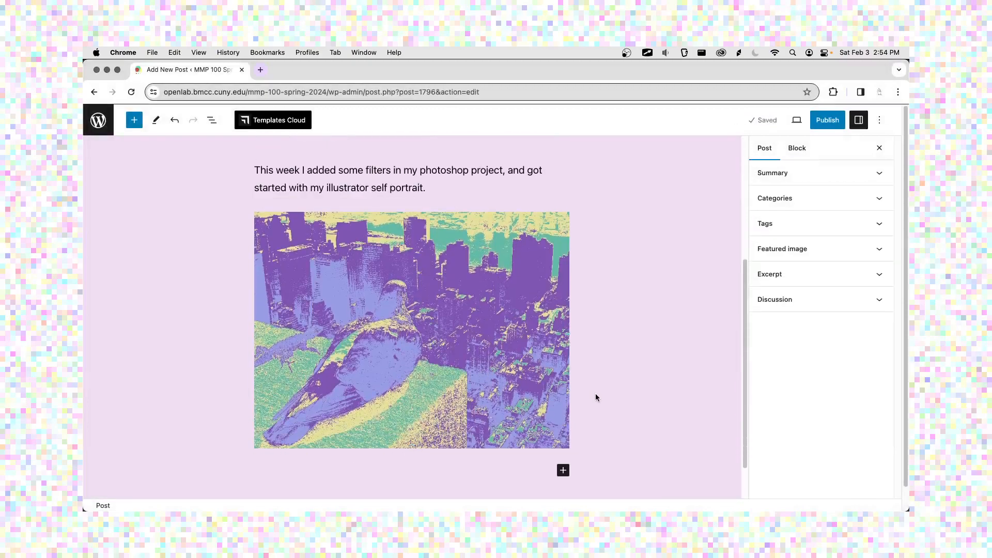
- Insert another Image block below the filtered pigeon and city image
scroll(571, 415, "down", 2)
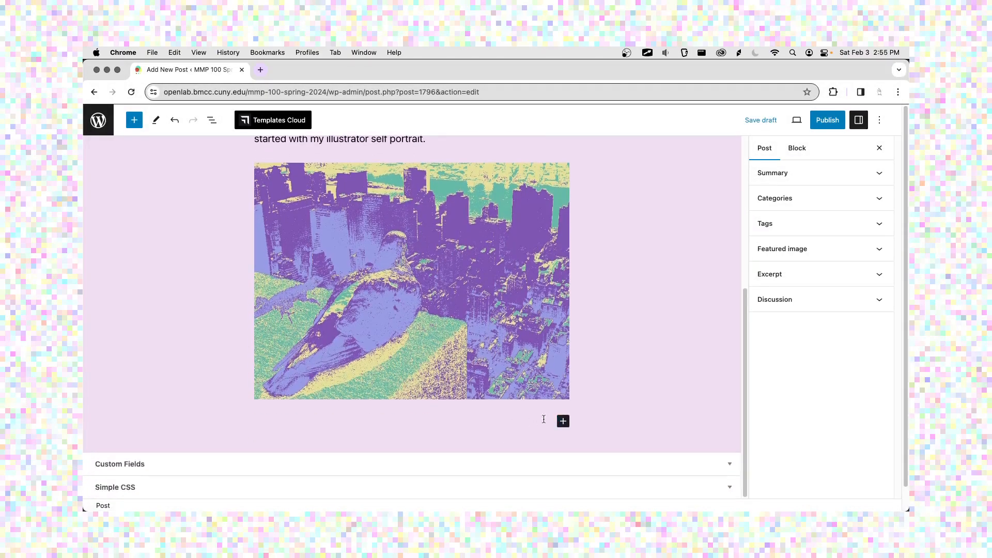
left_click(562, 421)
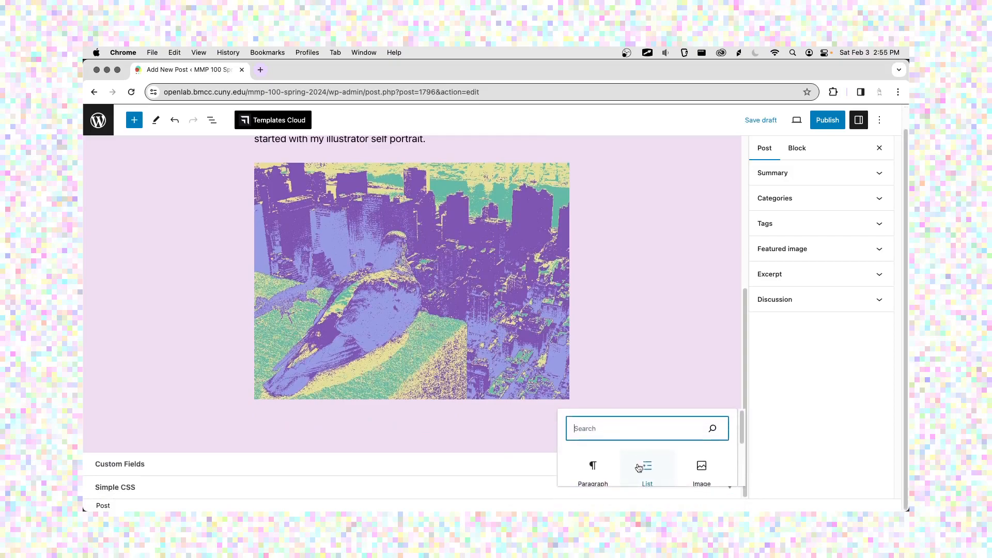
scroll(672, 460, "down", 3)
scroll(703, 434, "up", 1)
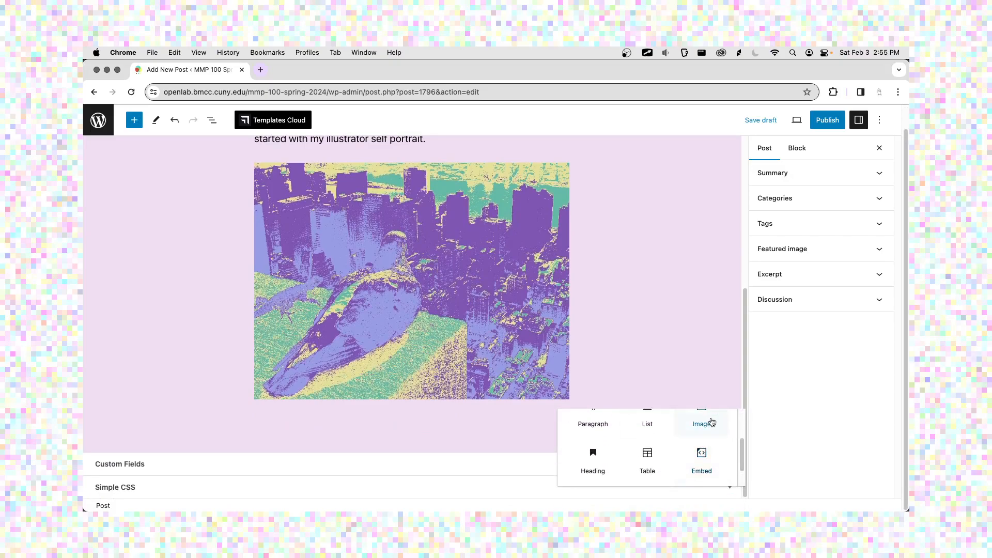
left_click(703, 422)
scroll(445, 368, "down", 2)
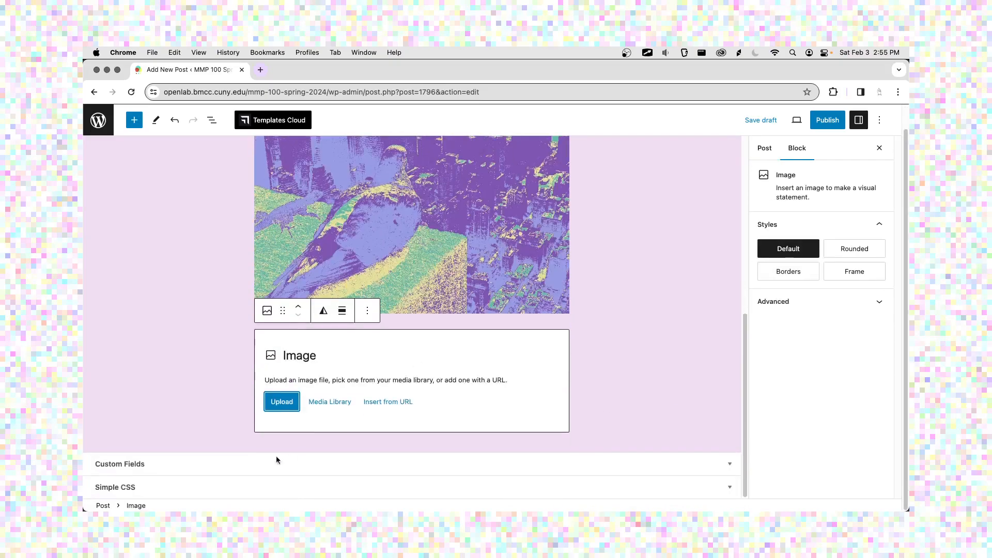
- Upload Self Portrait.jpg from the Self Portrait folder into the new Image block, and deselect the block
left_click(269, 401)
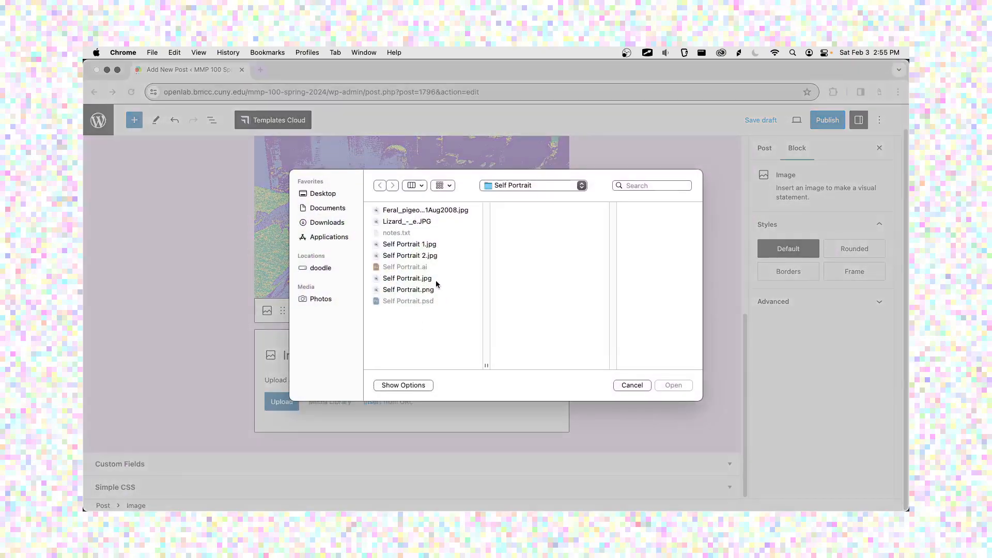
left_click(415, 279)
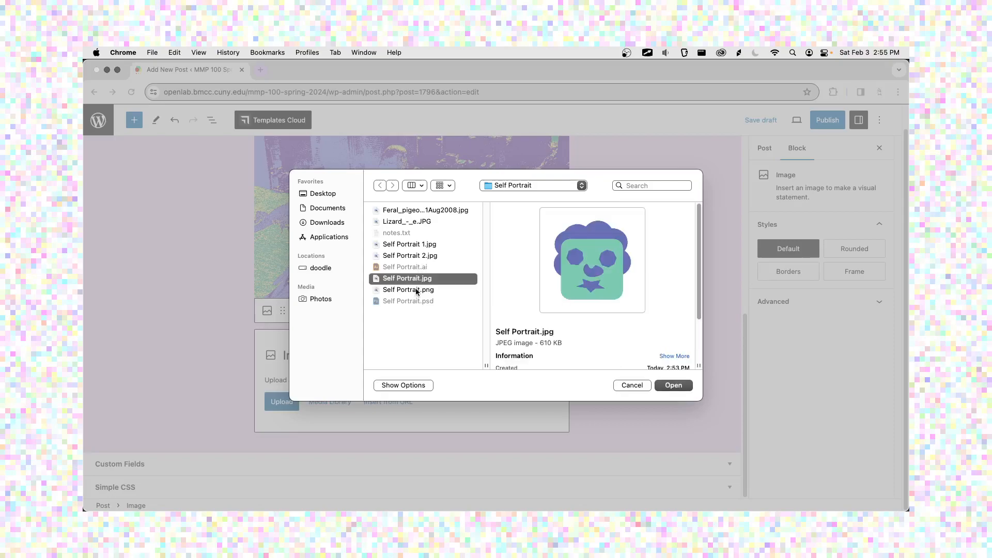
left_click(395, 318)
left_click(406, 290)
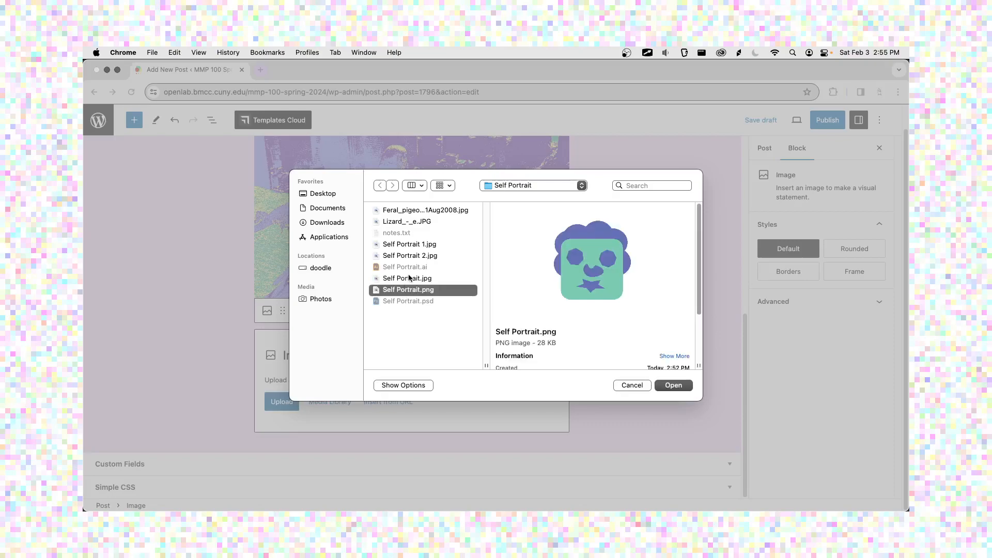
left_click(409, 279)
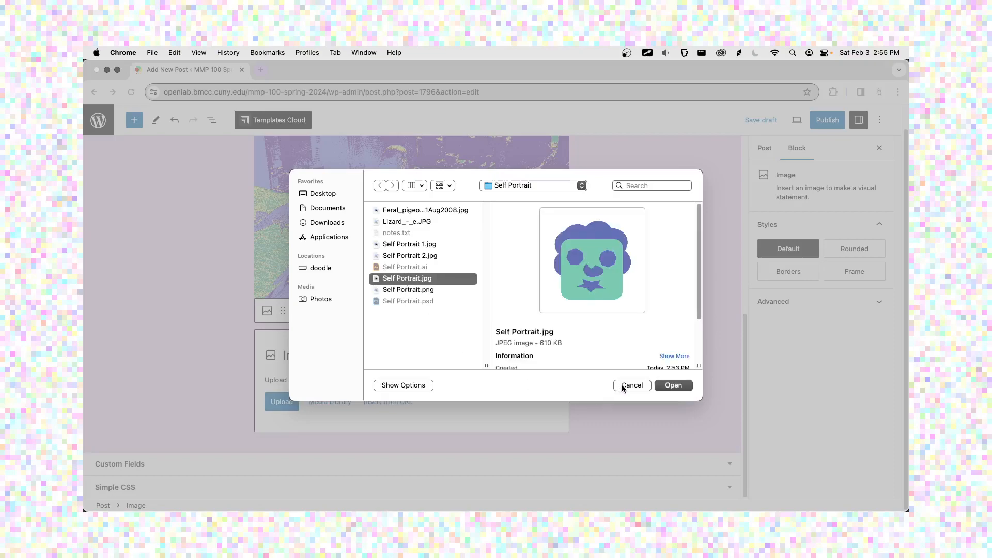
left_click(675, 385)
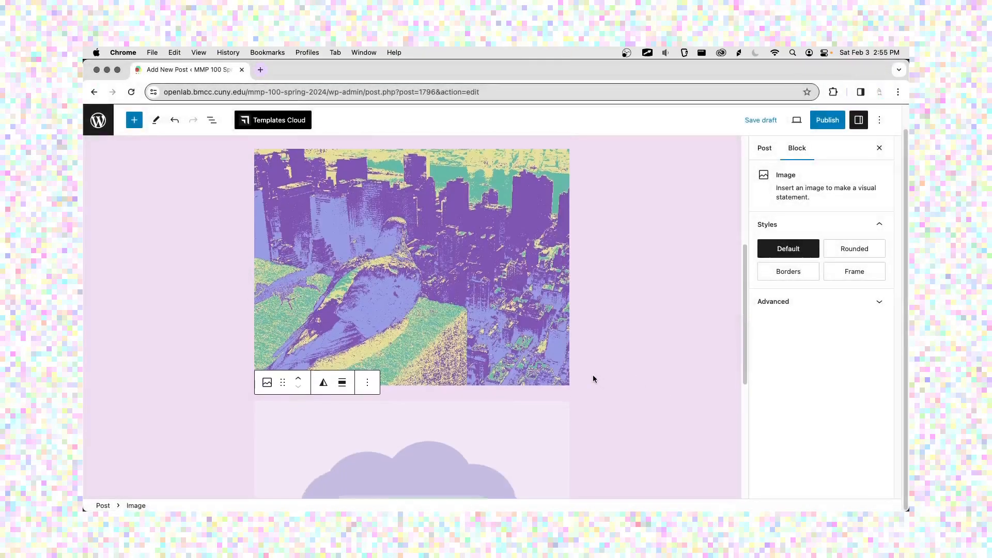
left_click(606, 361)
- Add an Image block below the JPEG self-portrait, upload Self Portrait.png into it, and deselect the block
left_click(563, 455)
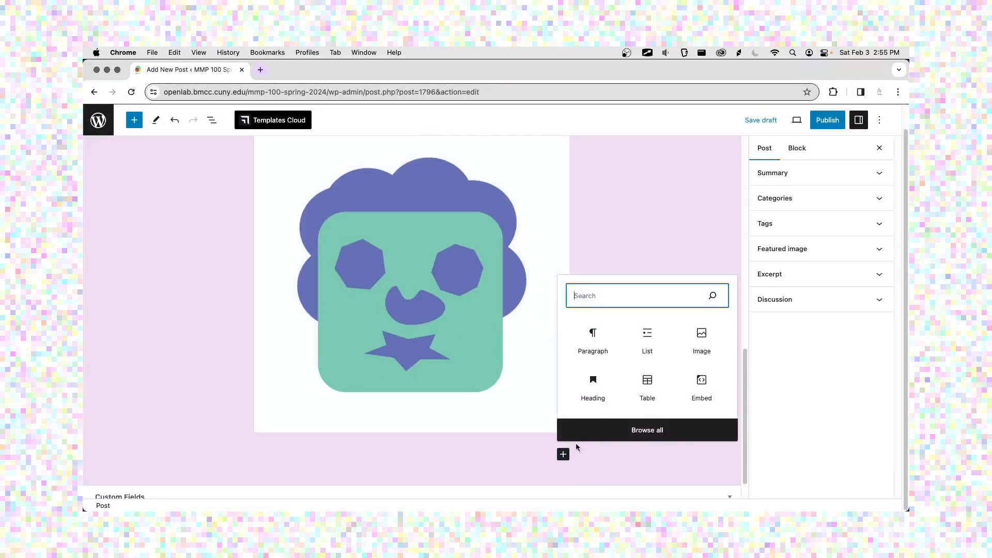
left_click(700, 341)
left_click(281, 401)
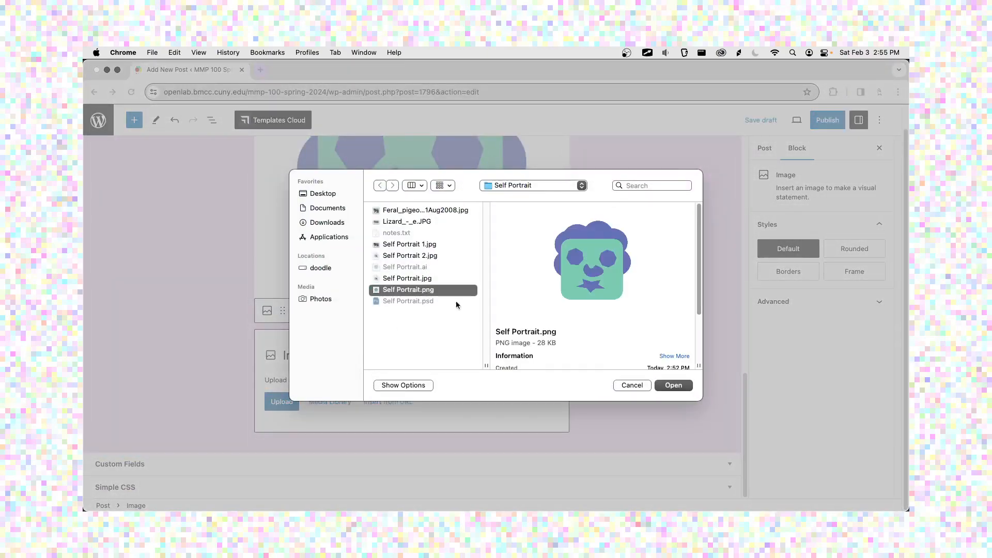
left_click(669, 385)
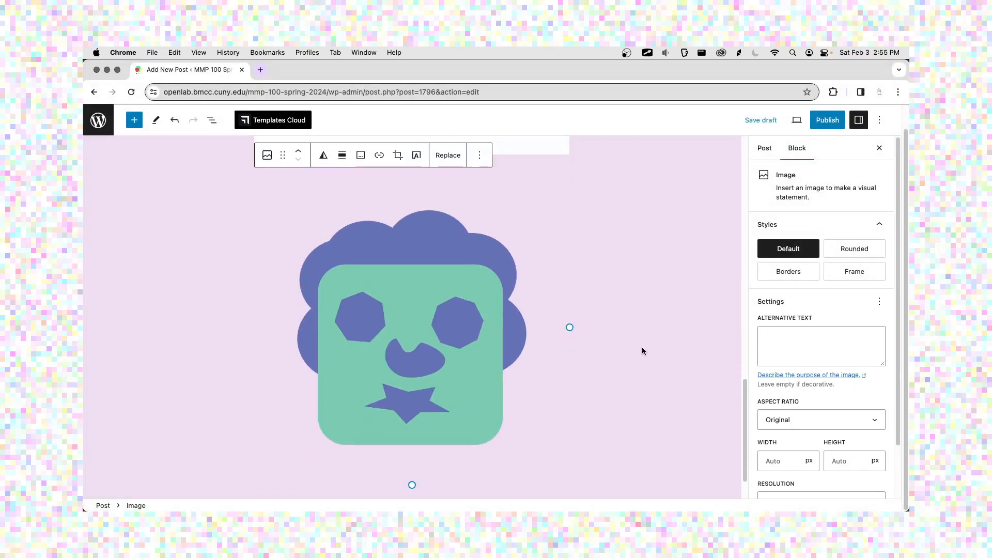
scroll(640, 350, "up", 1)
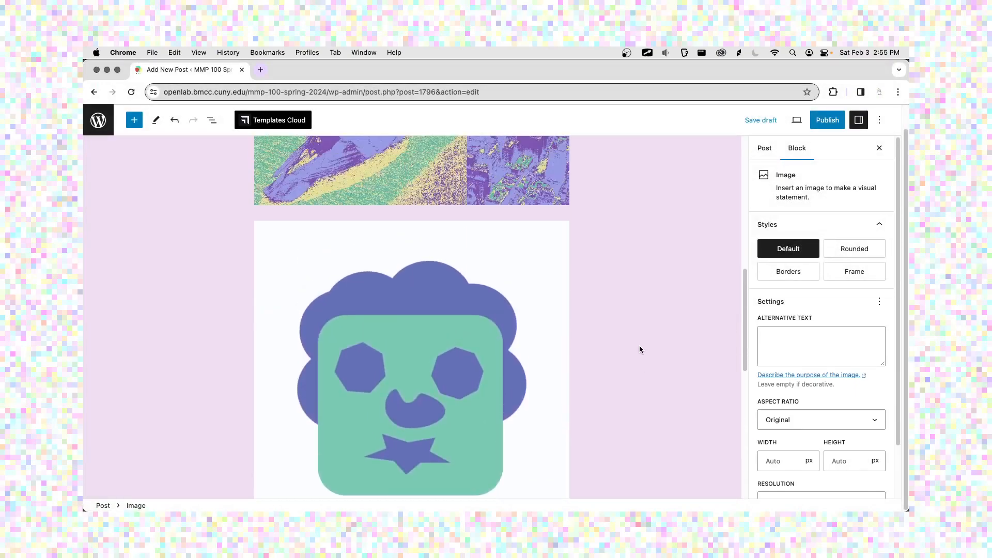
scroll(639, 349, "up", 4)
scroll(638, 348, "down", 4)
scroll(639, 348, "down", 7)
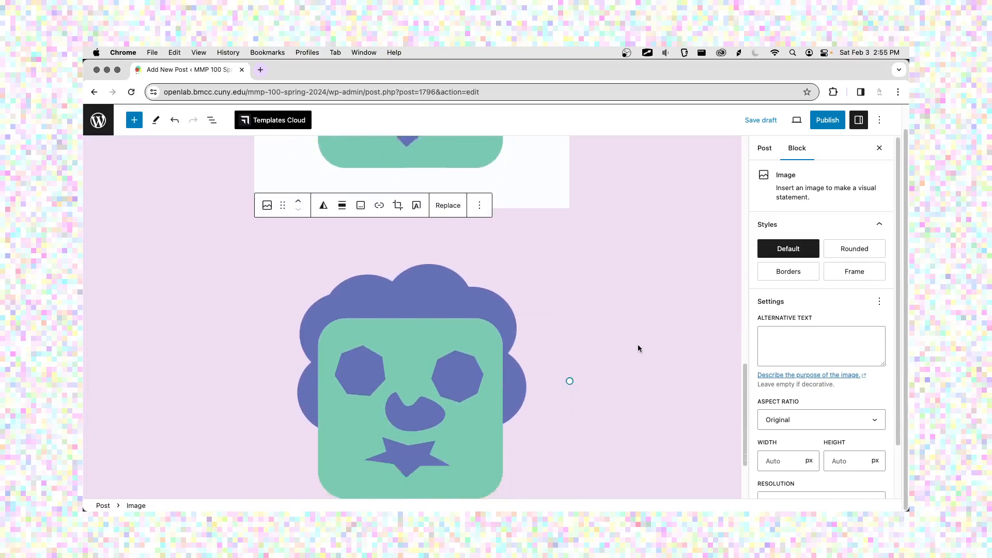
left_click(426, 367)
left_click(645, 359)
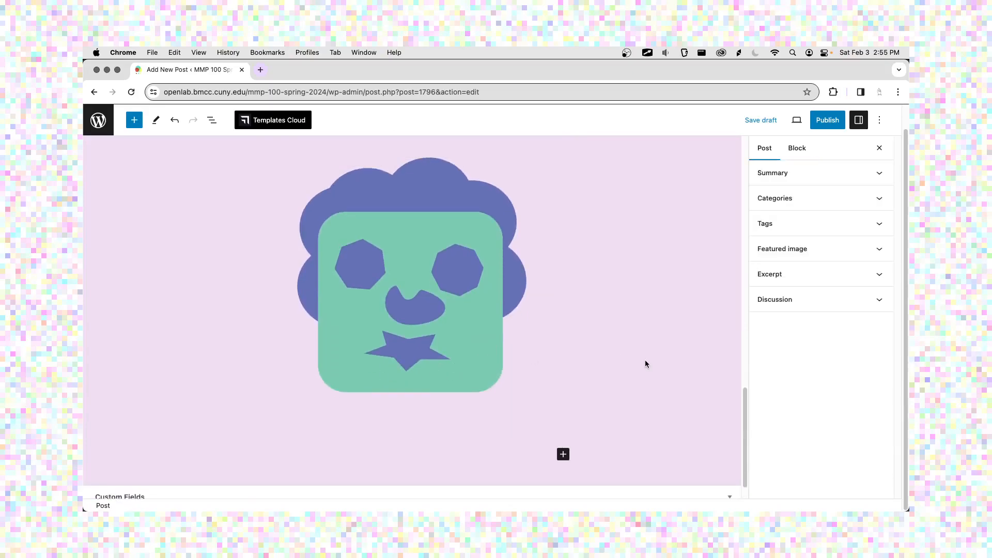
- Delete the Image block holding the white-background JPEG self-portrait, and select the transparent PNG below the city image
scroll(644, 357, "up", 7)
left_click(433, 308)
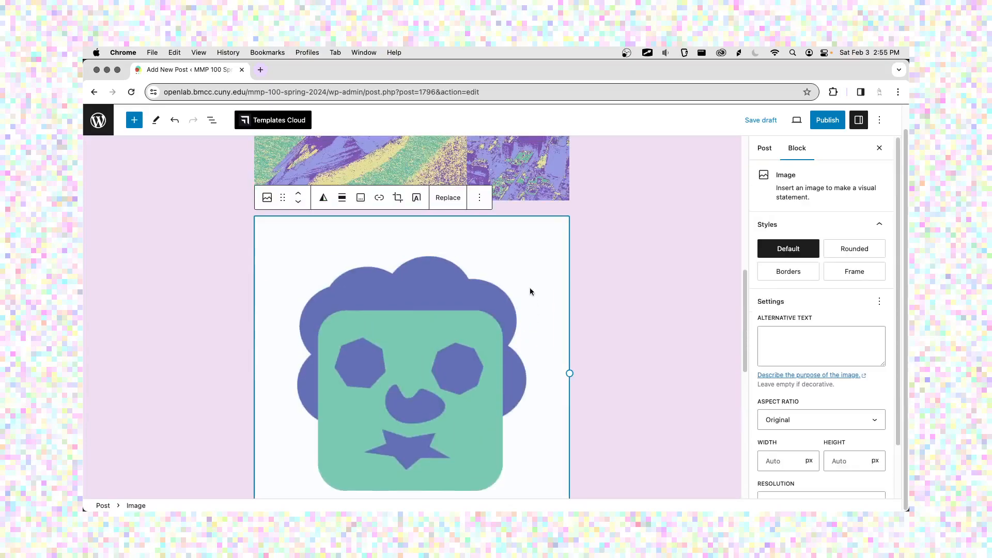
left_click(480, 197)
left_click(517, 519)
scroll(616, 372, "down", 4)
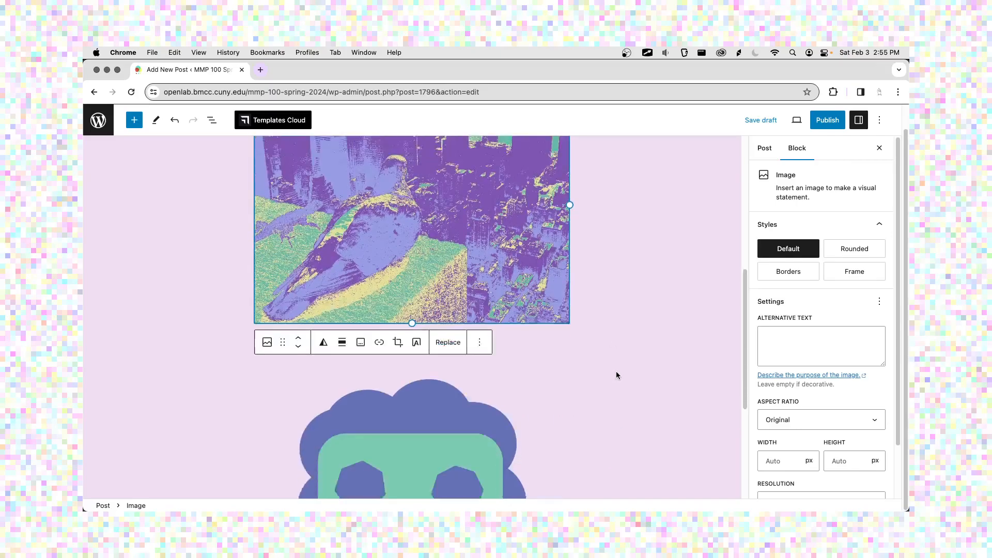
left_click(413, 359)
- Review the whole draft post, from the title and paragraph down to the two images
scroll(478, 353, "up", 4)
scroll(478, 353, "up", 8)
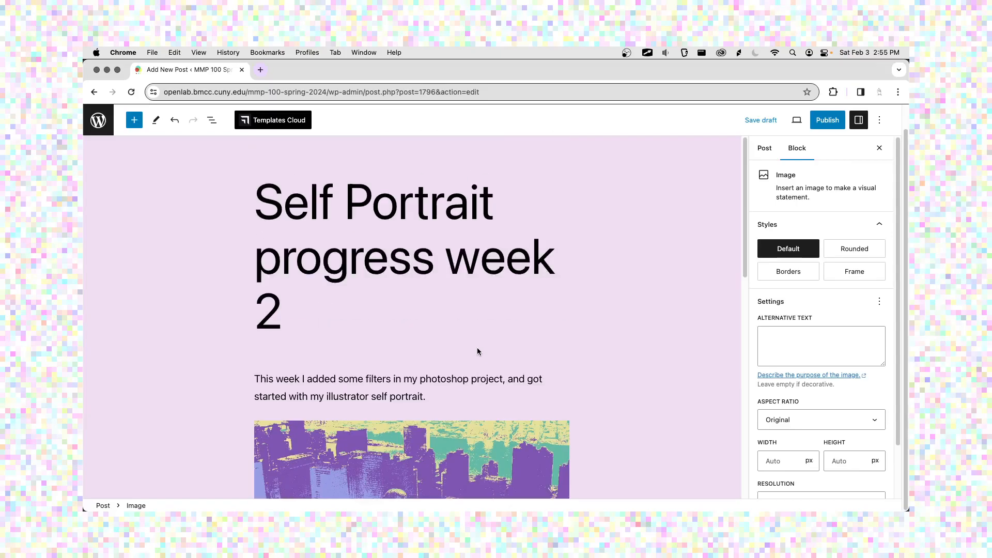
scroll(478, 353, "down", 12)
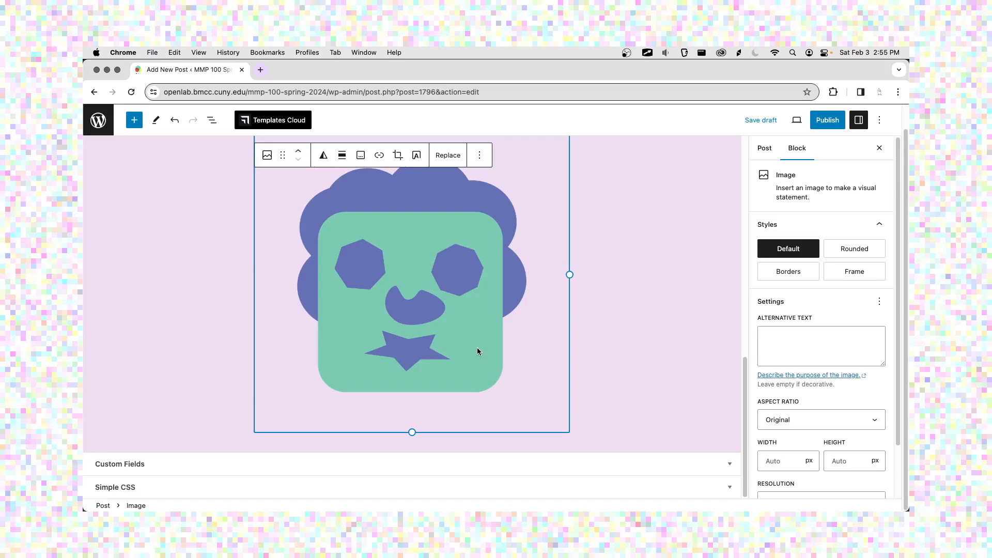
left_click(712, 307)
scroll(678, 275, "up", 6)
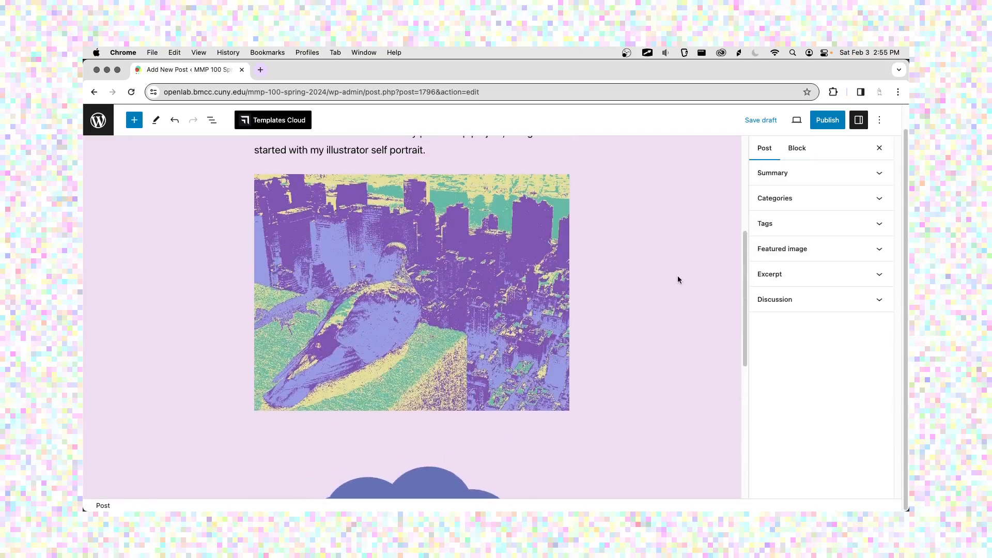
scroll(678, 275, "up", 5)
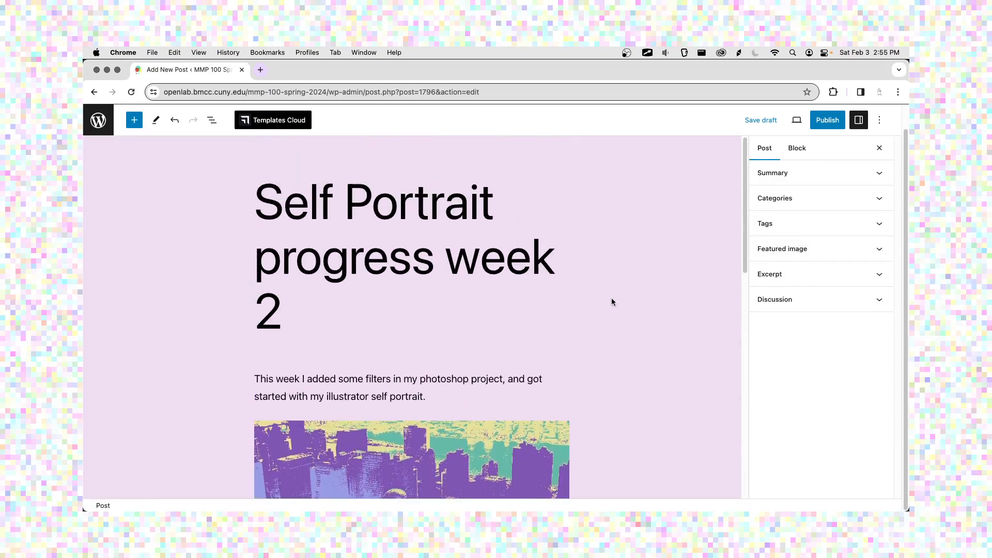
scroll(612, 302, "down", 12)
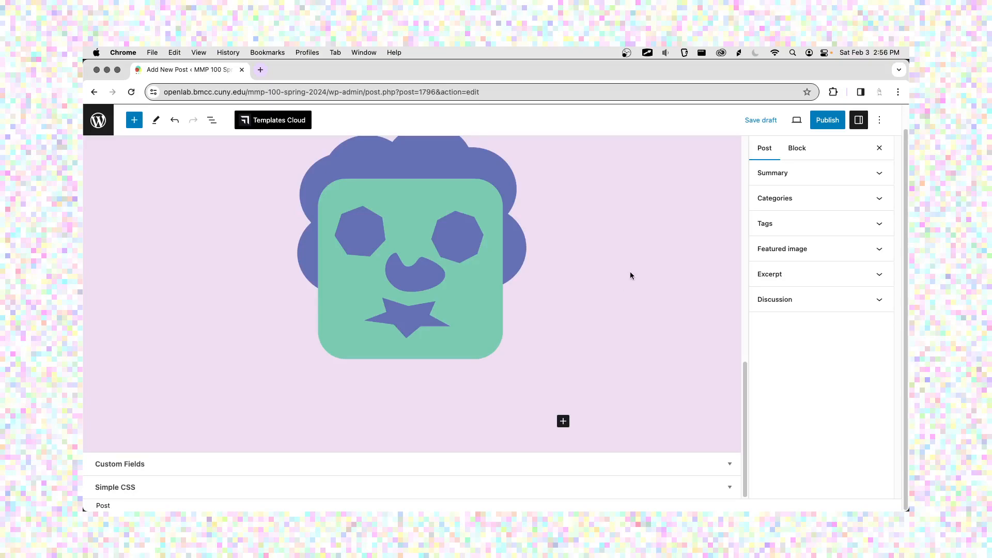
scroll(627, 279, "up", 12)
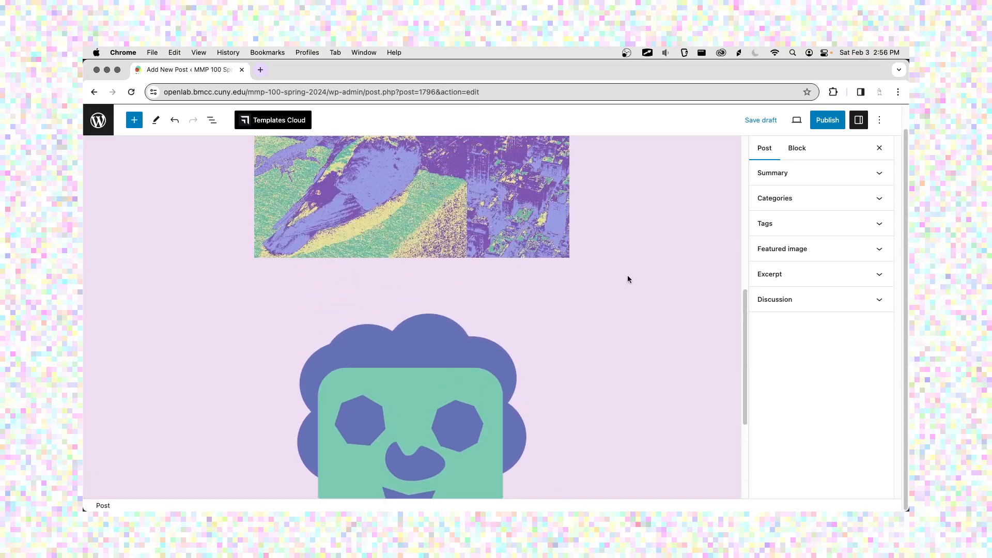
scroll(522, 283, "down", 10)
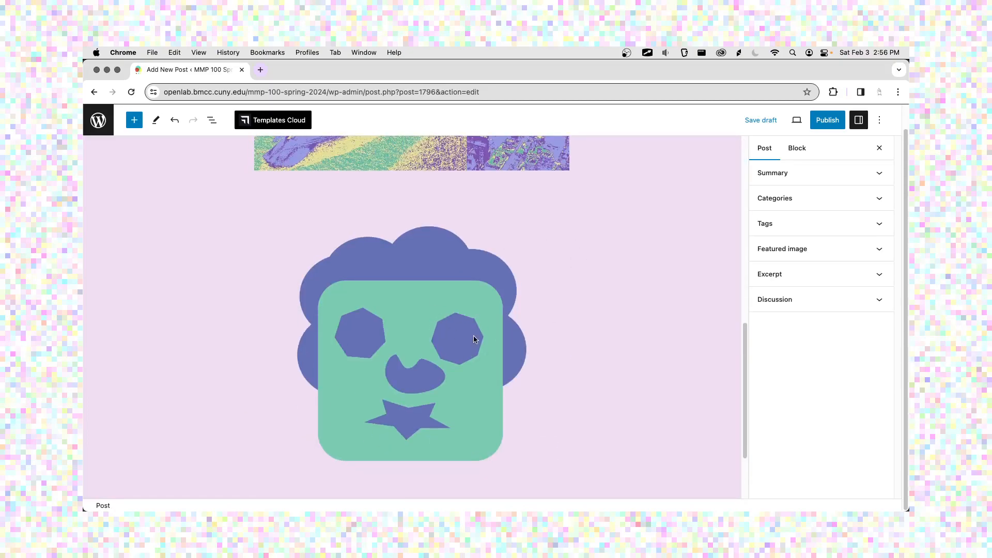
scroll(490, 339, "down", 3)
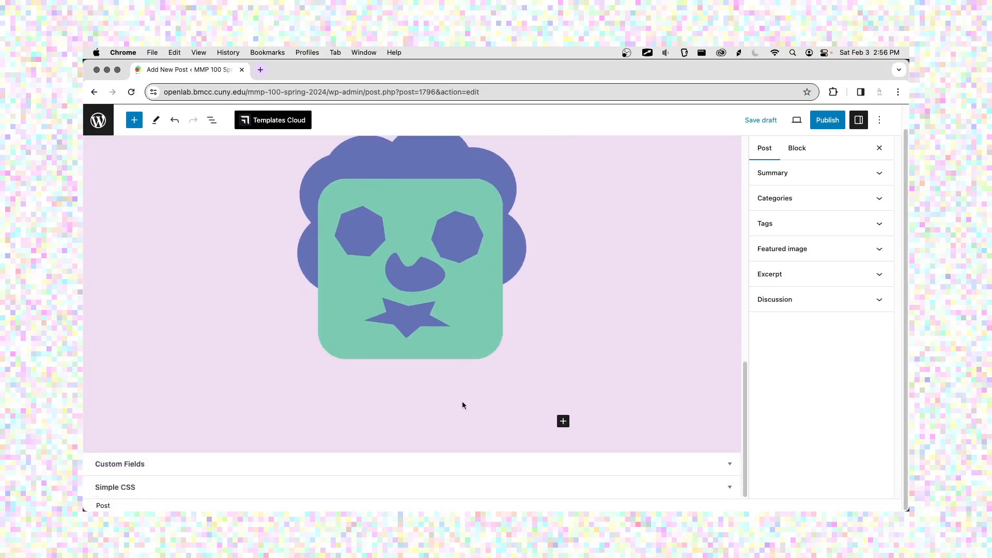
scroll(586, 328, "up", 15)
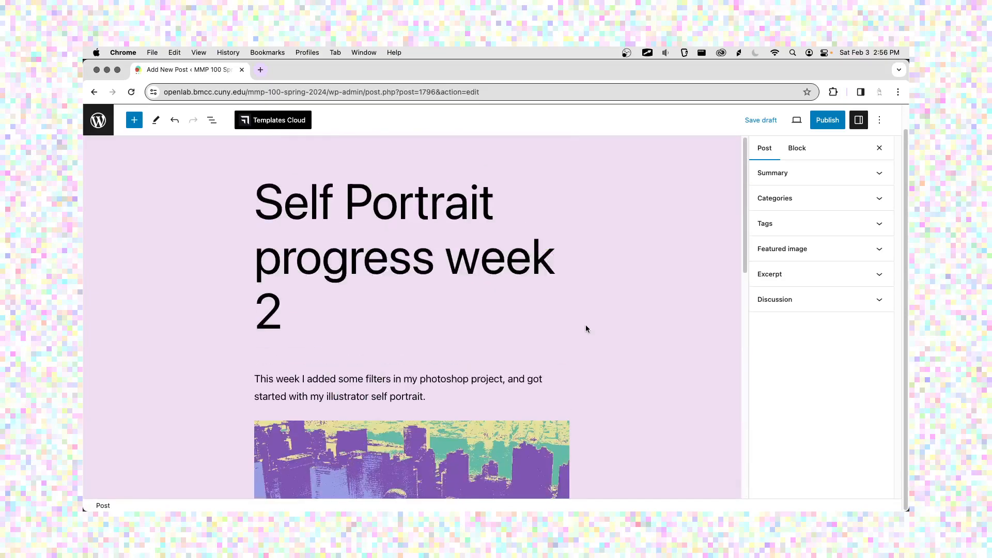
- Preview the post in a new tab, look through it, and return to the editor with the Desktop view
left_click(797, 120)
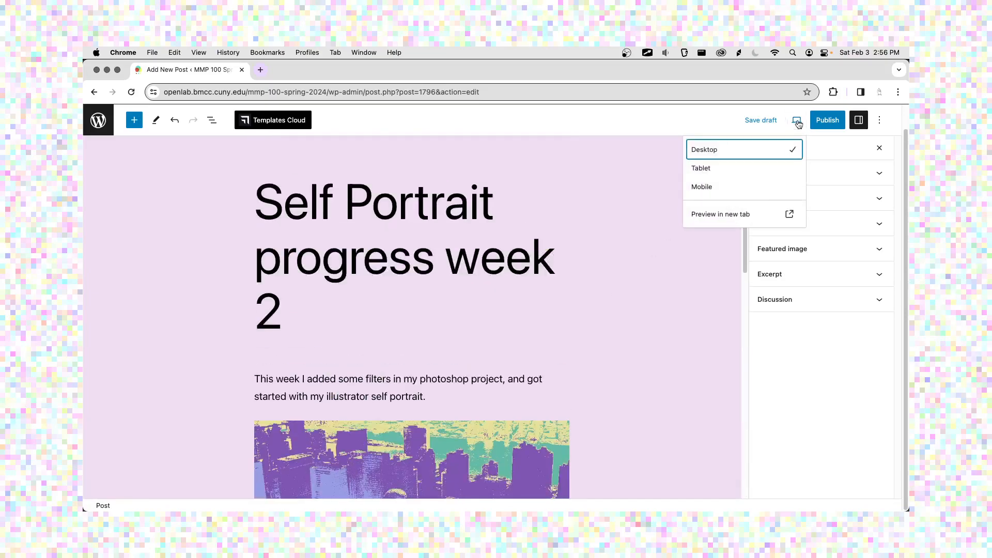
left_click(739, 214)
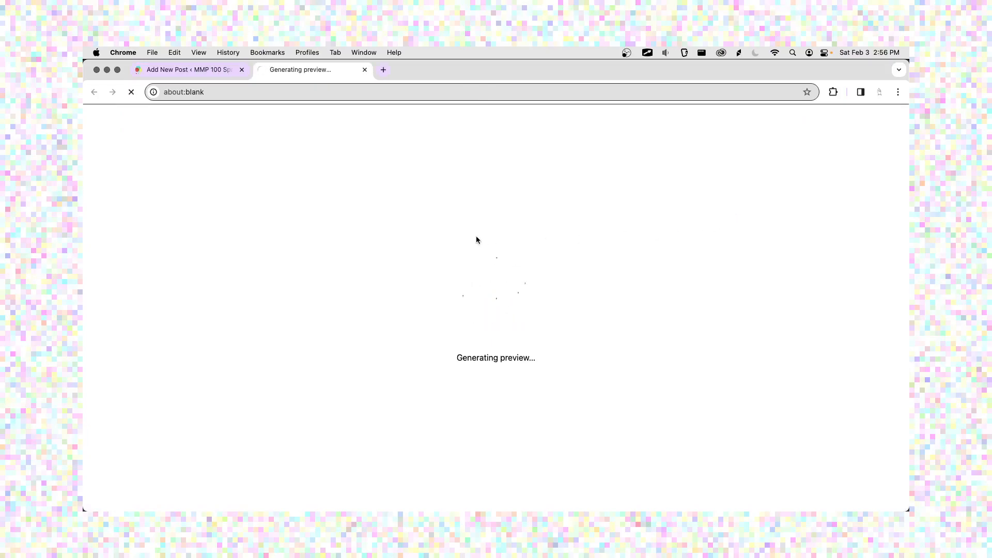
scroll(476, 239, "down", 10)
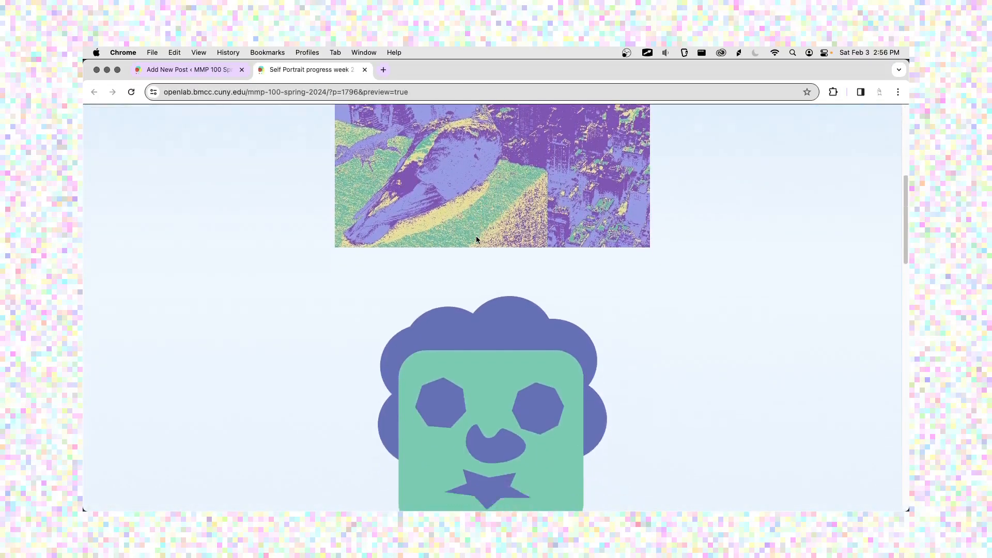
scroll(477, 239, "up", 10)
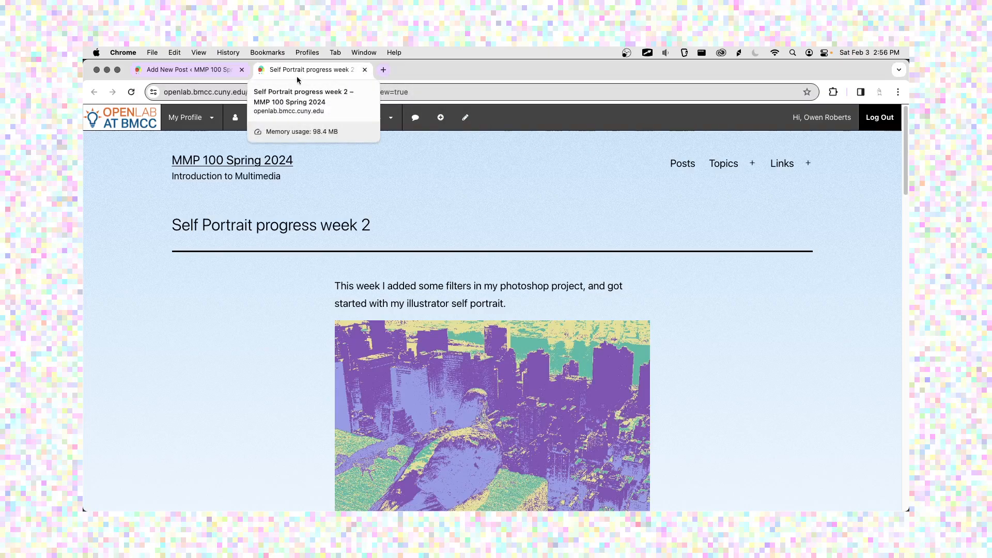
left_click(365, 69)
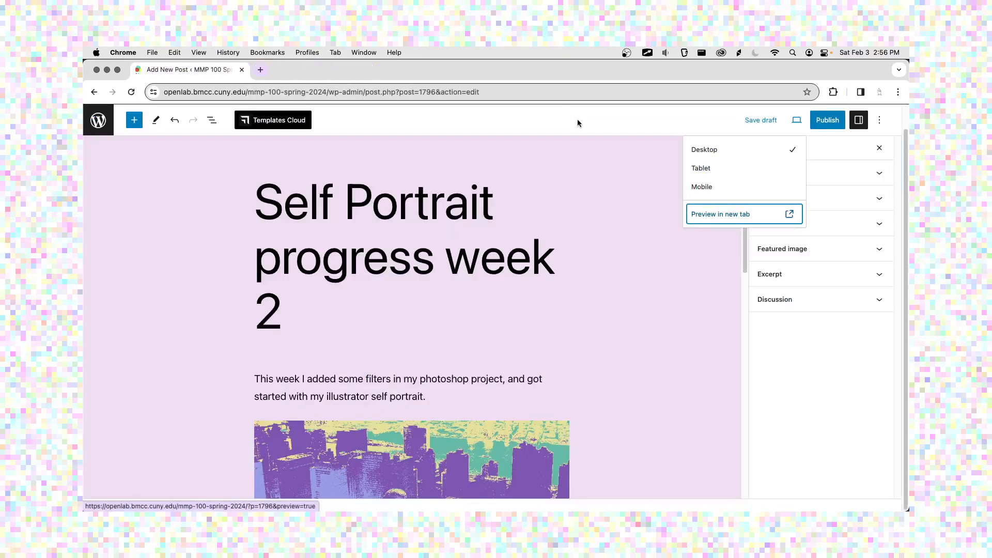
left_click(716, 150)
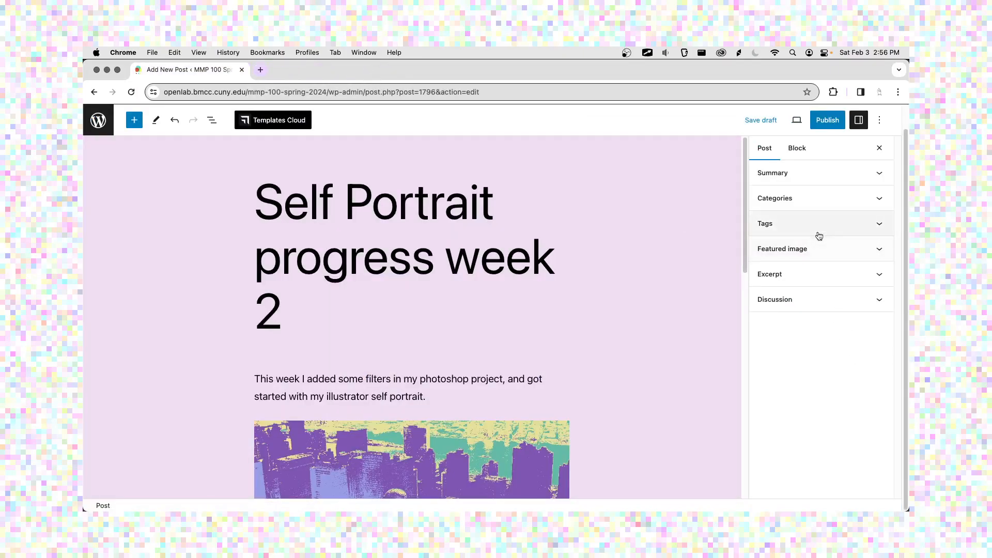
- Publish the post immediately with public visibility, and view the published page
left_click(828, 120)
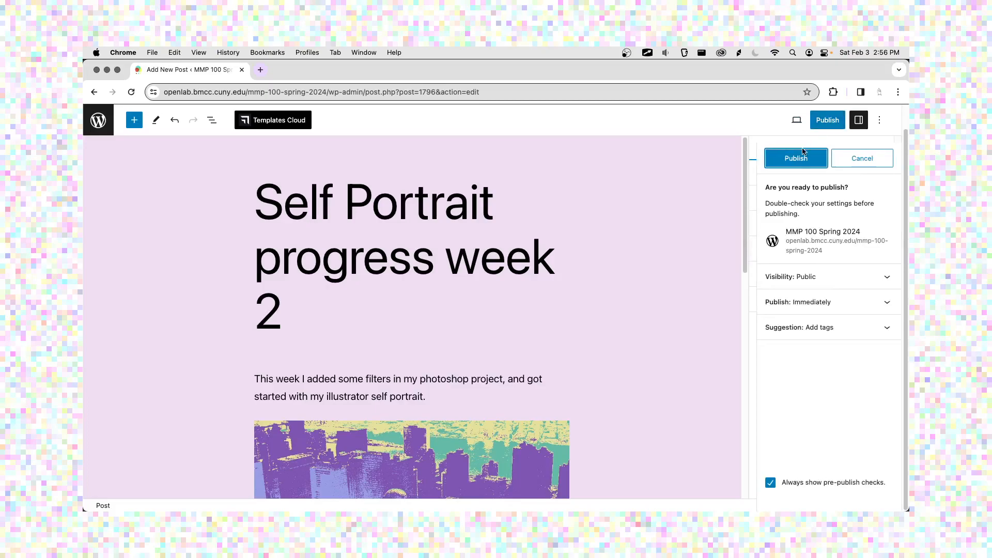
left_click(796, 159)
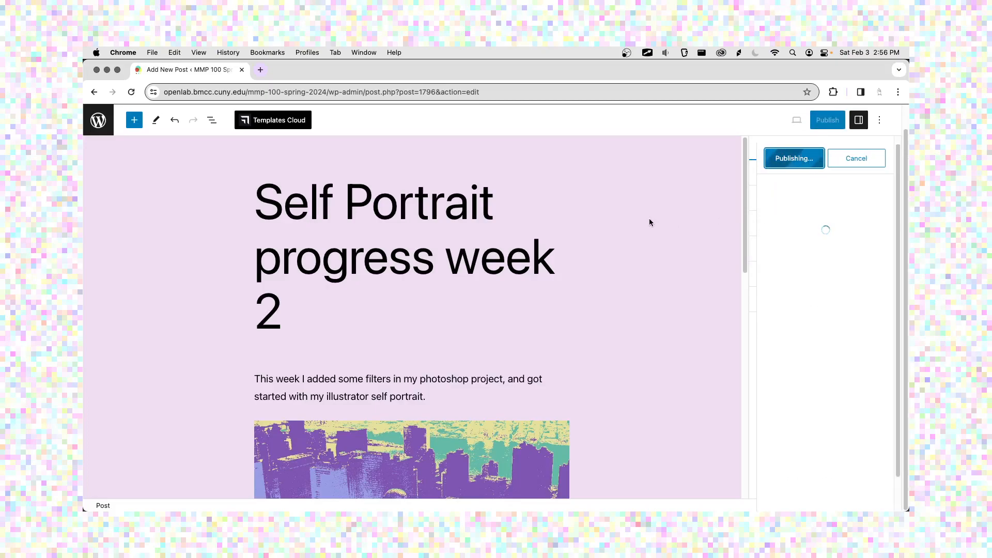
left_click(805, 279)
scroll(652, 284, "down", 5)
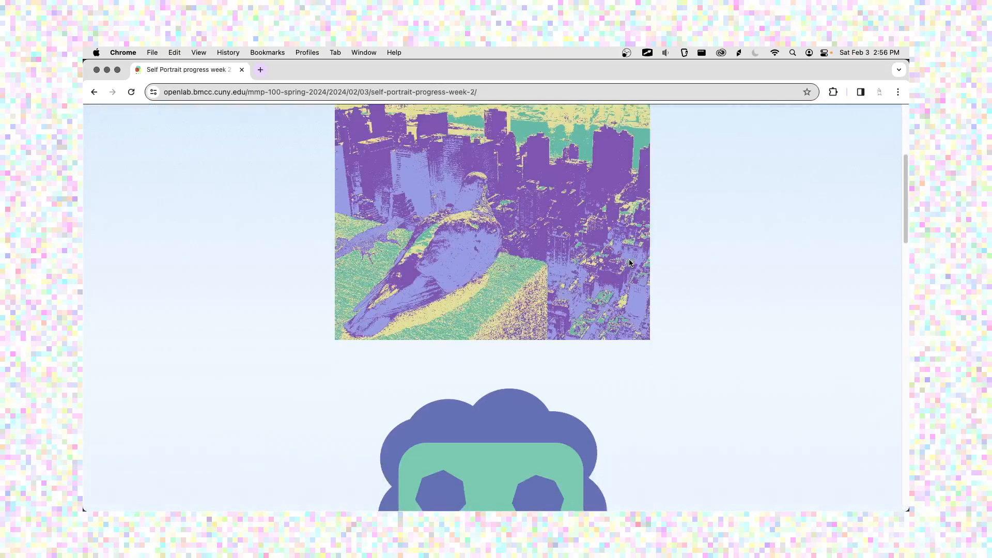
- Open the author's archive from the published post and look through all of that author's posts down to the Blog Authors list
scroll(629, 261, "down", 10)
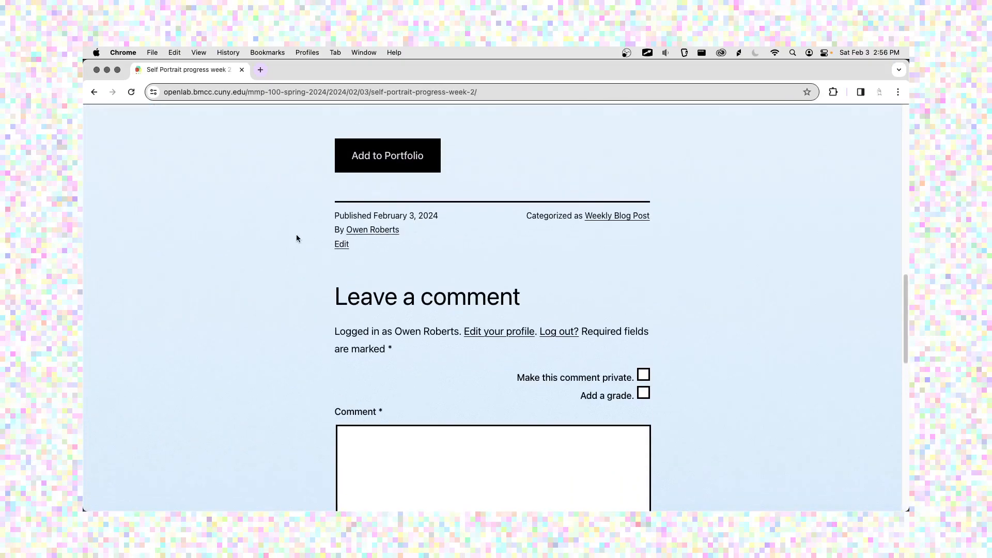
left_click(350, 233)
scroll(295, 225, "down", 15)
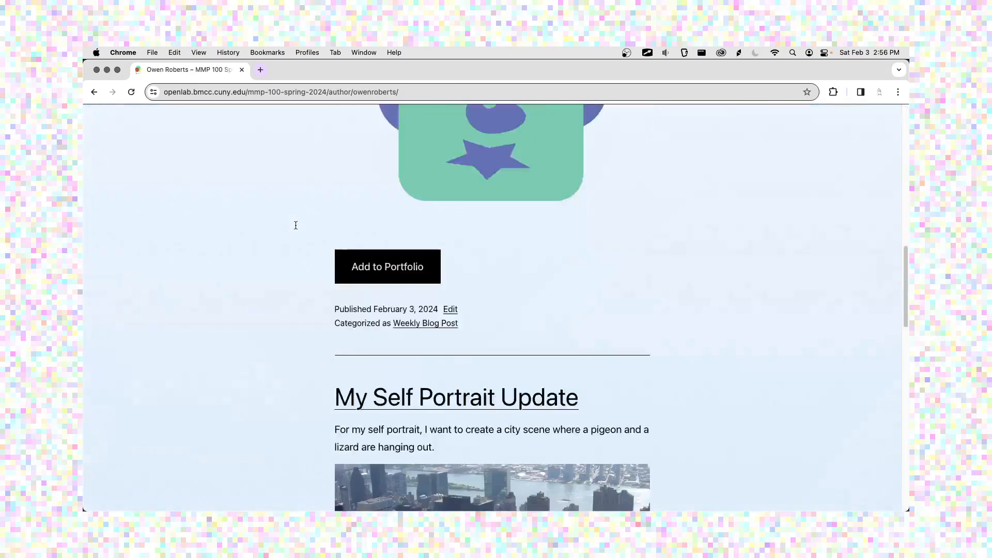
scroll(296, 225, "down", 3)
scroll(295, 224, "up", 19)
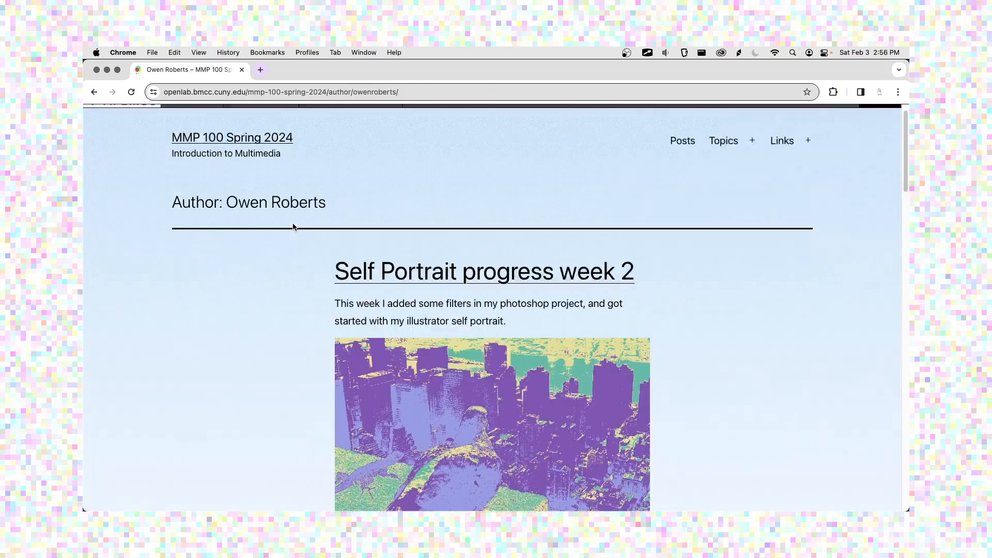
scroll(293, 225, "down", 7)
scroll(293, 226, "down", 20)
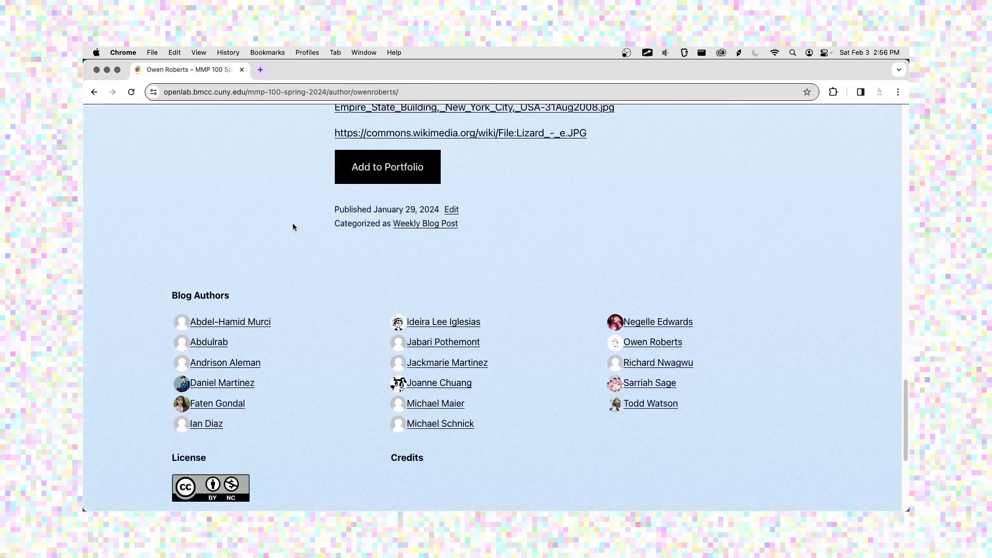
scroll(355, 234, "down", 2)
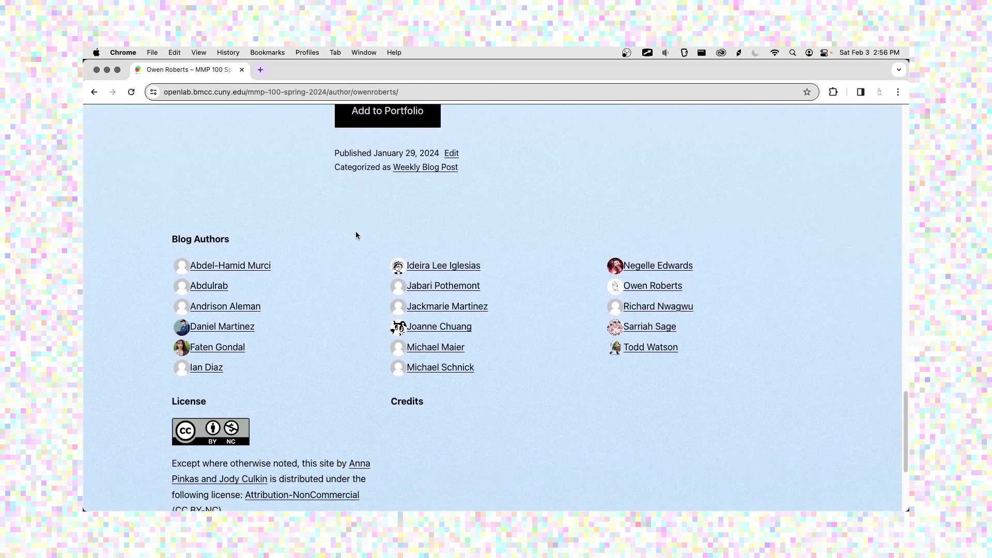
scroll(356, 235, "up", 12)
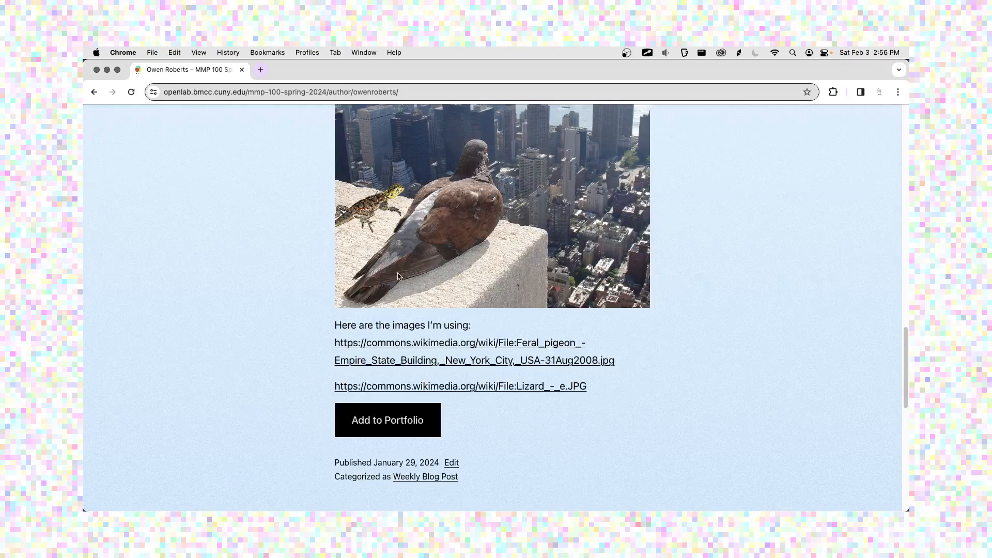
- Open the Weekly Blog Post category and look through the posts collected there
left_click(426, 477)
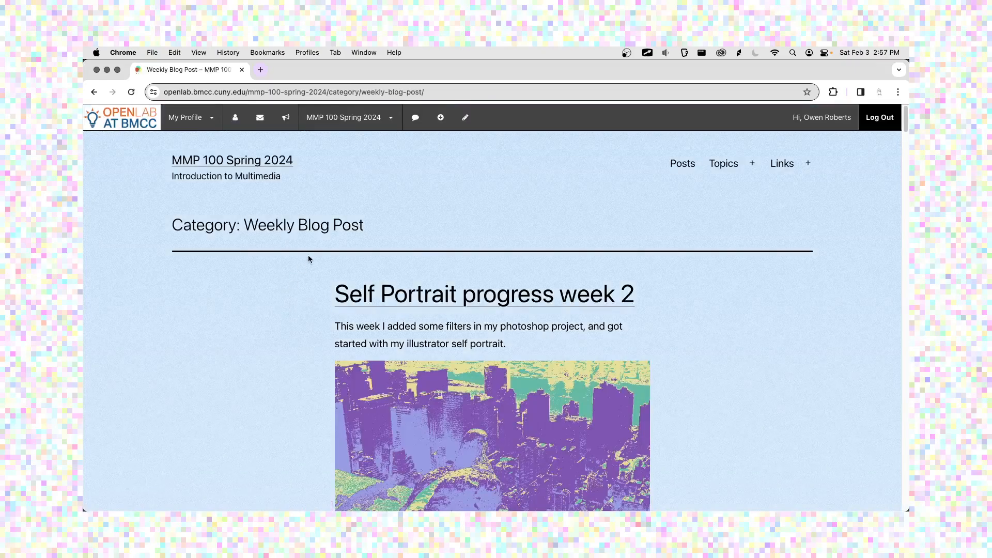
scroll(308, 255, "down", 12)
scroll(309, 255, "down", 15)
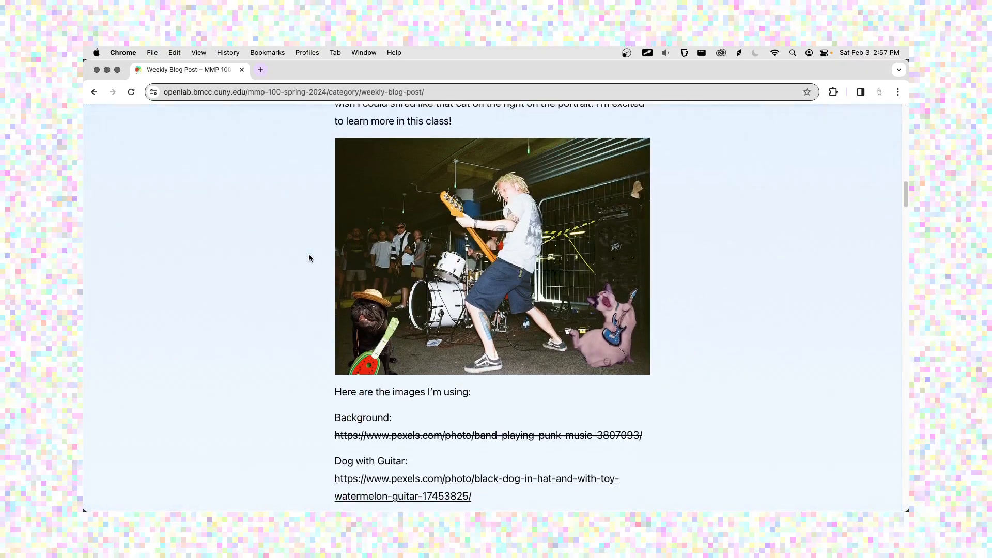
scroll(309, 254, "up", 20)
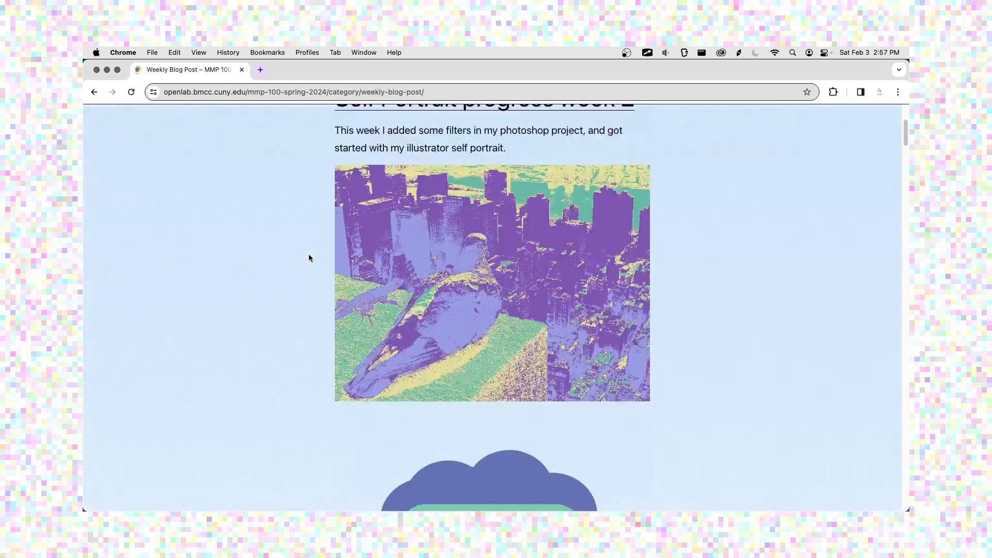